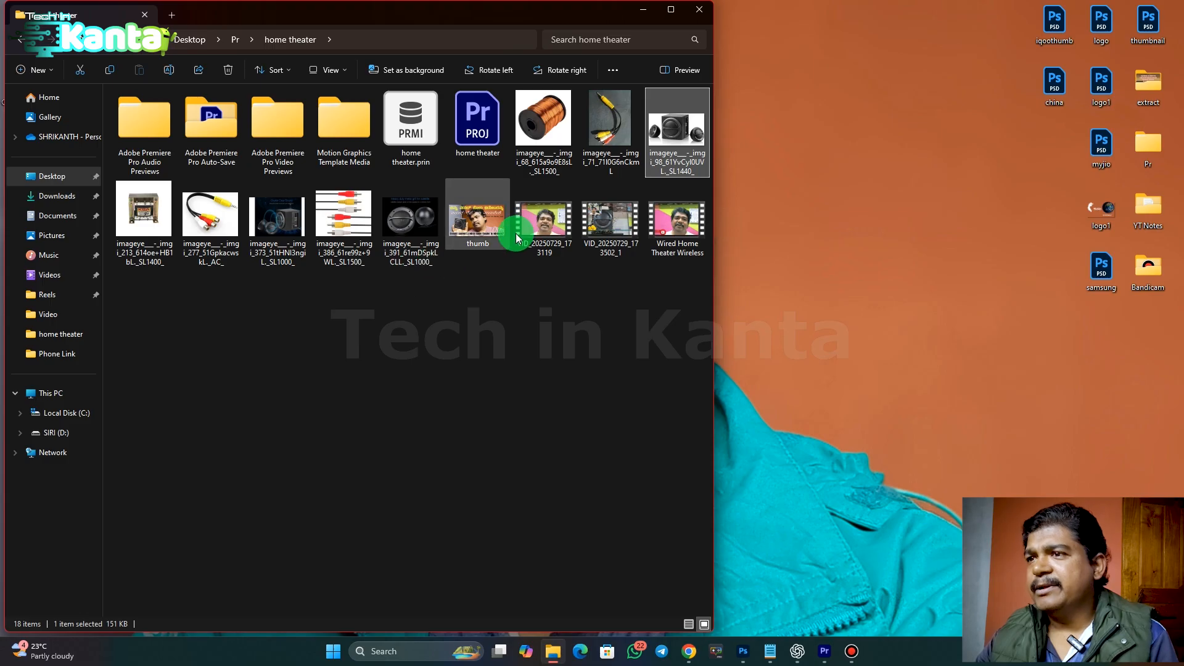
Step: Review the files in the home theater folder and scrub through the edited video's timeline in Premiere Pro
click(671, 9)
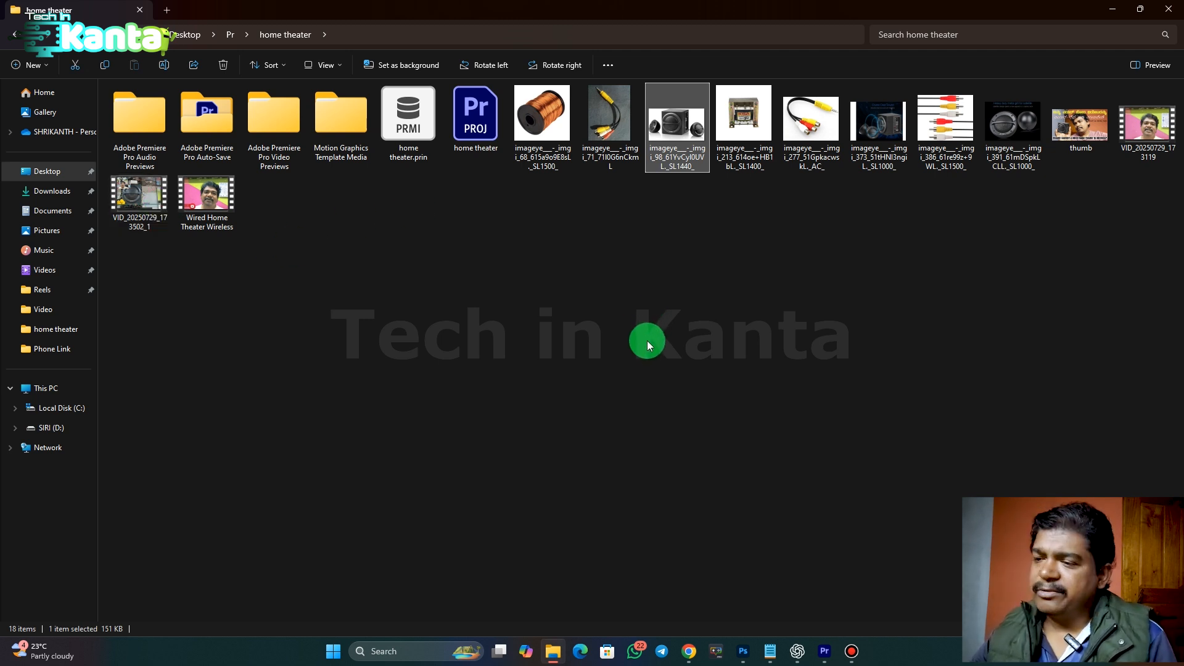
click(1111, 10)
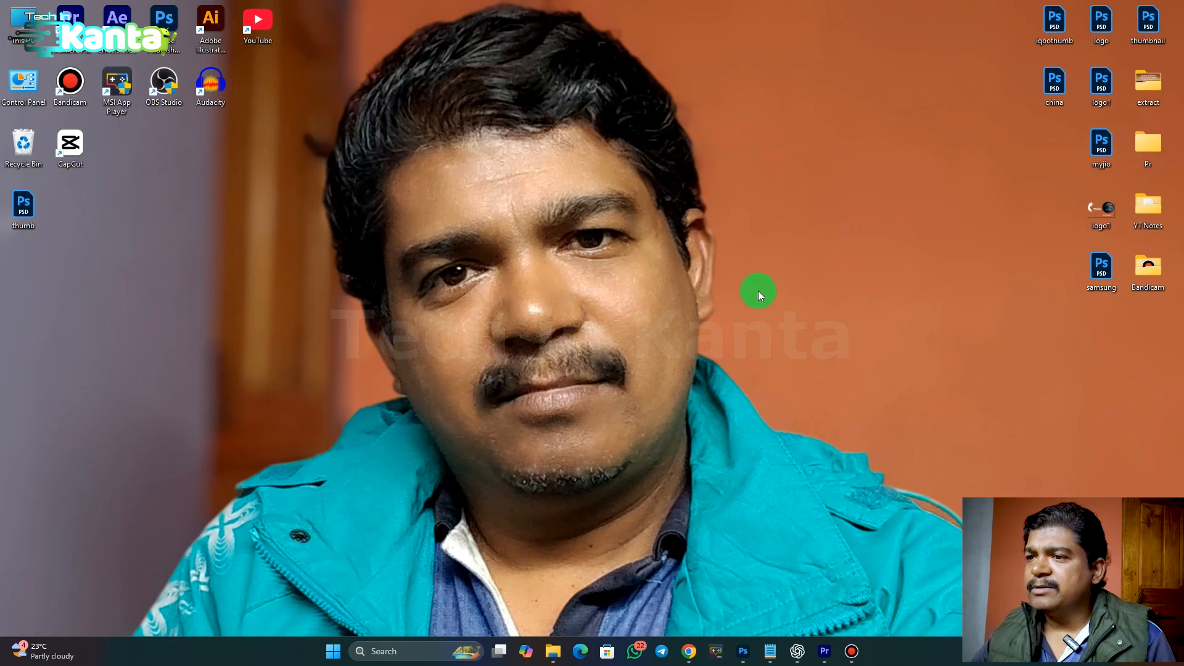
click(824, 651)
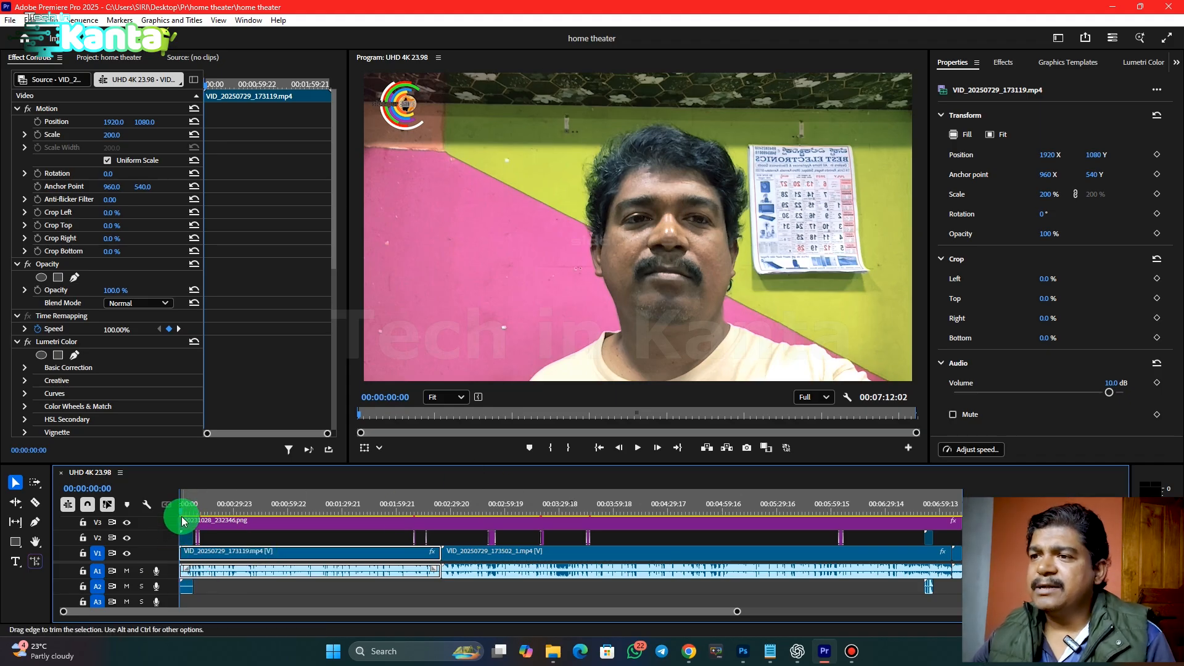
drag(183, 513, 405, 550)
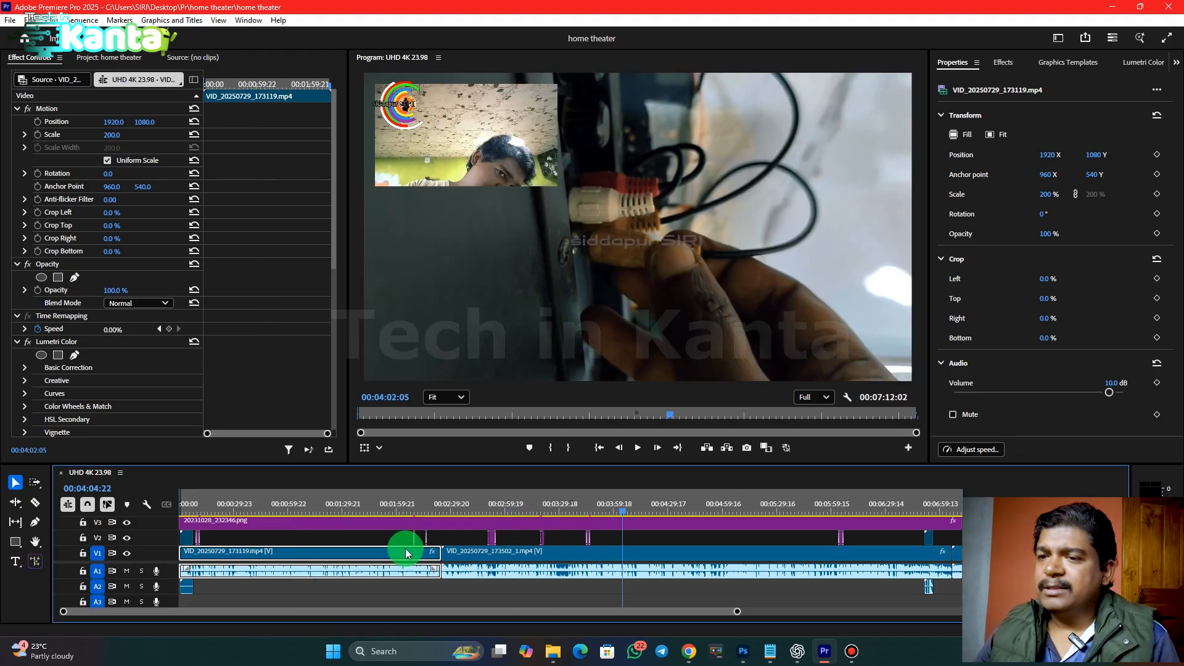
drag(406, 551, 402, 566)
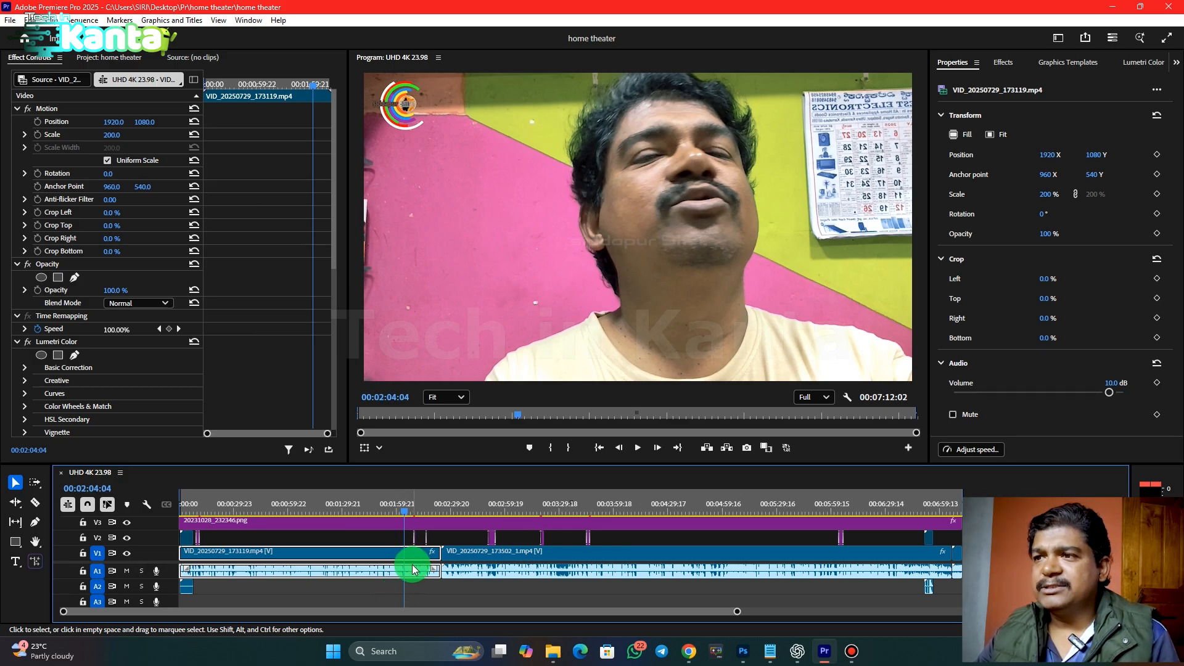
click(1110, 7)
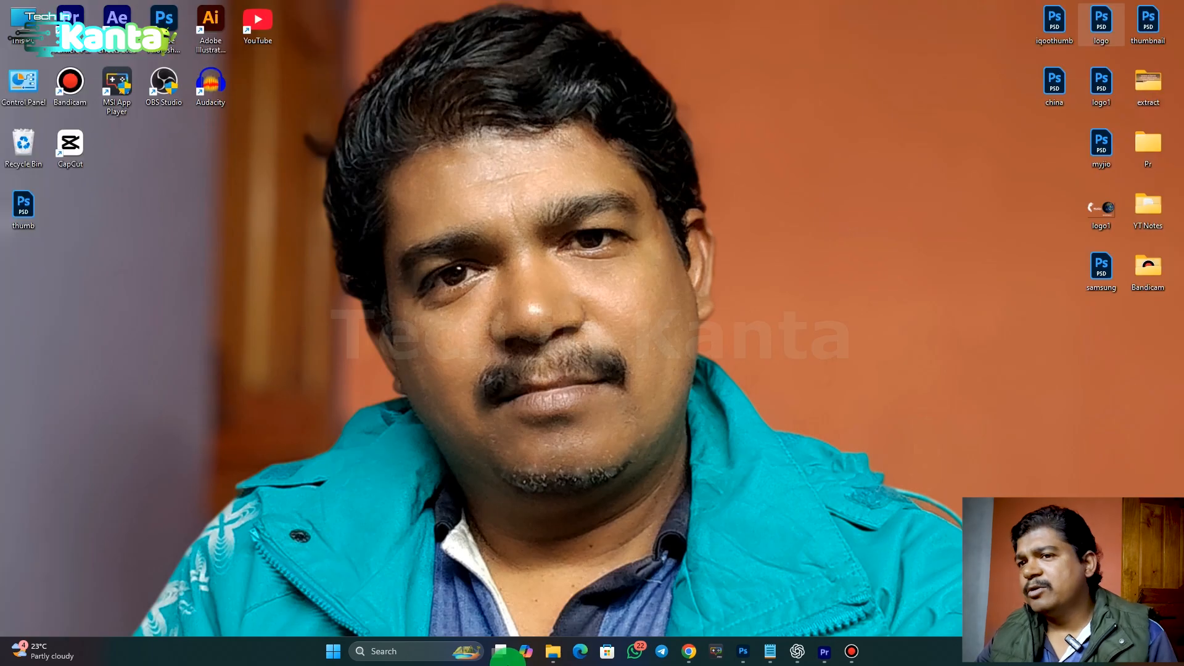
click(554, 652)
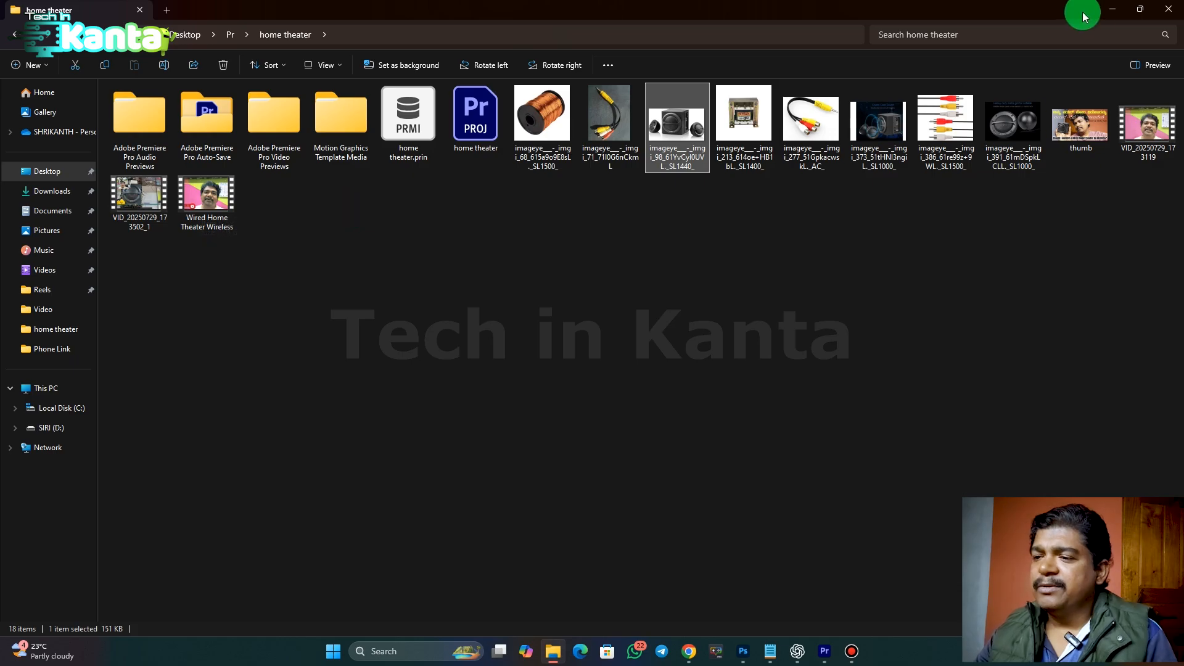
click(1112, 9)
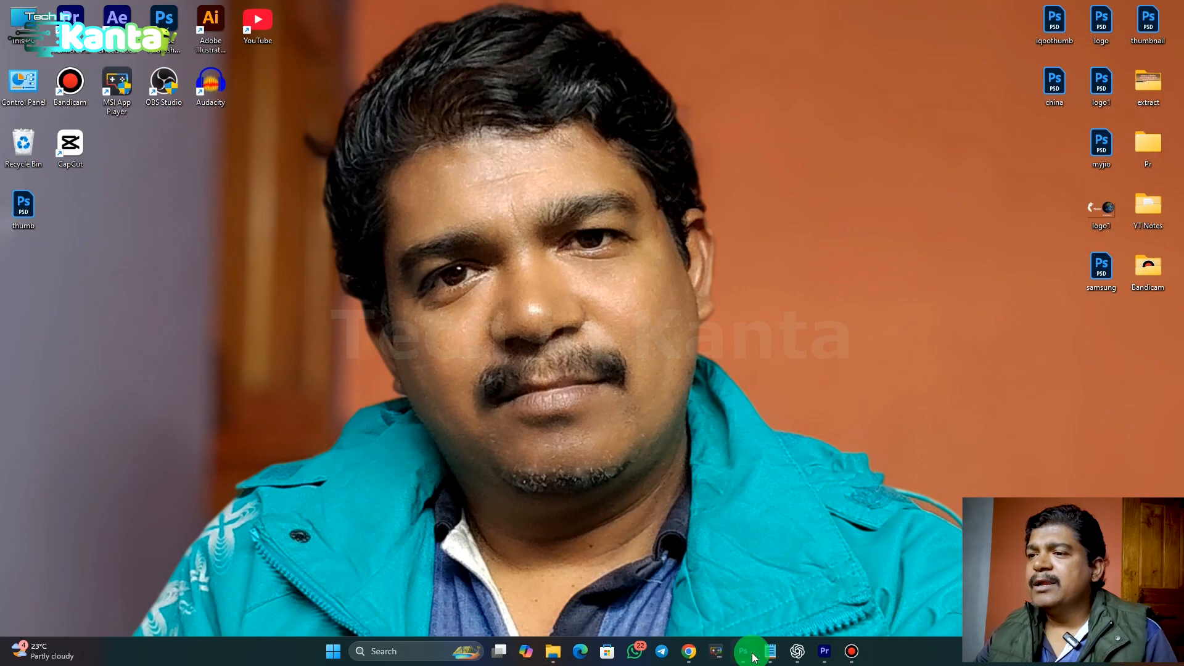
Step: Review the home theater thumbnail design in Photoshop and the prepared video title and description text in Notepad
click(744, 650)
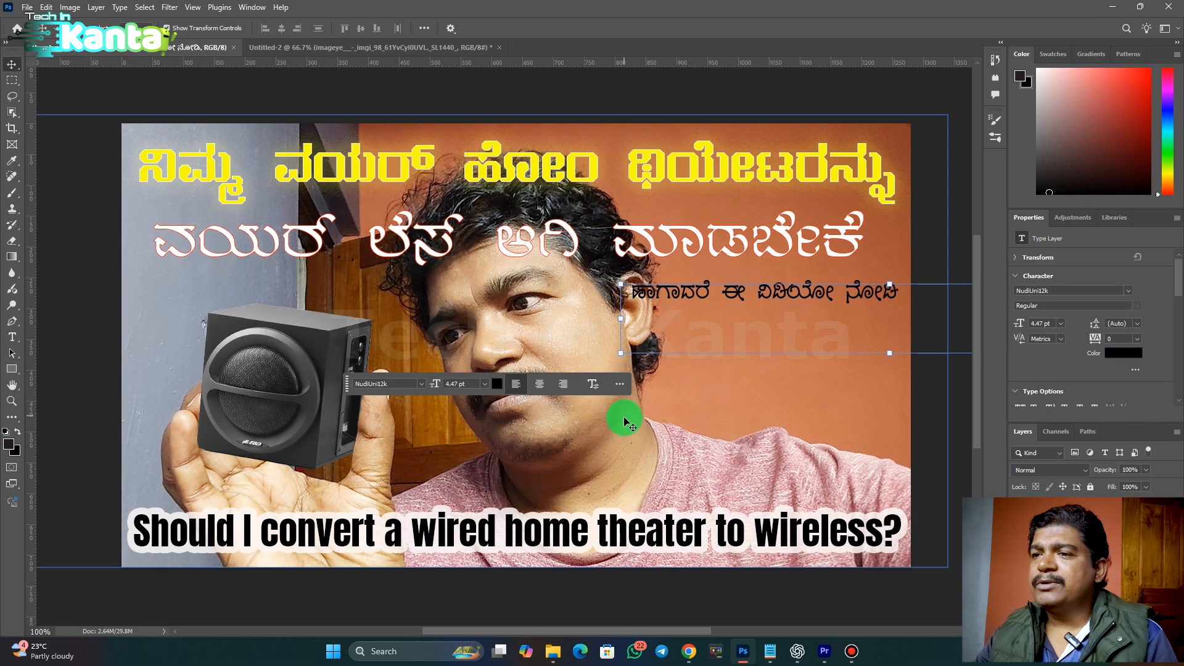
click(959, 434)
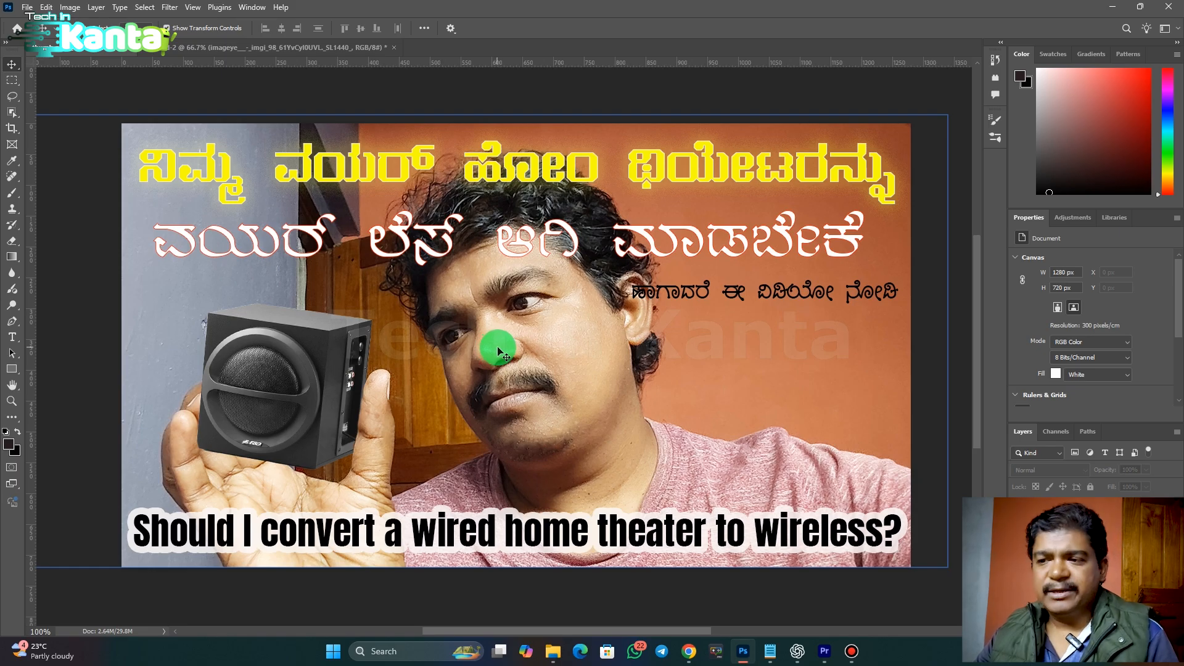
click(1113, 8)
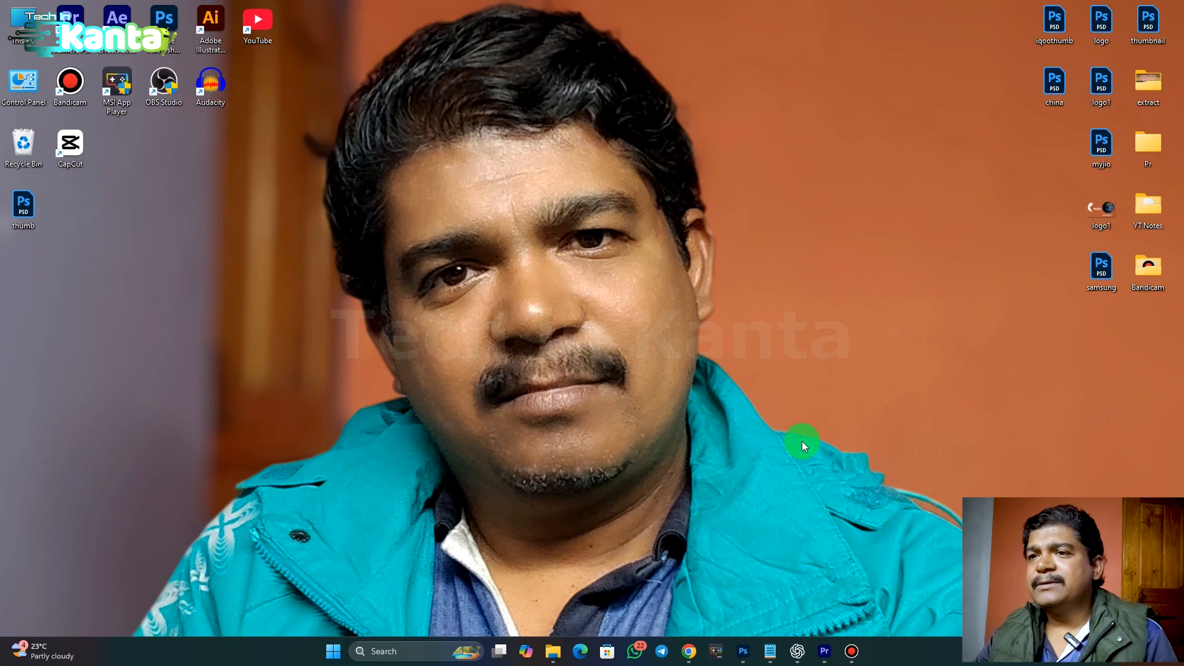
click(770, 648)
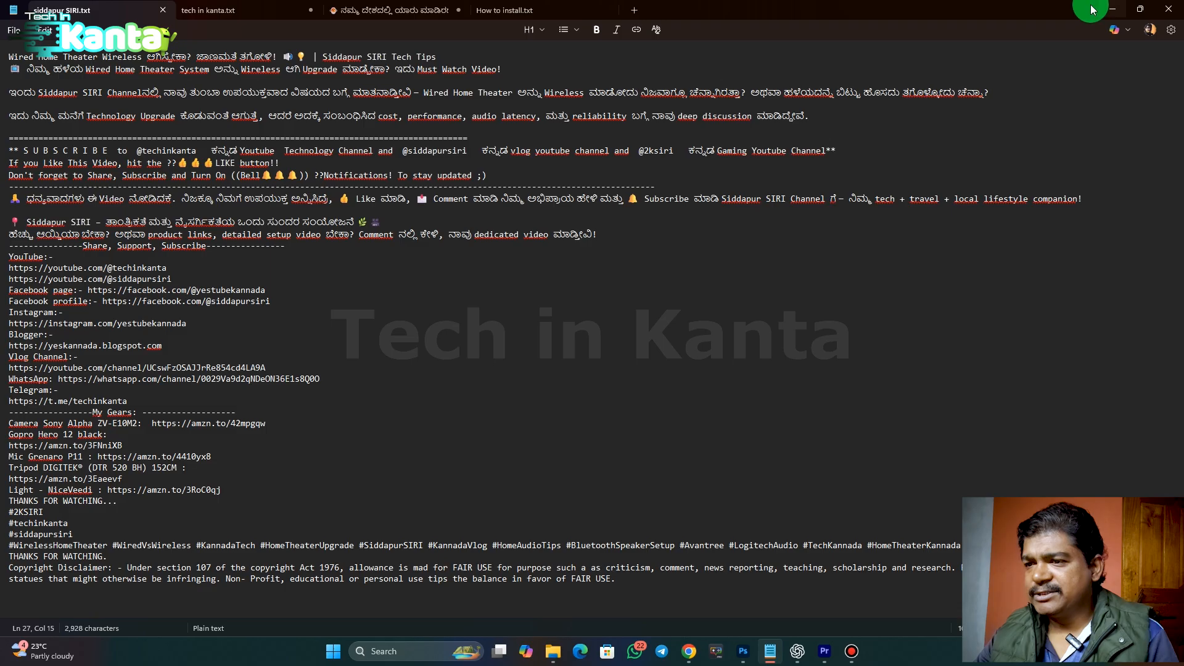
click(1117, 13)
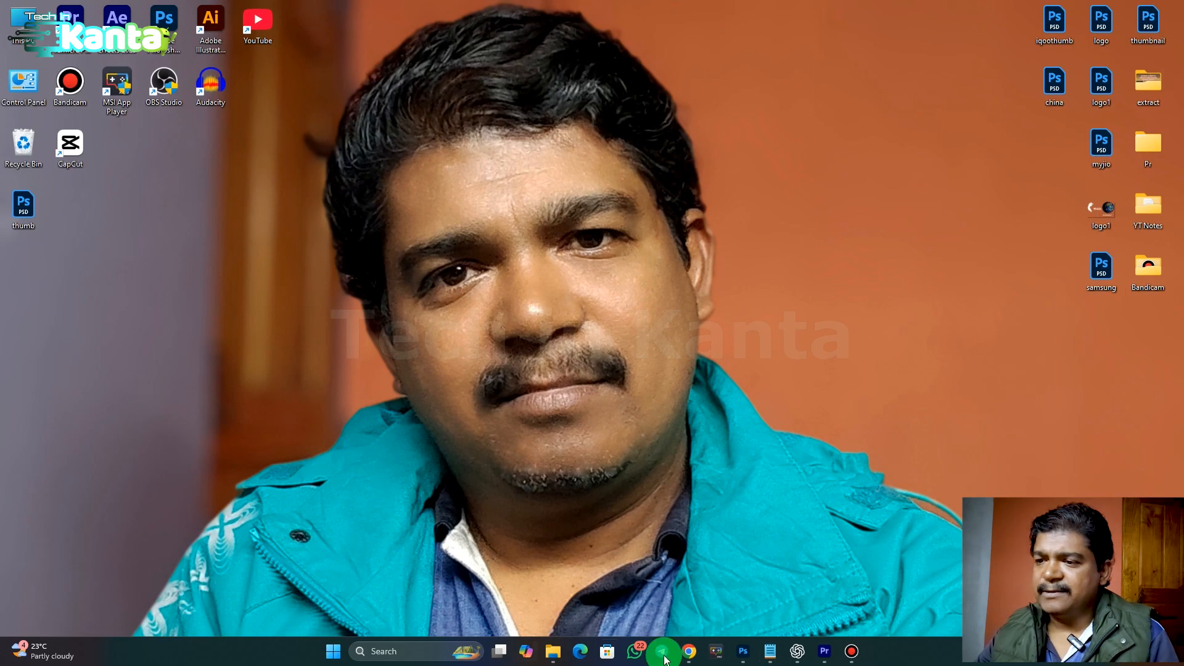
Step: Switch to Chrome and open YouTube Studio from the Google search results for "youtube studio"
mouse_move(690, 653)
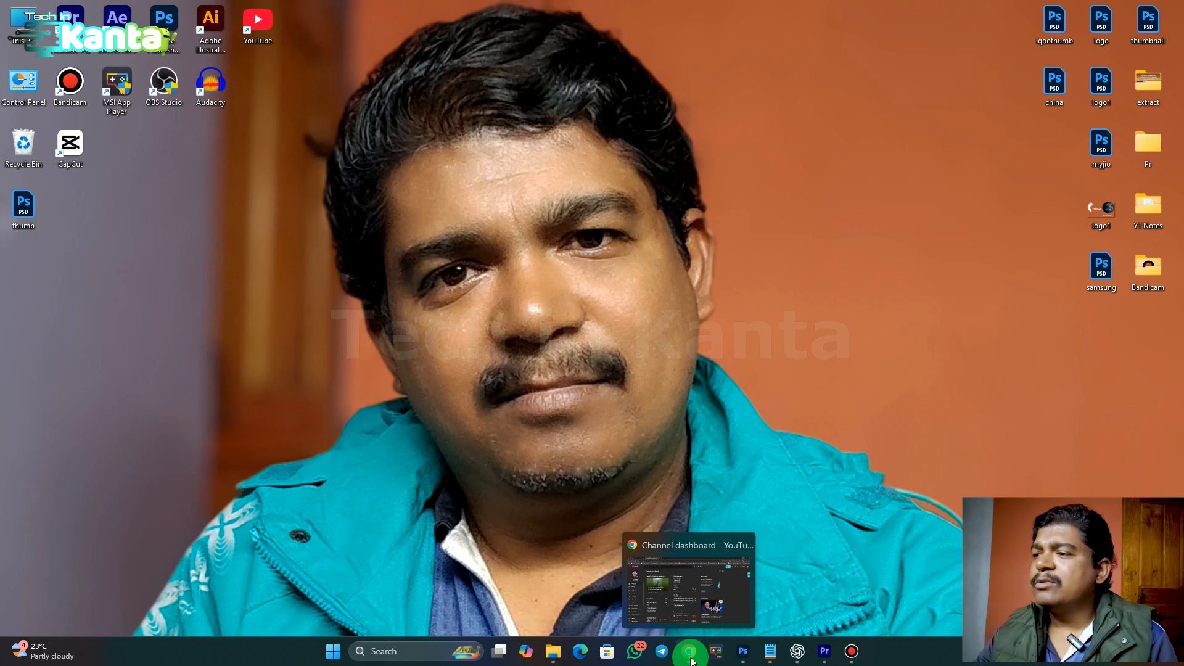
click(690, 653)
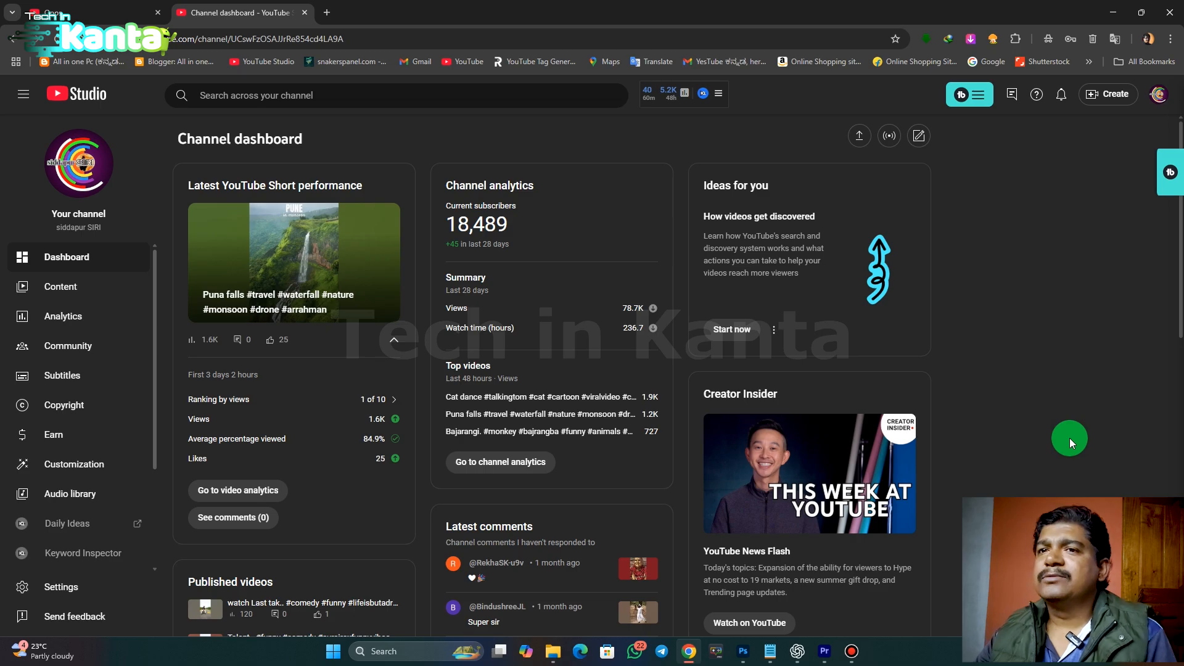
click(18, 43)
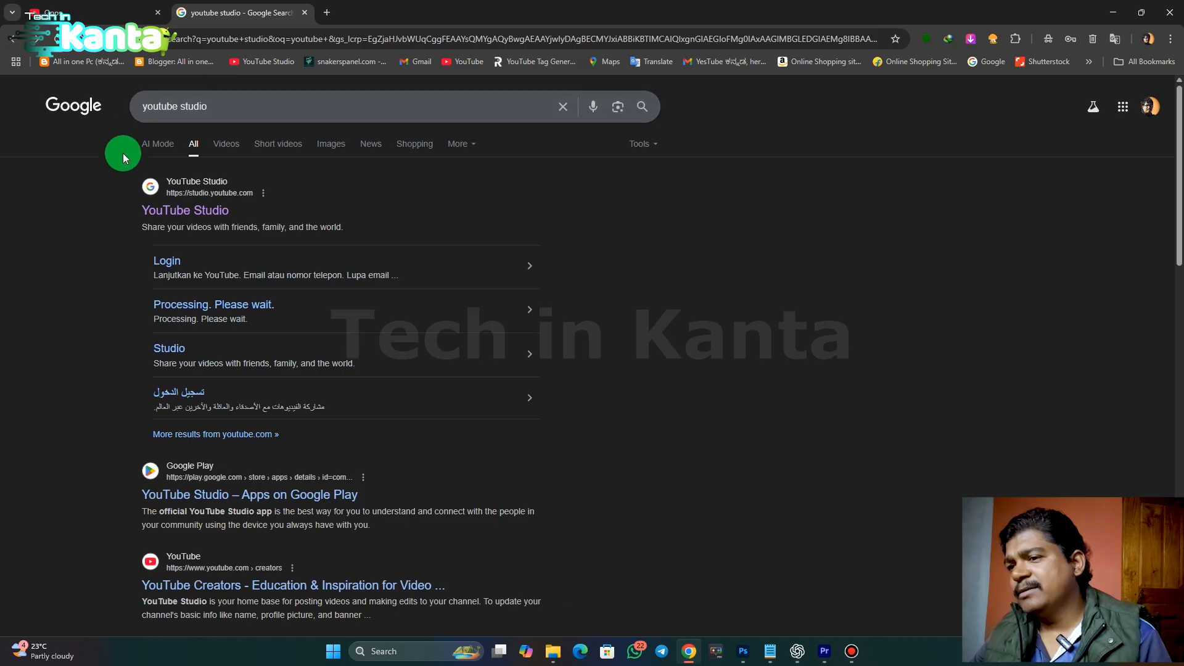
click(184, 216)
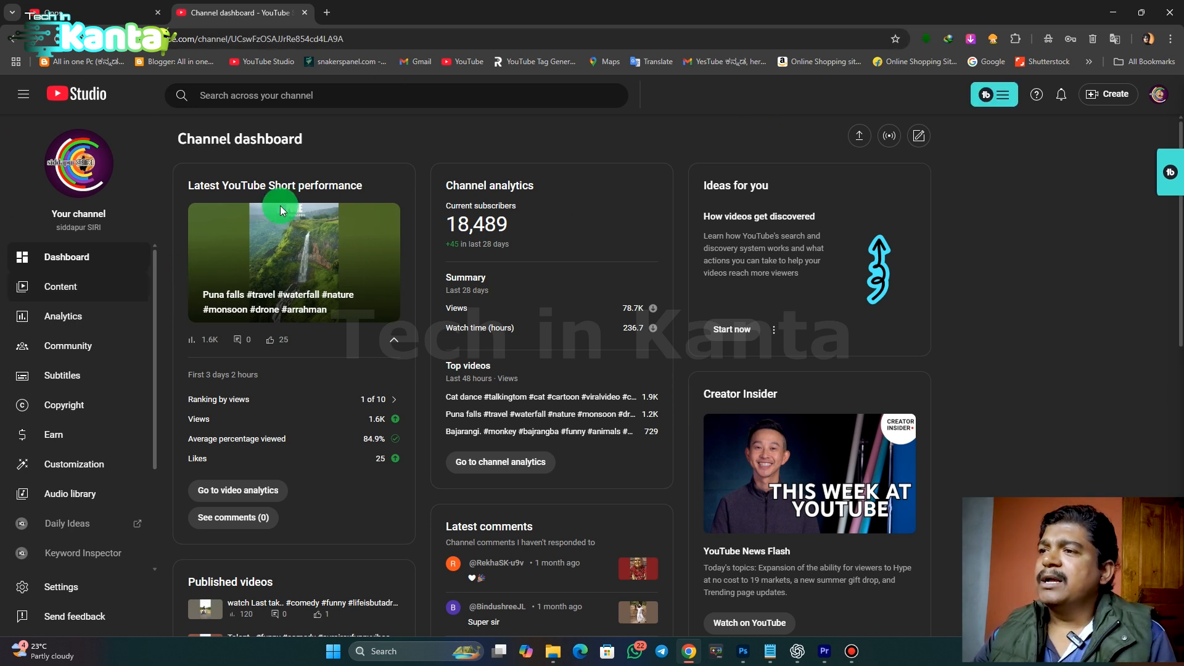
Step: View the list of channels and accounts available for switching in YouTube Studio
click(1160, 96)
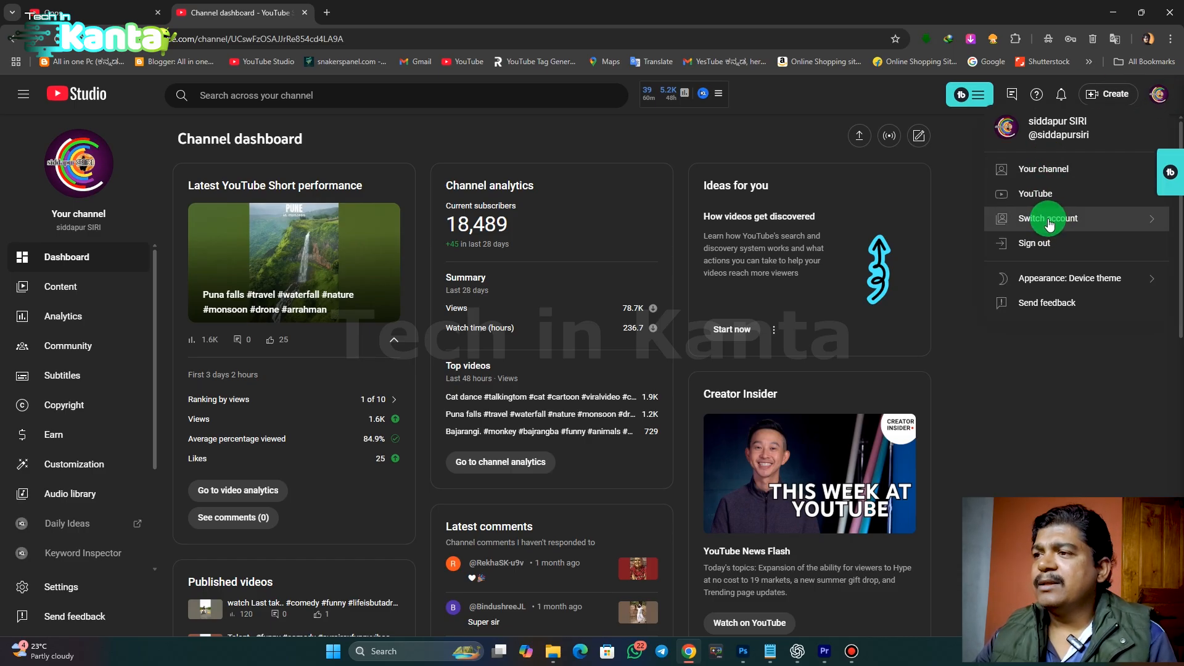
click(1088, 222)
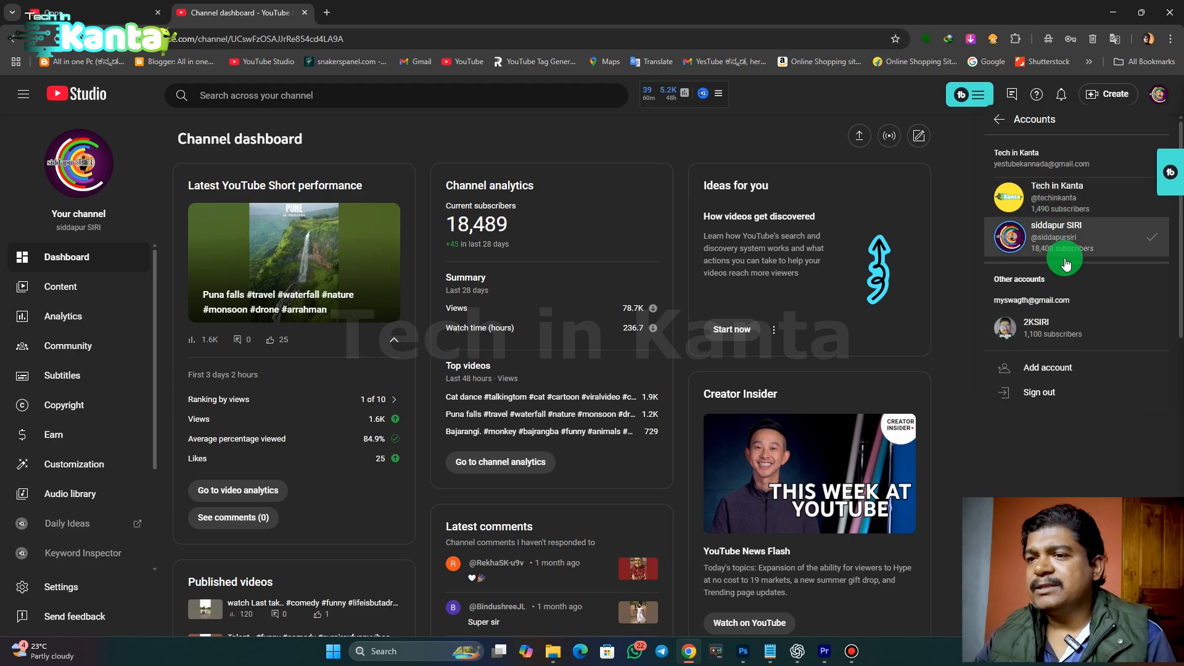
click(1023, 490)
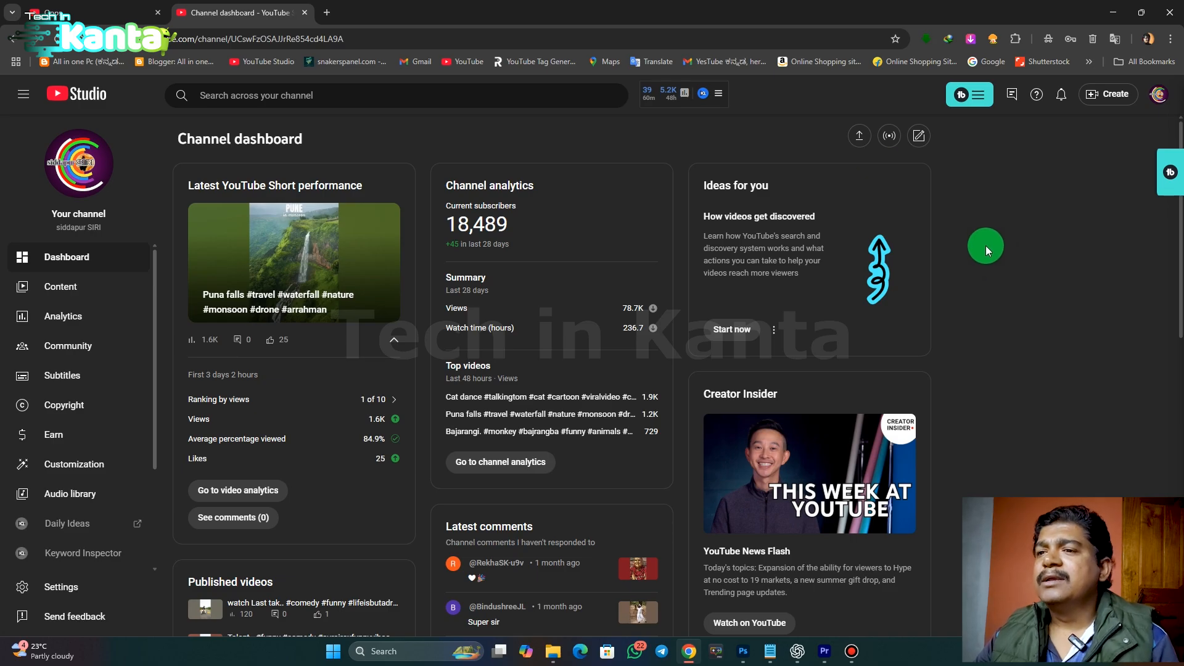
Step: Return to Studio from the permission error page and close that duplicate browser tab
click(79, 13)
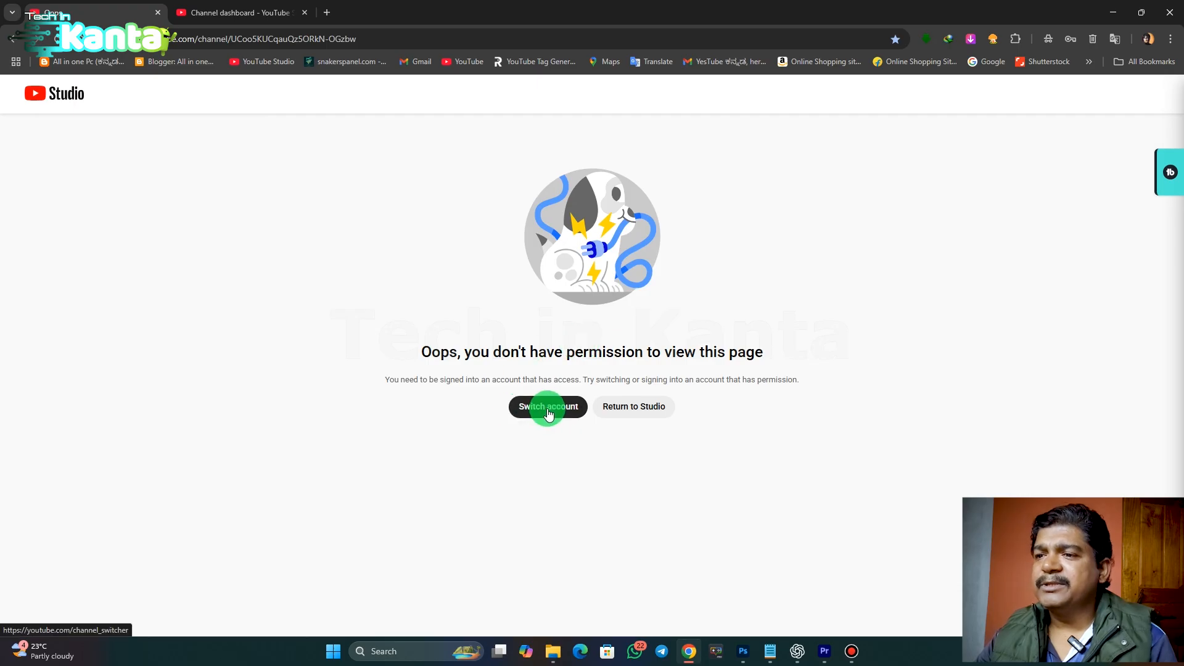
click(646, 410)
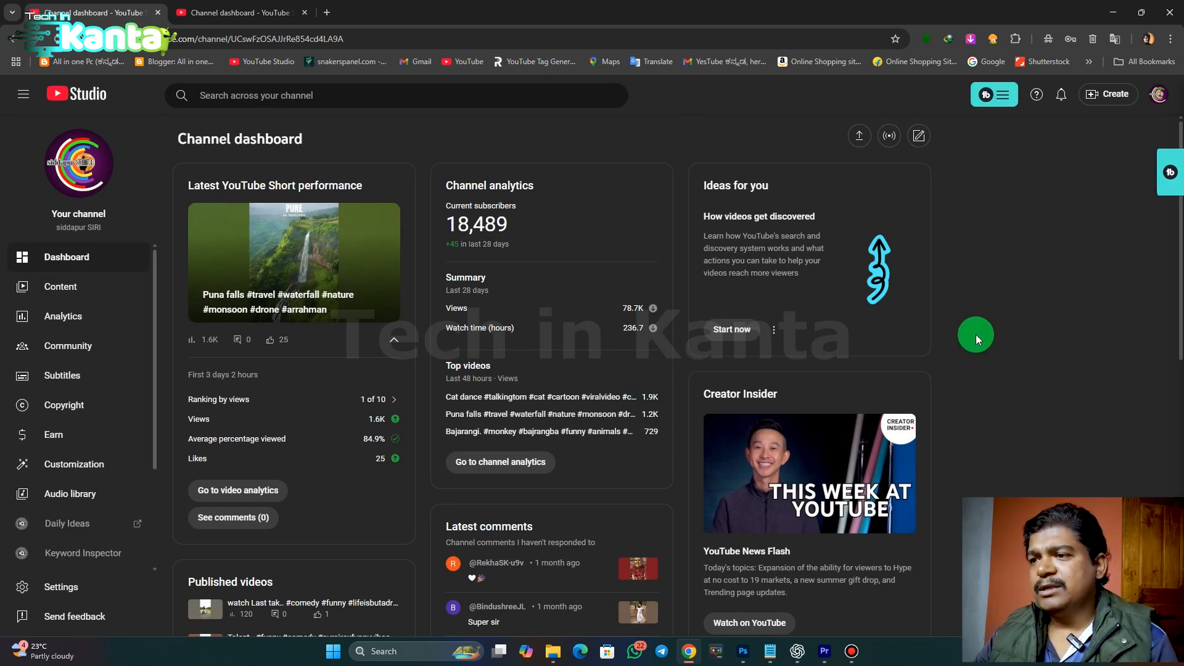
click(159, 13)
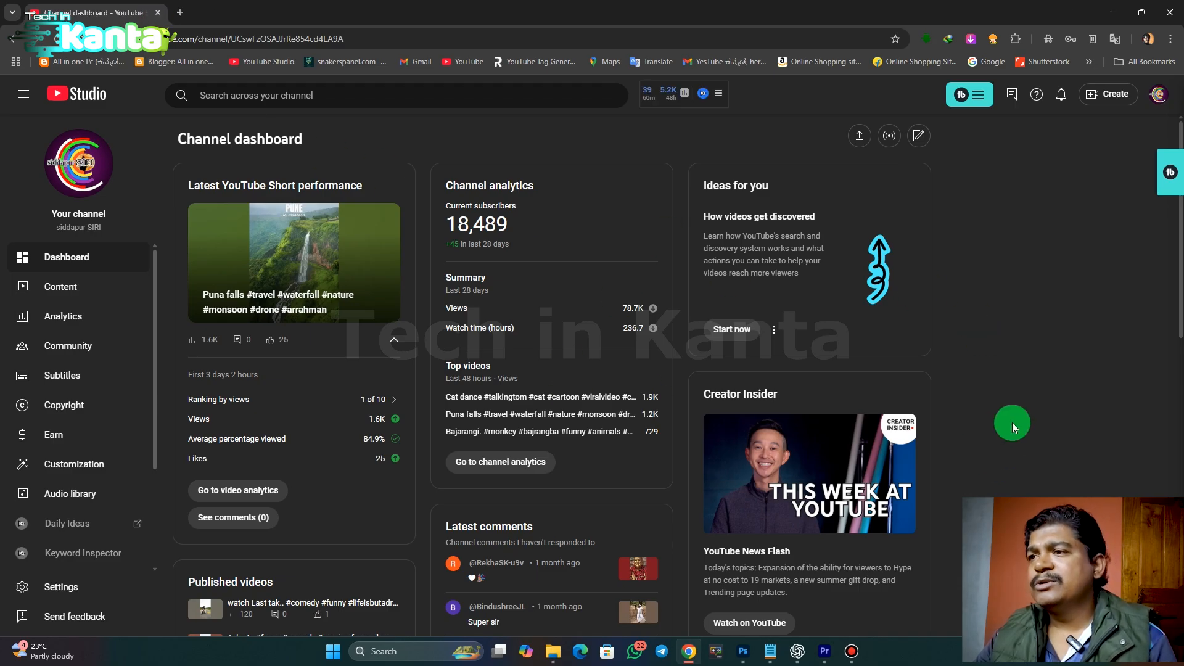
Step: Open the video upload dialog from the channel dashboard
click(859, 137)
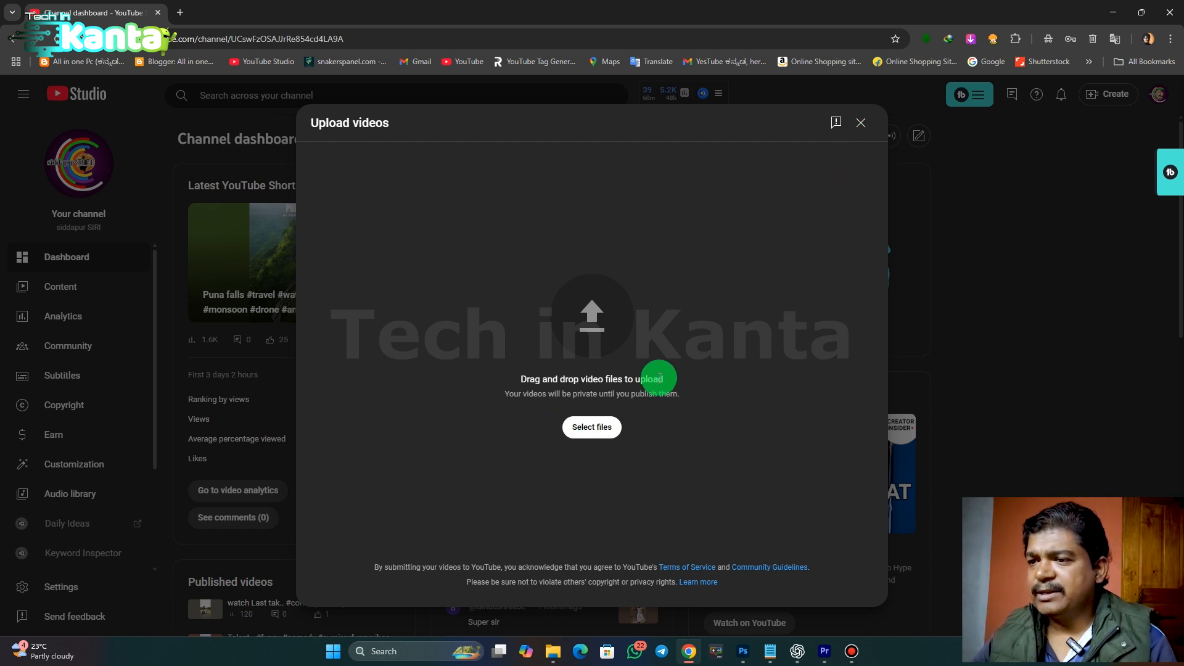
click(594, 432)
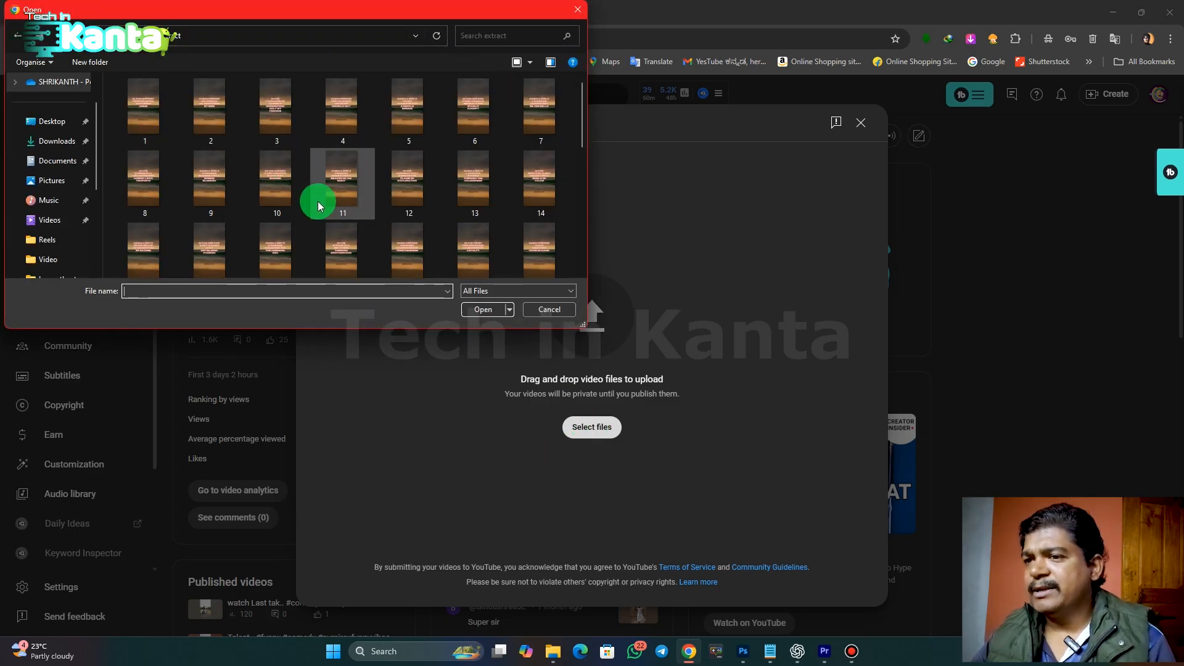
click(58, 122)
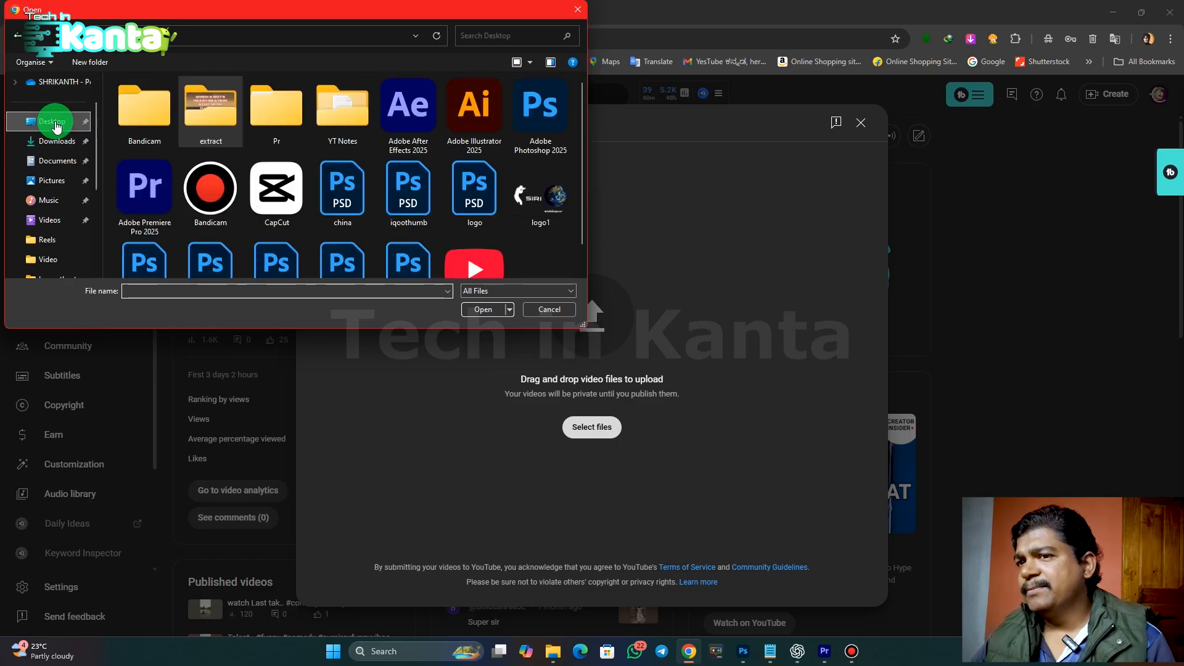
click(283, 122)
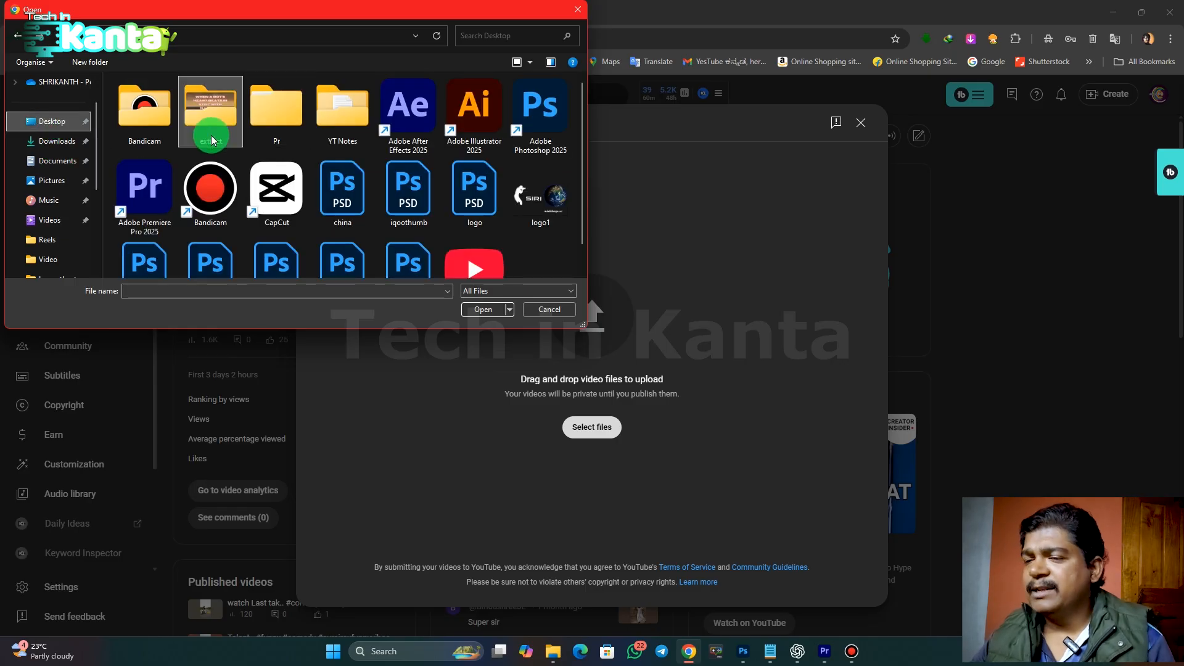
double_click(283, 122)
double_click(167, 121)
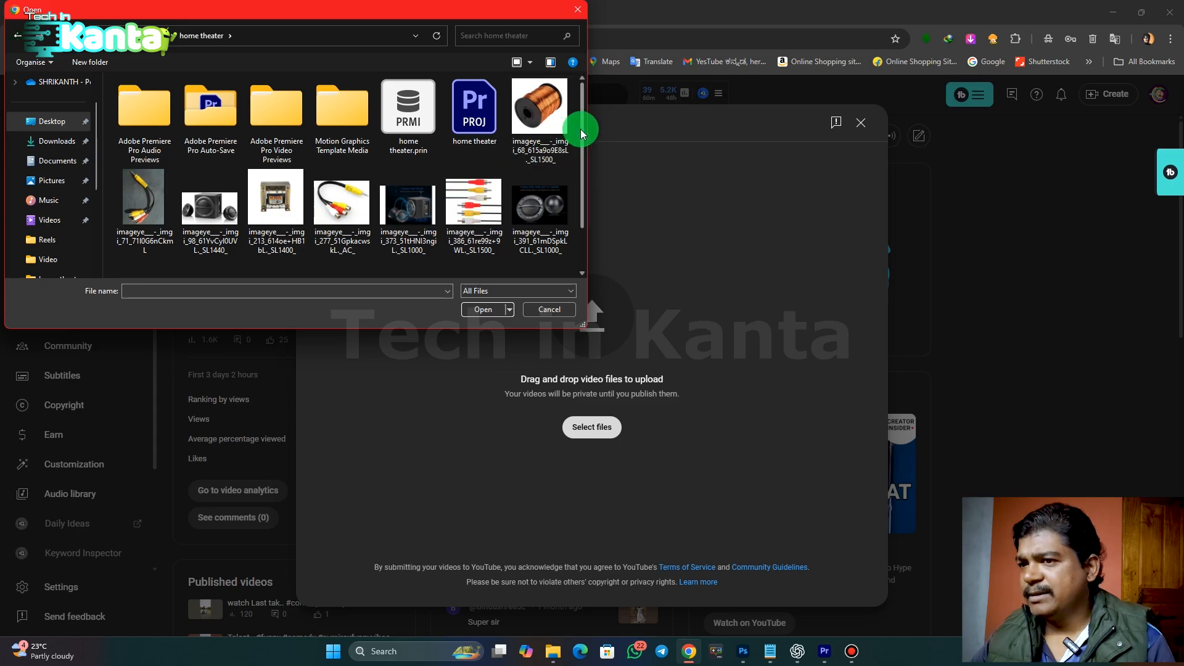
drag(582, 135, 583, 183)
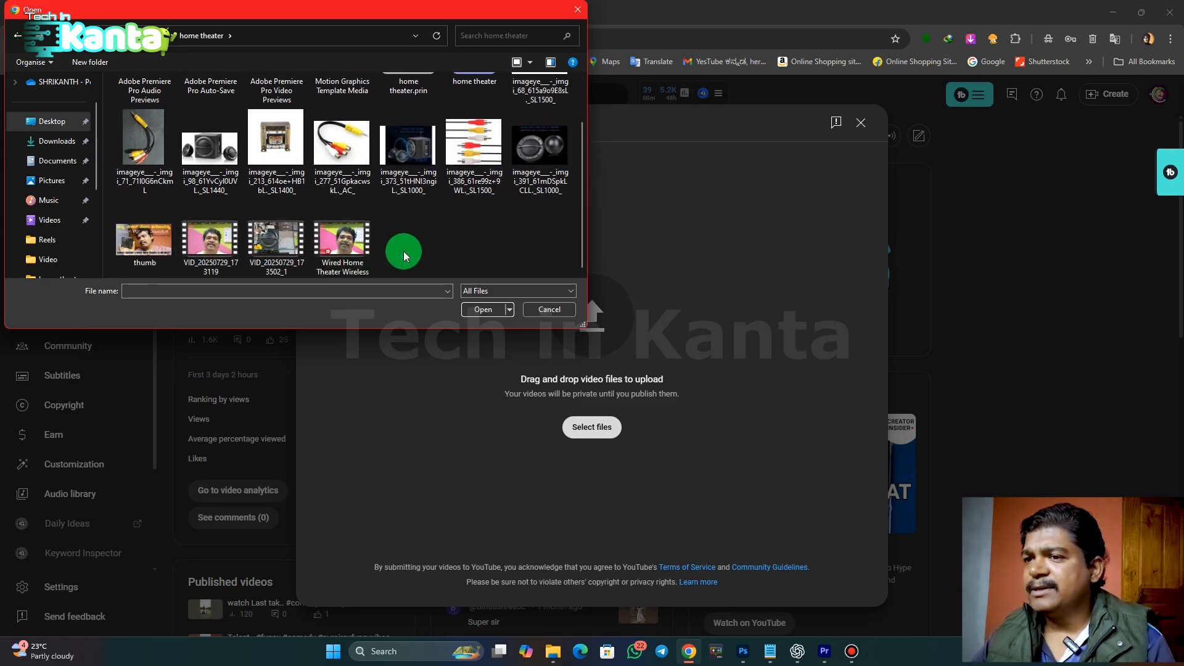
click(349, 247)
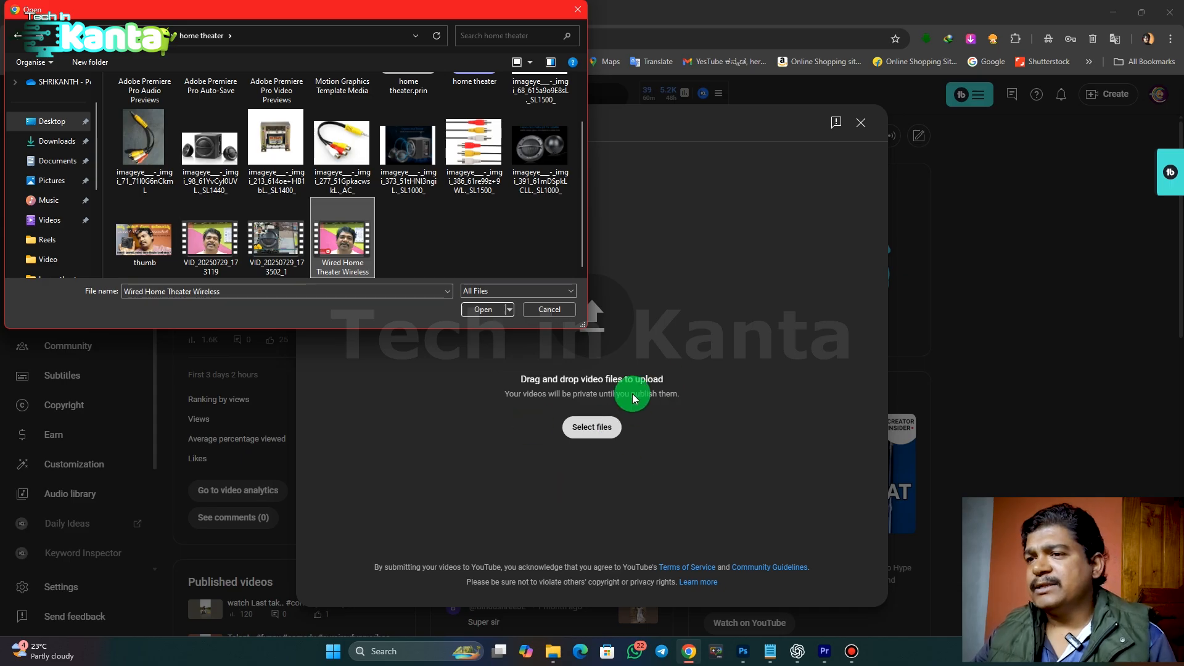
click(548, 309)
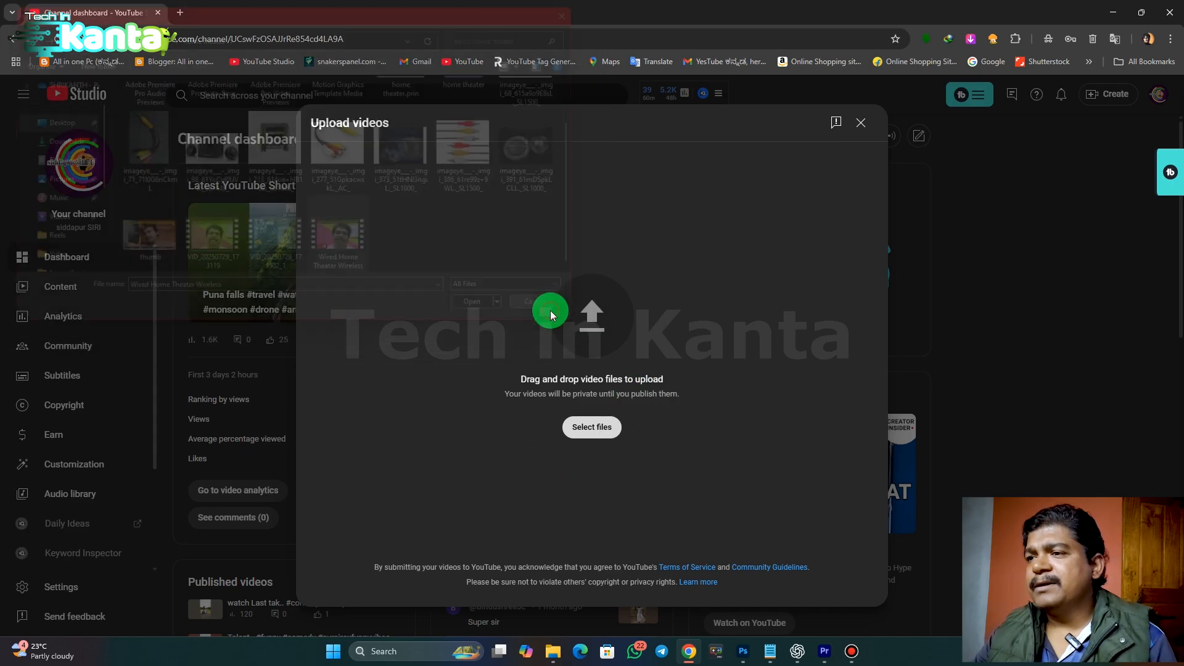
Step: Upload the "Wired Home Theater Wireless" video by bringing it from the home theater folder in File Explorer into the upload area
click(553, 653)
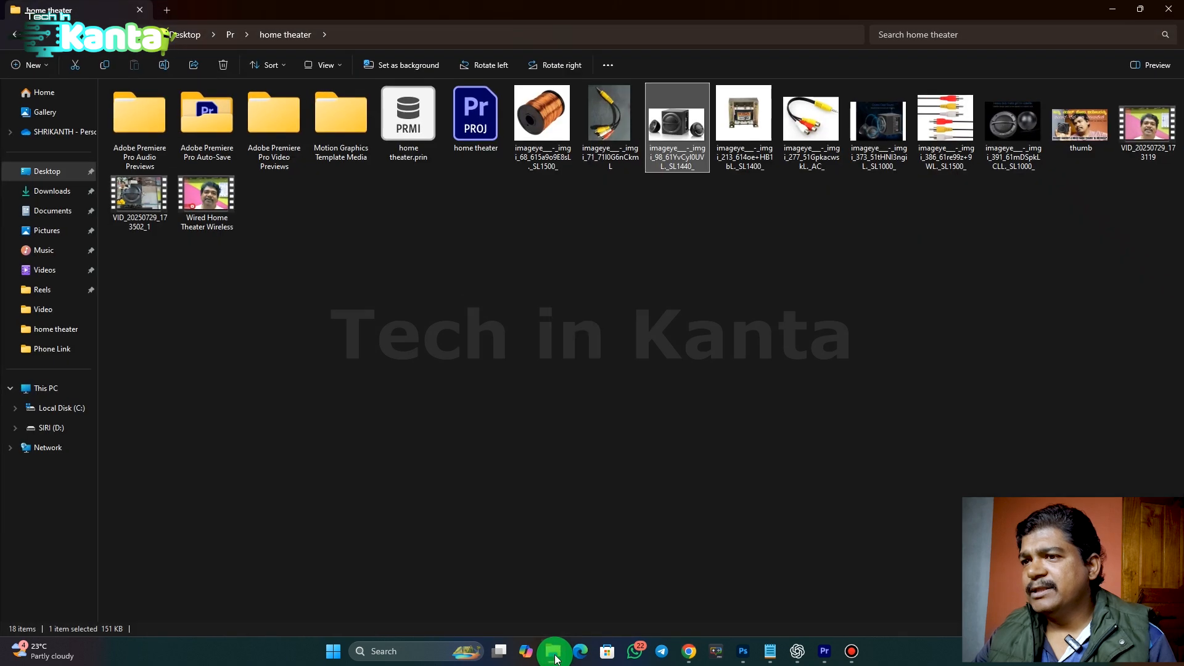
click(1141, 8)
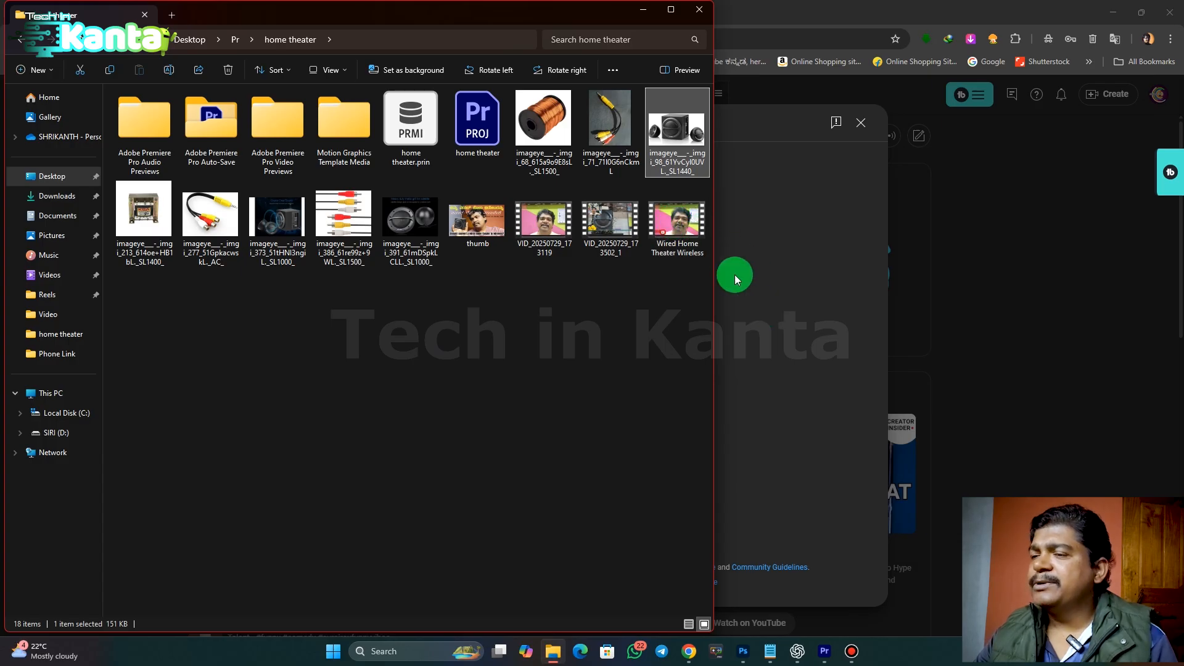
click(676, 232)
drag(678, 228, 773, 295)
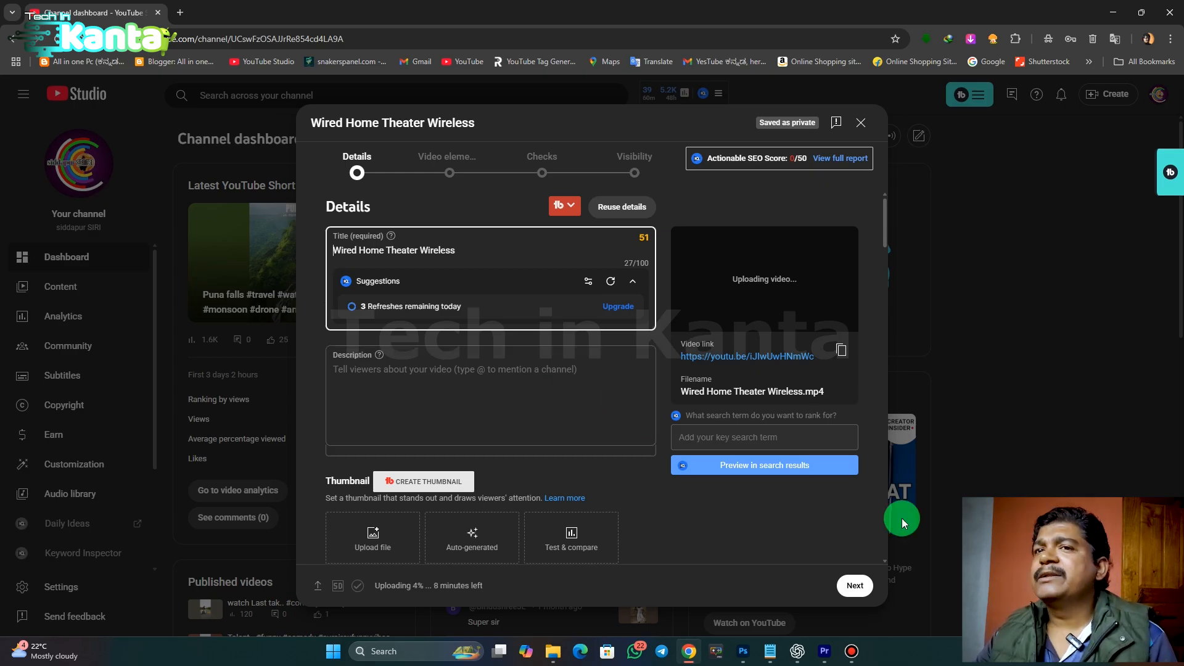
Step: Switch to Notepad and copy the first line of siddapur SIRI.txt, the title ending in "Siddapur SIRI Tech Tips"
click(769, 659)
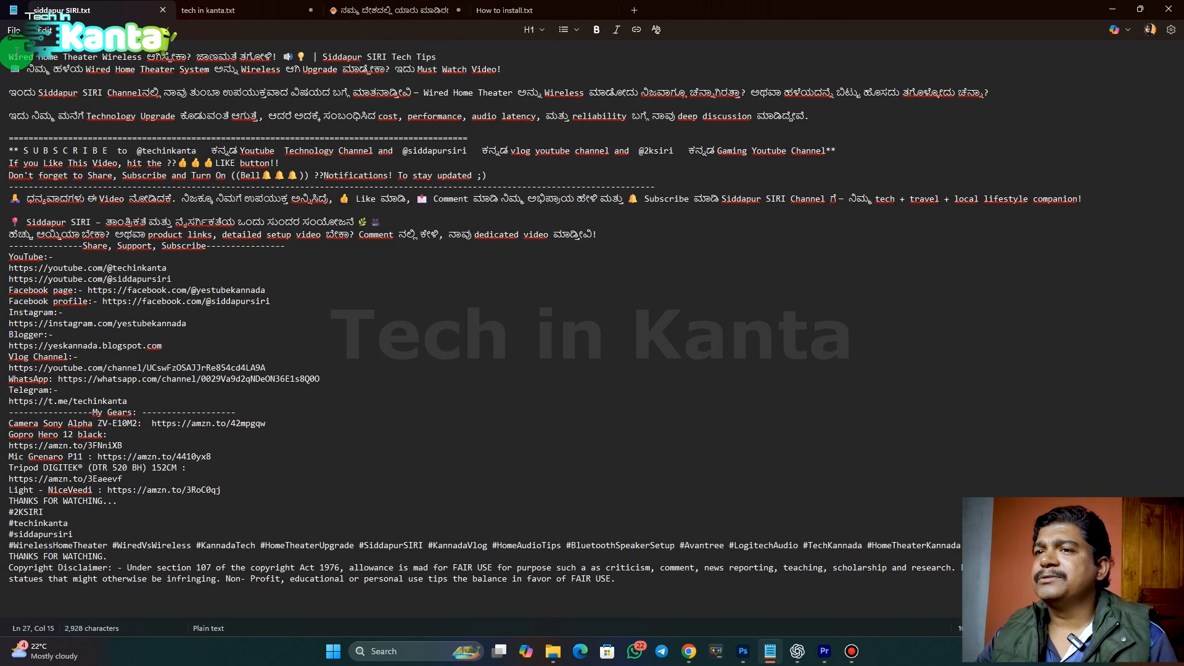
triple_click(6, 57)
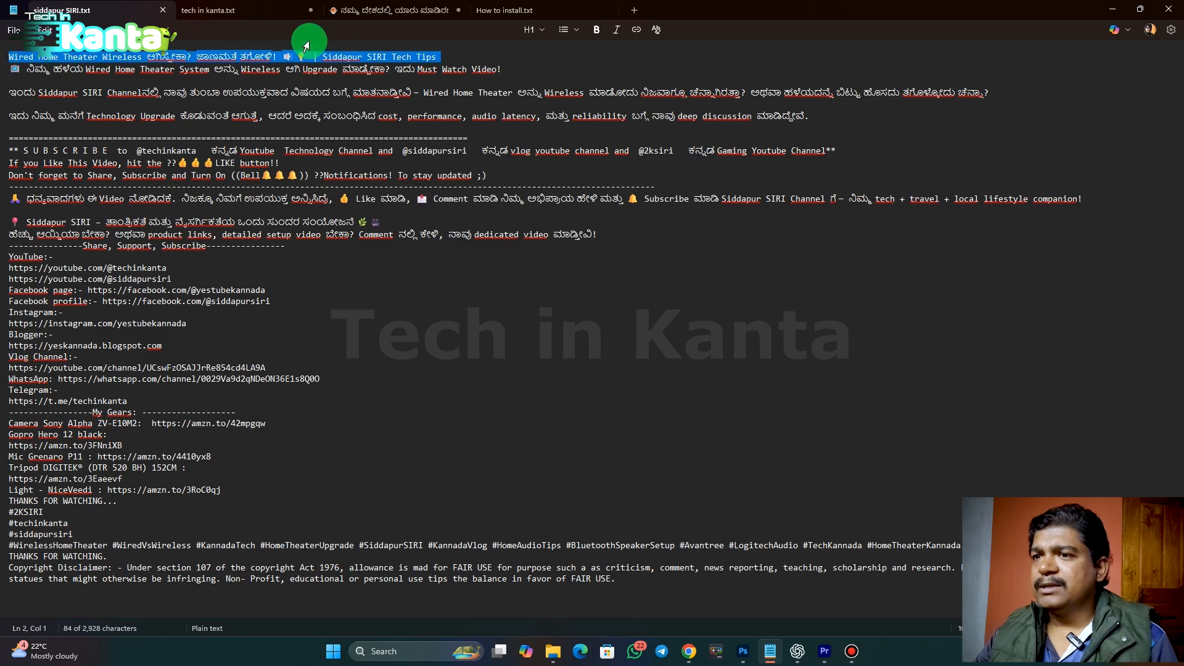
right_click(431, 57)
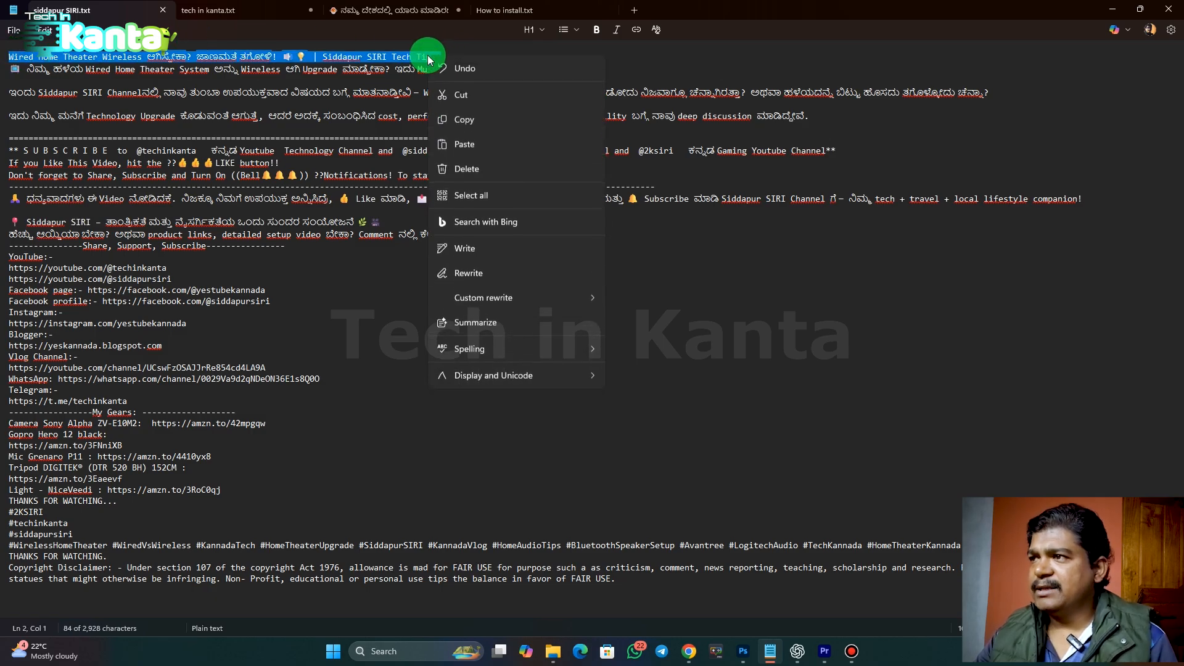
click(472, 120)
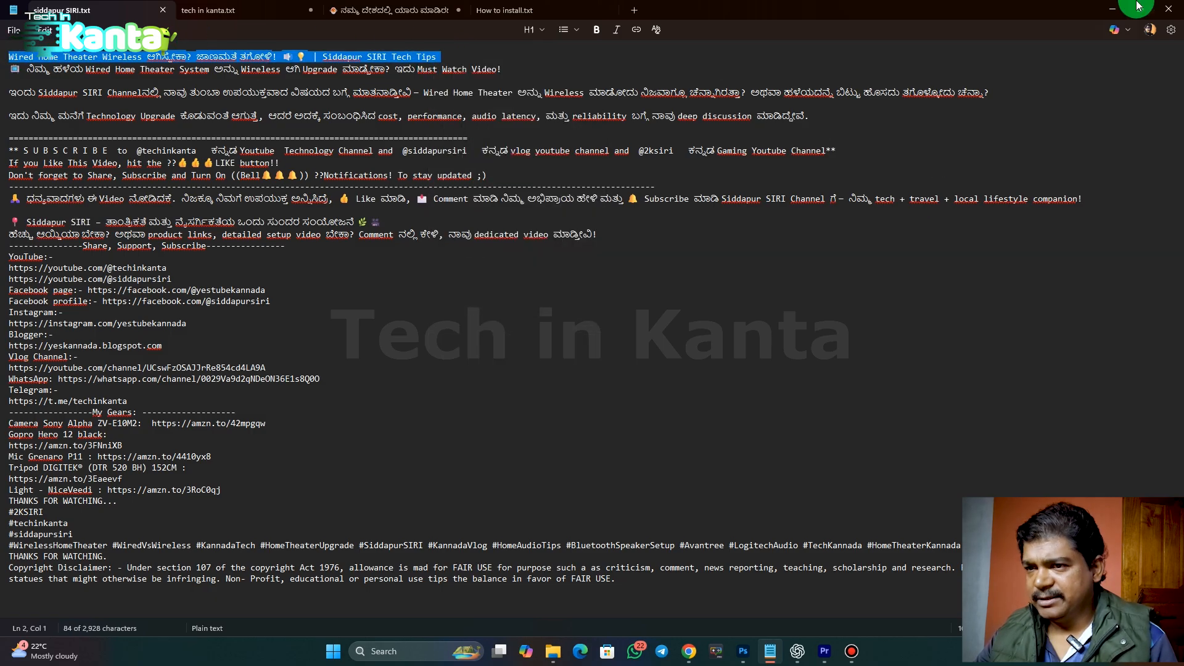
Step: Return to YouTube Studio and replace the video's default title with the copied title line
click(1113, 10)
drag(464, 251, 331, 257)
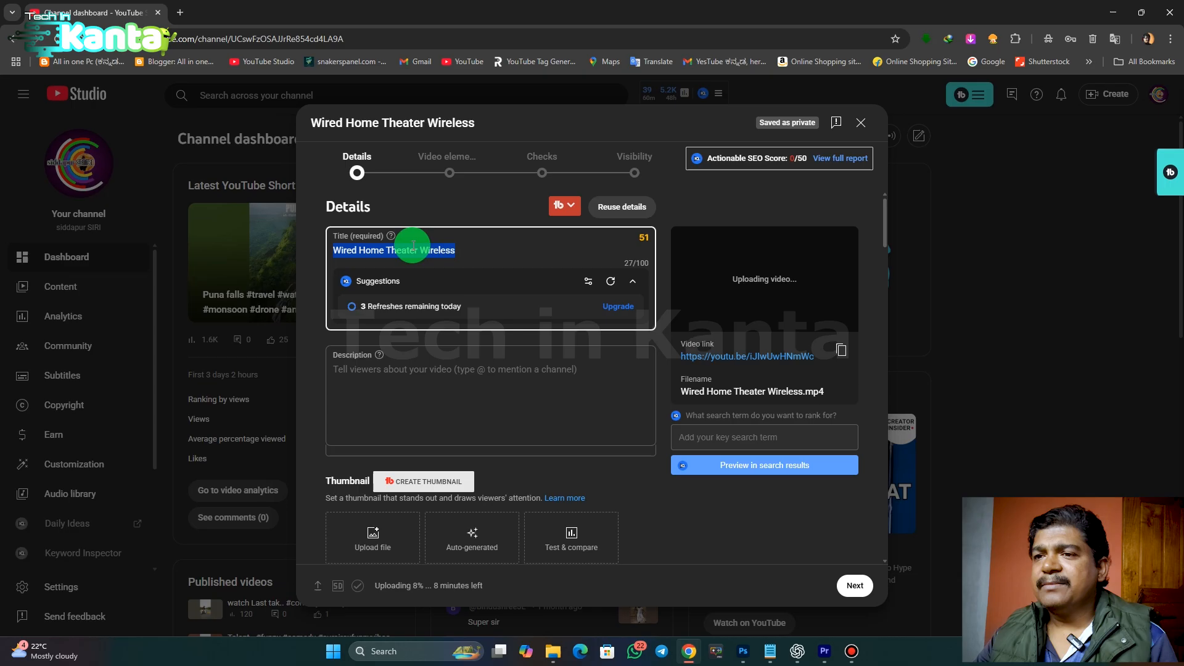
right_click(390, 251)
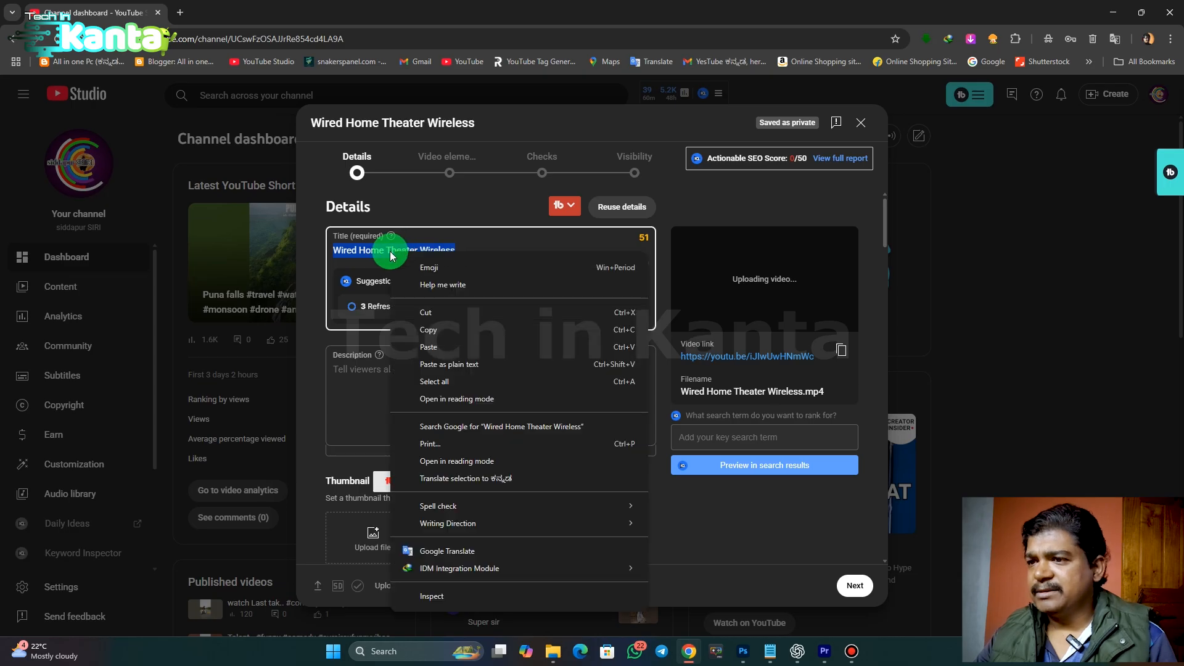
click(432, 328)
key(ctrl+v)
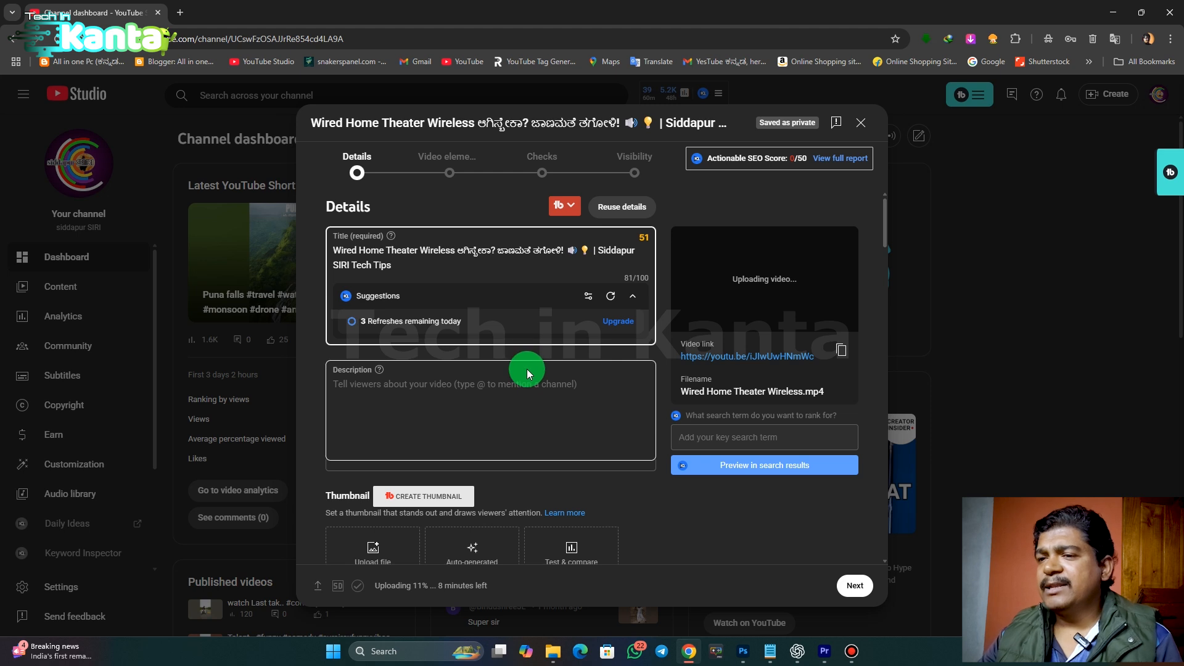
Step: Switch to Notepad and copy the entire text of siddapur SIRI.txt for the video description
click(392, 417)
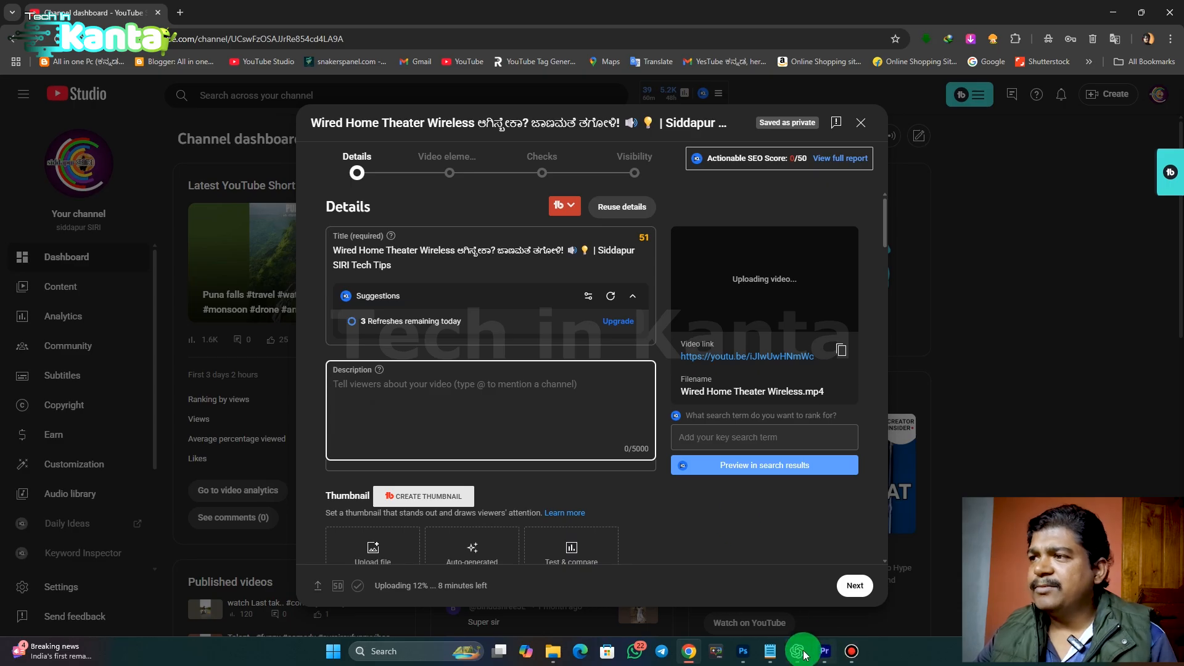
click(773, 652)
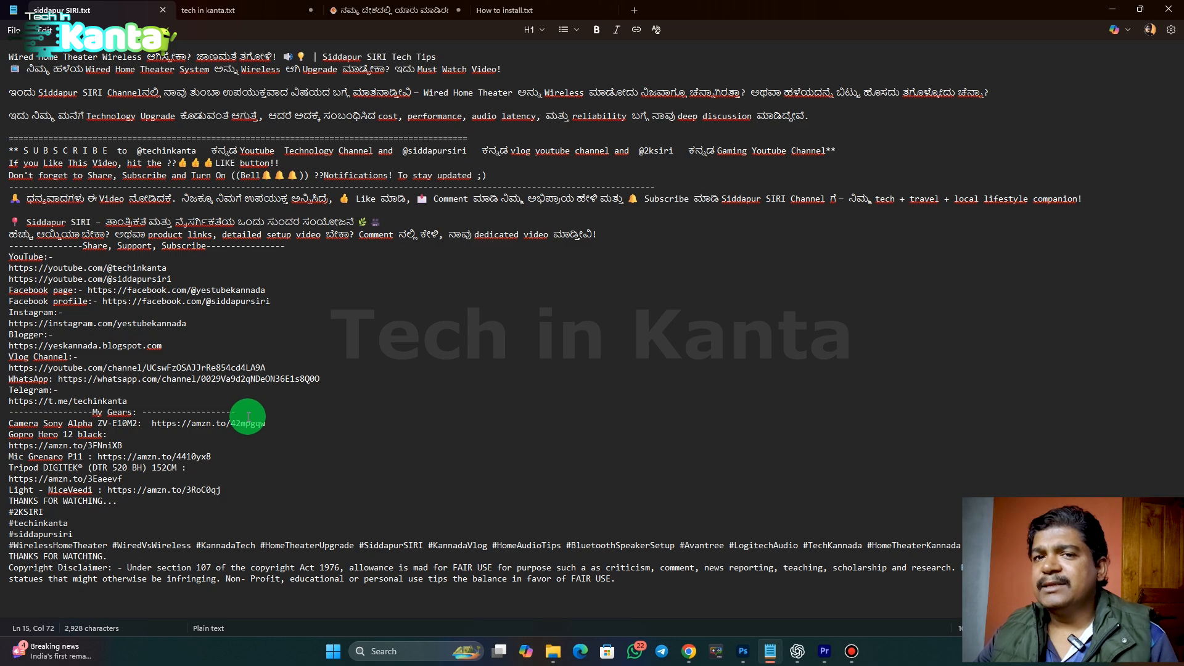
key(ctrl+a)
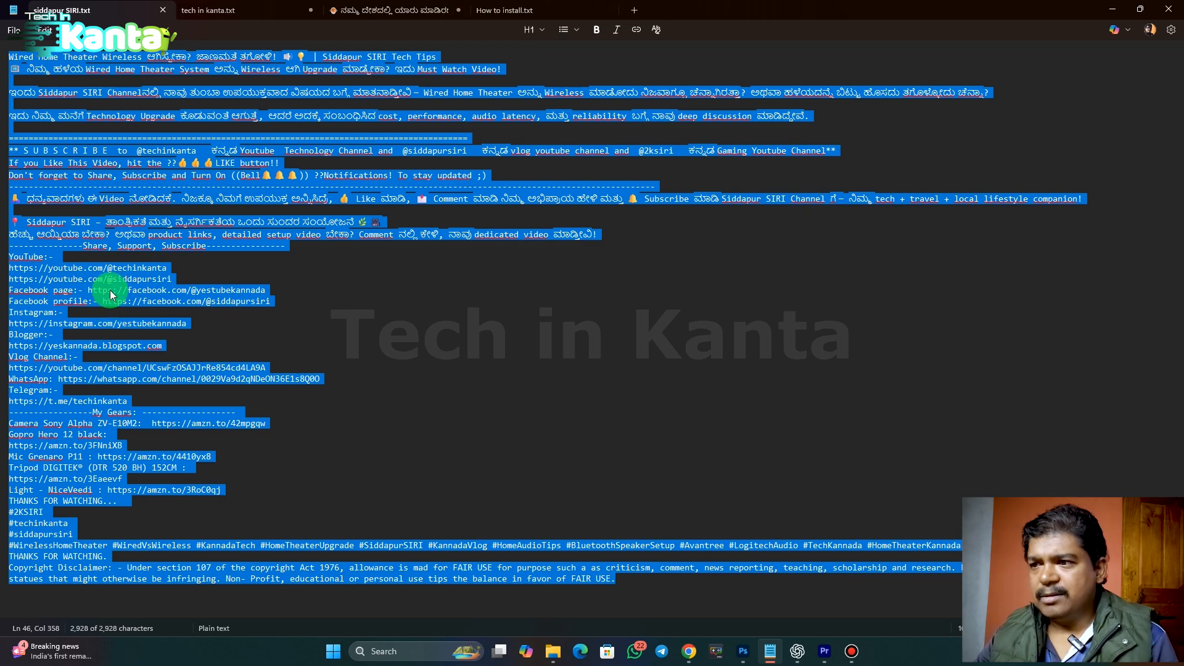
right_click(110, 308)
click(155, 363)
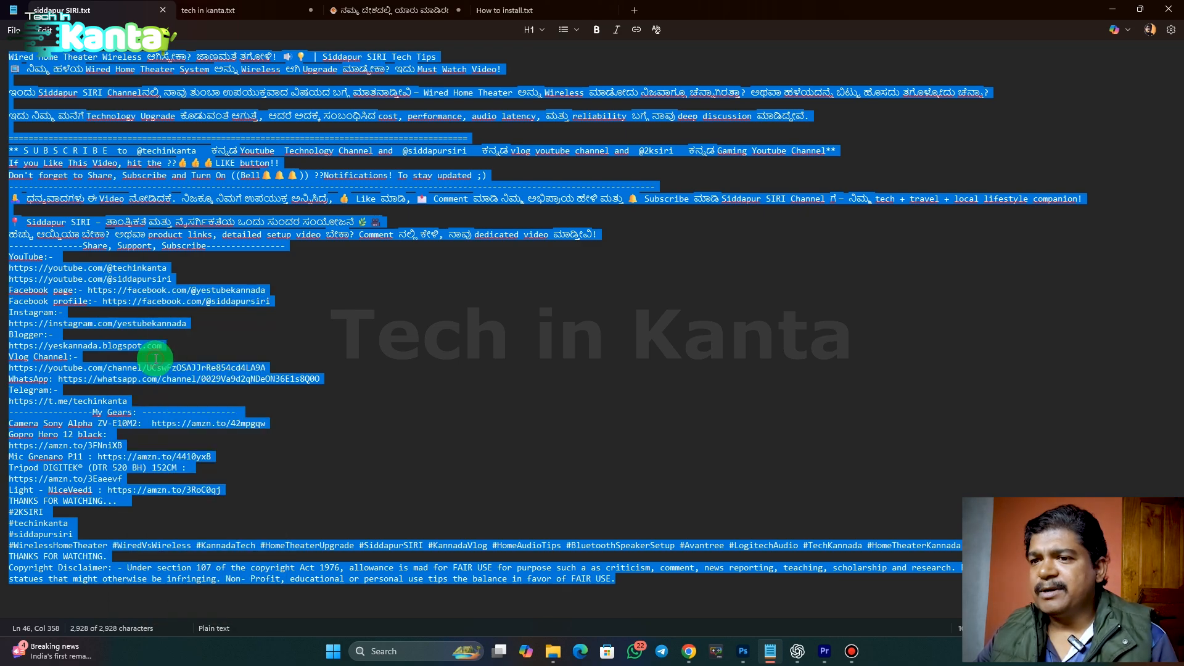
Step: Return to YouTube Studio and paste the copied text into the empty video description
click(1113, 13)
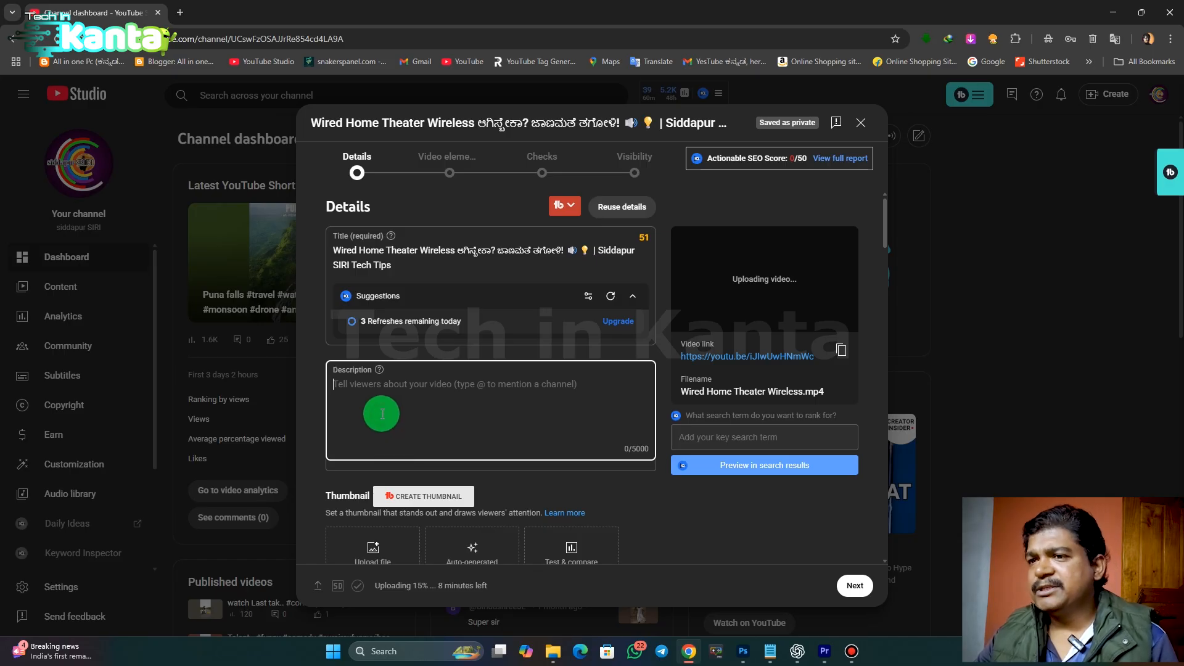
right_click(370, 386)
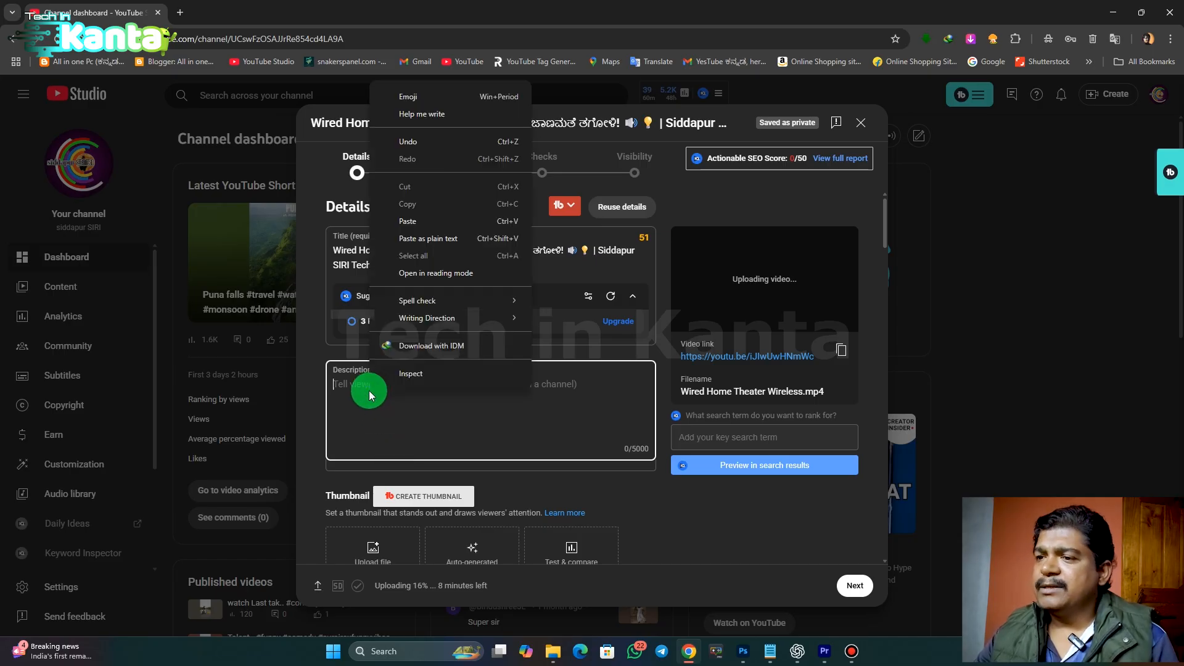
click(417, 225)
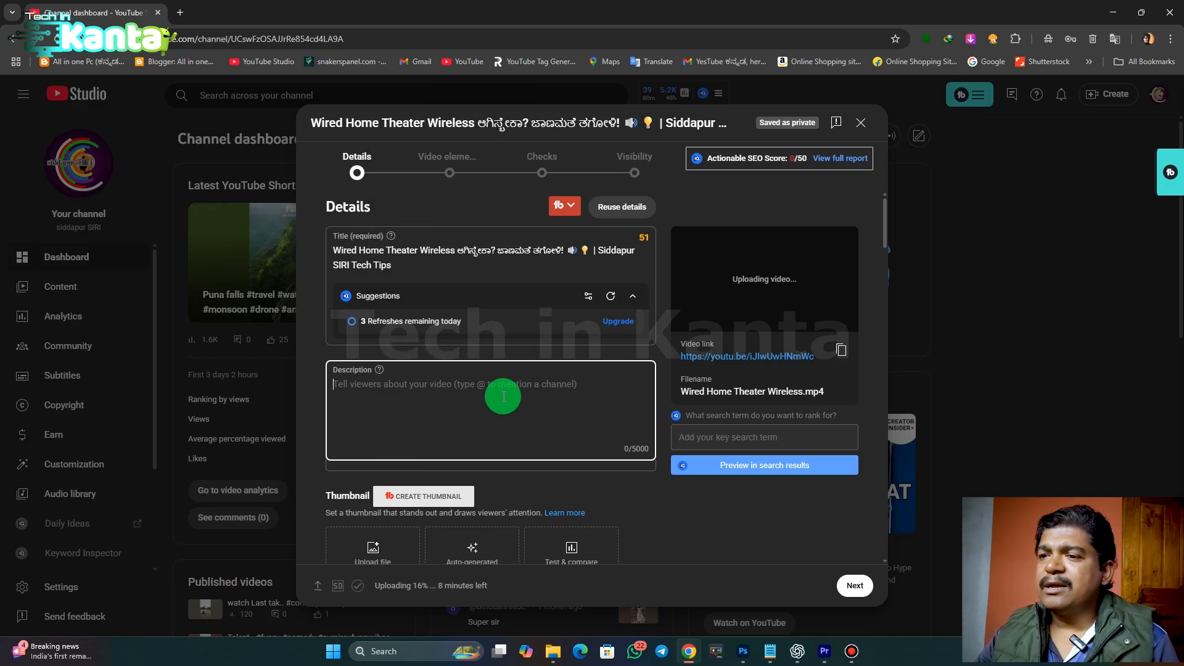
key(ctrl+v)
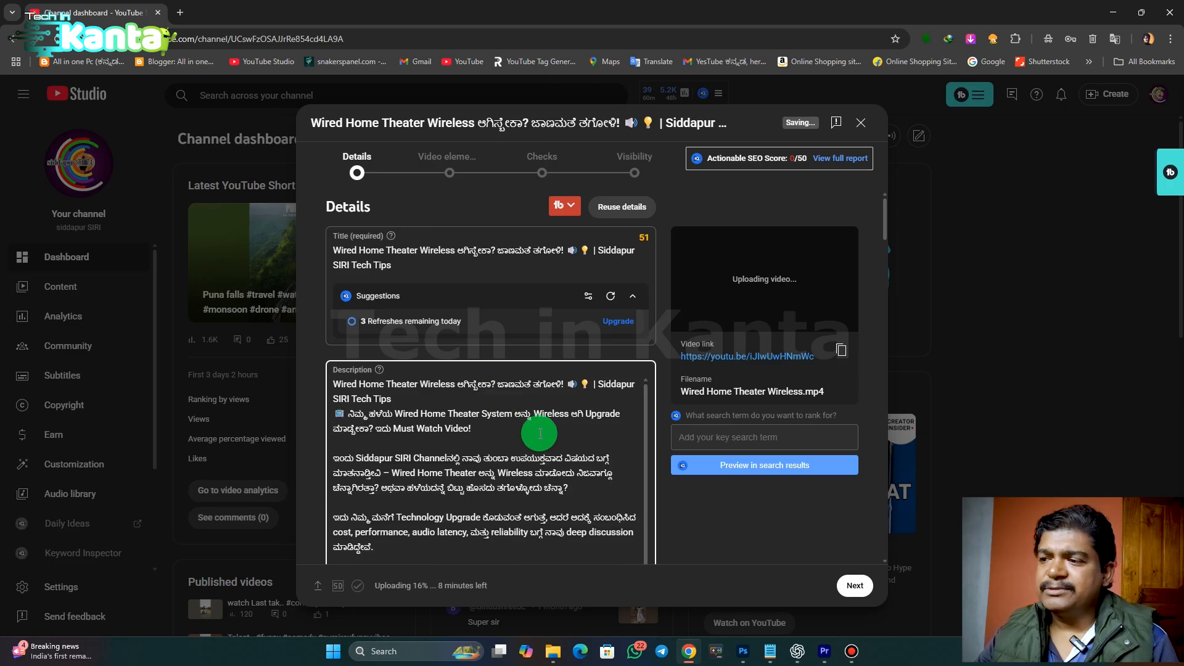
Step: Review the pasted description down to the copyright disclaimer and back to the subscribe section with the channel handles
scroll(563, 409, down, 10)
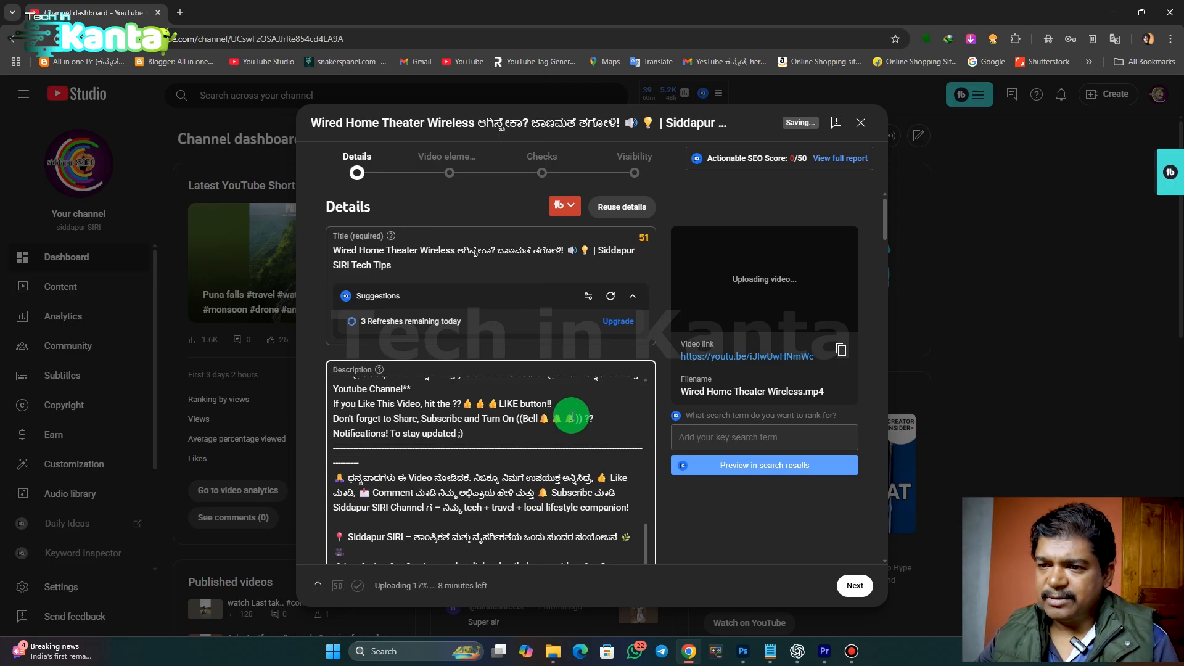
scroll(571, 415, down, 15)
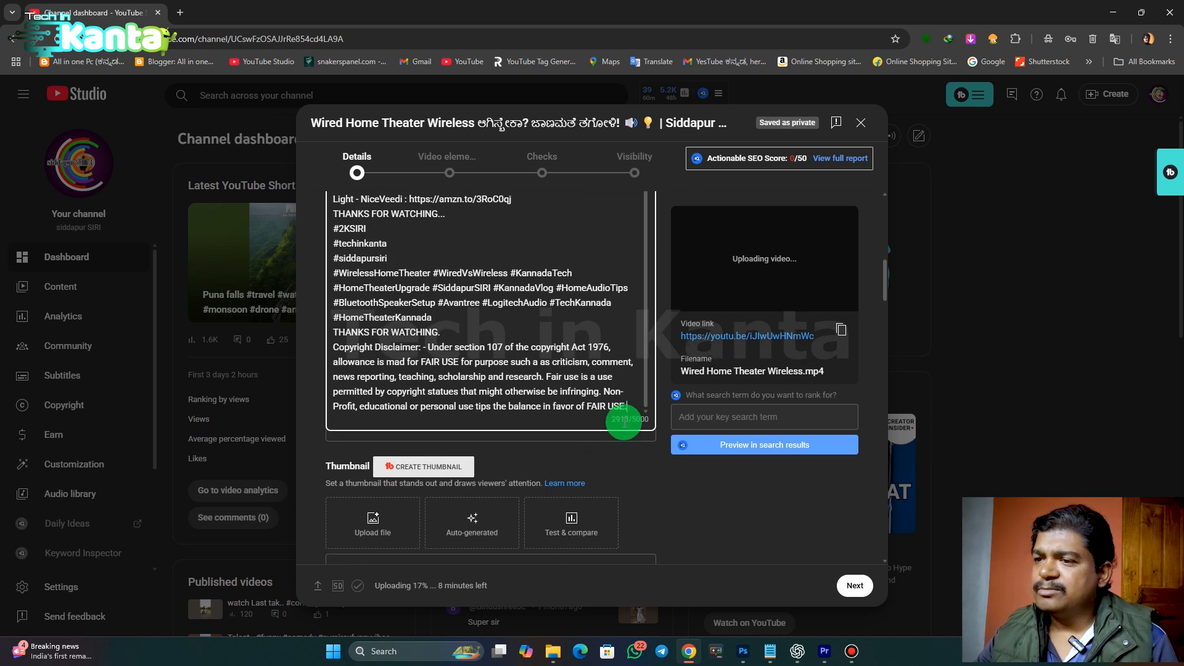
scroll(515, 376, up, 3)
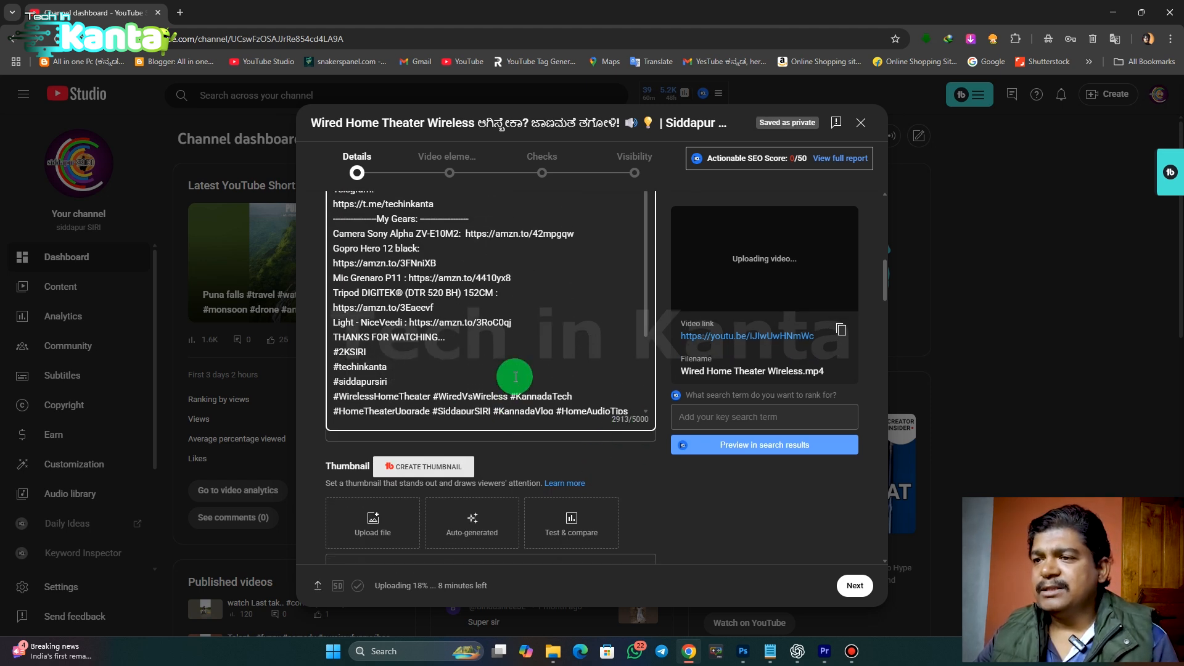
scroll(515, 376, down, 3)
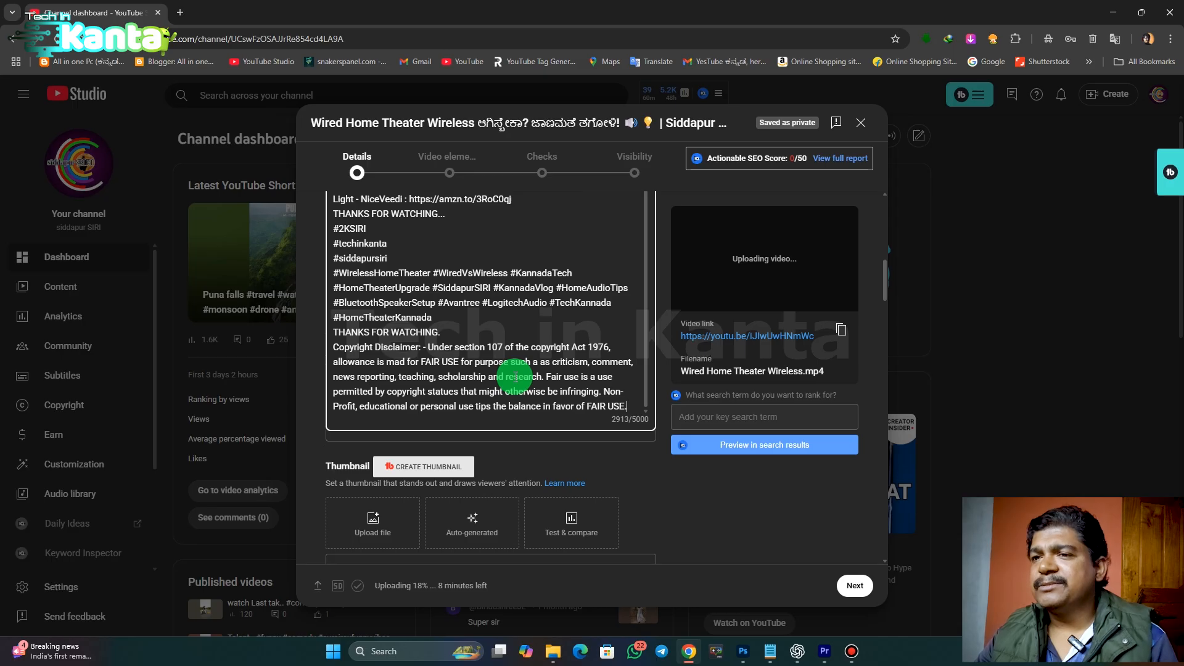
scroll(515, 376, up, 3)
scroll(516, 376, up, 4)
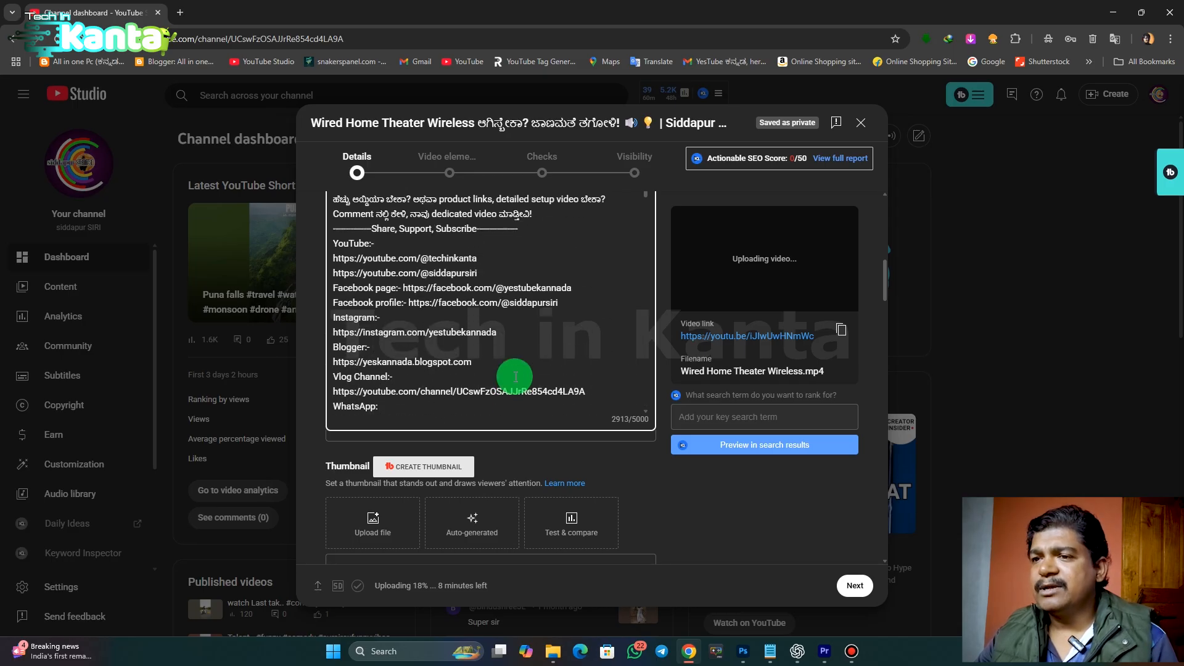
scroll(515, 376, up, 5)
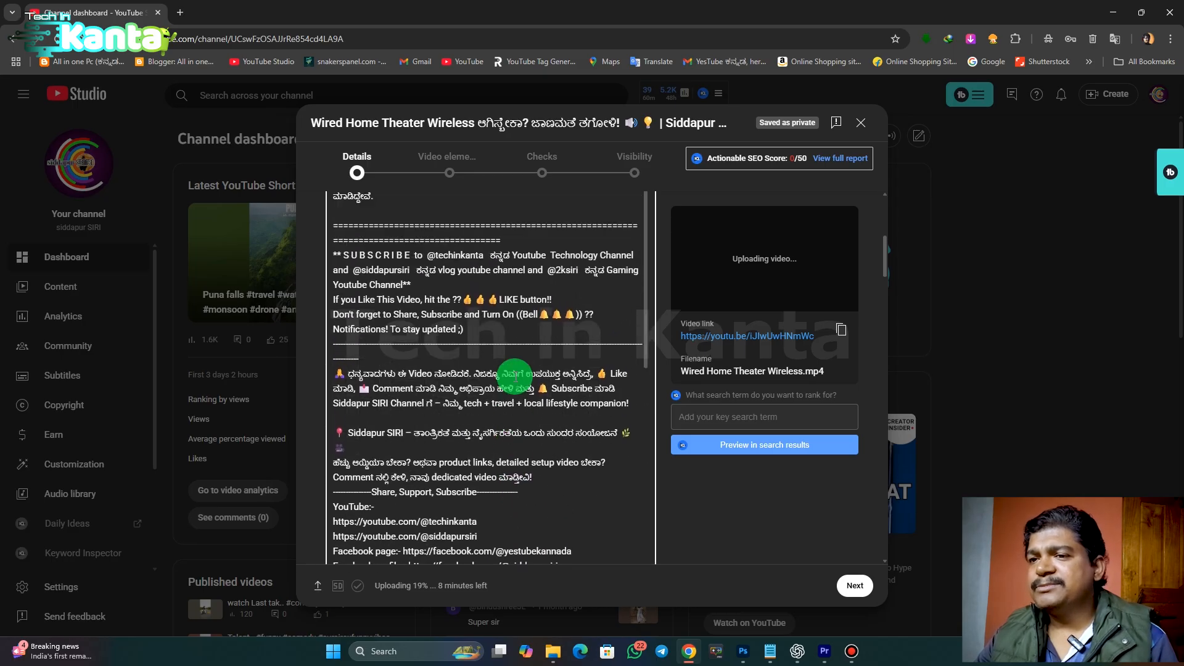
scroll(516, 376, up, 1)
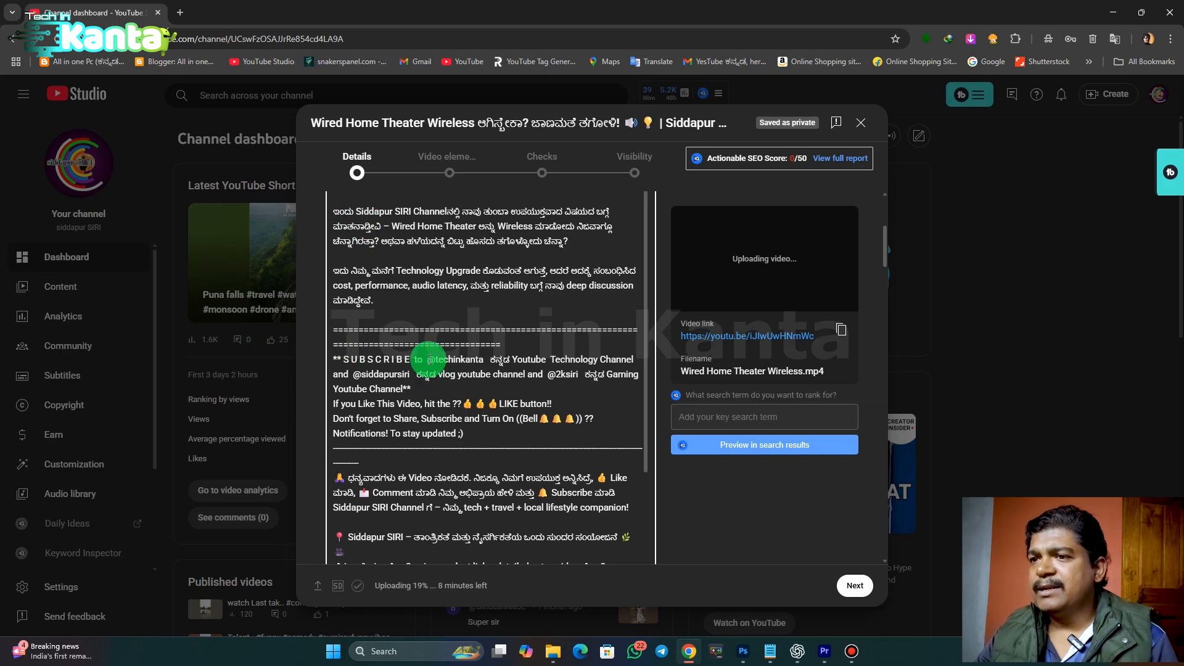
drag(430, 359, 483, 359)
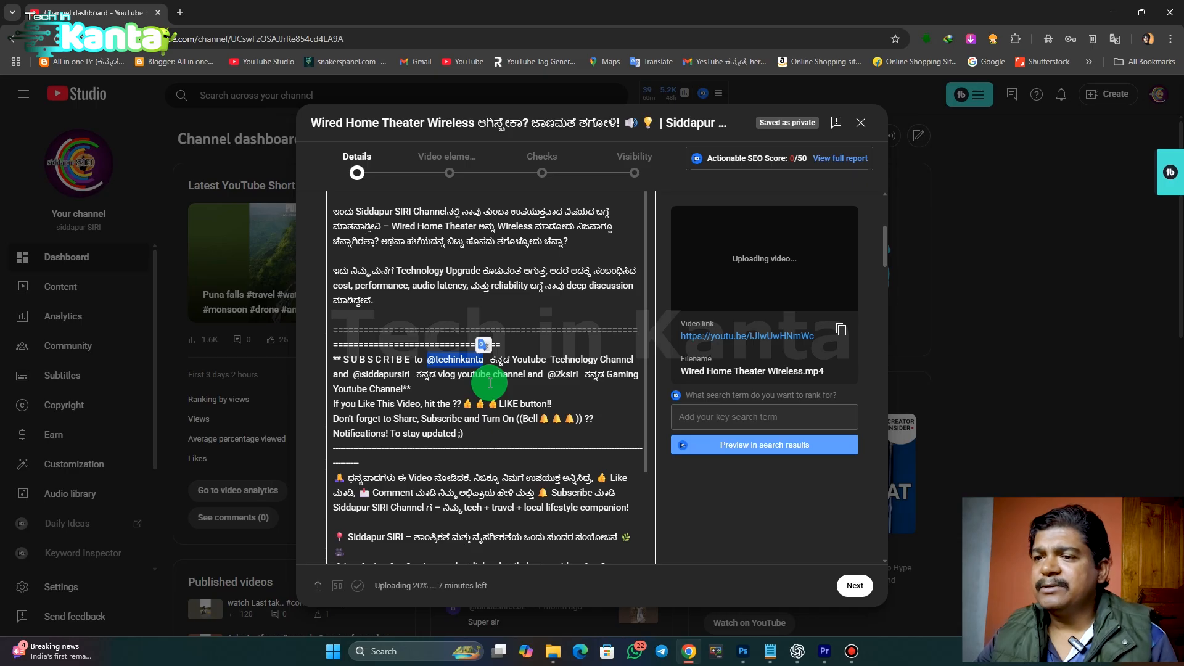
text(@)
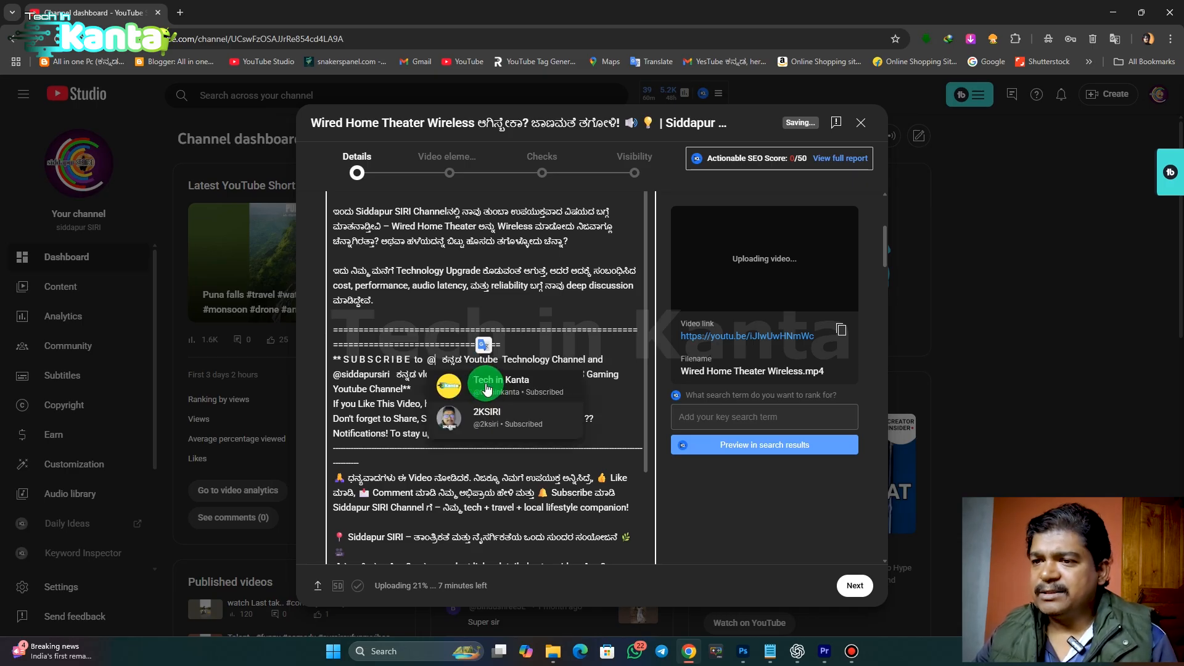
click(502, 382)
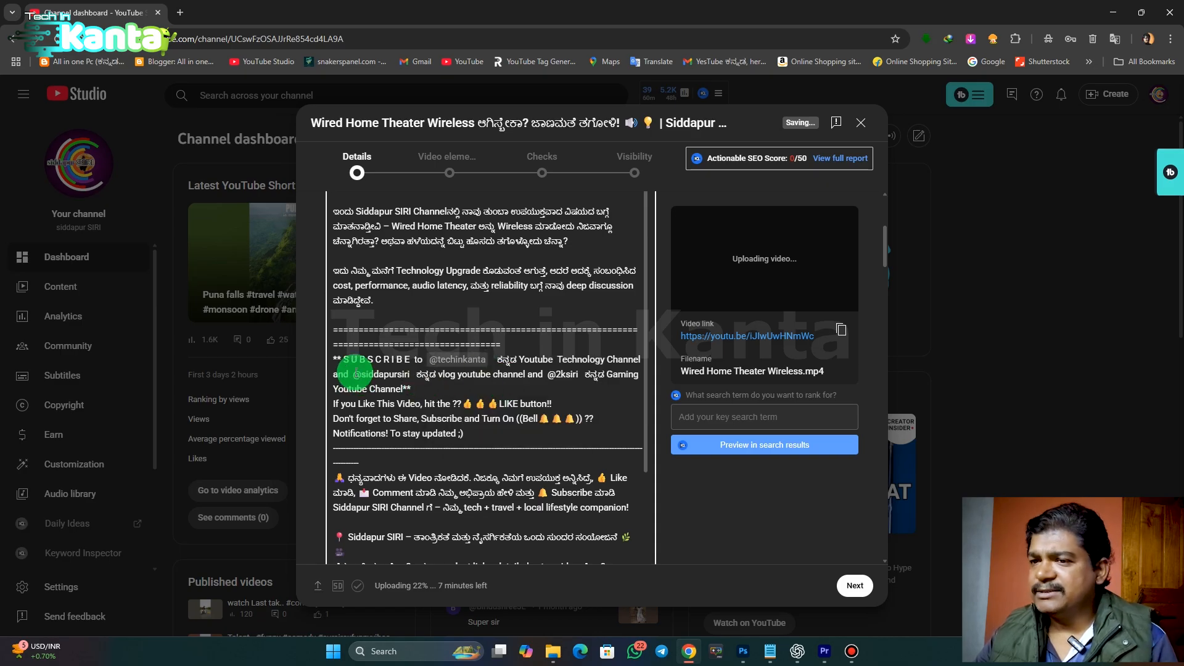
drag(354, 374, 409, 377)
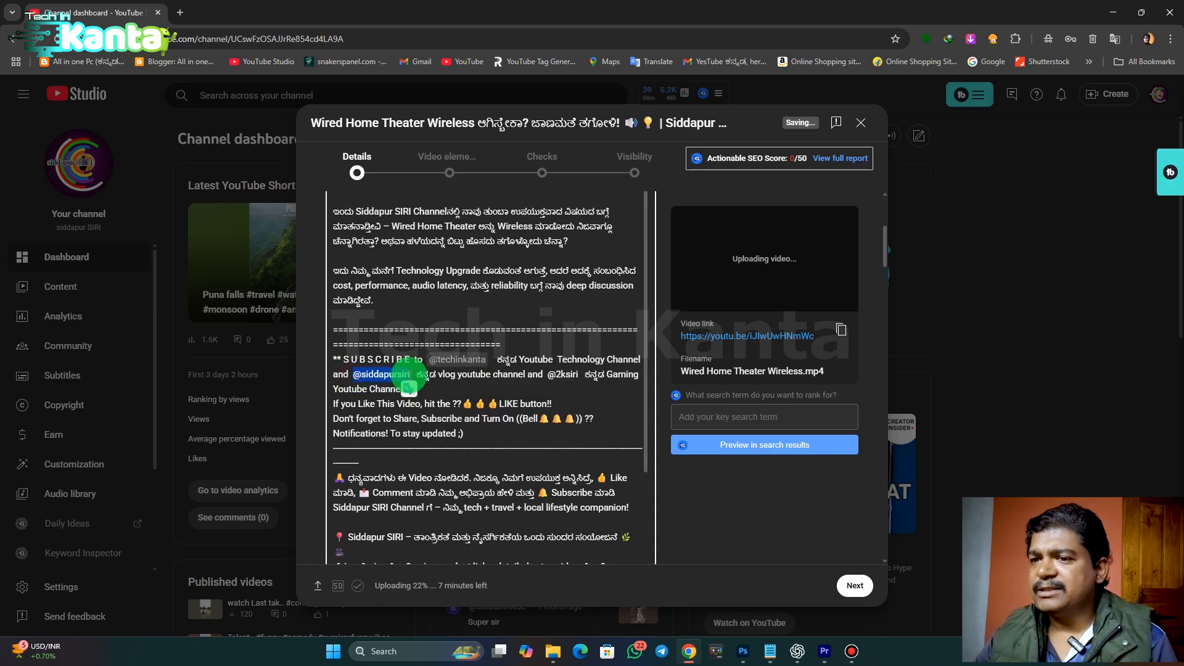
text(@)
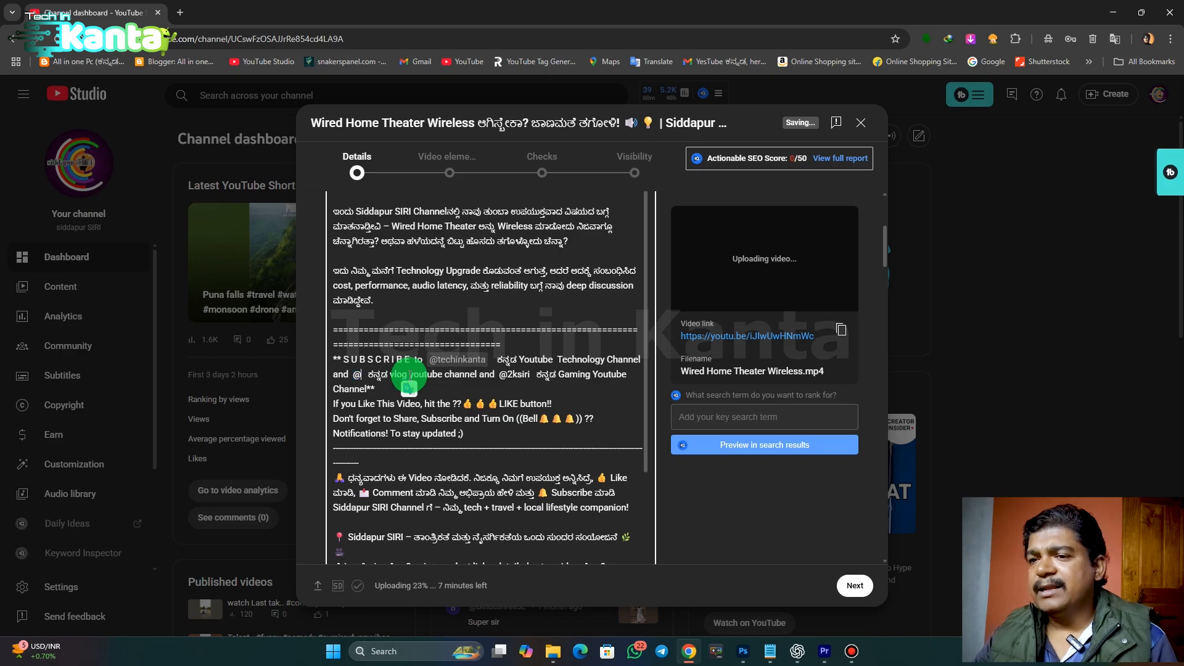
text(sidd)
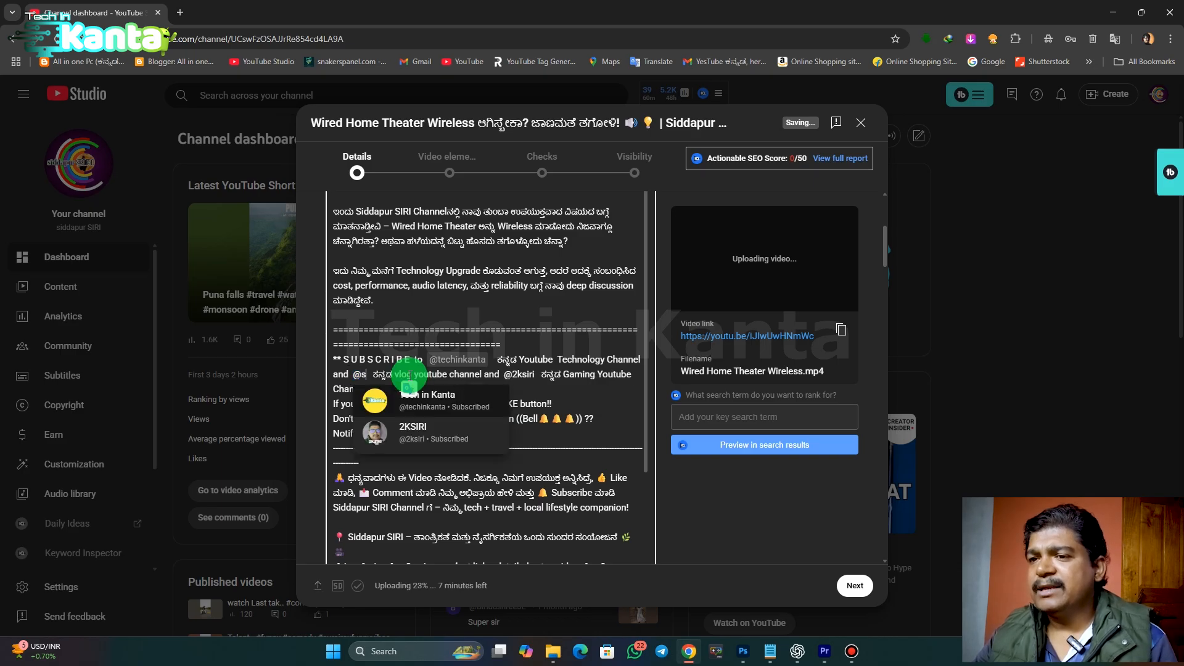
text(apursiri)
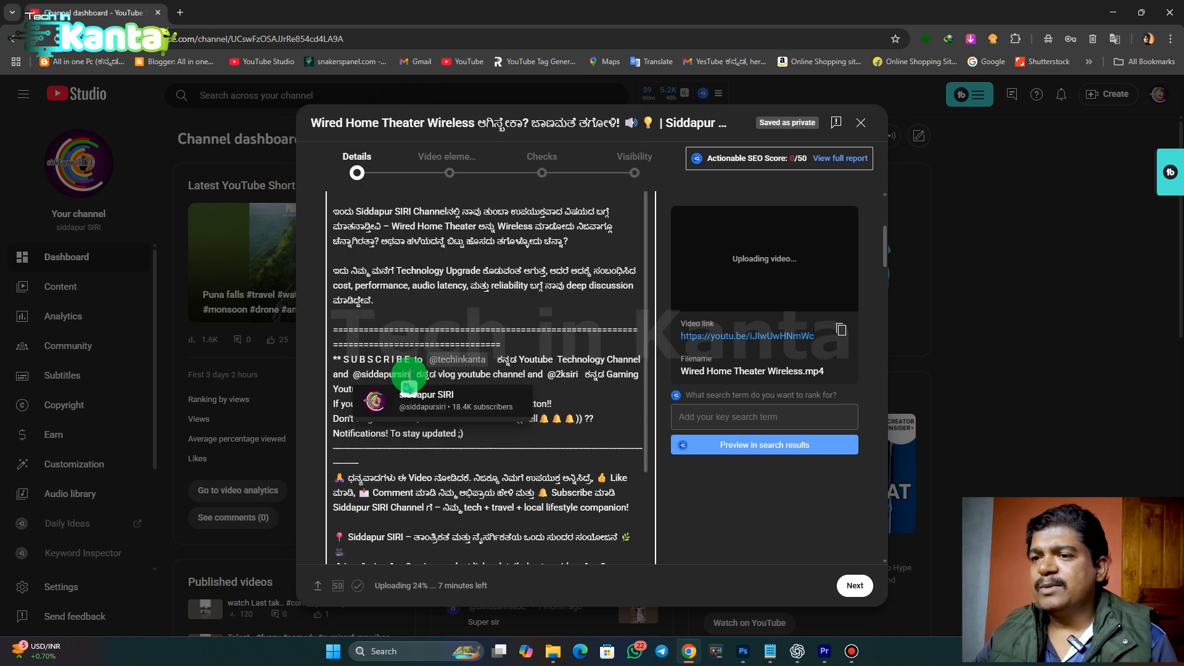
click(445, 399)
click(553, 376)
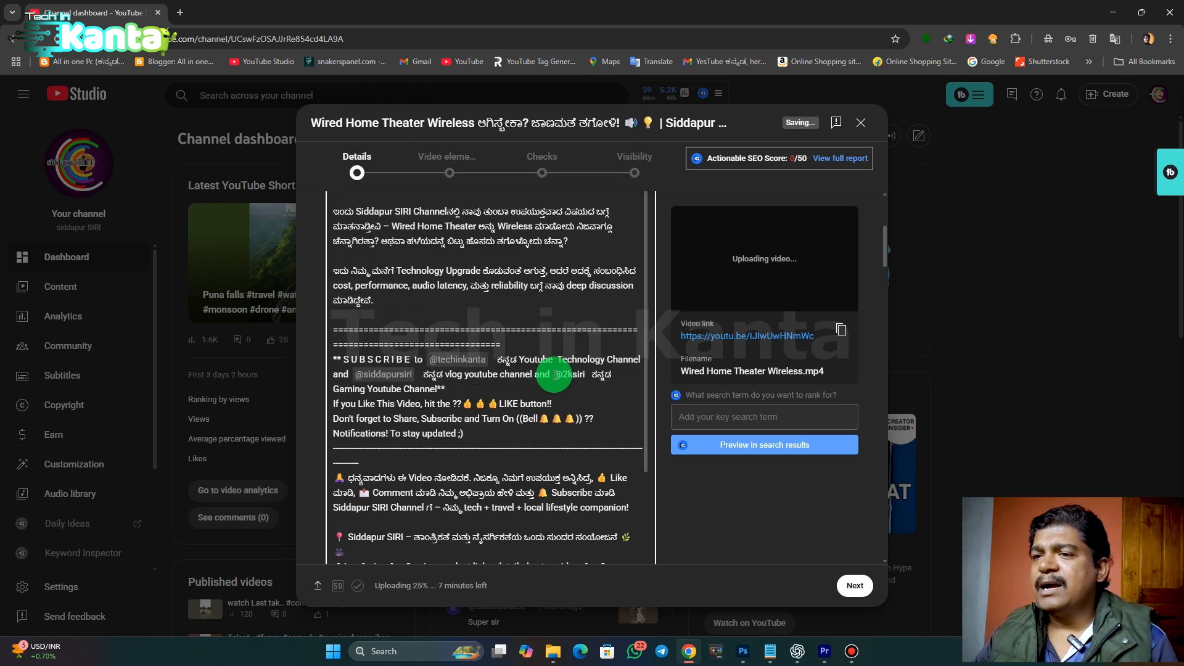
drag(555, 375, 586, 376)
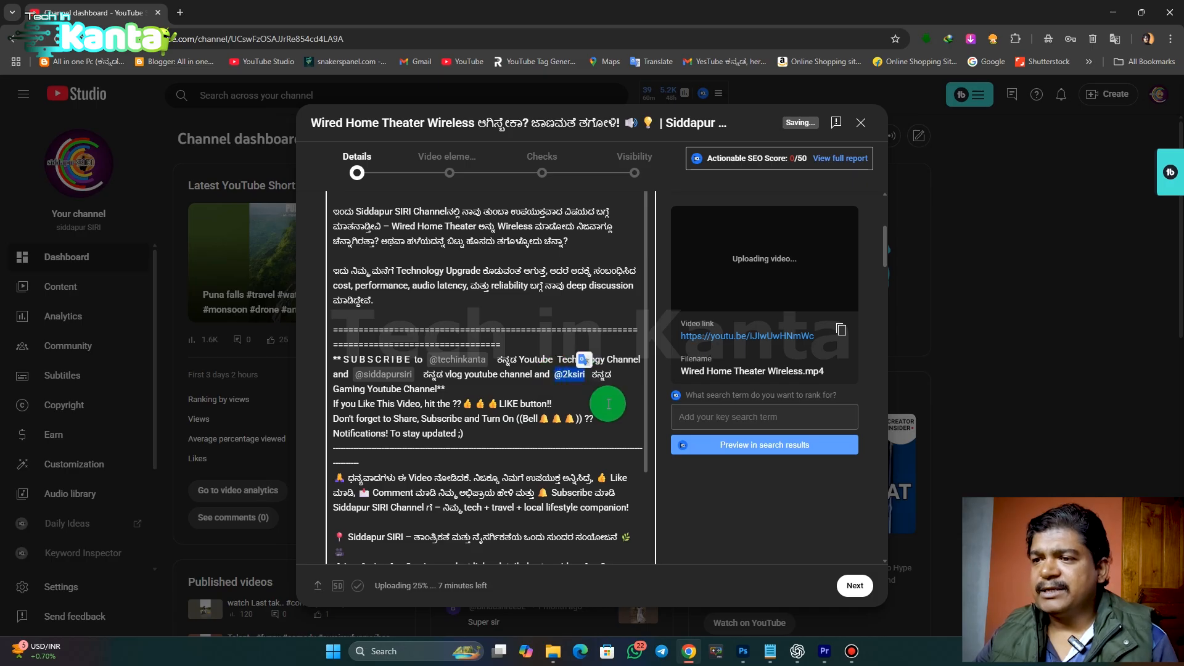
text(@)
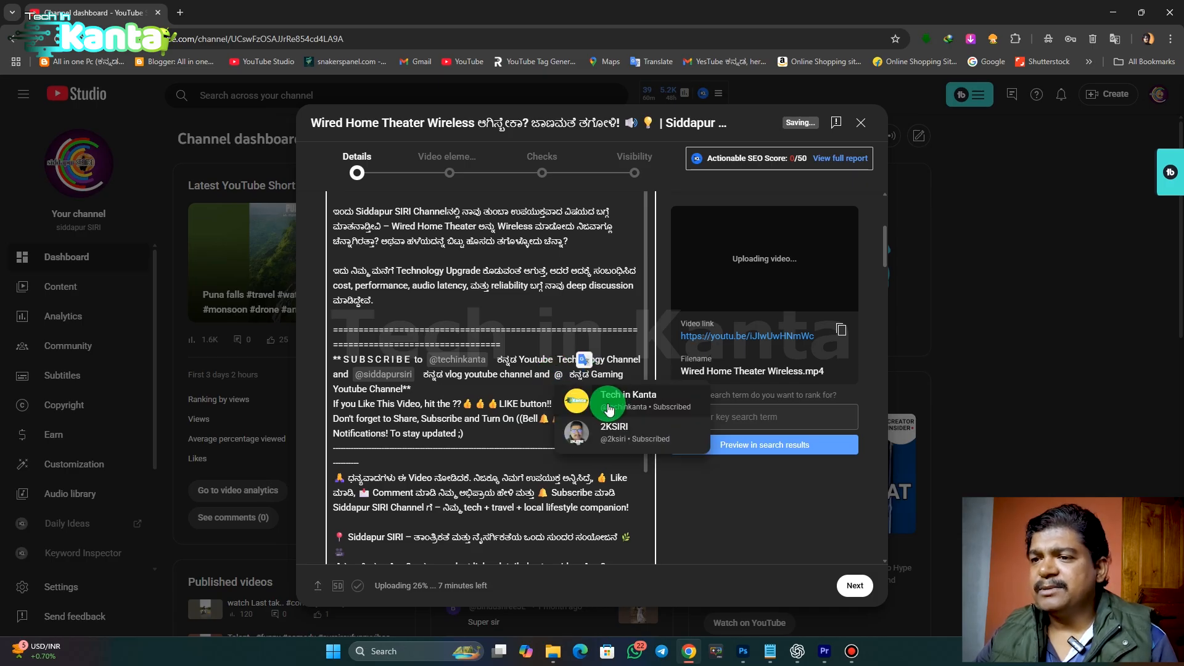
click(621, 435)
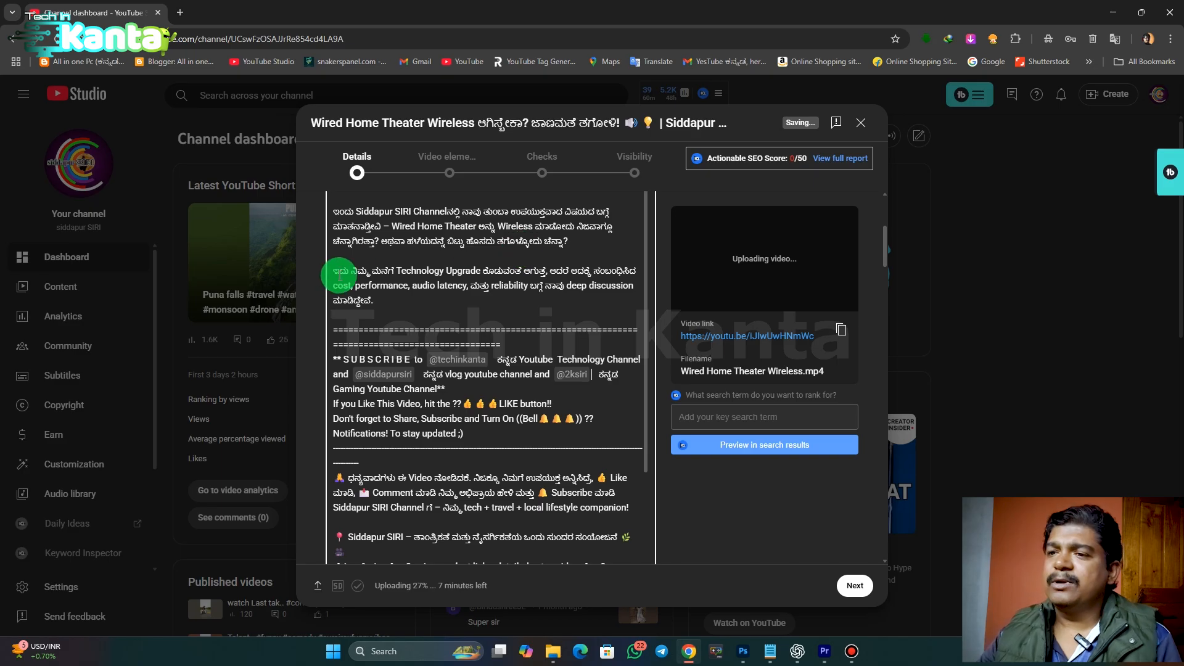
Step: Remove the blank line above the description paragraph that mentions "Technology Upgrade"
click(335, 271)
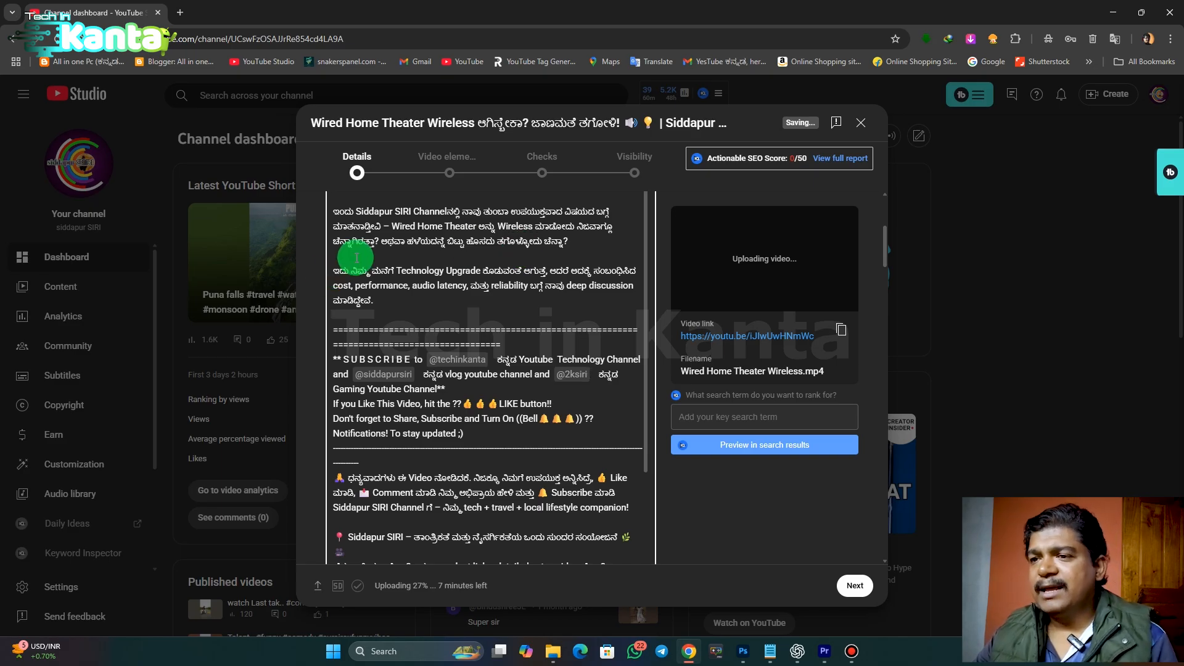
key(BackSpace)
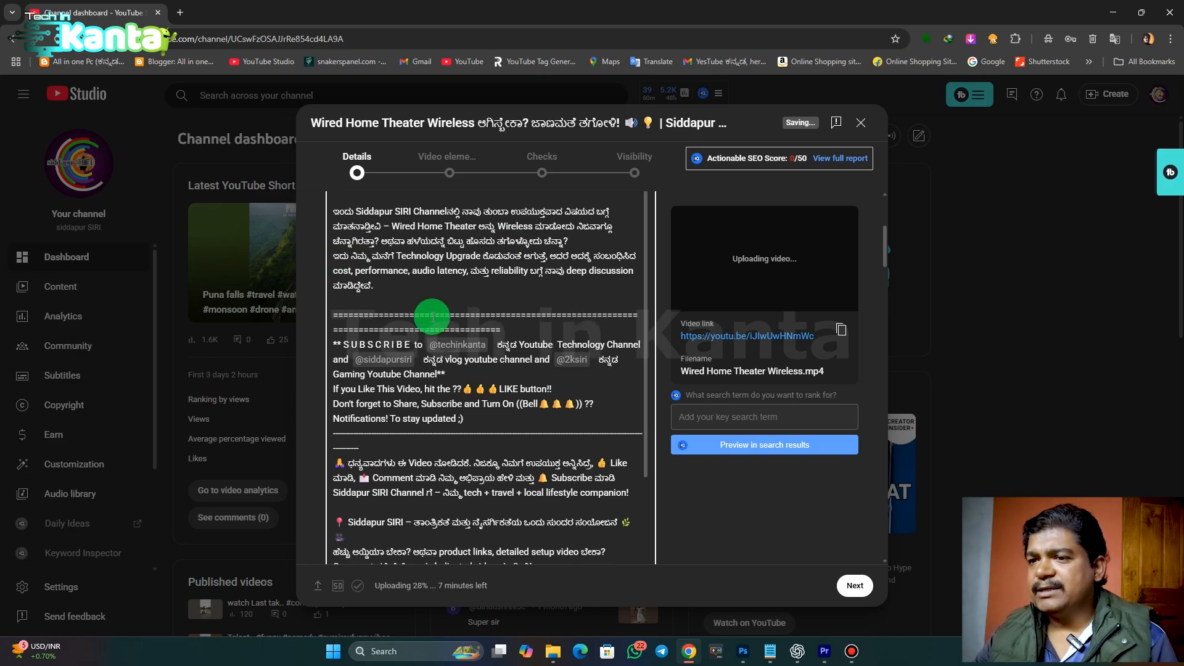
Step: Upload the thumb image from the home theater folder in the Desktop's Pr folder as the video's thumbnail
scroll(584, 436, down, 4)
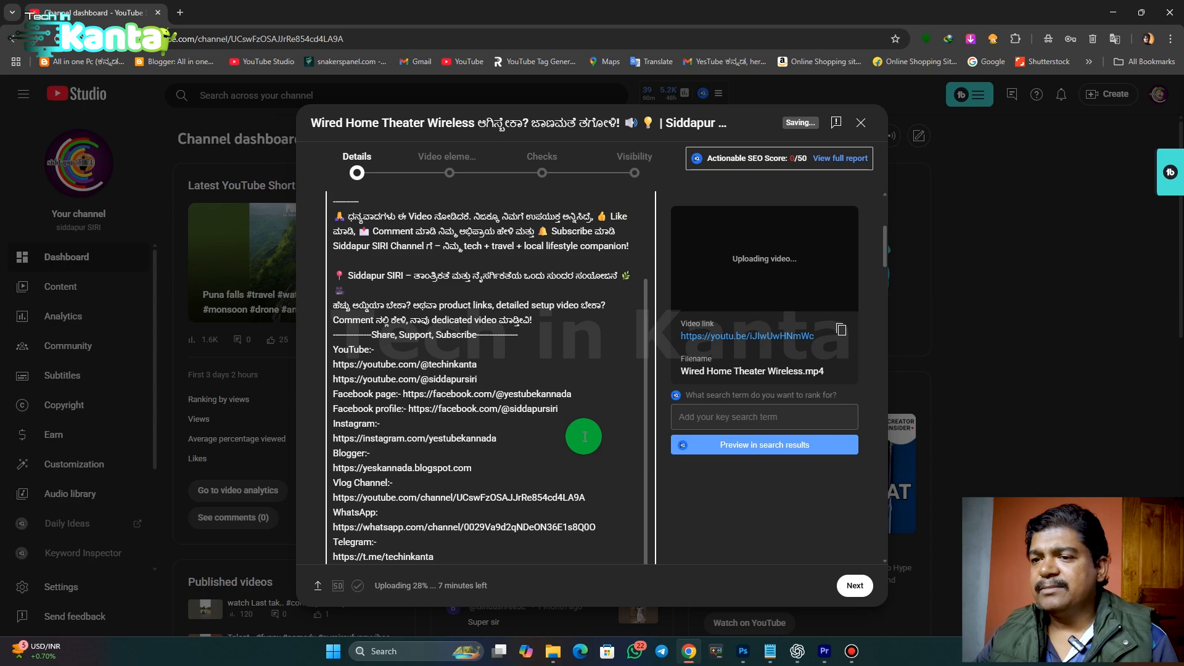
scroll(585, 437, down, 3)
scroll(584, 437, down, 5)
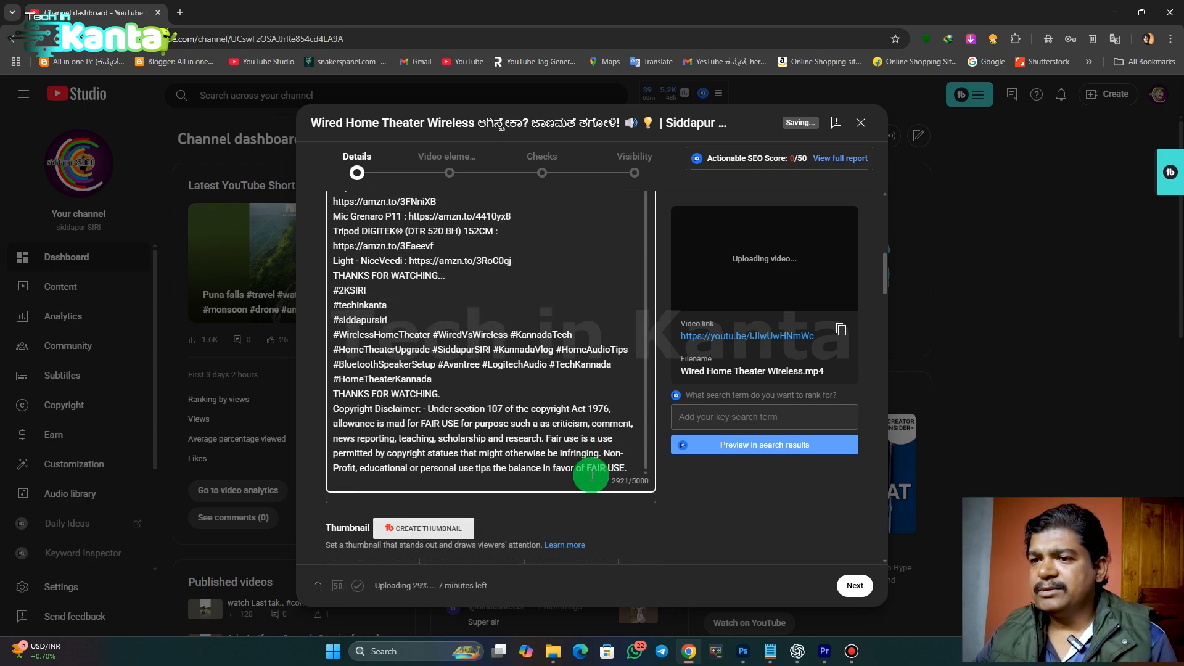
scroll(592, 475, up, 6)
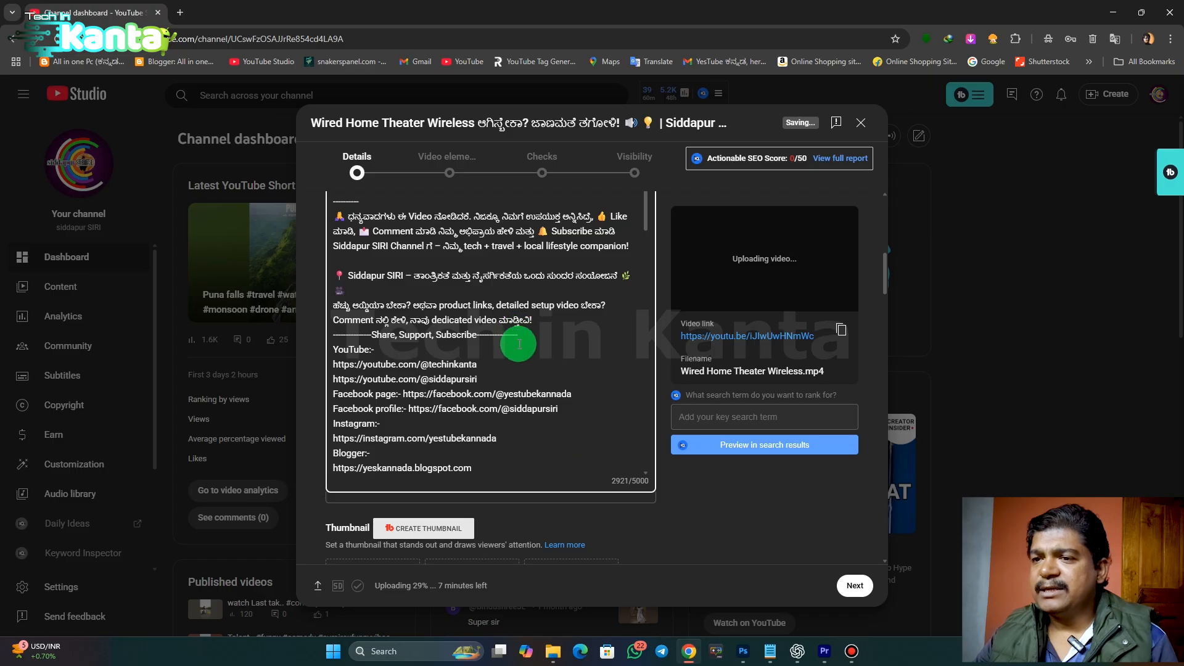
scroll(549, 389, down, 5)
scroll(720, 500, down, 3)
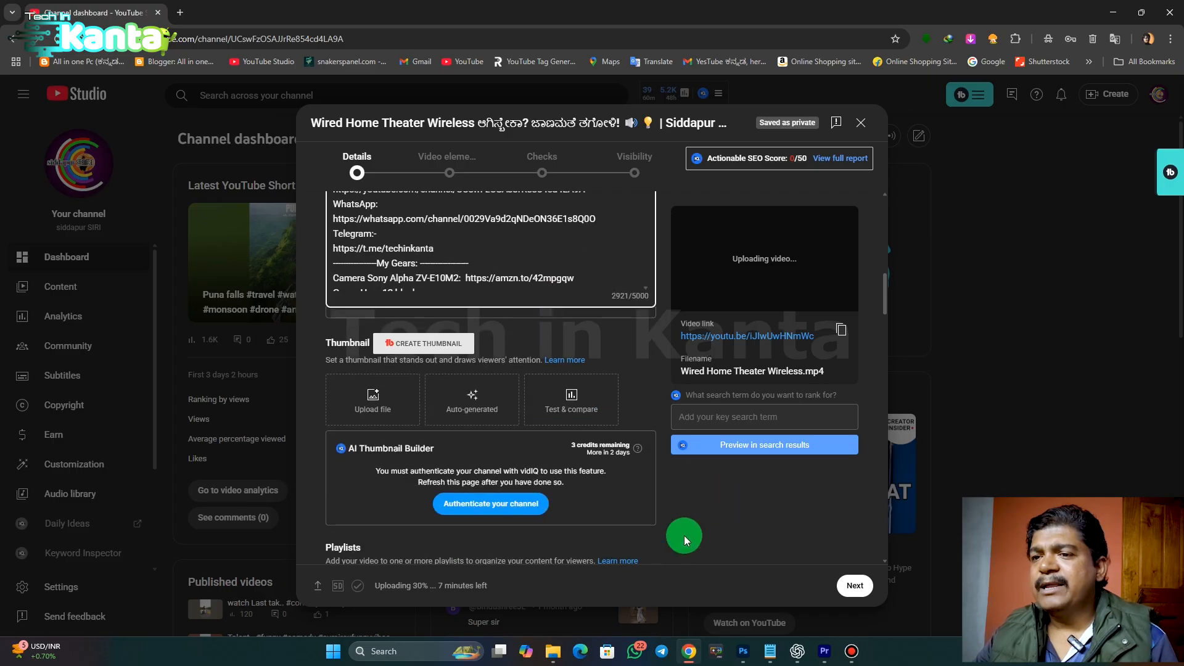
click(366, 408)
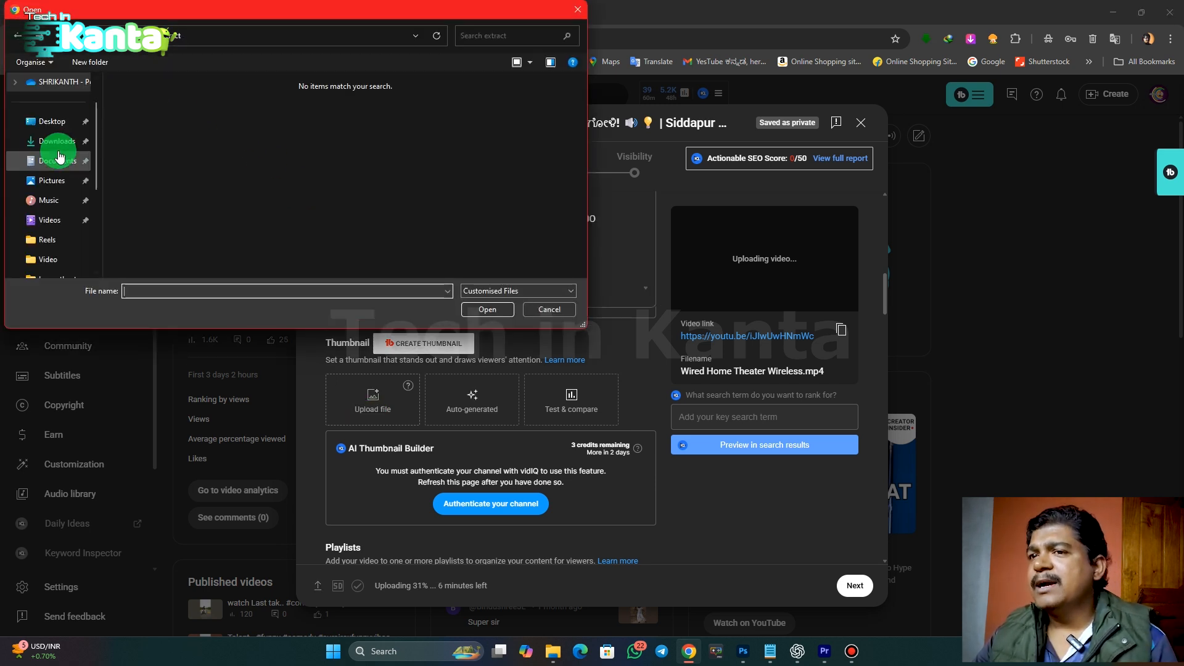
click(53, 121)
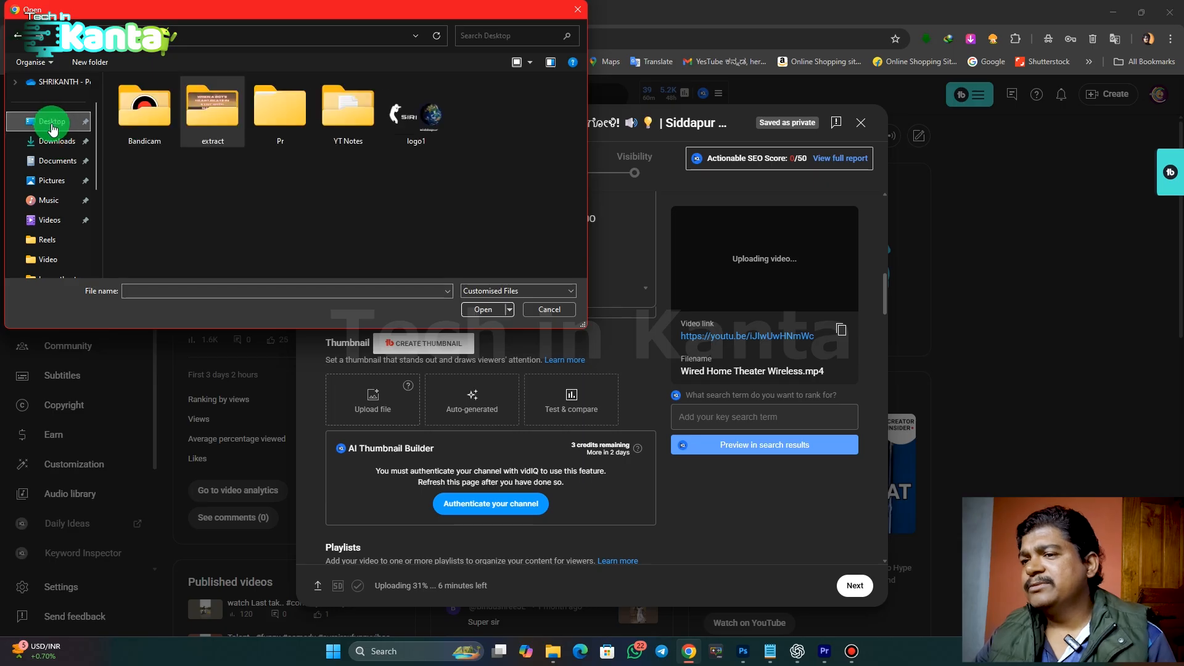
click(279, 117)
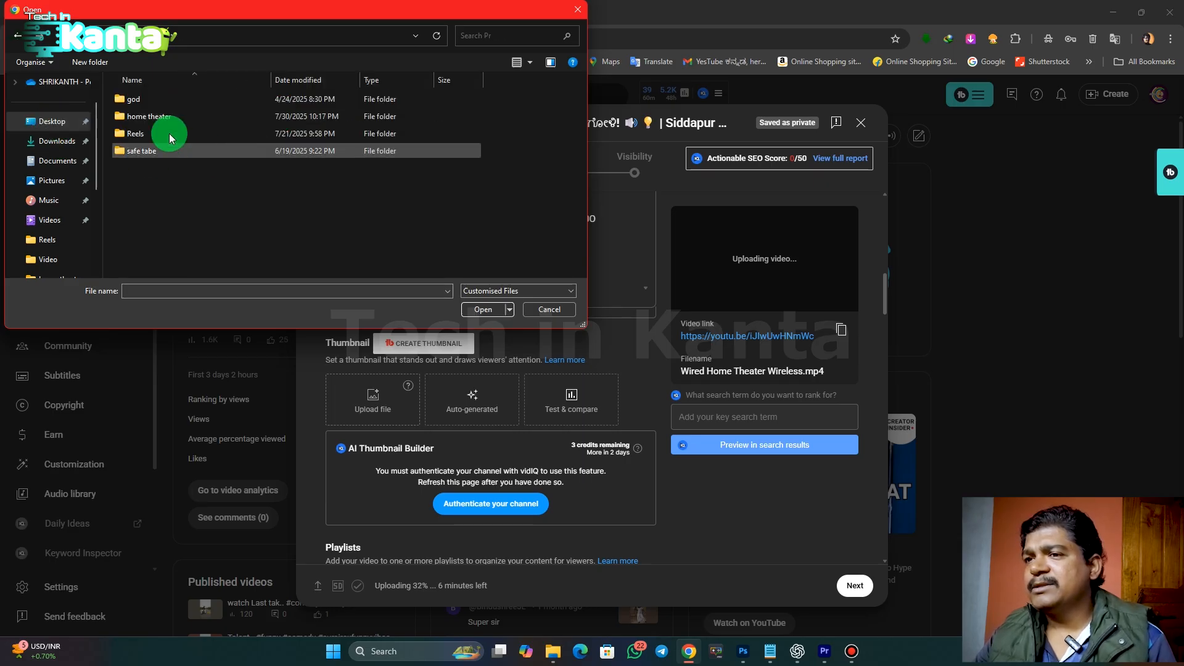
double_click(180, 116)
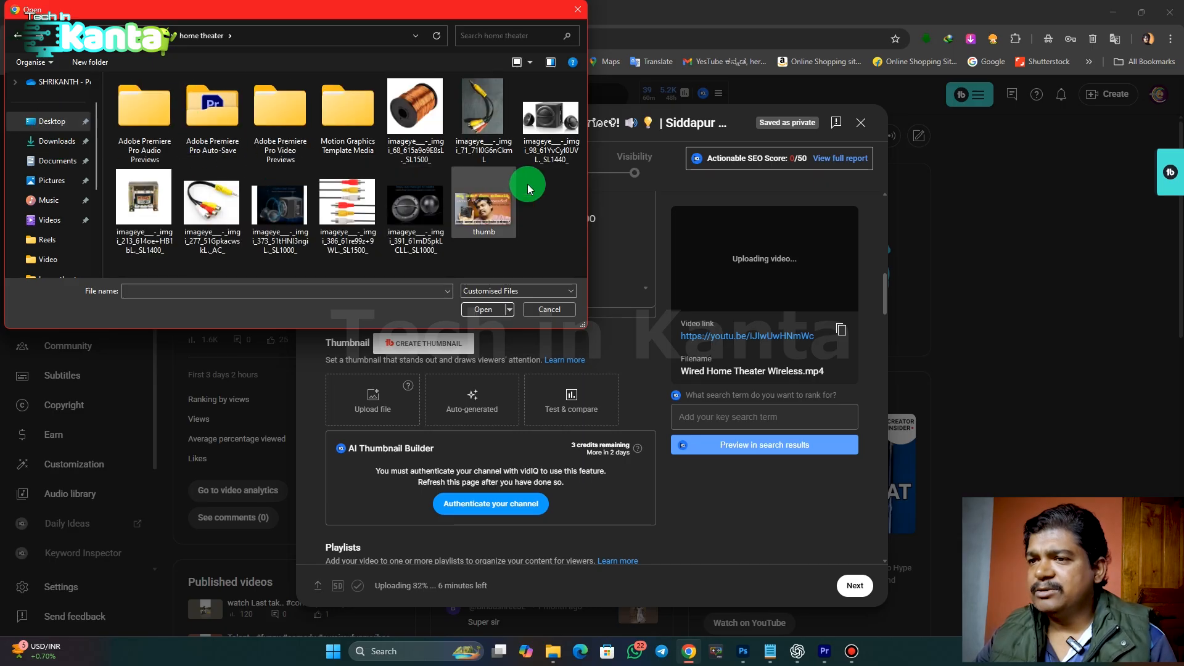
click(485, 211)
click(484, 310)
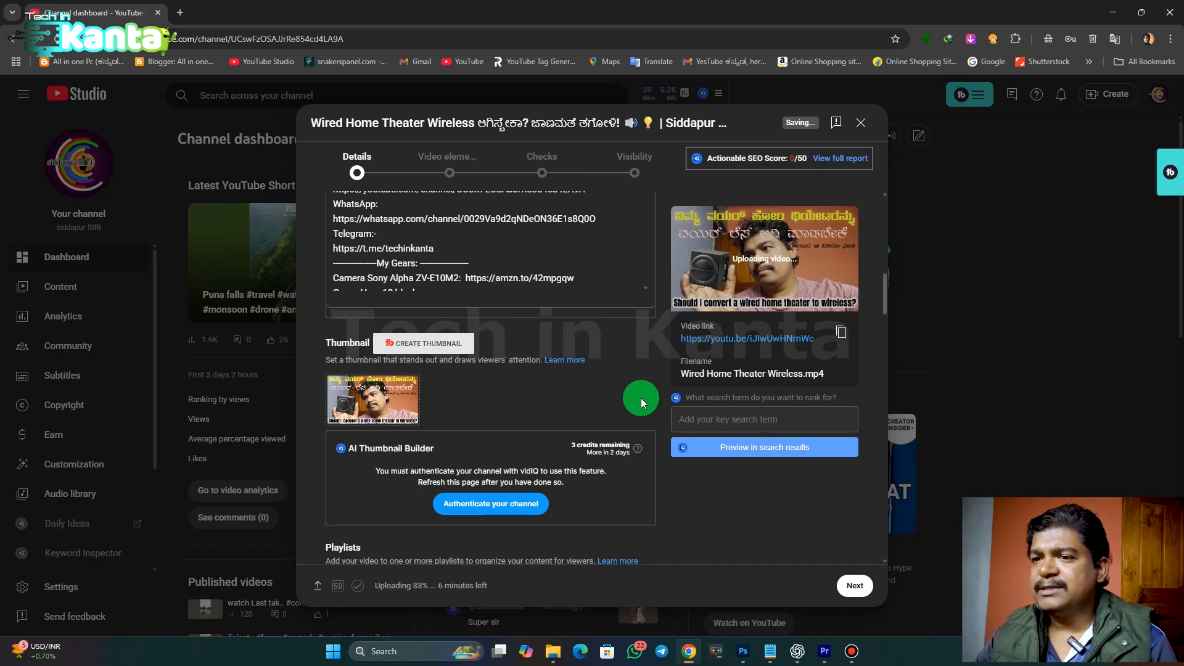
Step: Add the video to the Vlog playlist
scroll(684, 478, down, 3)
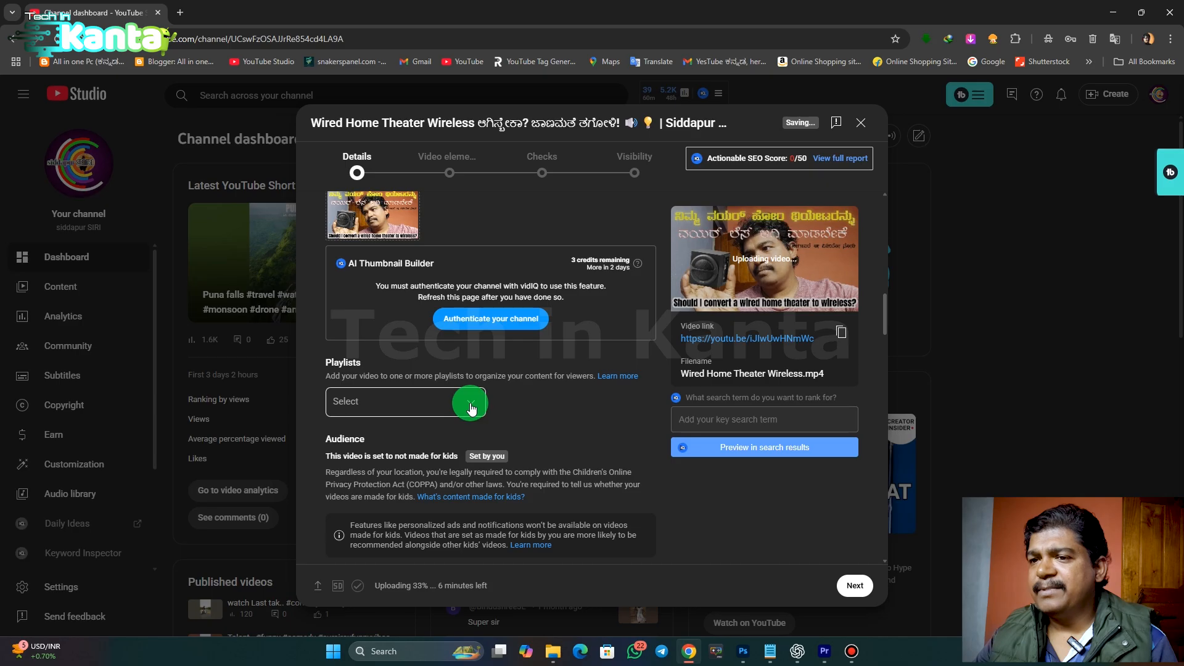
click(467, 402)
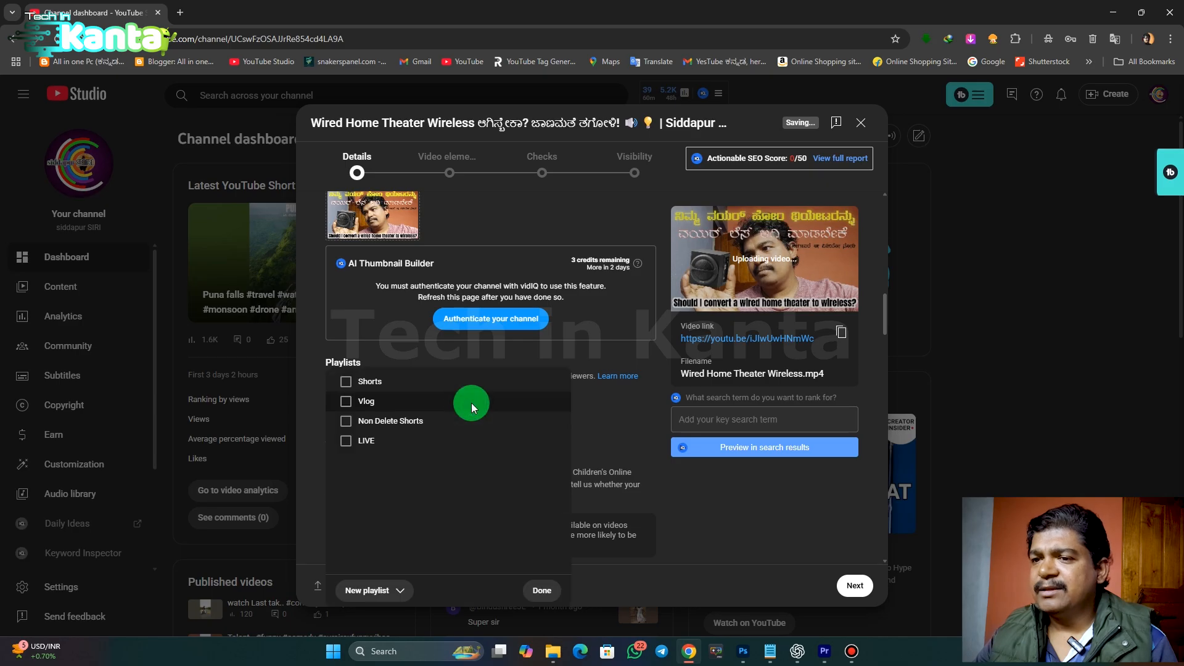
click(346, 401)
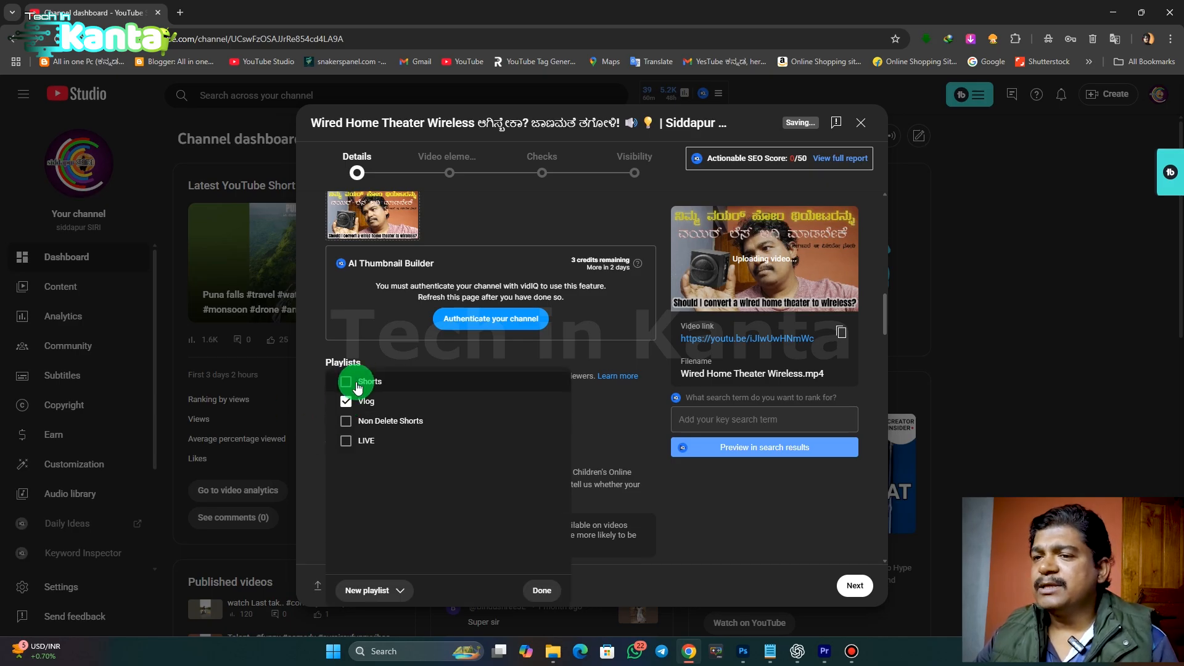
click(541, 591)
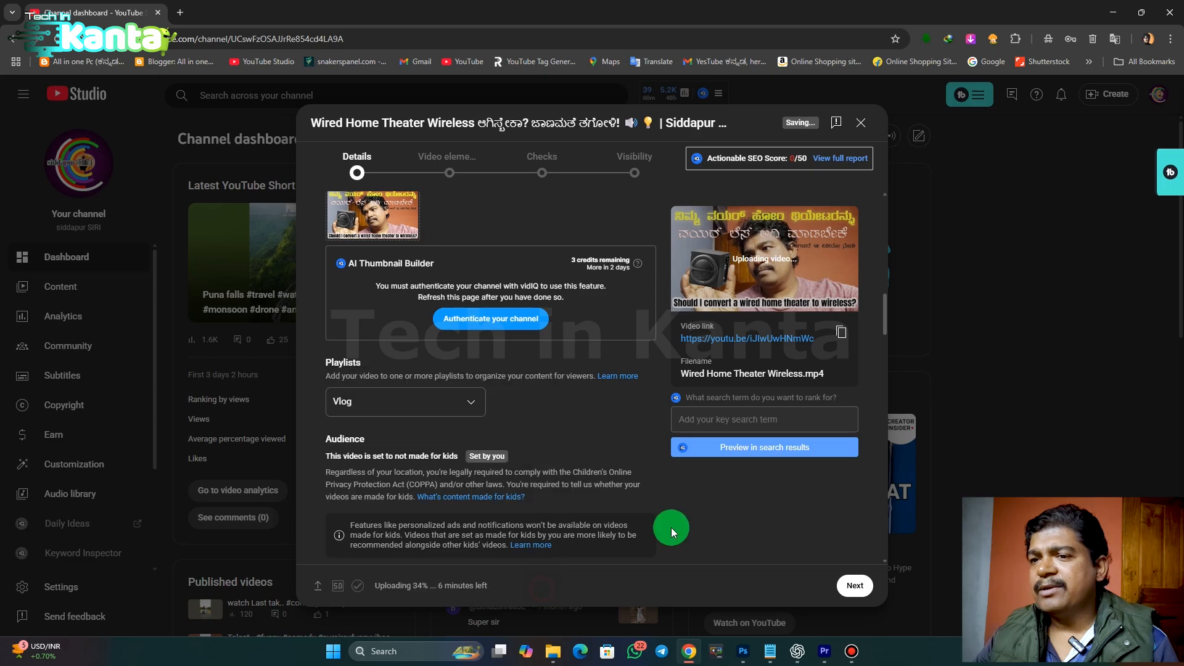
Step: Answer No to the altered content question in the video details
scroll(633, 460, down, 2)
scroll(632, 460, down, 2)
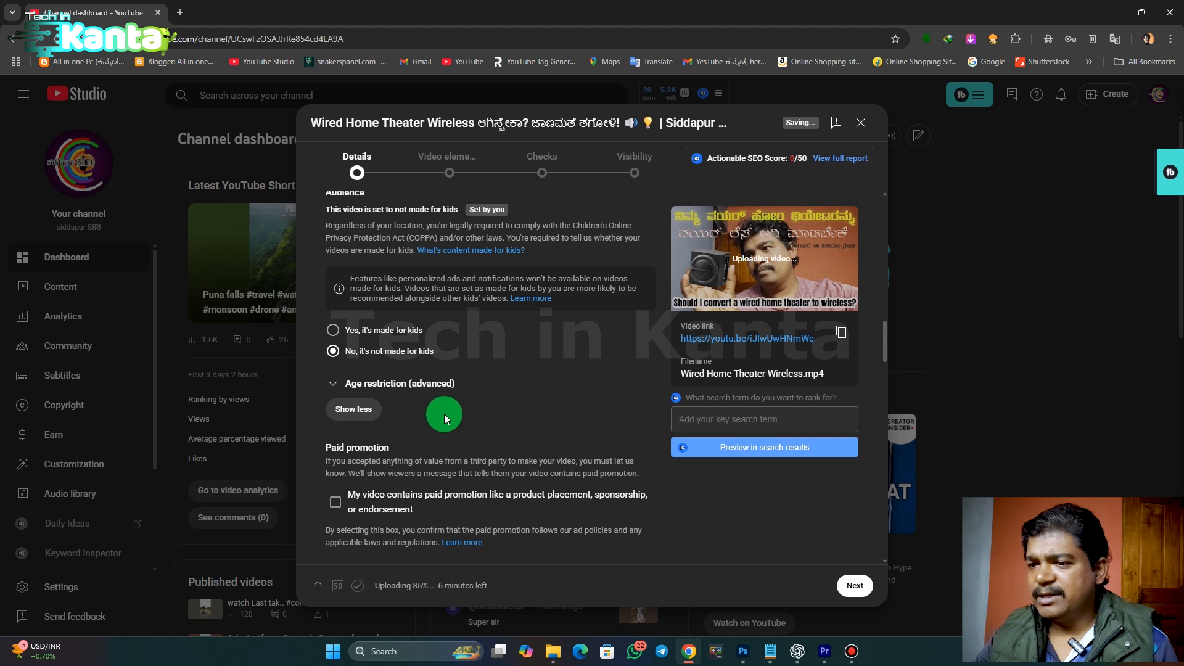
scroll(444, 414, down, 3)
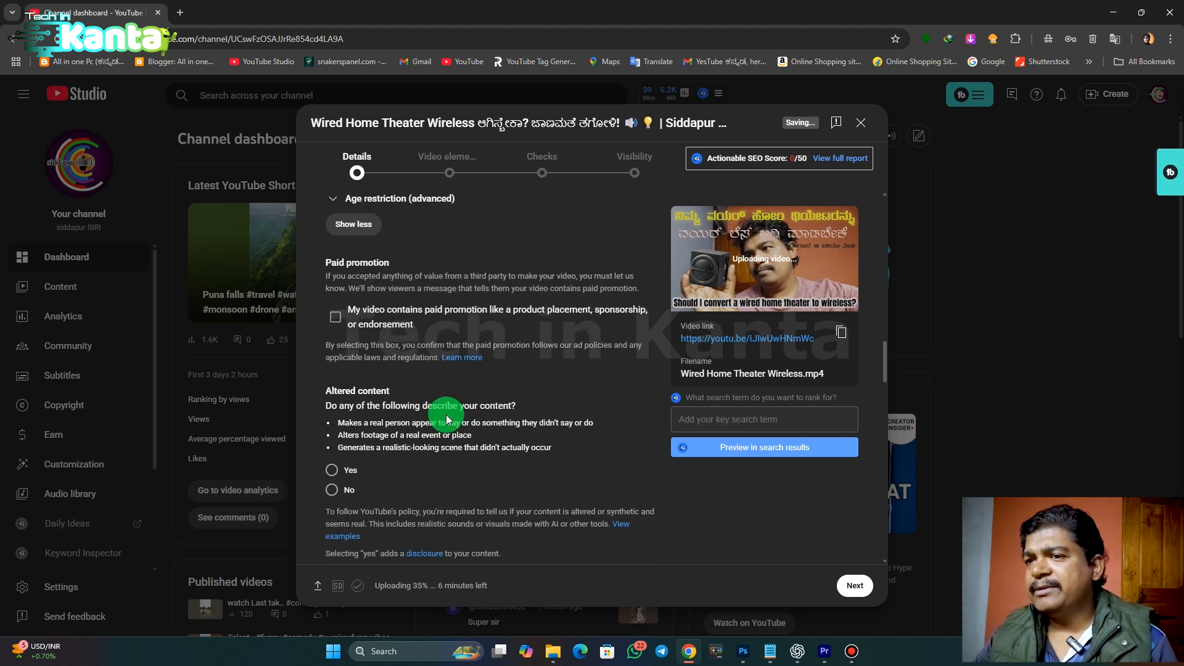
scroll(446, 419, down, 2)
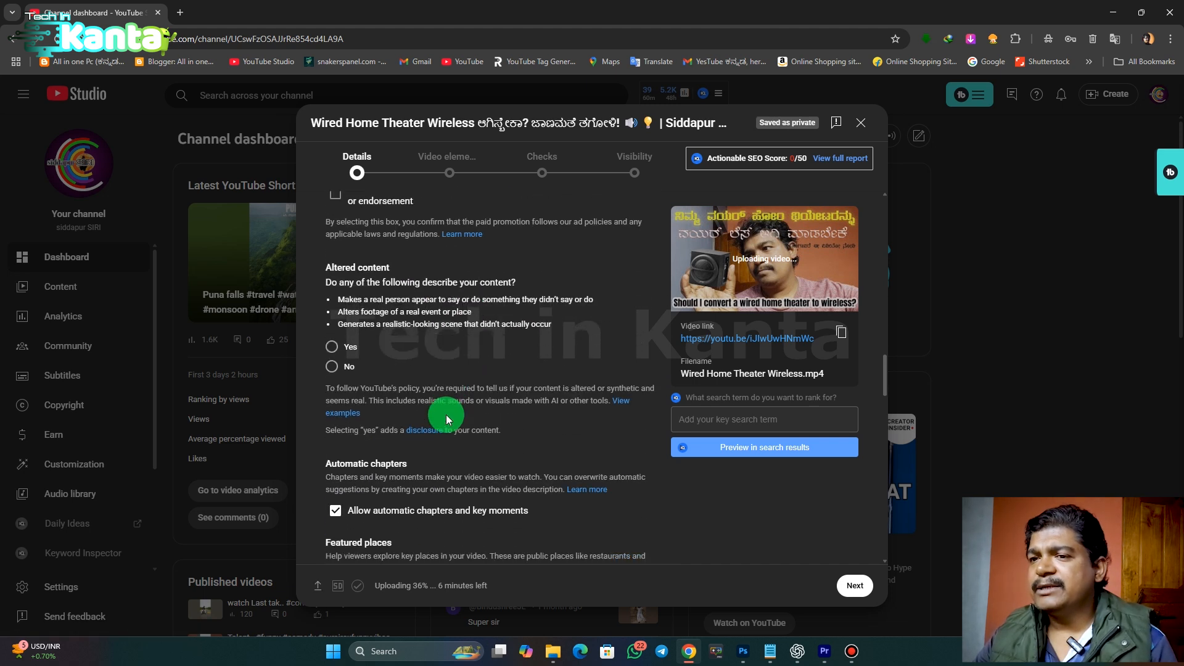
click(331, 369)
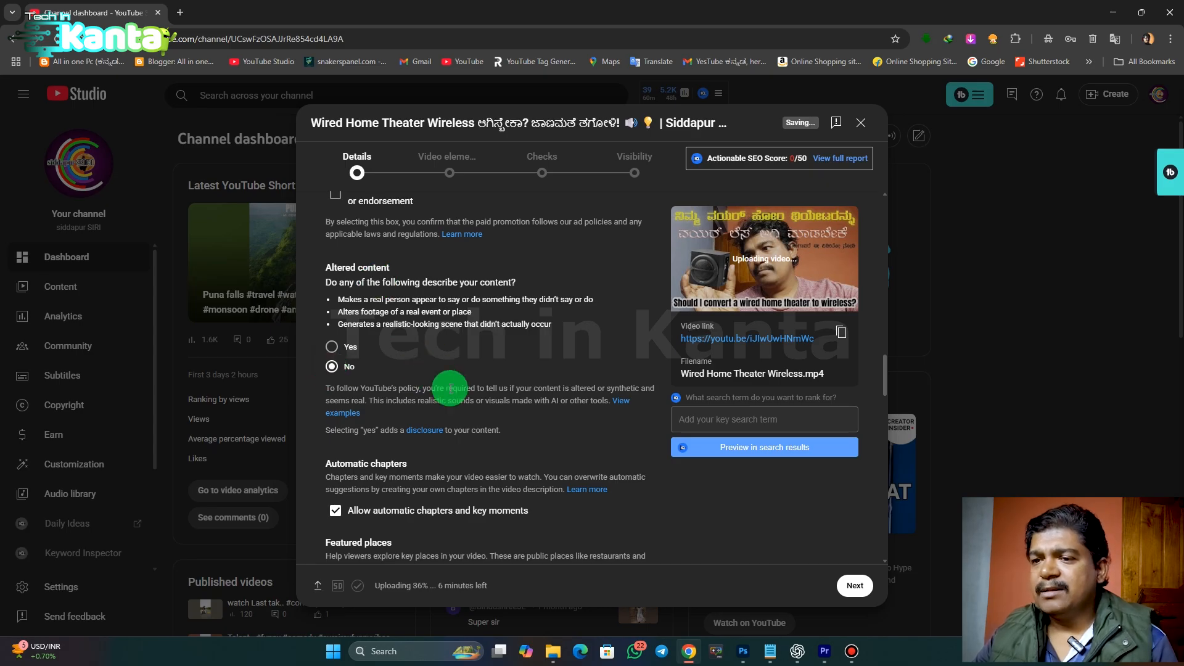
Step: Switch to Notepad and copy "Wired Home Theater Wireless" from the first line of siddapur SIRI.txt, then return to the browser
scroll(433, 360, down, 2)
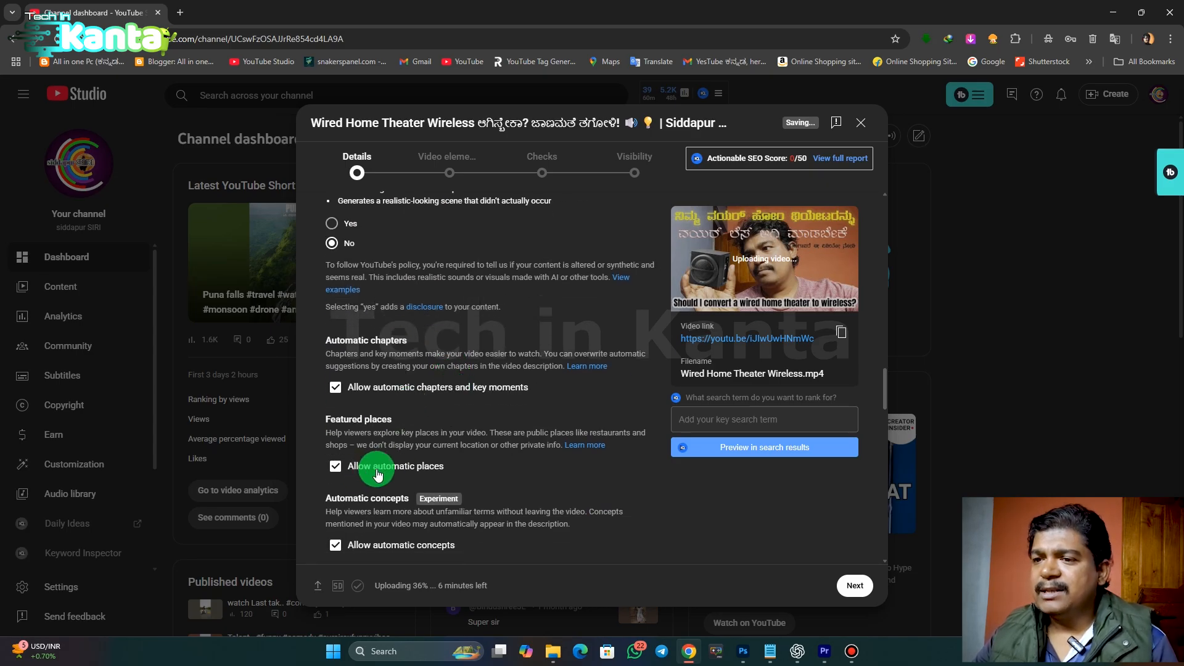
scroll(474, 454, down, 1)
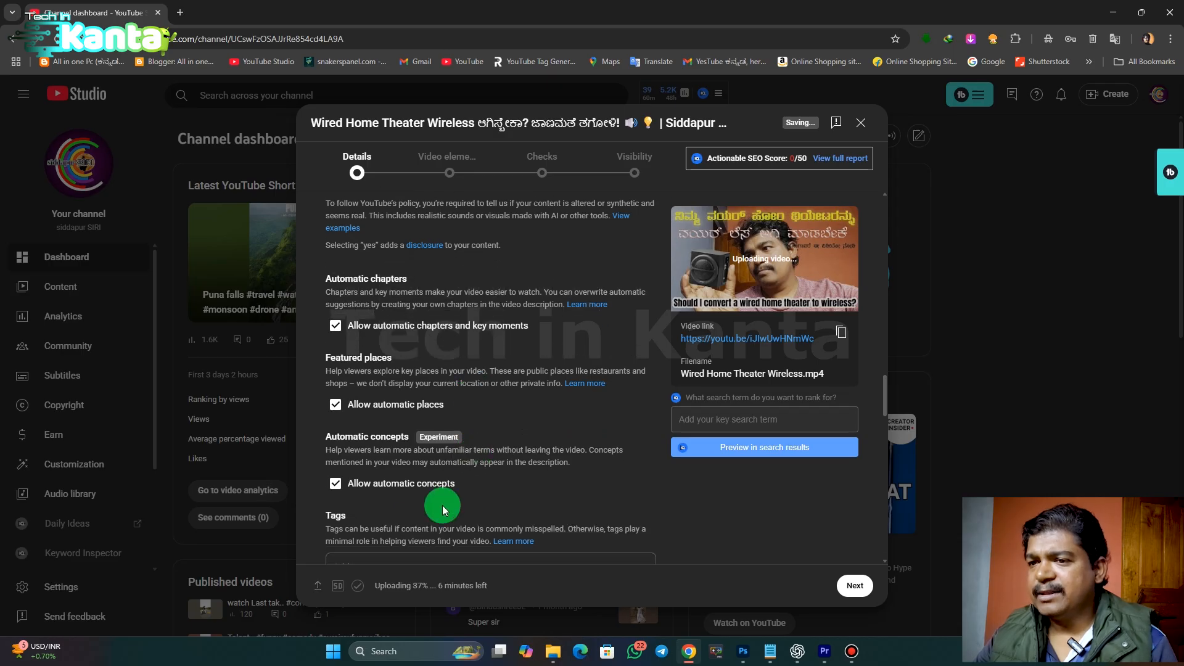
scroll(476, 498, down, 2)
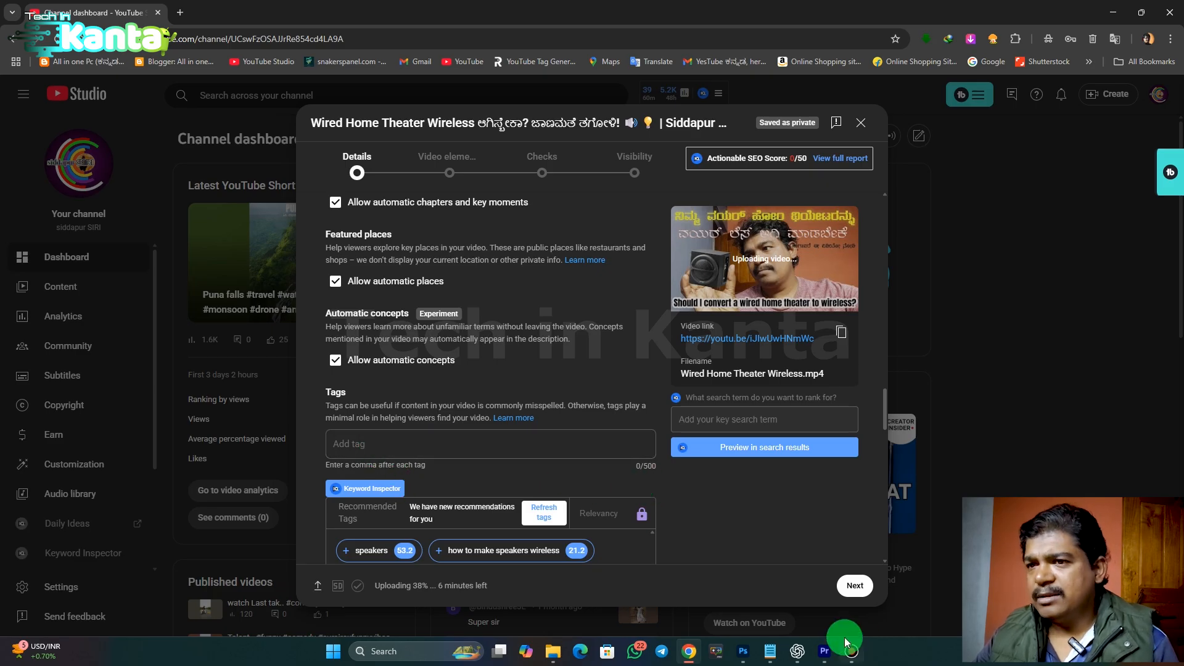
click(770, 649)
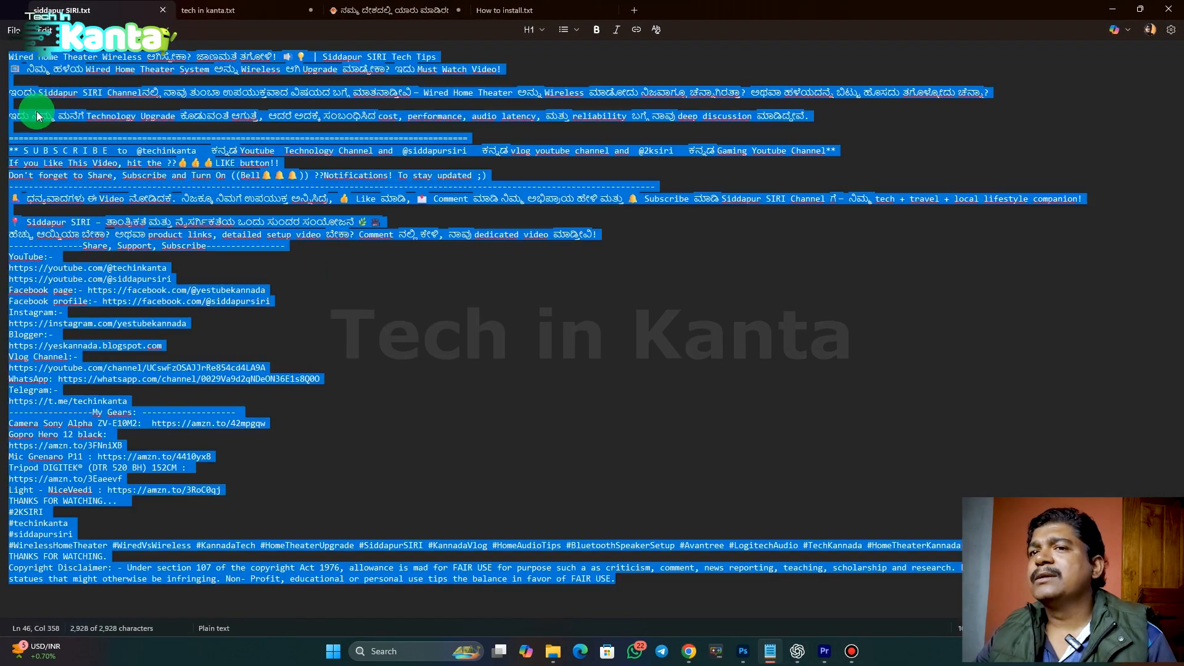
click(143, 57)
drag(142, 57, 5, 55)
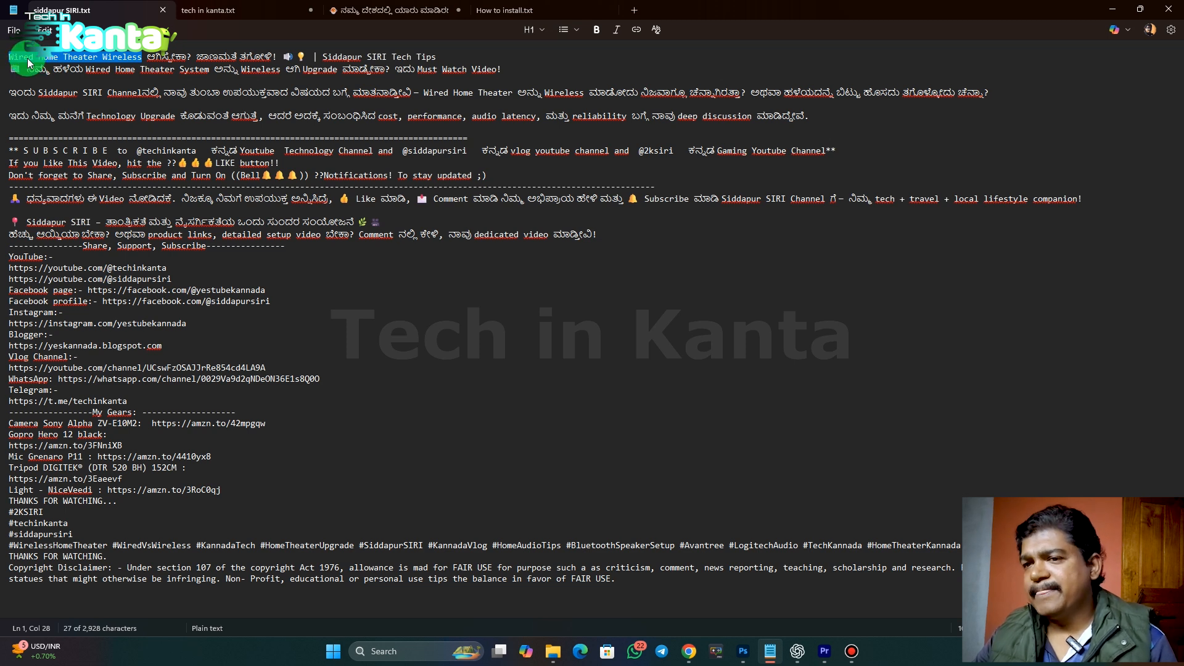
right_click(50, 58)
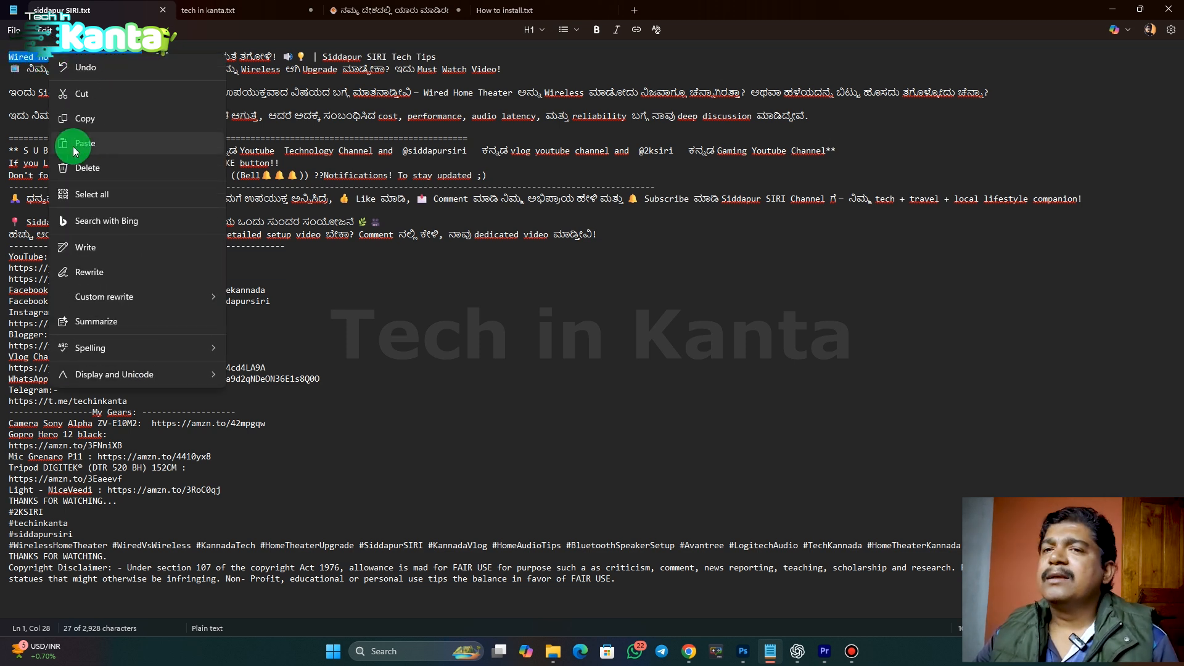
click(95, 120)
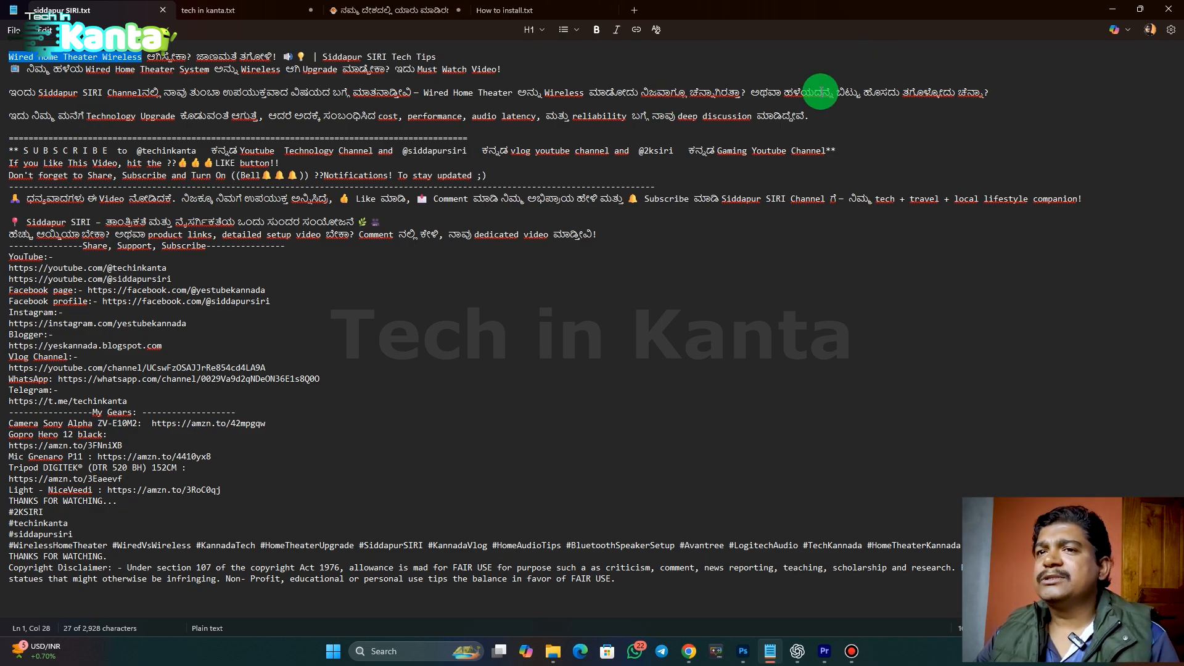
click(1110, 14)
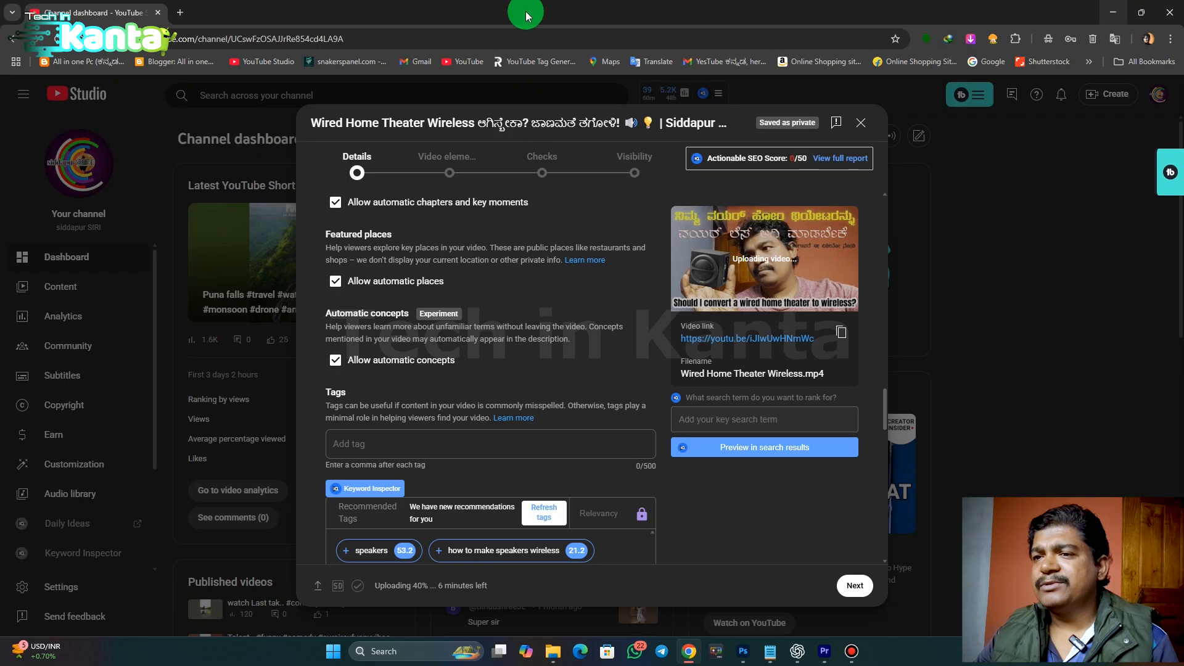
Step: Open the bookmarked Rapidtags YouTube tag generator in a new tab and paste the copied phrase as the video title or keyword
click(179, 13)
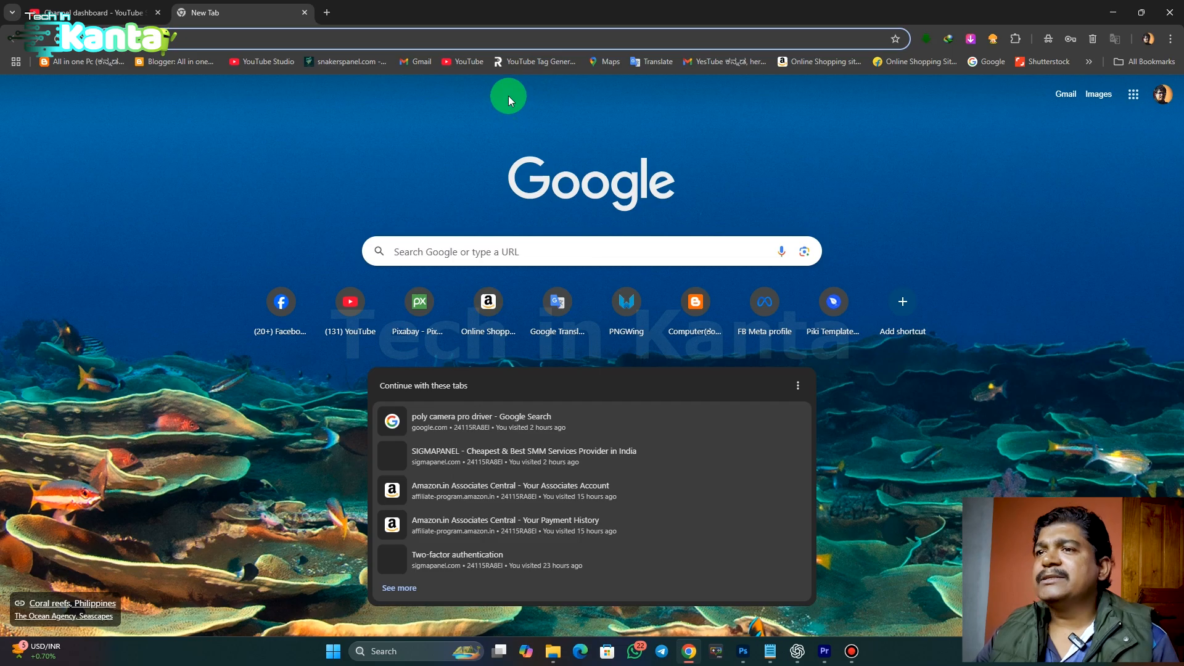
click(534, 63)
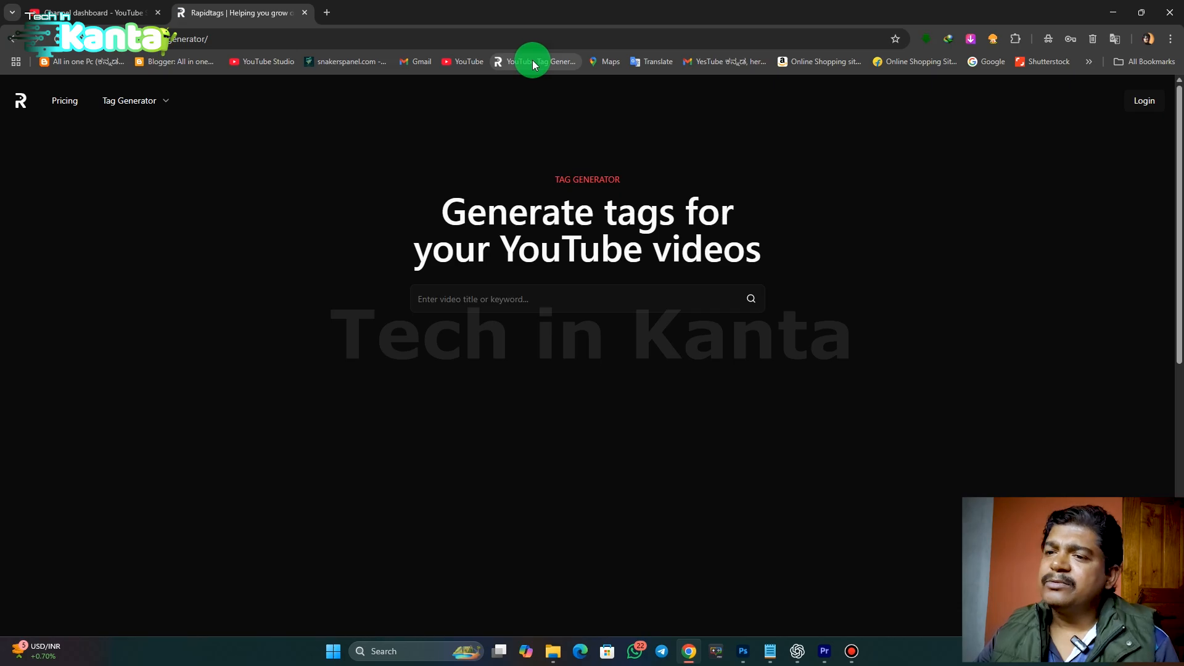
click(450, 299)
right_click(450, 298)
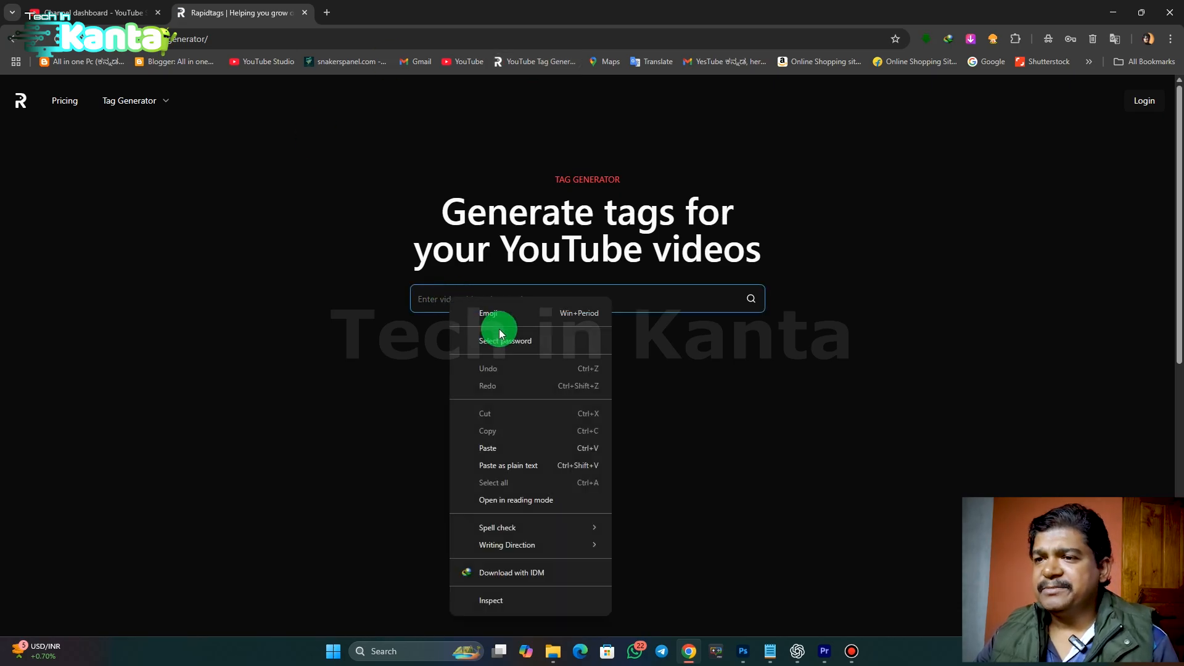
click(528, 447)
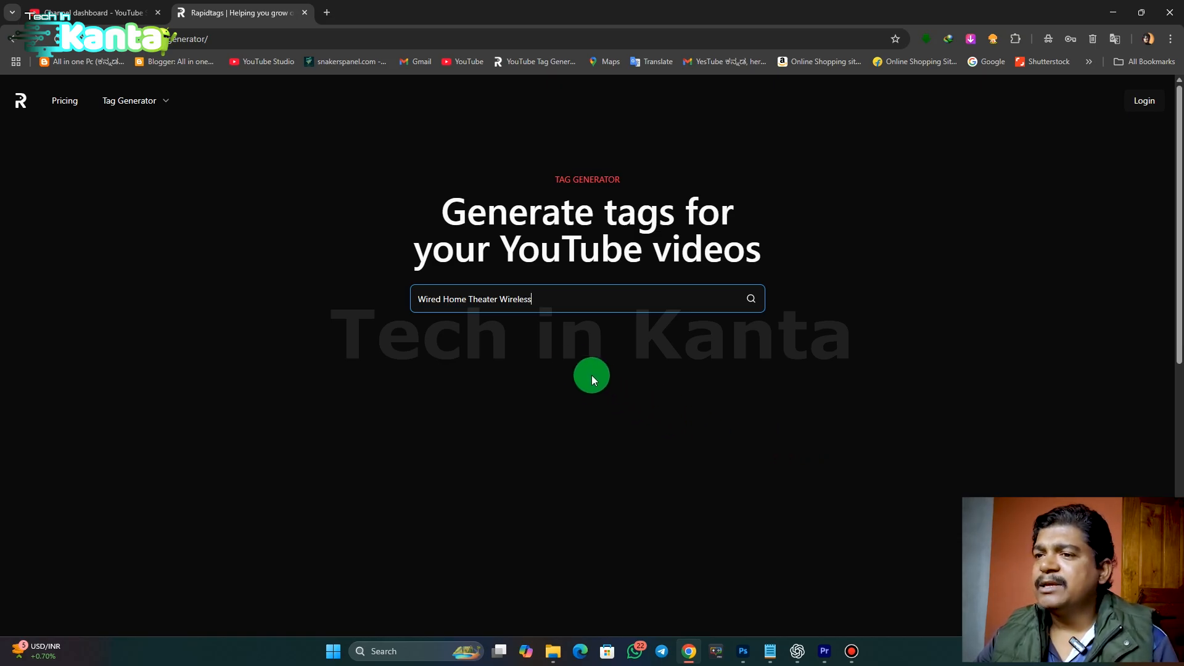
Step: Change the tag generator keyword to "Wired Home Theater to Wireless convert siddapursiri" and try to generate tags for it
click(499, 299)
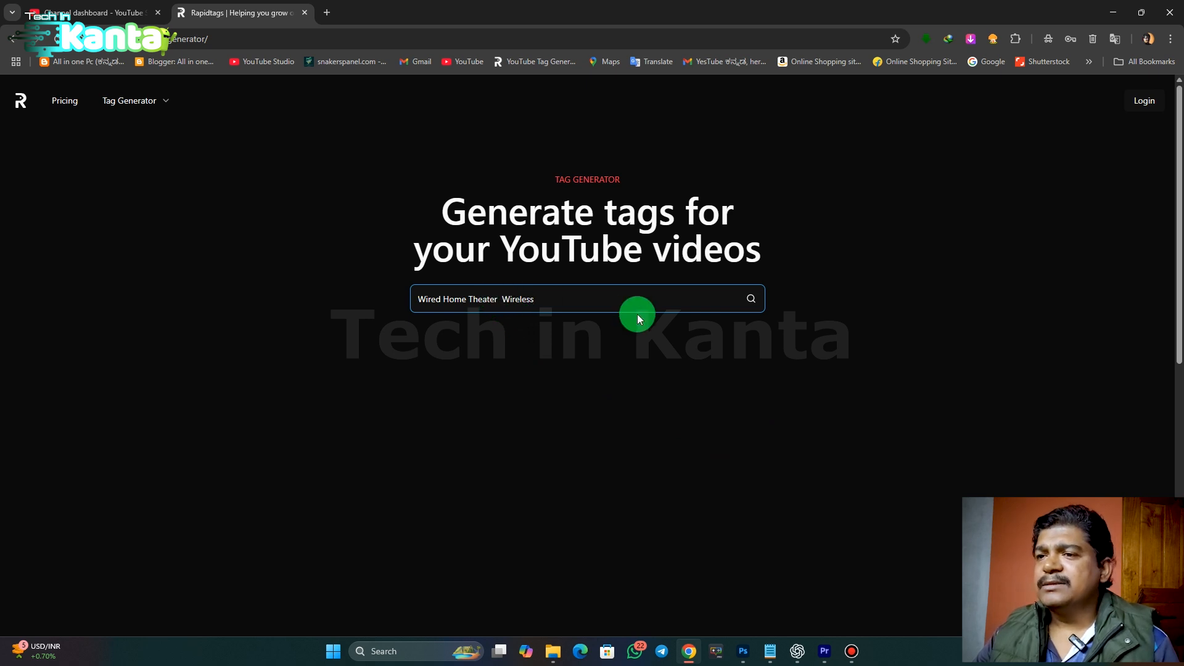
text(to)
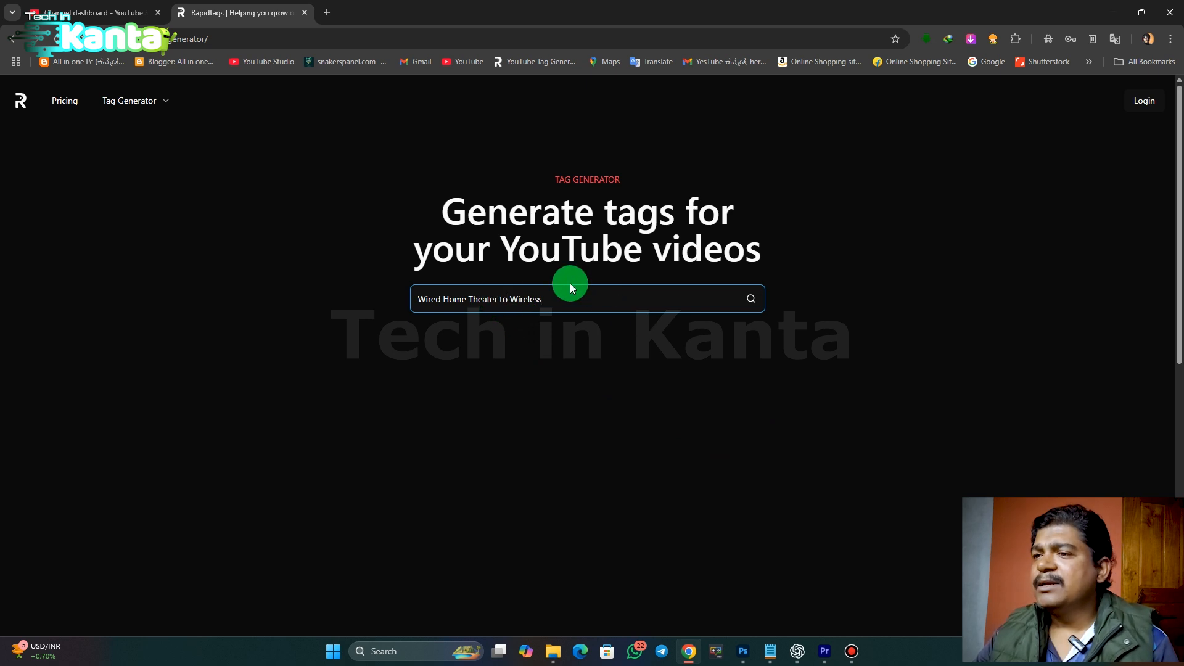
click(558, 305)
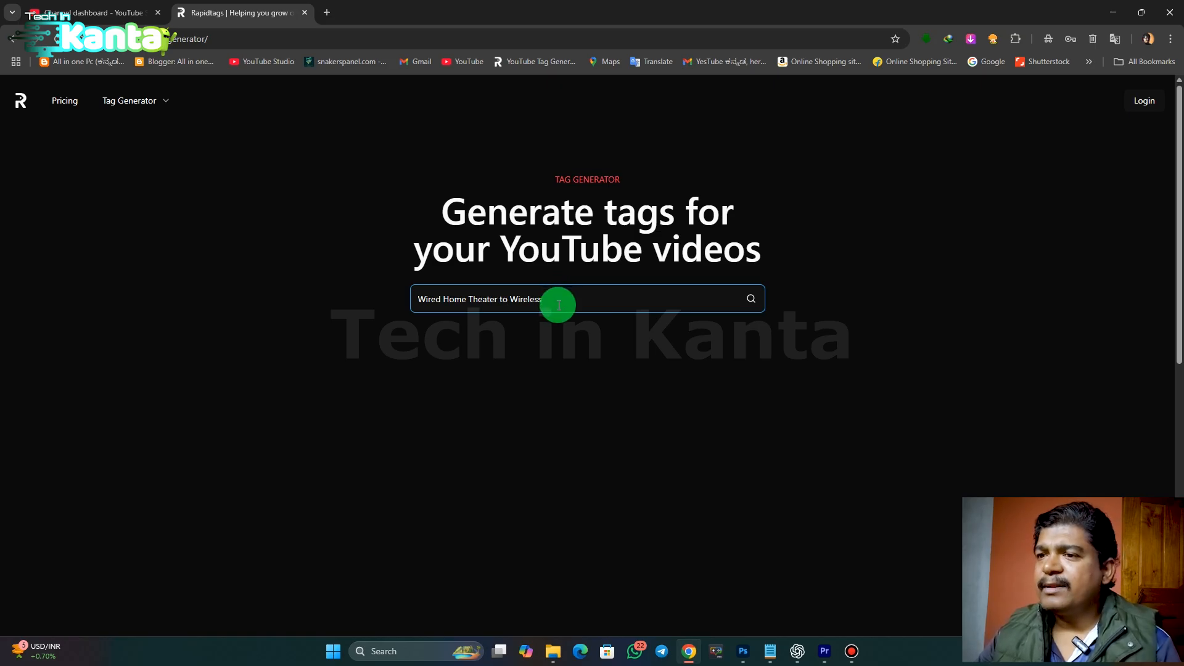
text(convert)
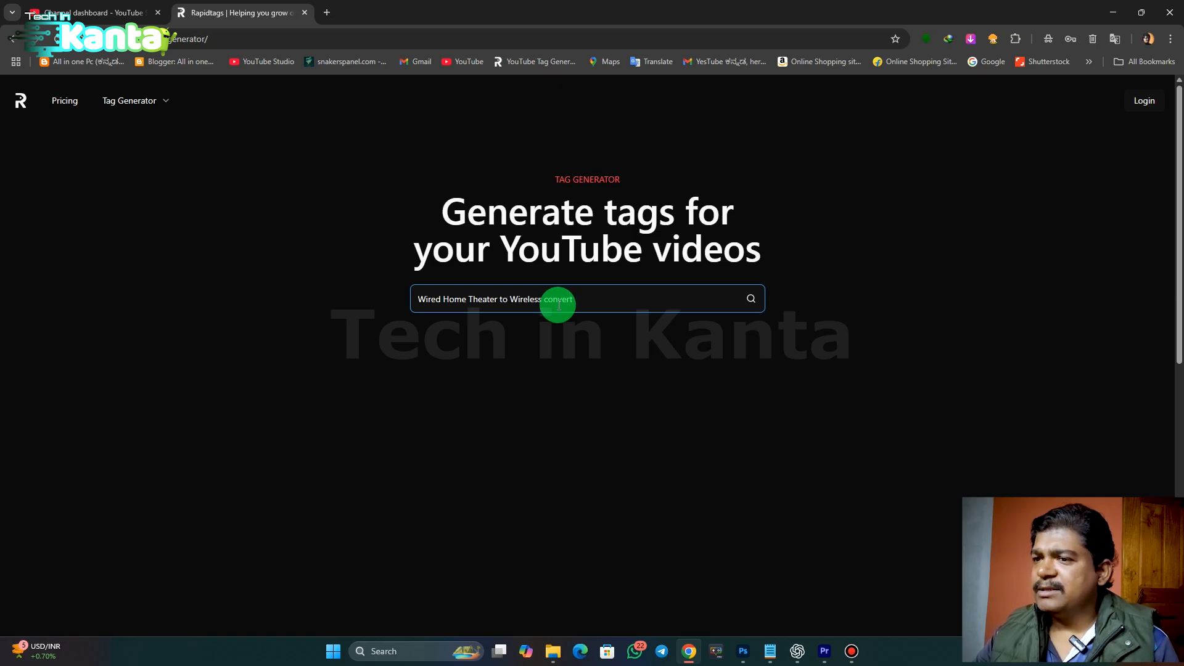
text( sidda)
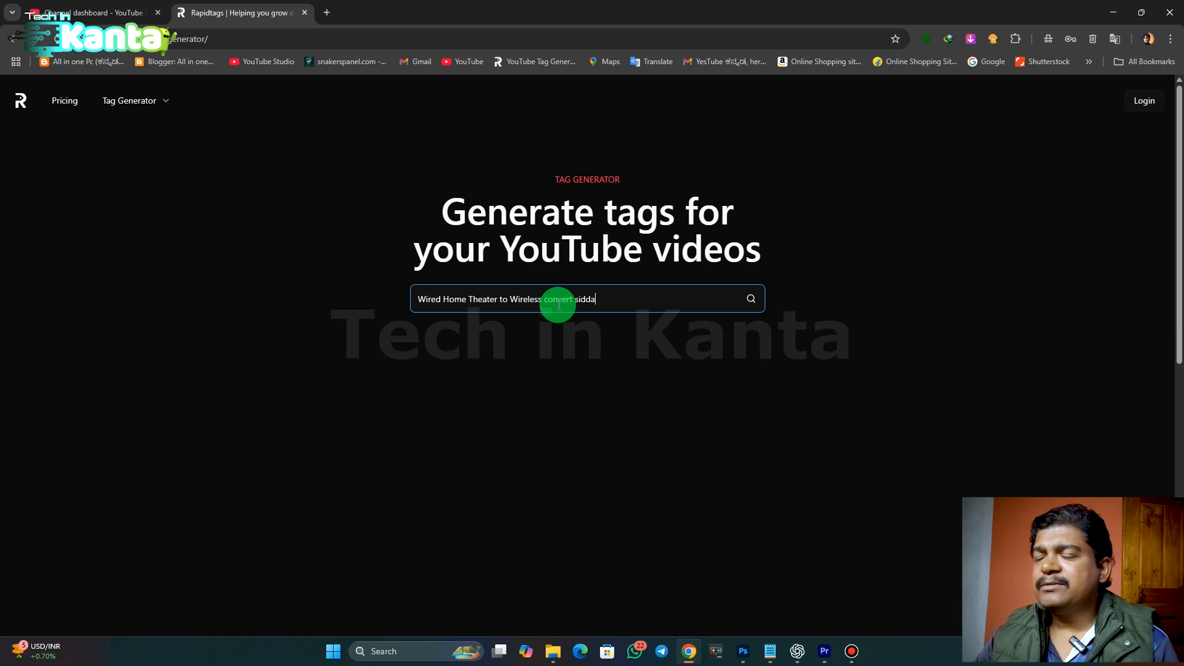
text(pursir)
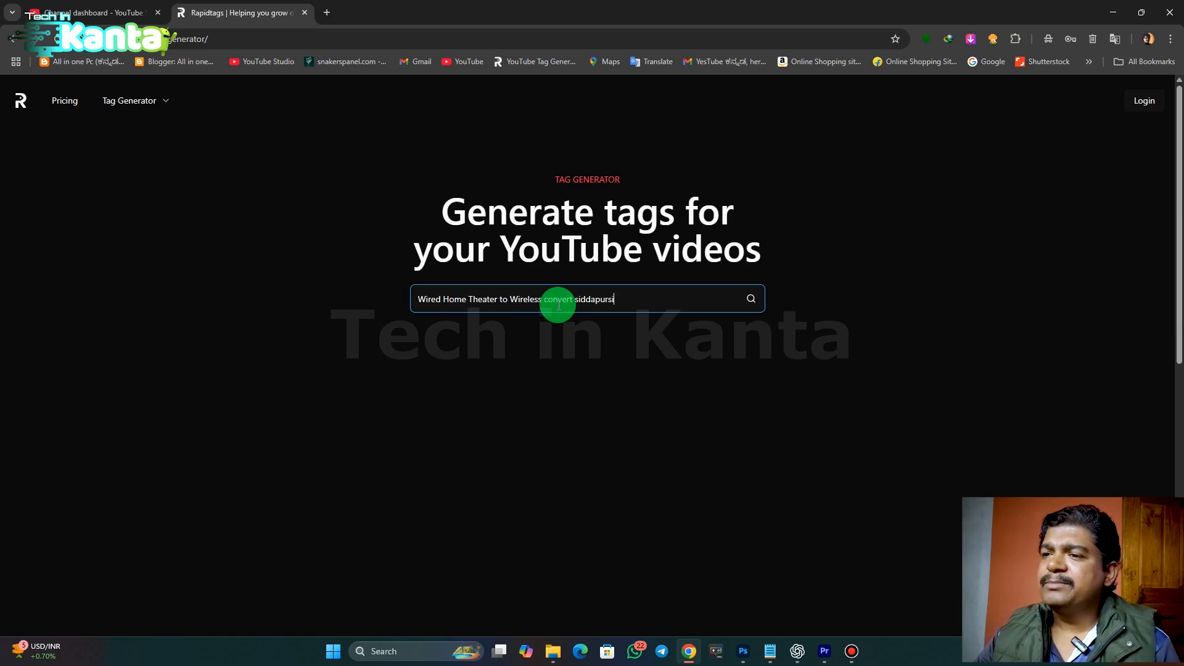
text(i)
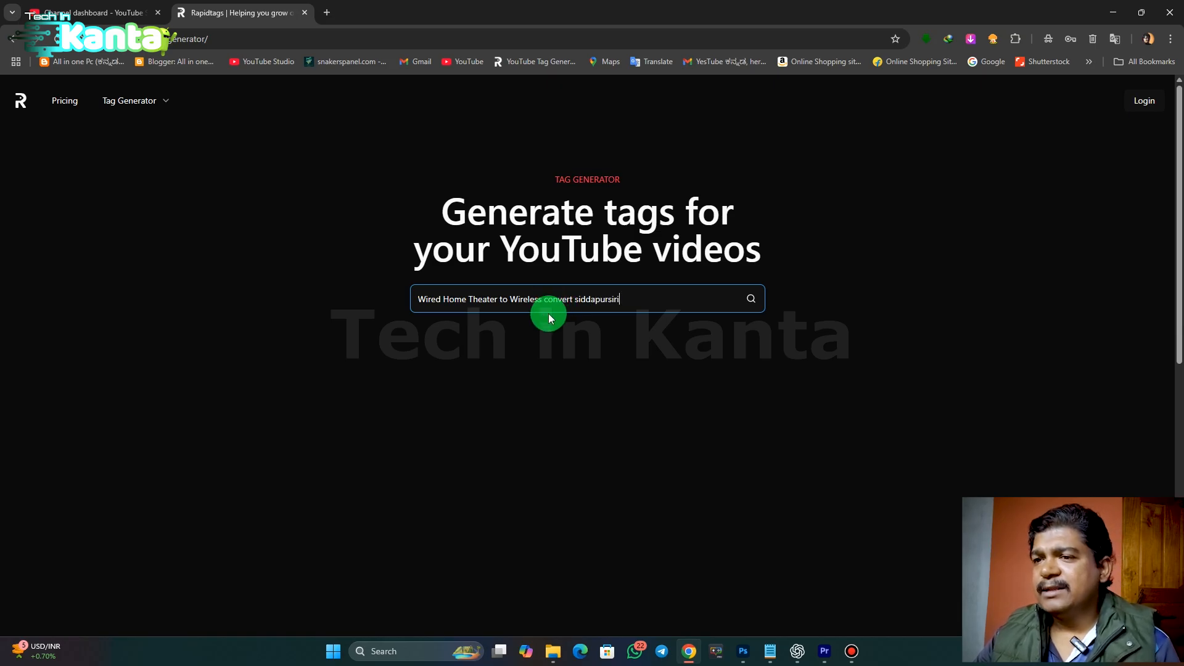
click(751, 299)
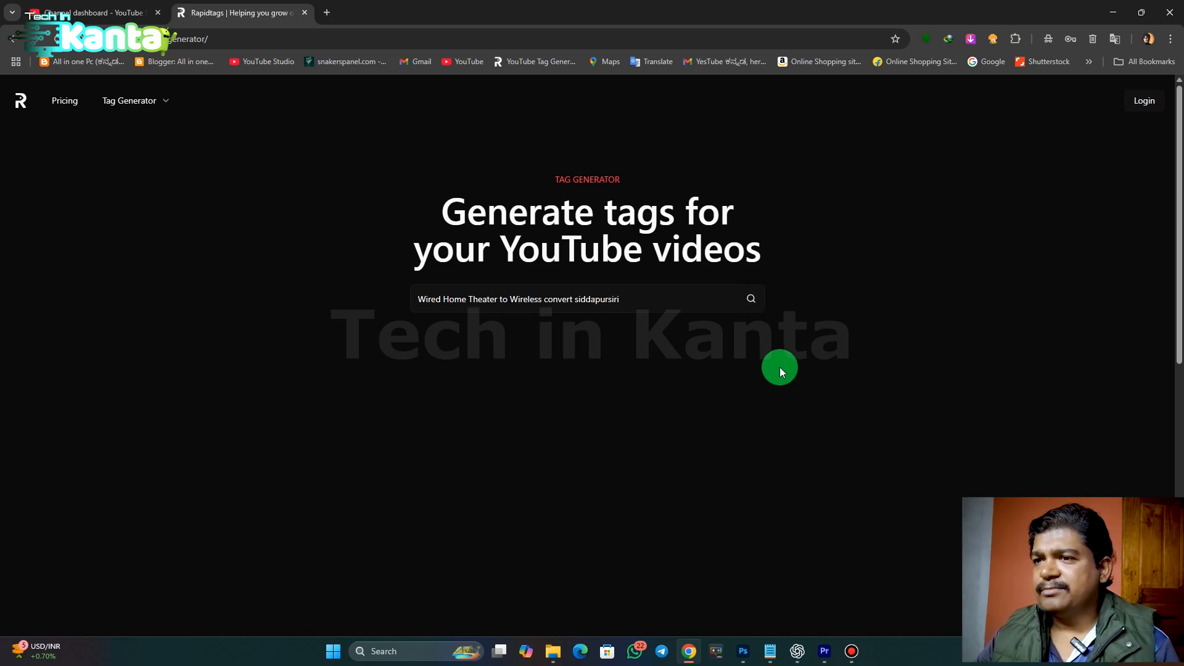
scroll(780, 368, down, 2)
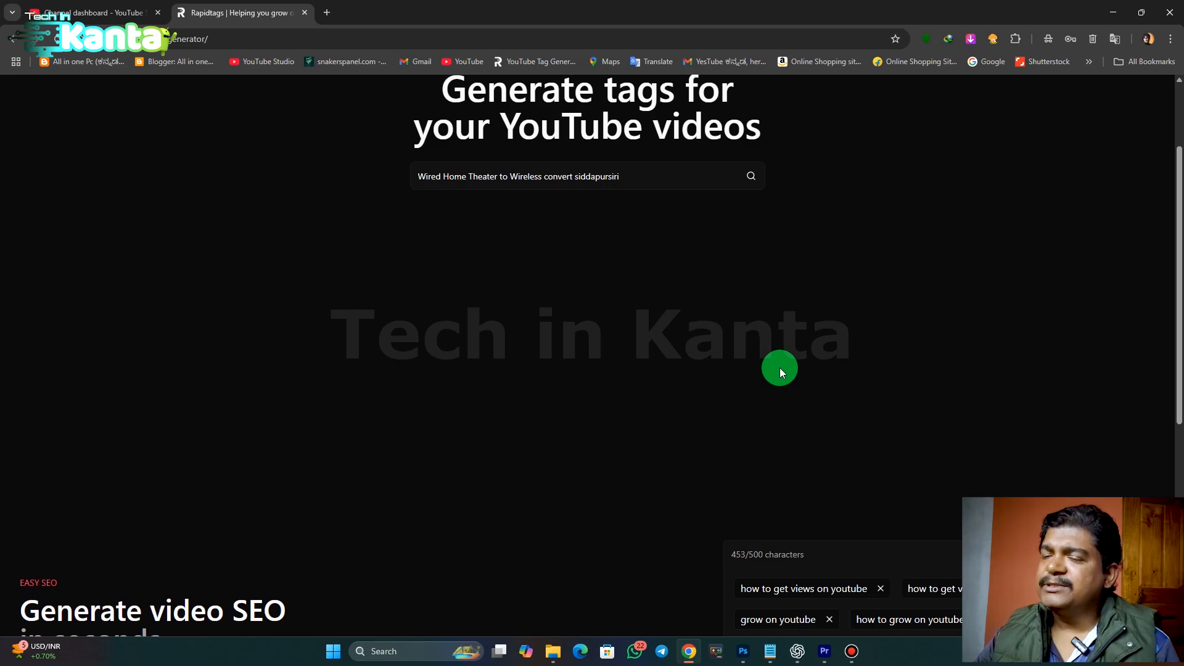
scroll(779, 367, up, 2)
click(748, 299)
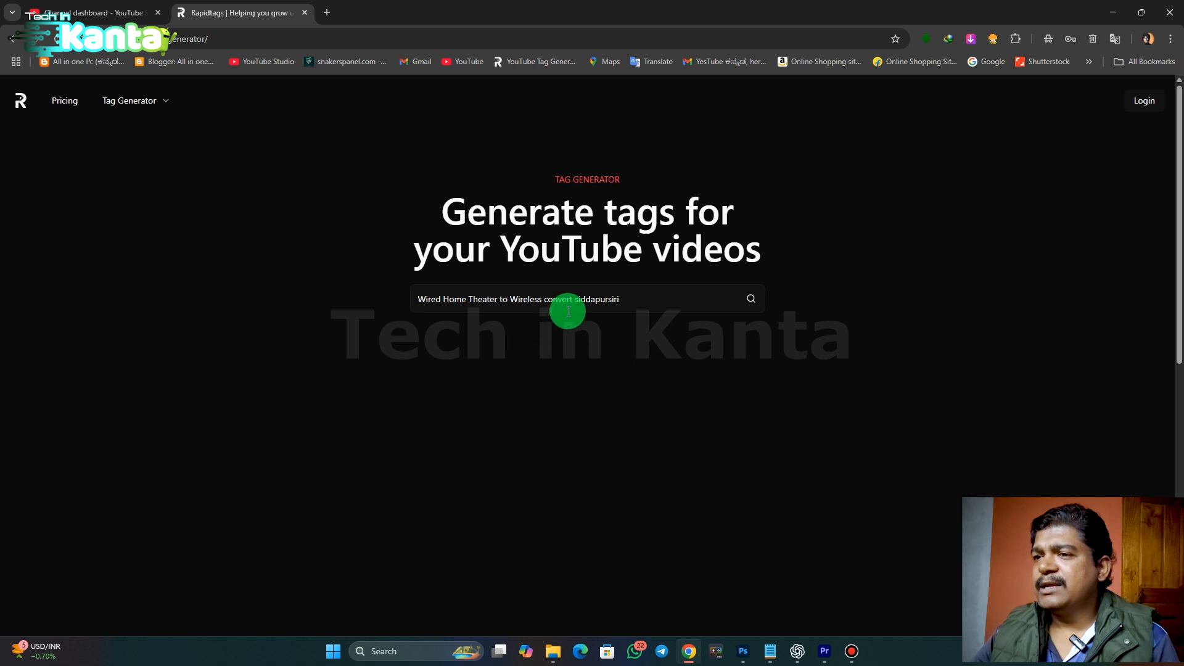
Step: Replace "siddapursiri" with "f&d 2.1" in the keyword phrase and generate the tags
drag(574, 300, 624, 300)
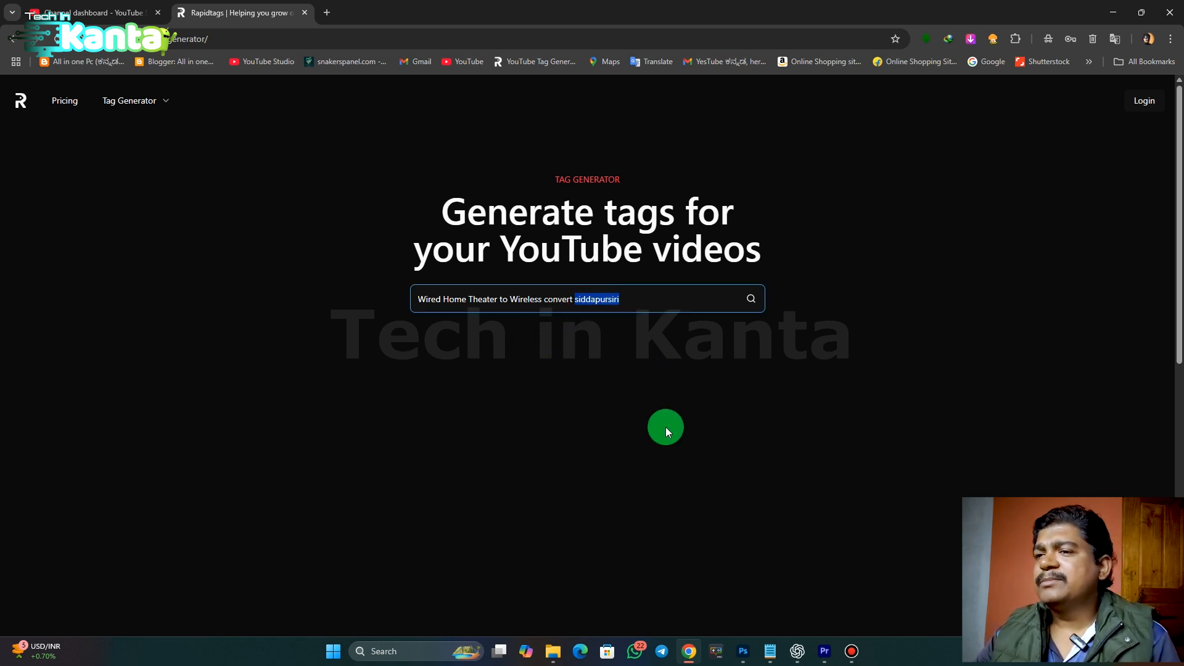
text(f)
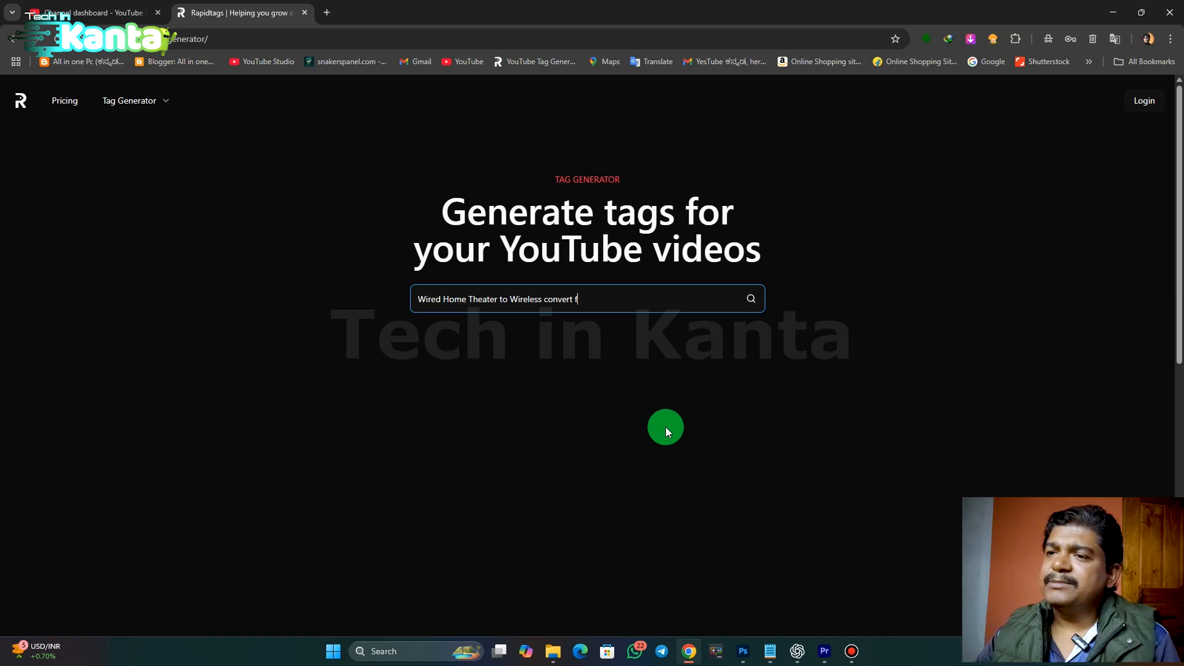
text(&d)
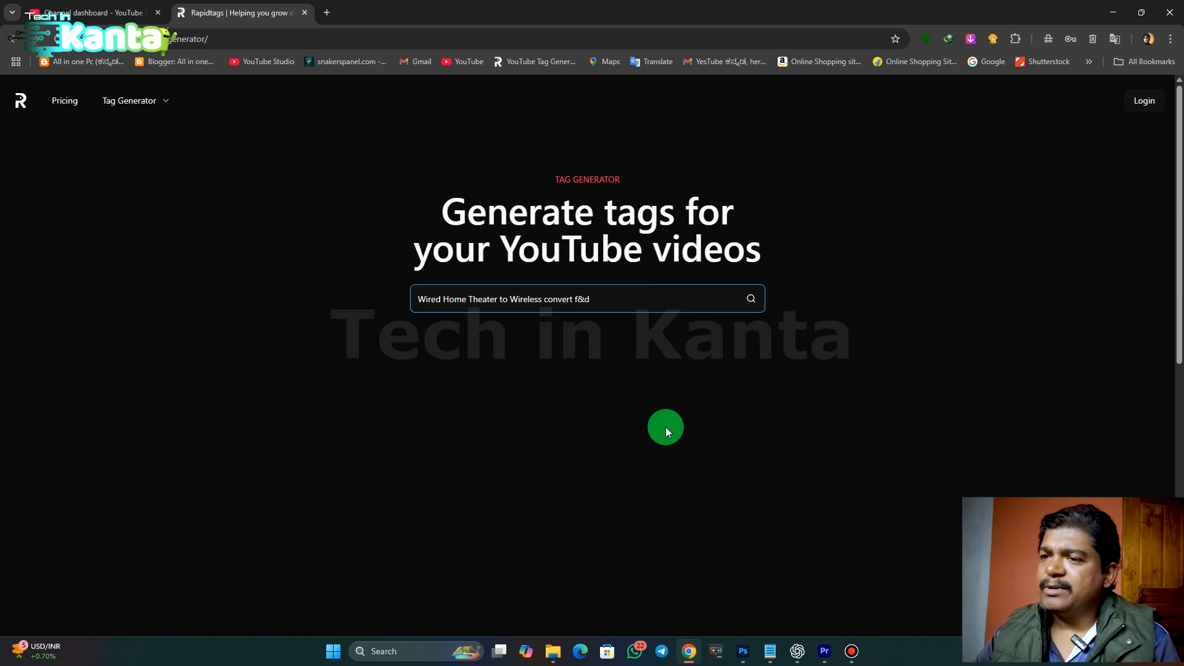
text( 2)
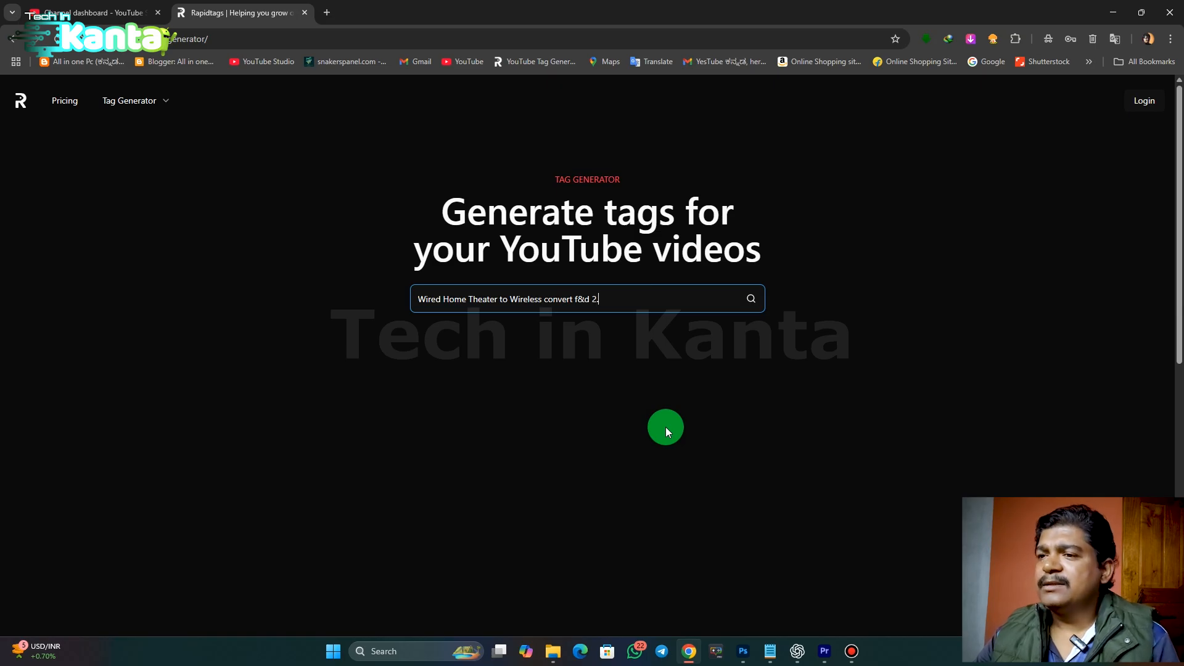
text(.1)
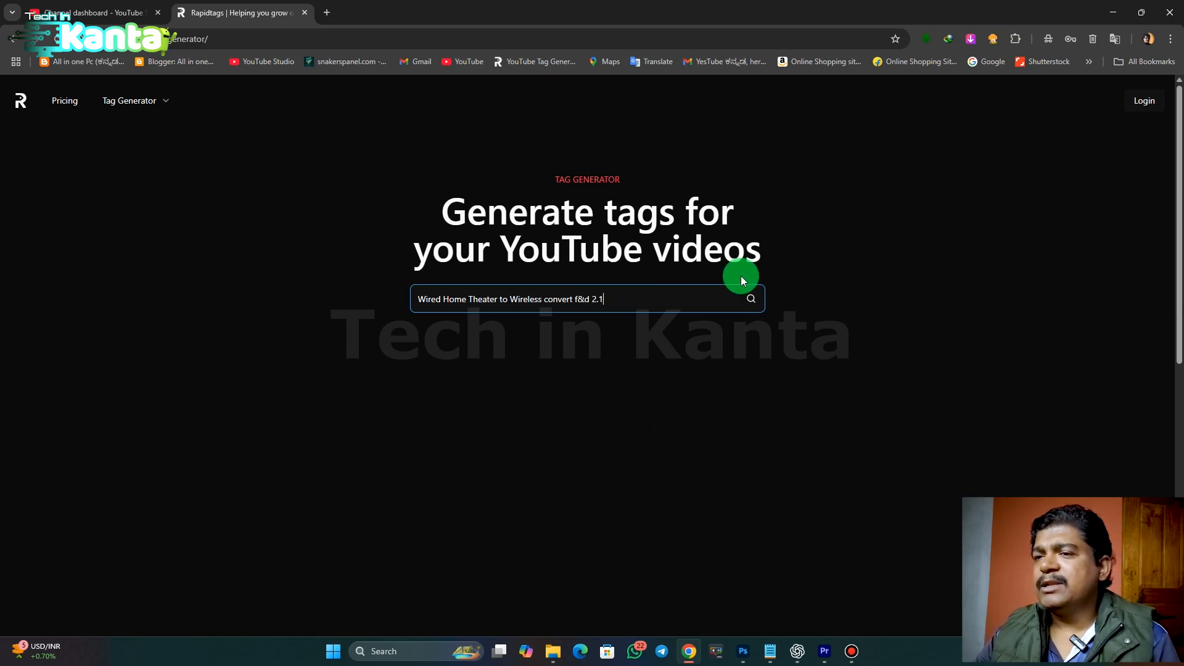
click(749, 303)
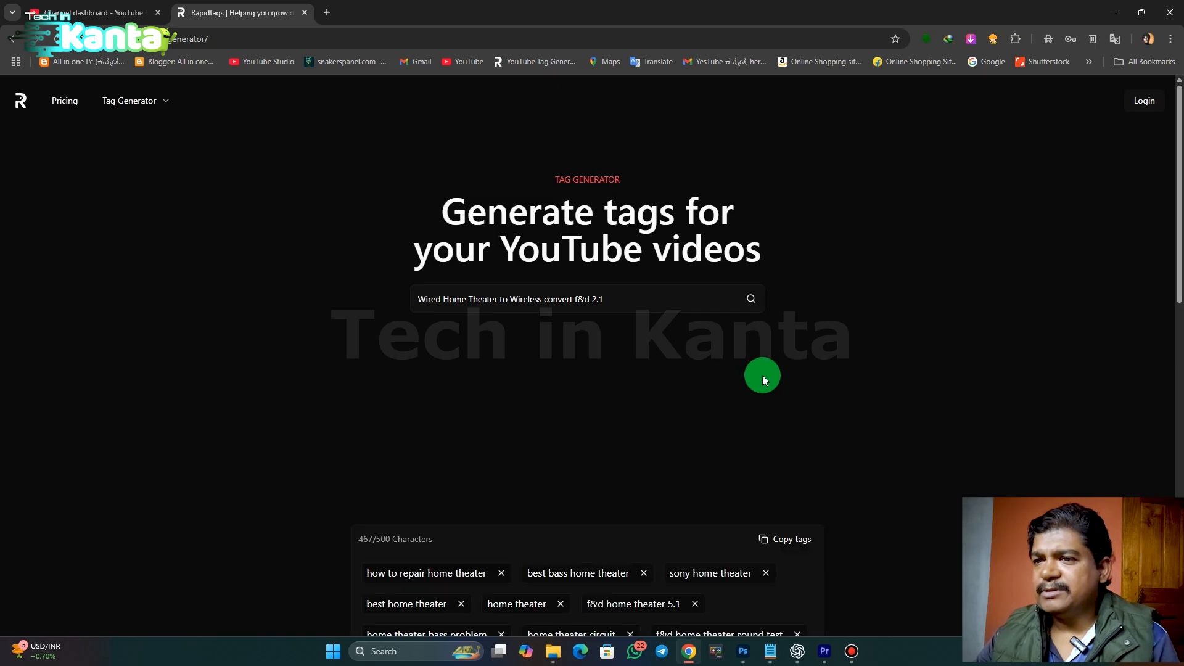
Step: Review the generated home theater tags and copy the complete set
scroll(825, 404, down, 1)
scroll(826, 405, down, 4)
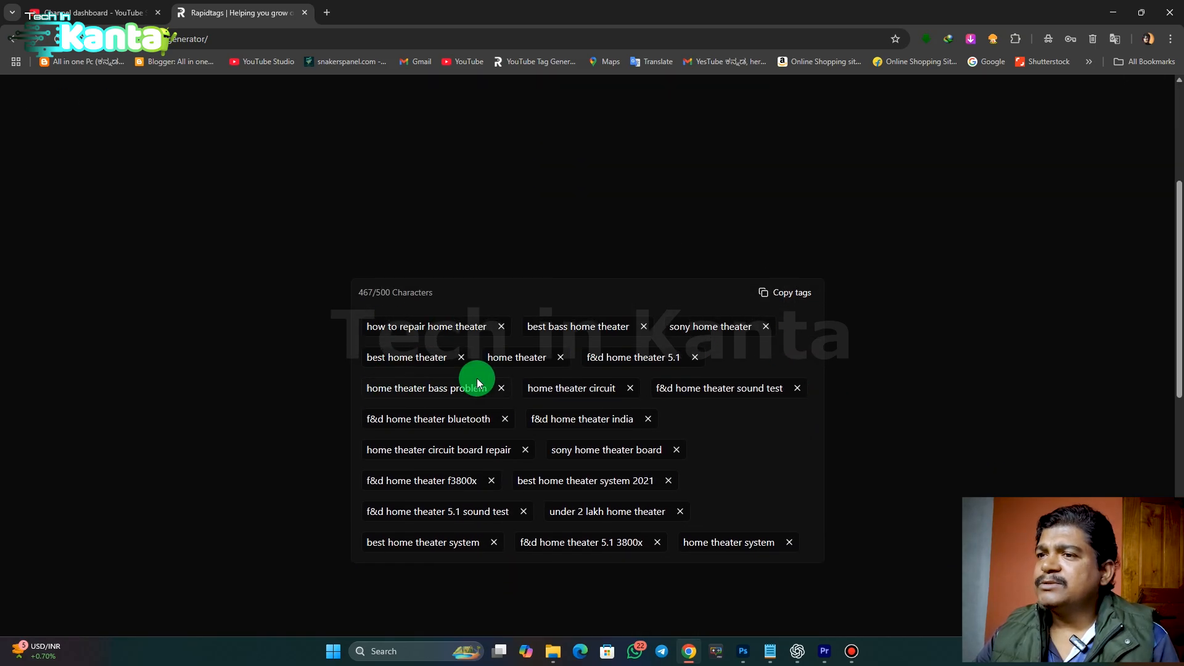
scroll(698, 457, down, 2)
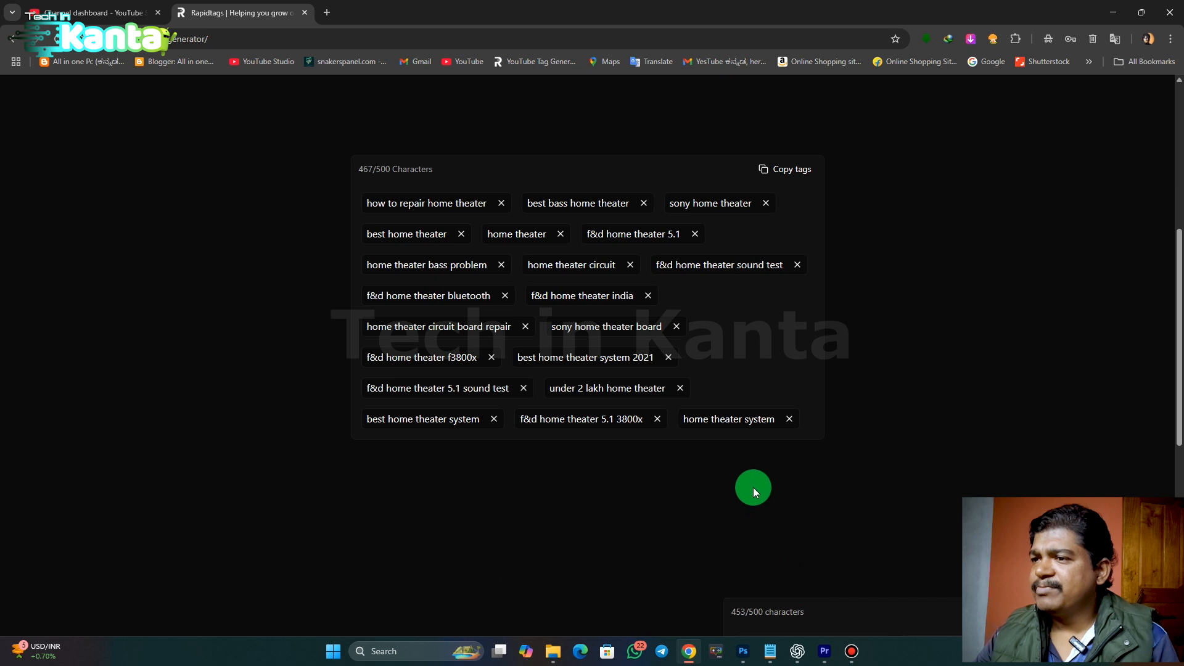
scroll(753, 487, down, 2)
scroll(753, 487, up, 3)
click(788, 230)
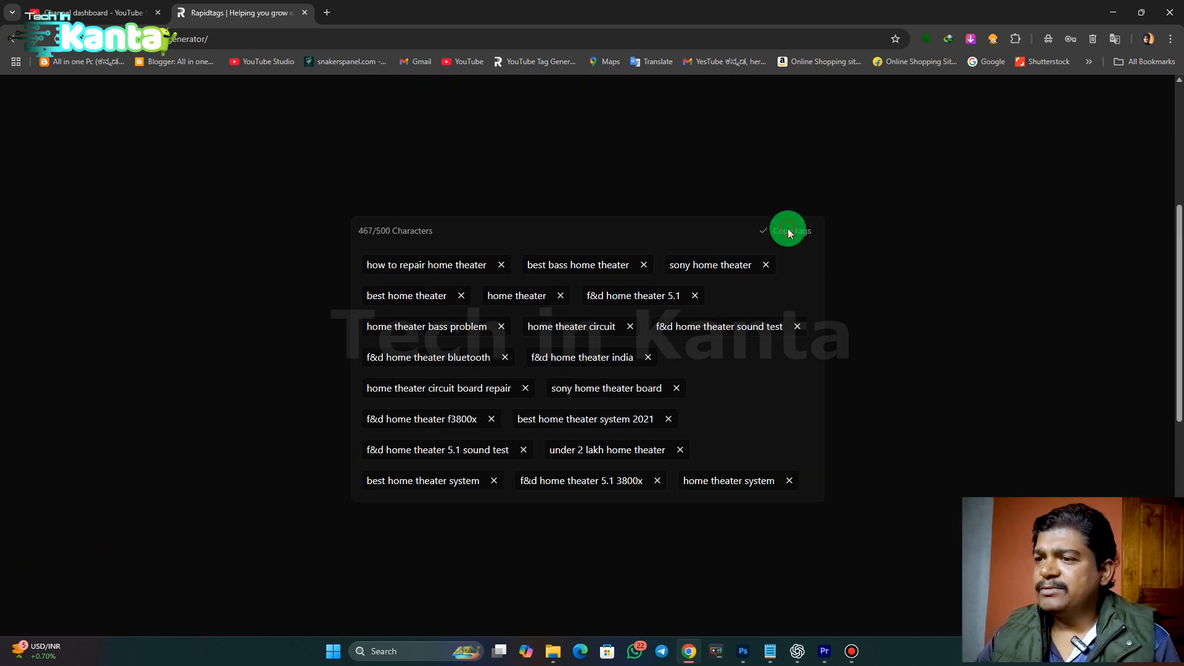
Step: Return to the YouTube Studio upload and paste the copied tags into the video's Tags field
click(92, 12)
click(368, 457)
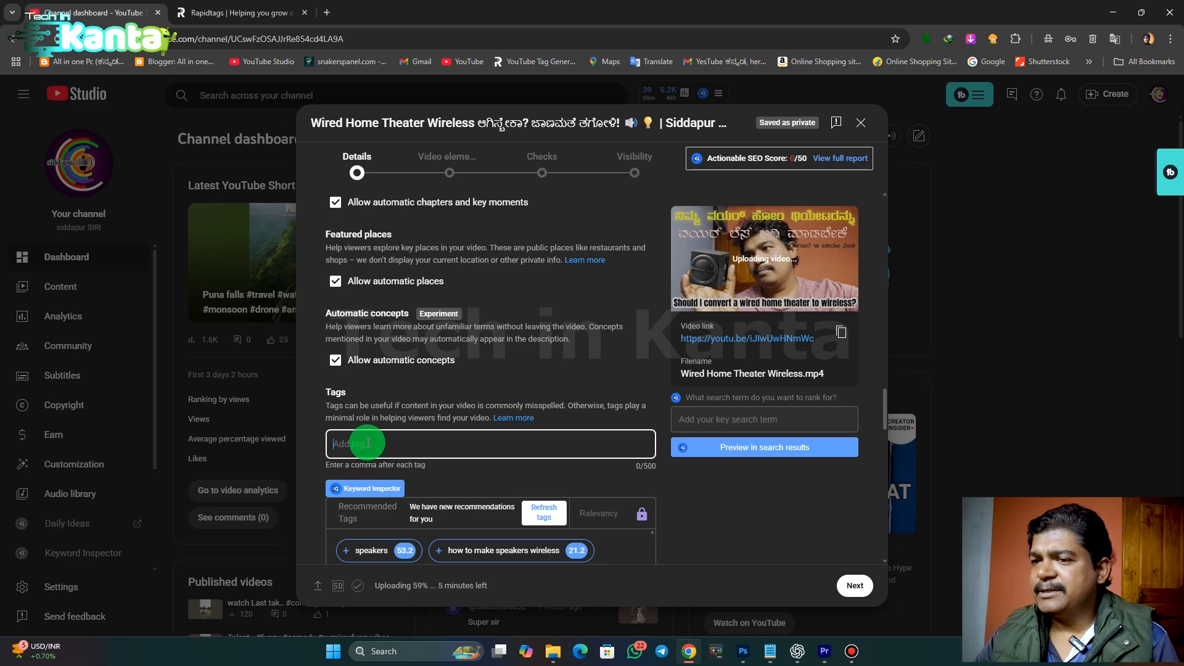
right_click(384, 439)
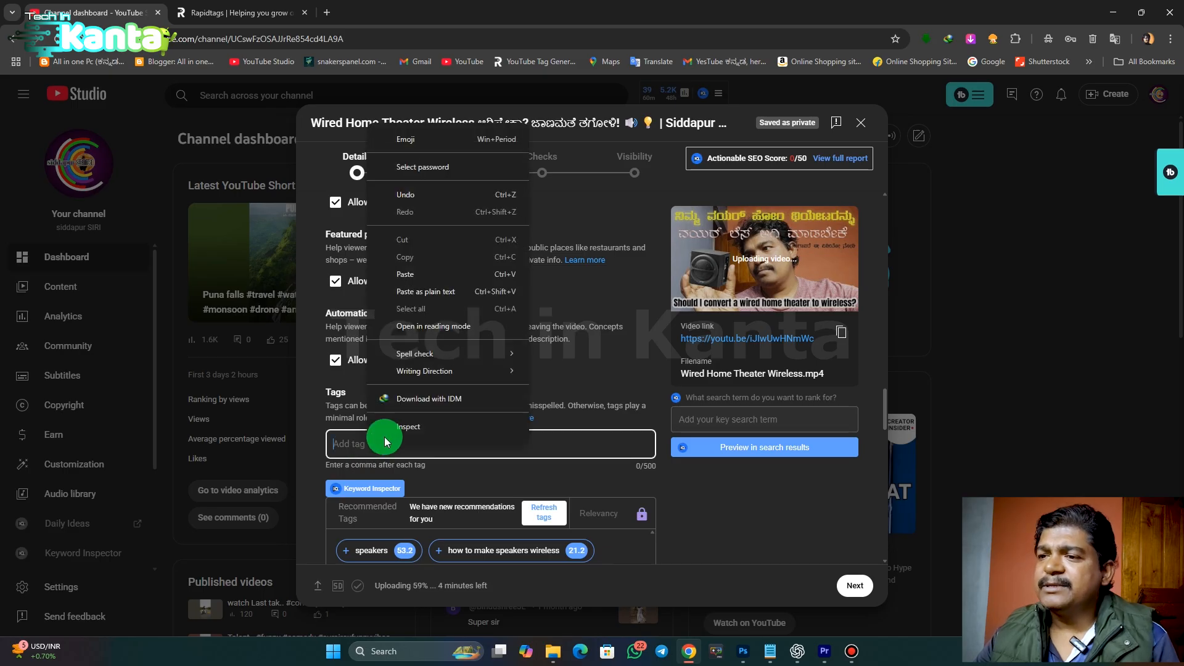
click(405, 274)
Step: Remove the tags "f&d home theater 5.1 3800x", "best home theater system 2021" and "f&d home theater f3800x" from the video's tag list
scroll(676, 512, down, 6)
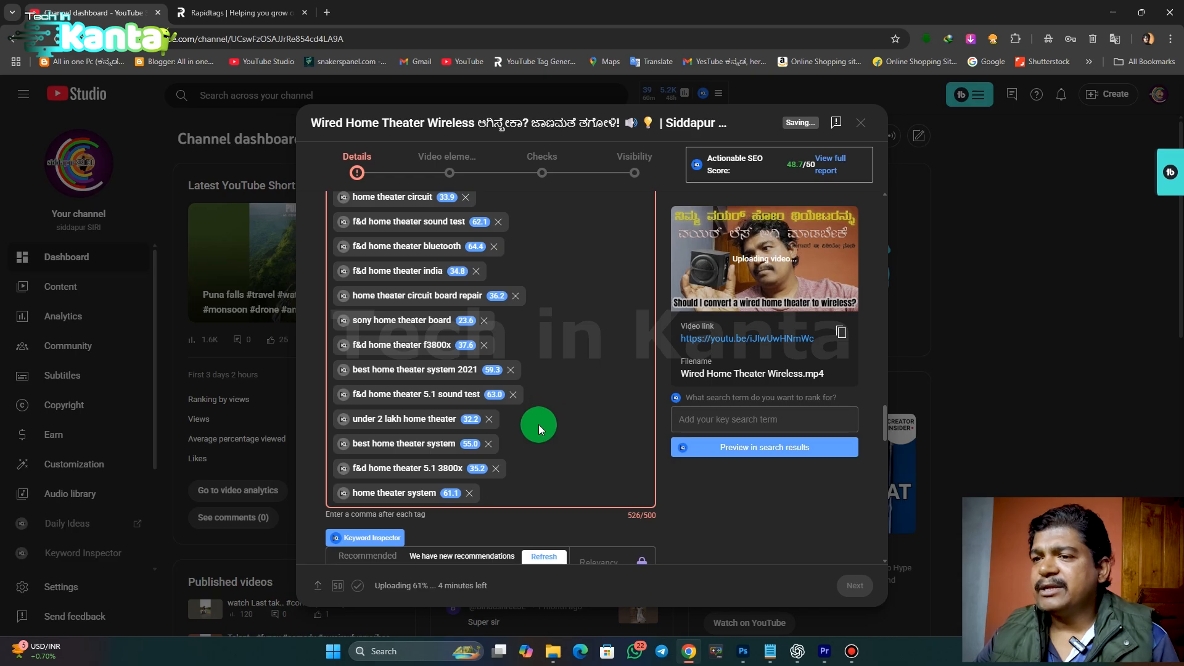
scroll(543, 431, up, 1)
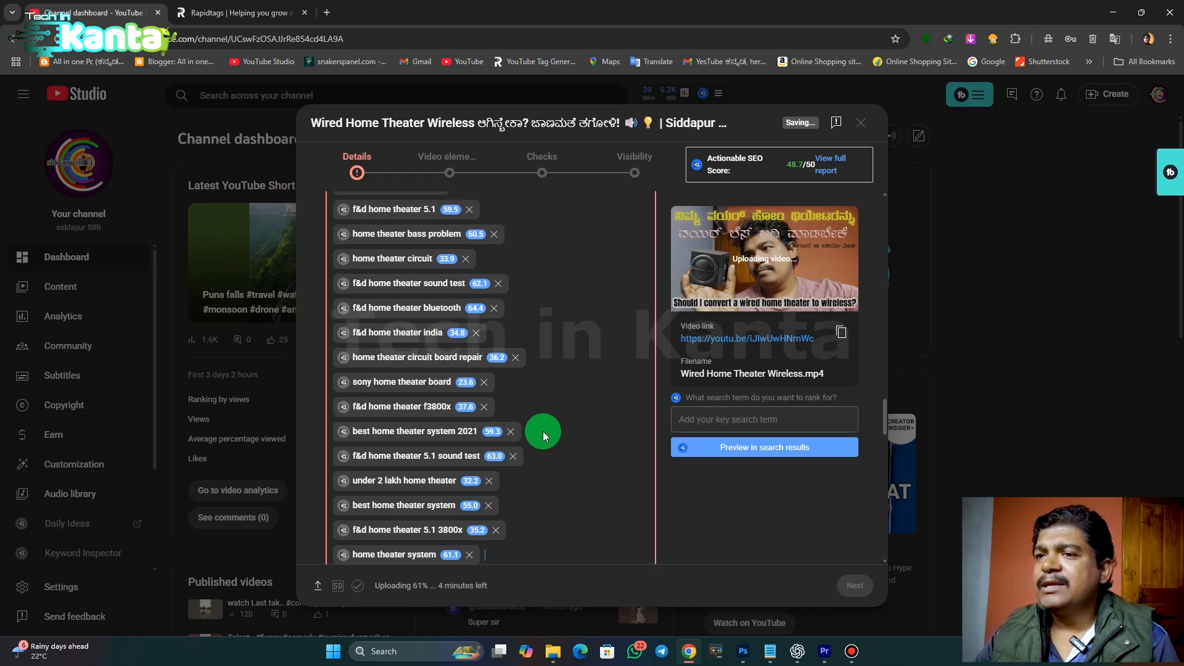
scroll(543, 431, up, 1)
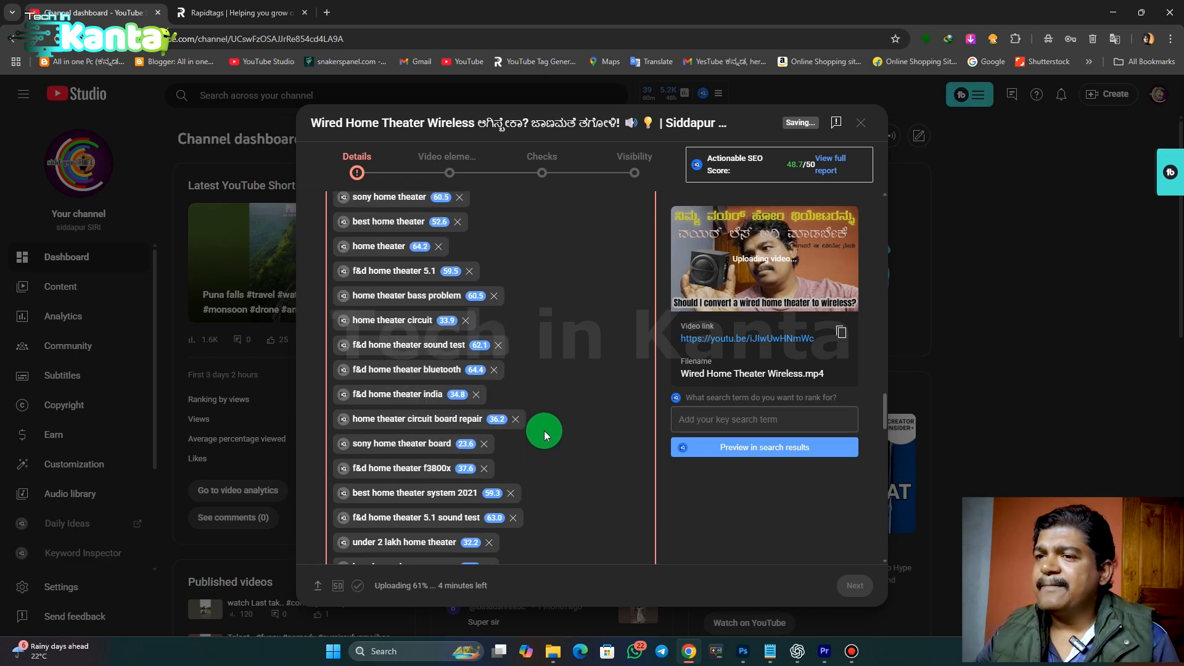
scroll(544, 430, up, 1)
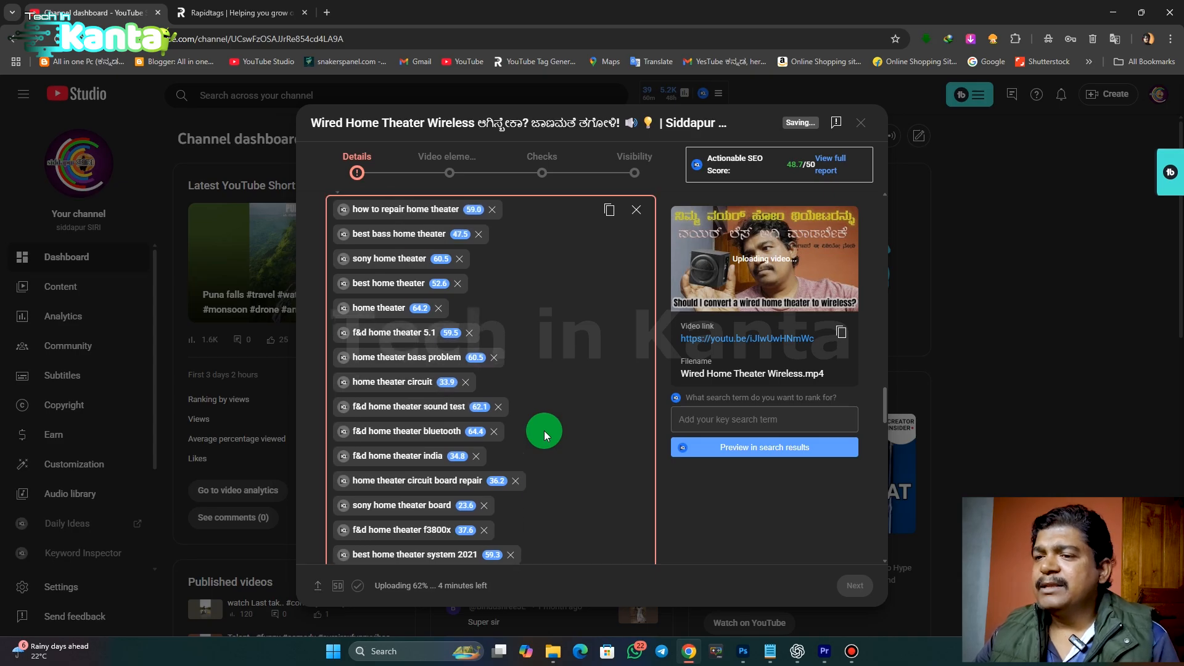
scroll(544, 431, up, 1)
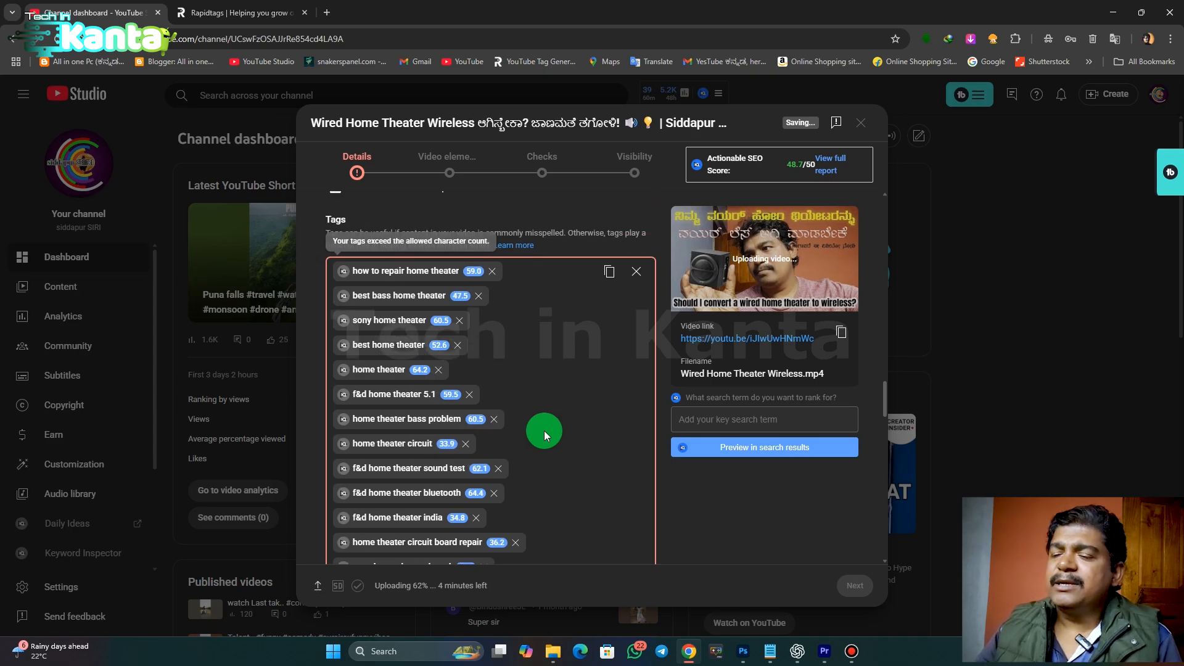
scroll(544, 430, down, 1)
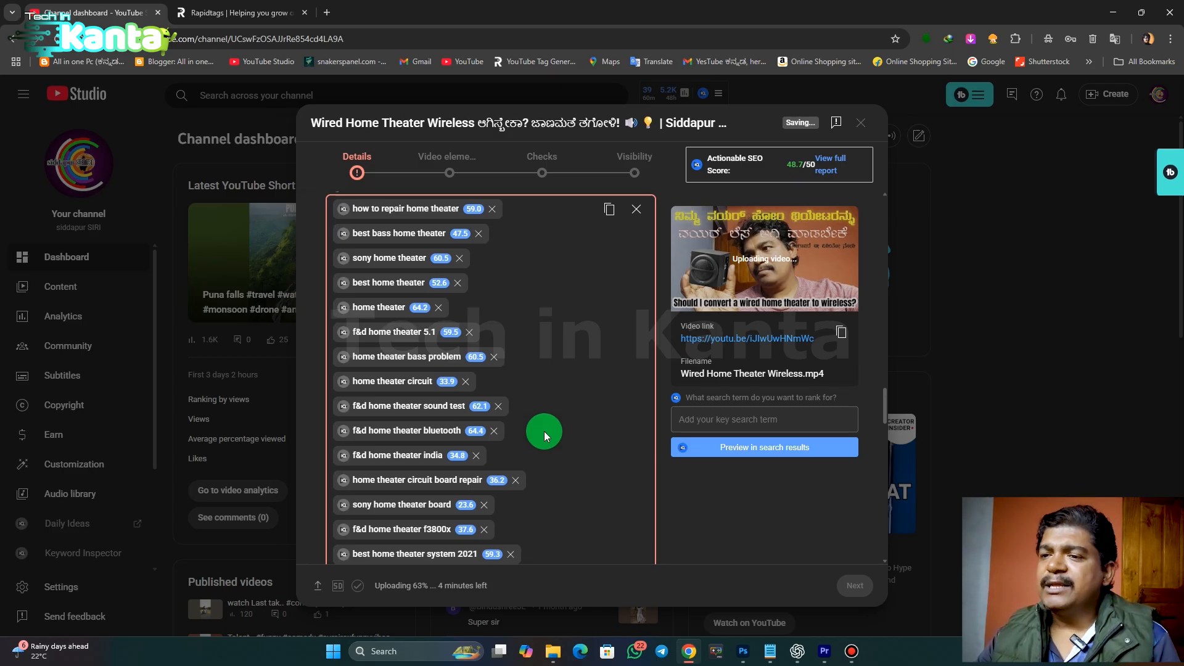
scroll(544, 431, down, 1)
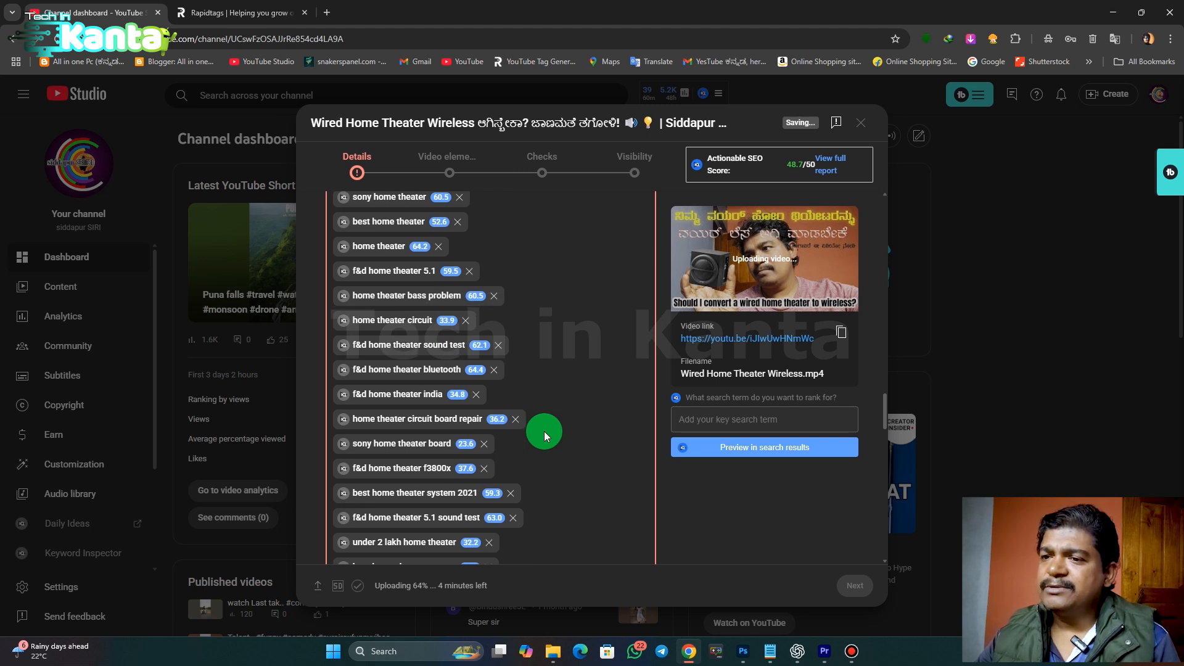
scroll(544, 432, down, 3)
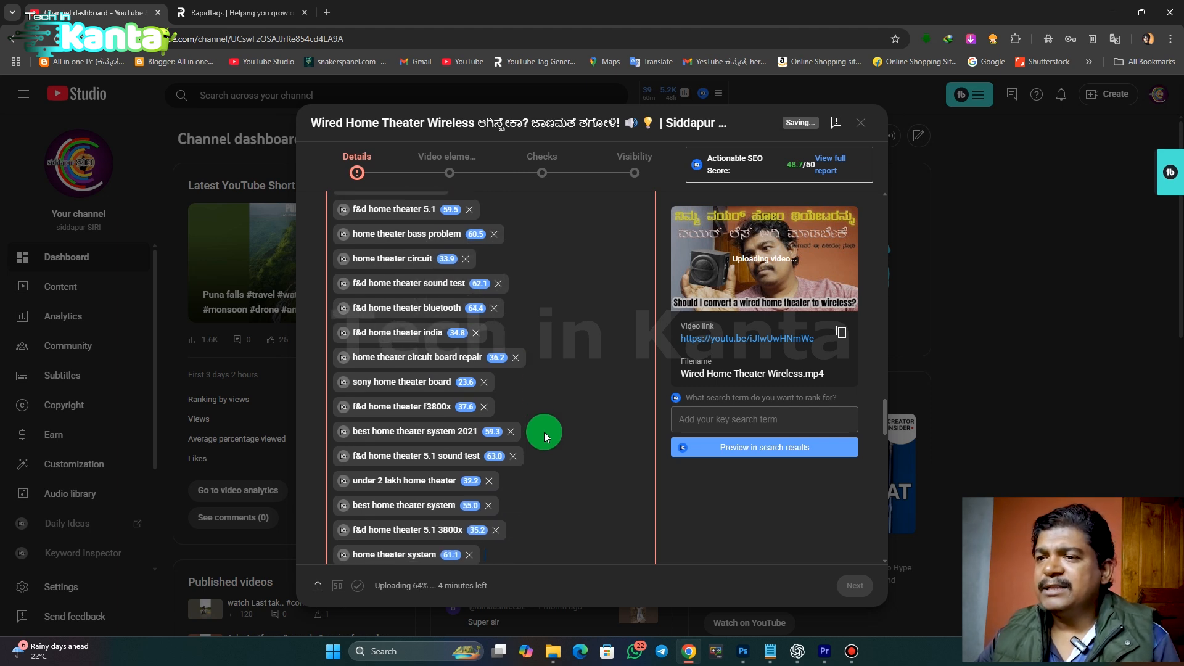
scroll(544, 431, down, 2)
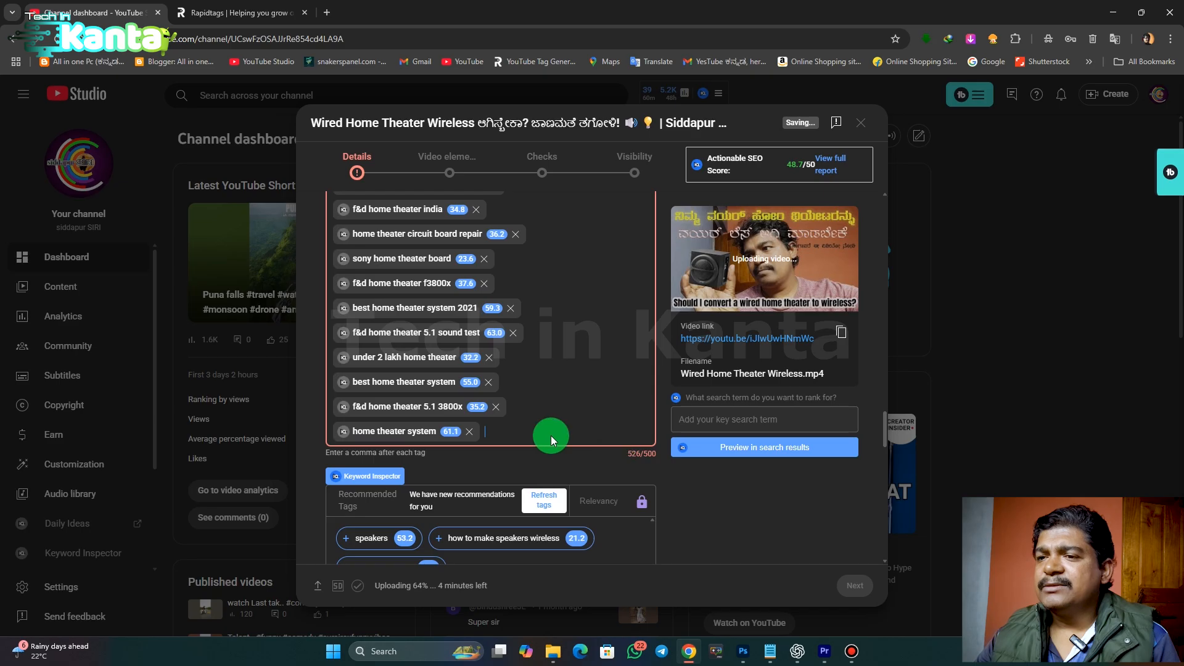
click(496, 407)
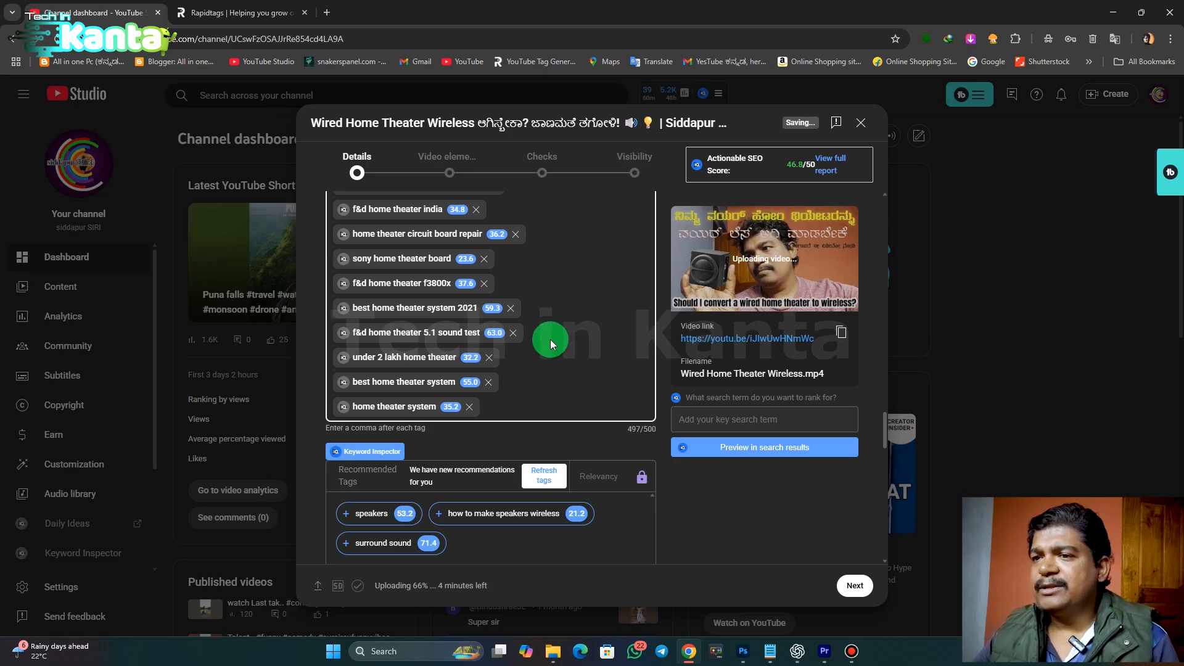
click(509, 310)
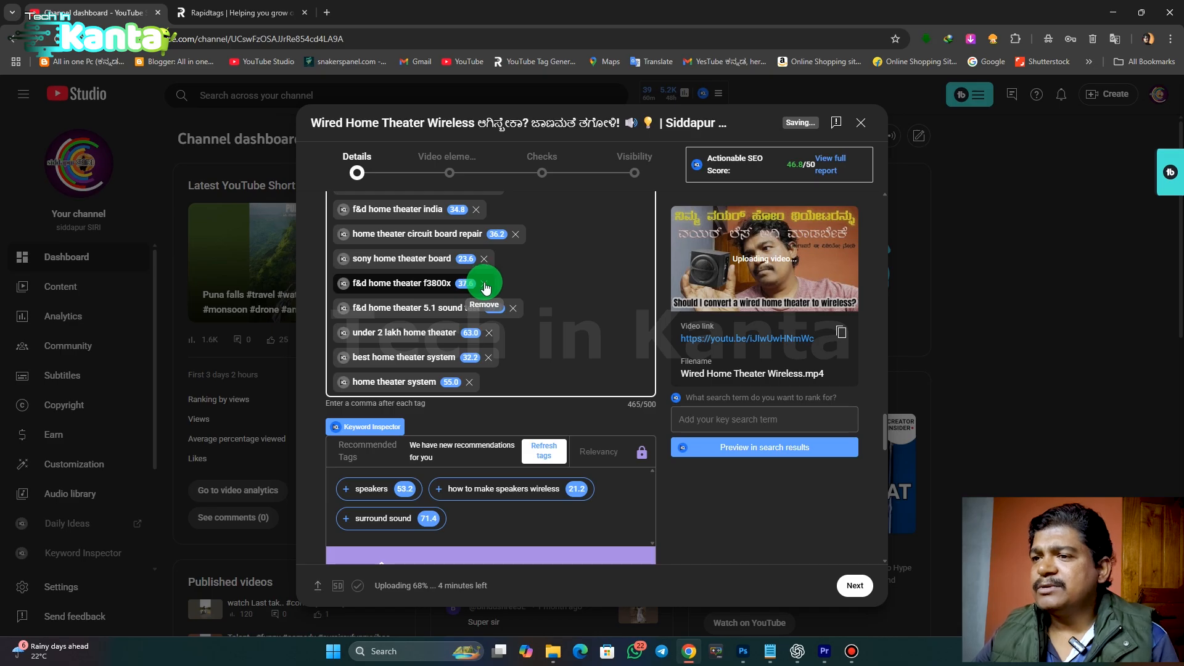
click(485, 287)
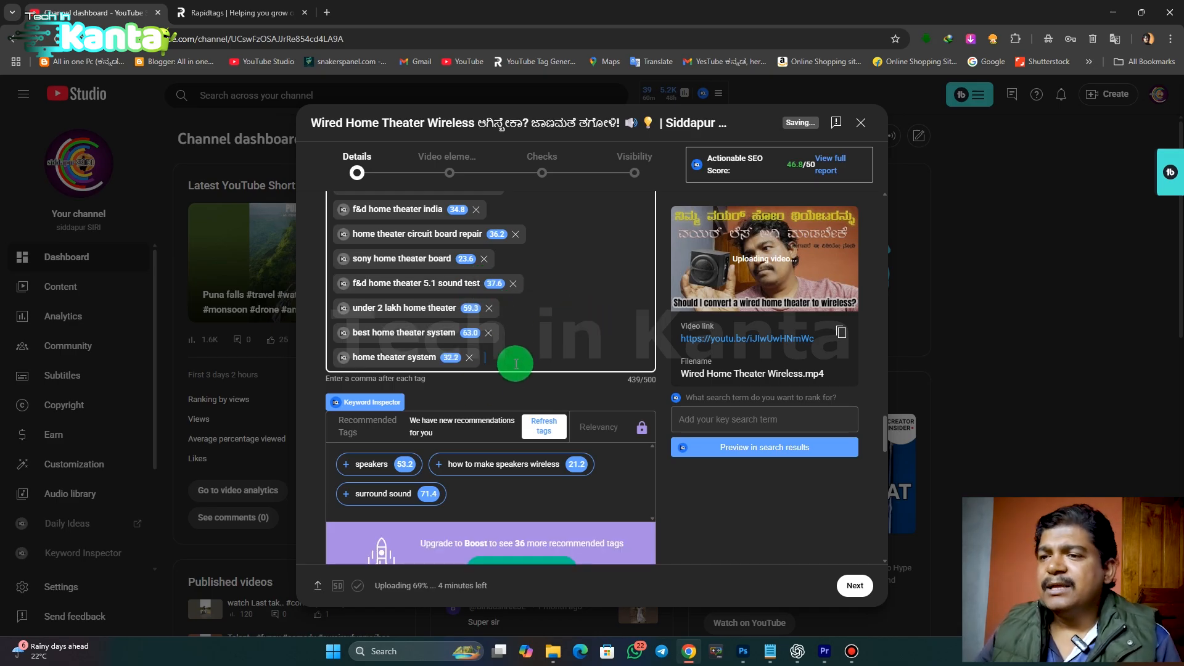
text(sidd)
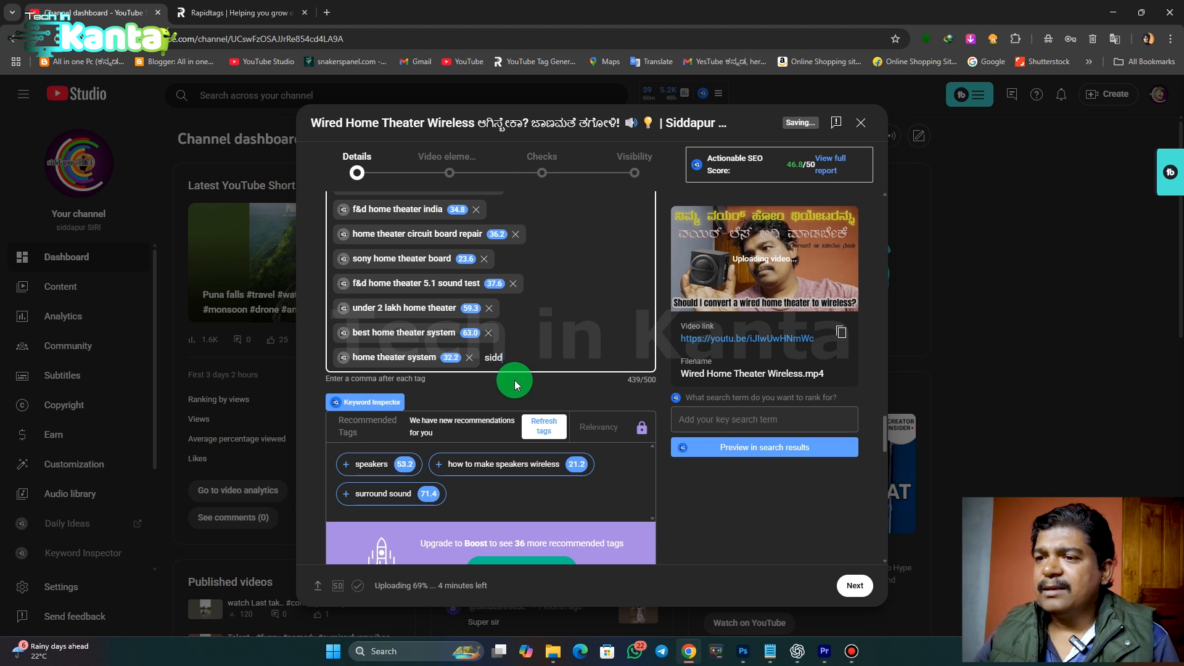
text(apur)
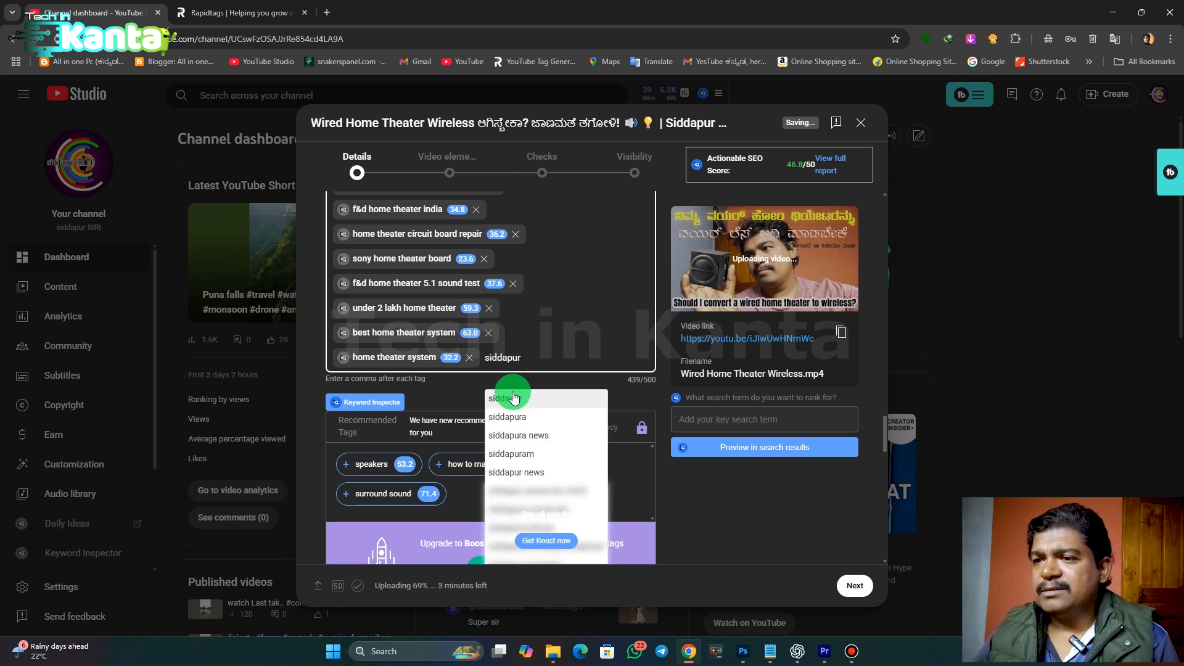
text( siddapuri)
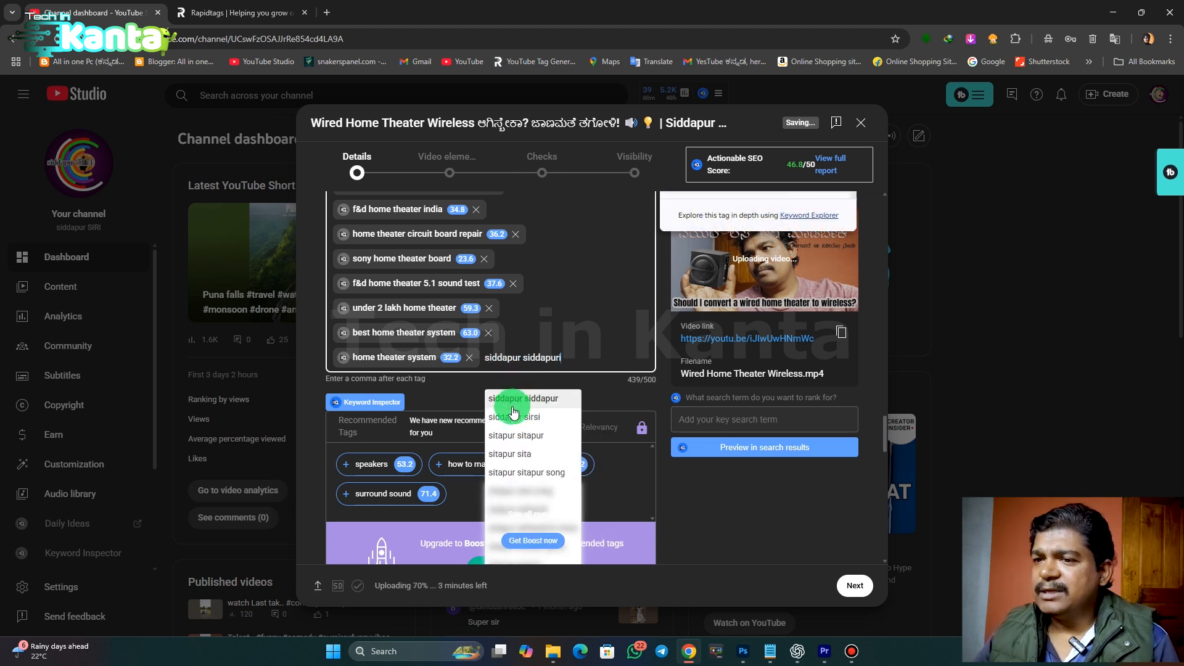
key(Return)
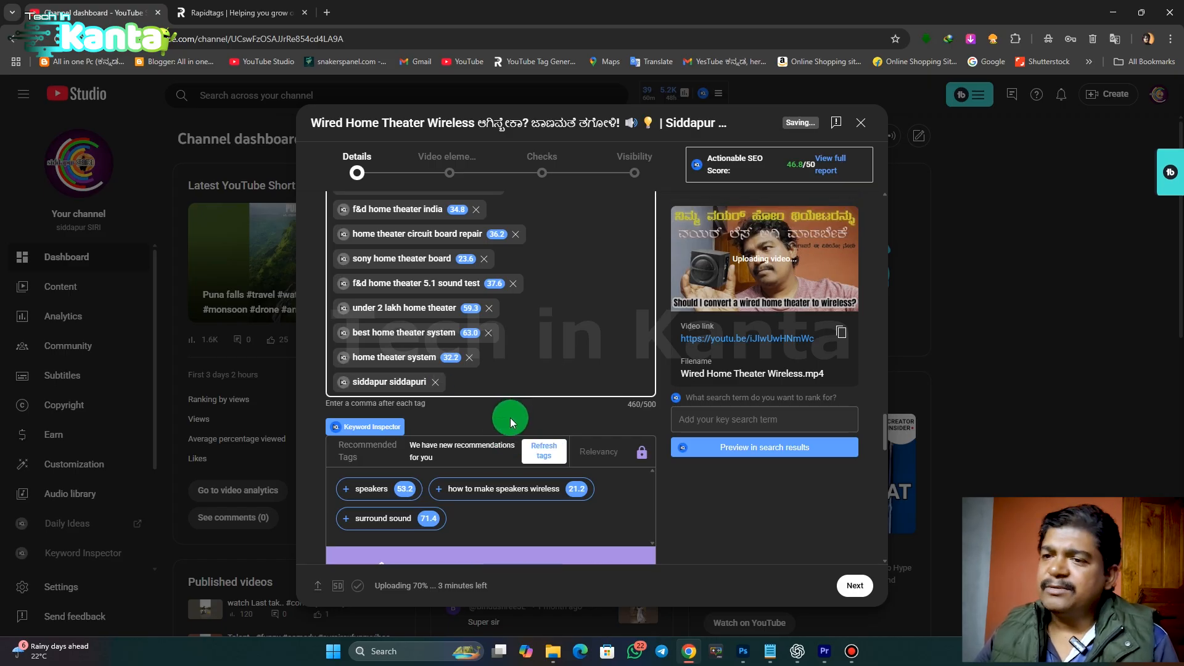
click(436, 382)
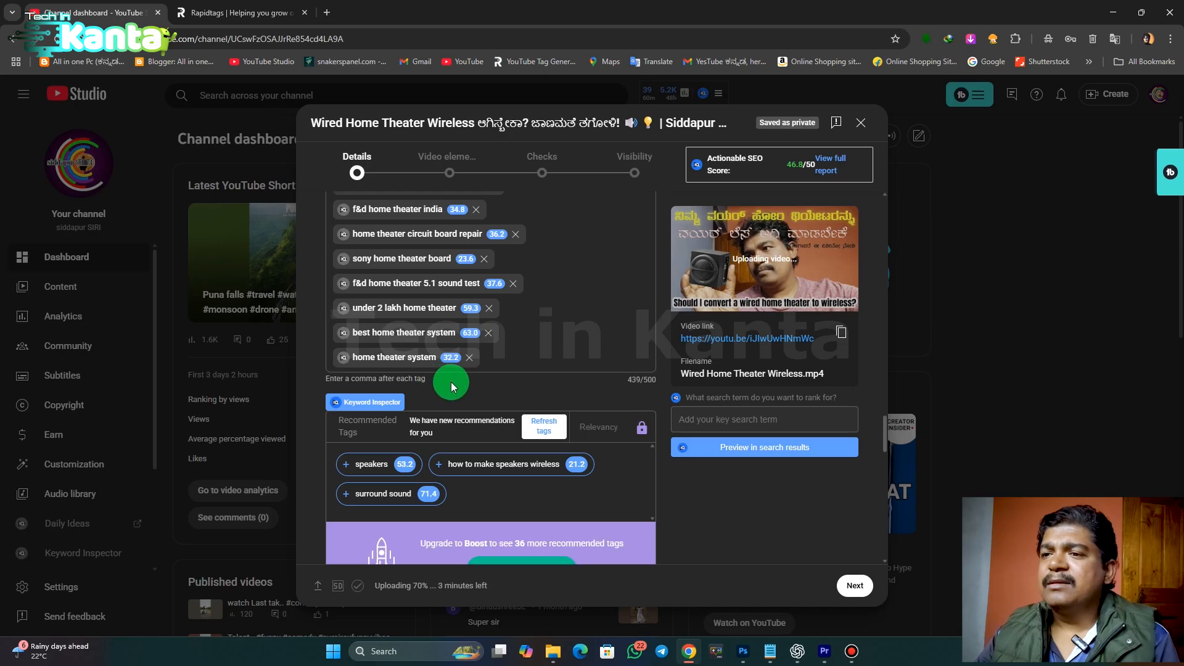
Step: Add the tags "siddapur siri" and "kannada" to the end of the video's tag list
click(519, 357)
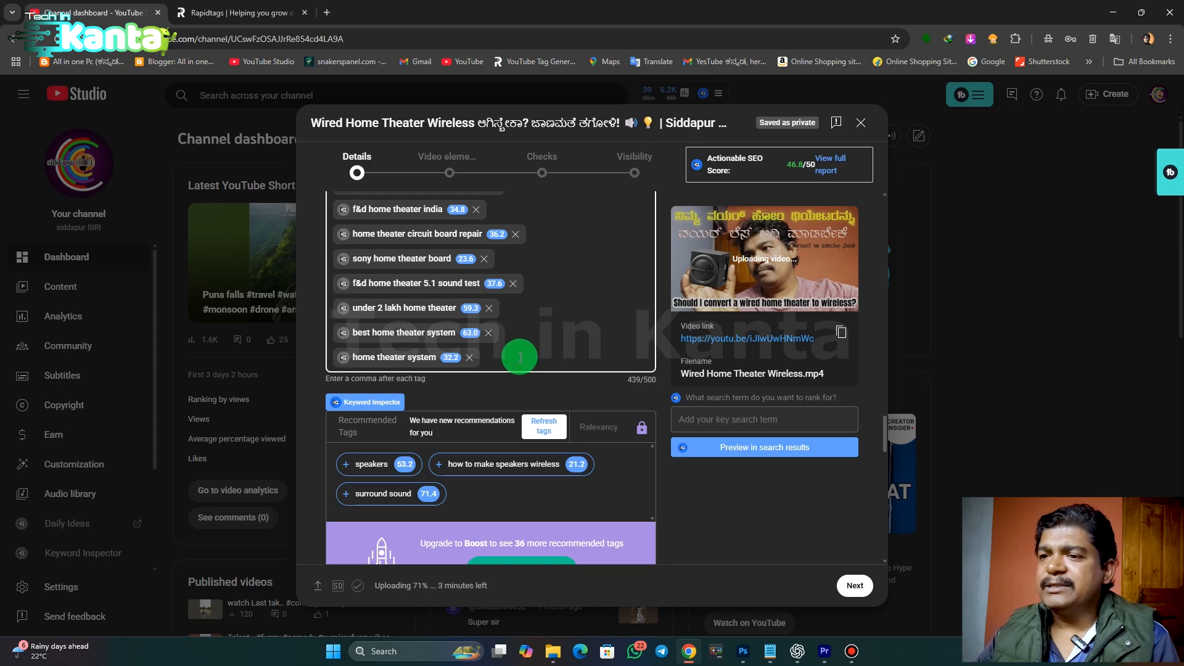
text(siddapur siri)
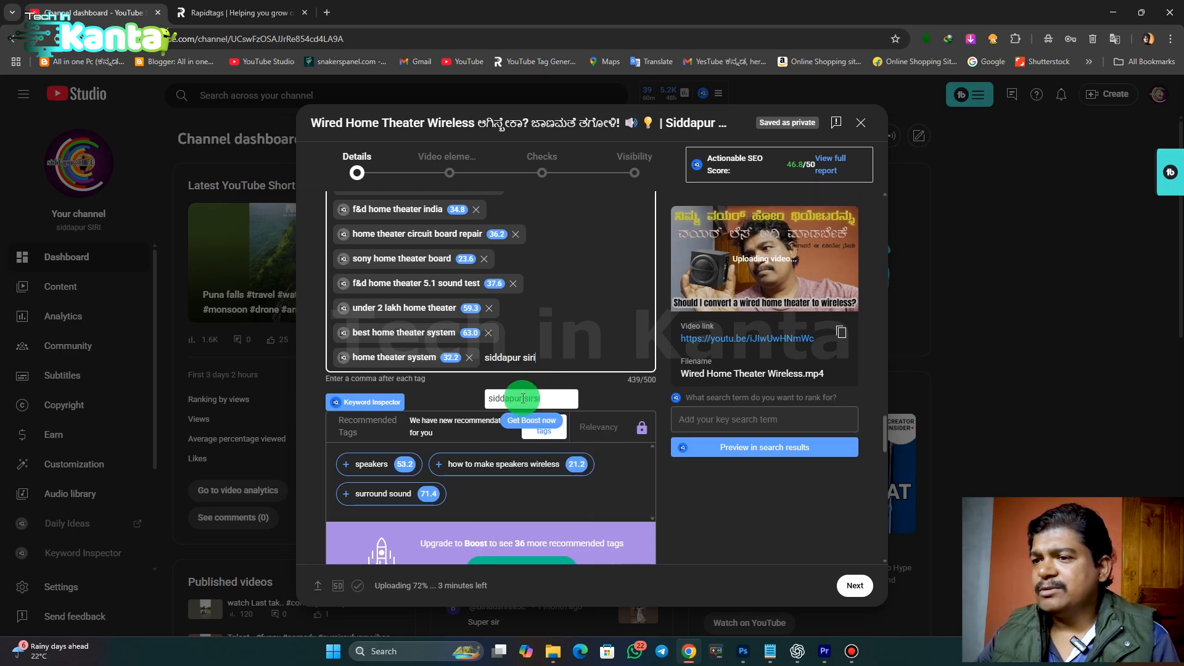
click(523, 399)
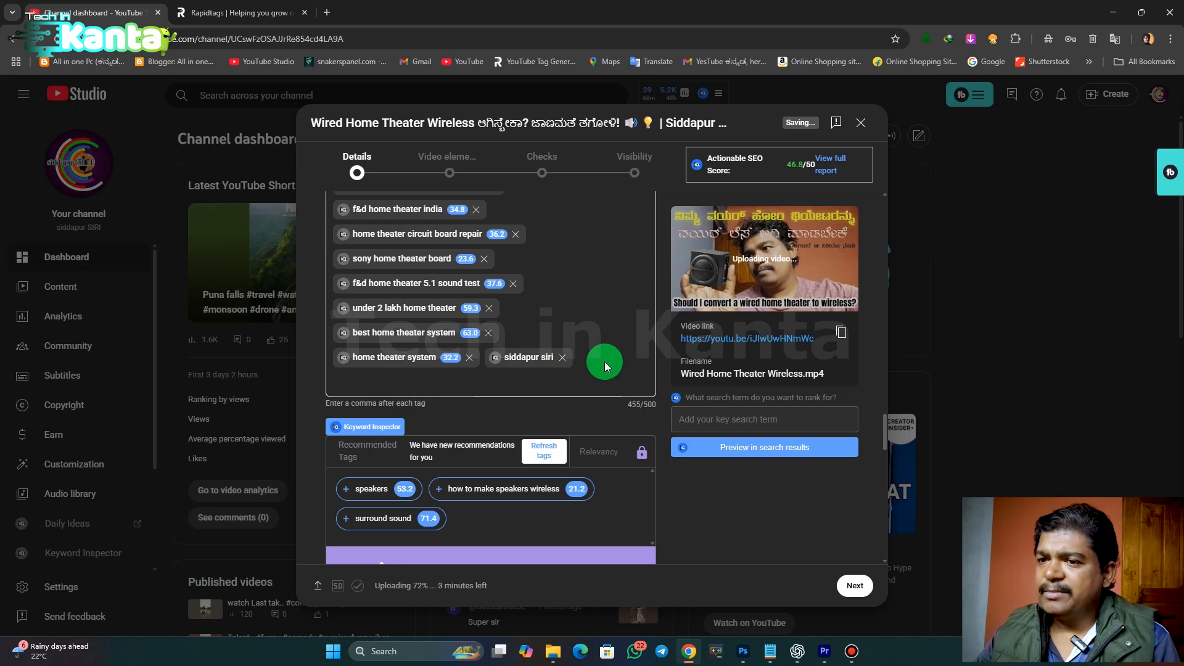
click(345, 379)
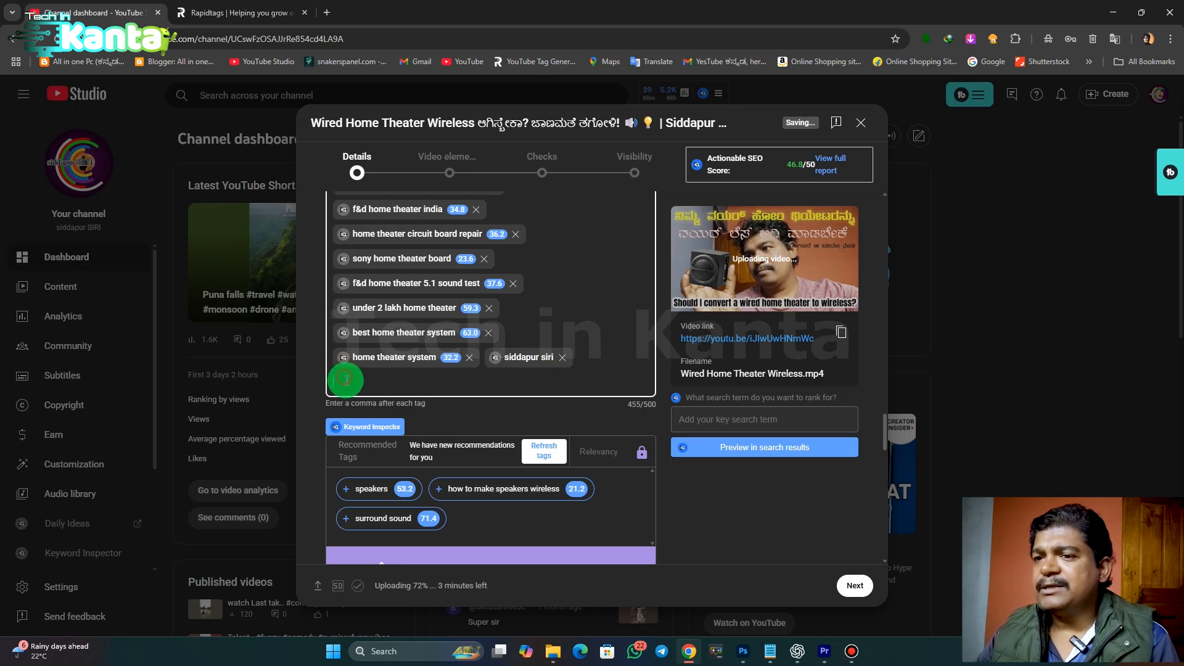
text(kanna)
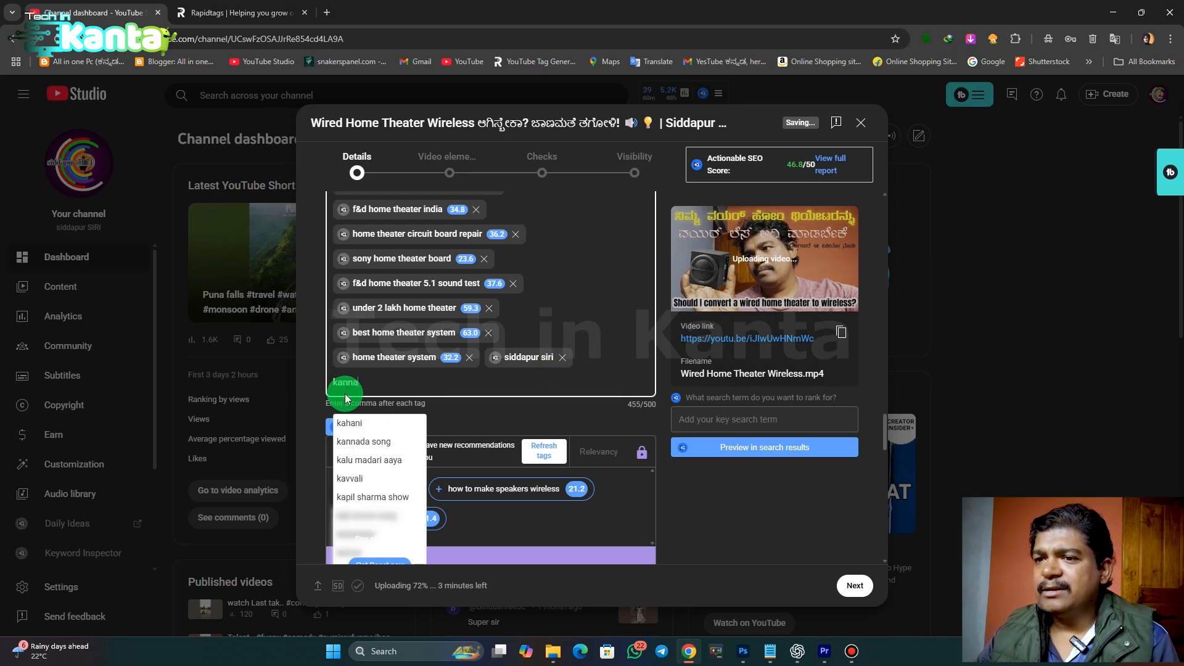
text(d)
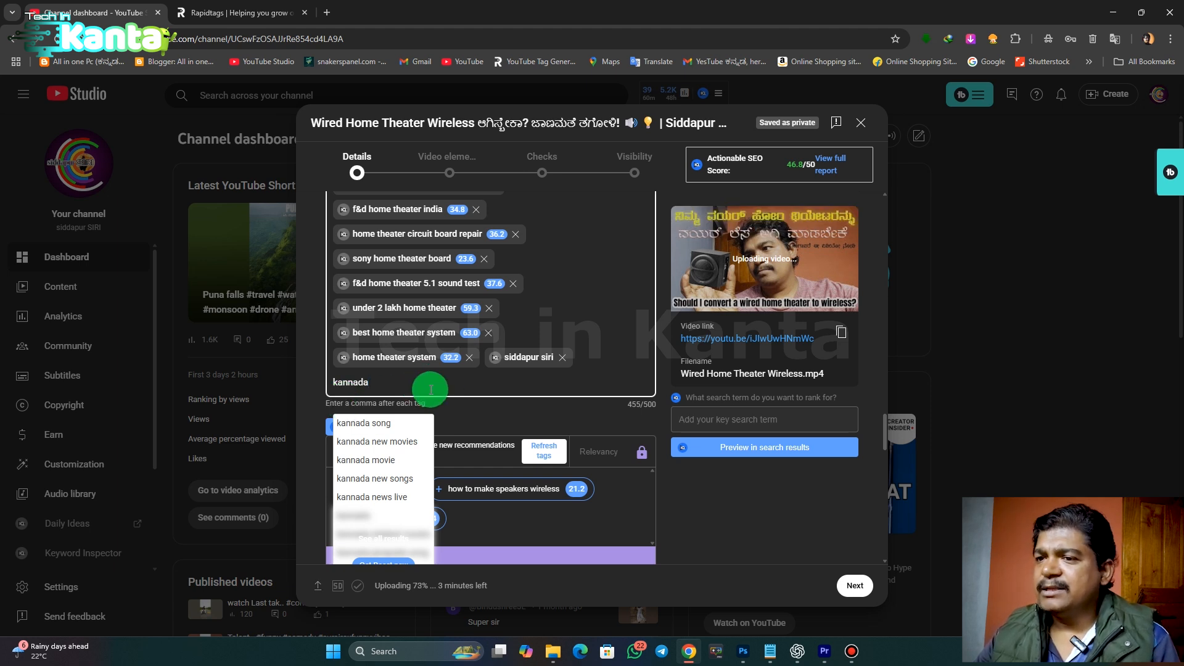
text(a)
key(Return)
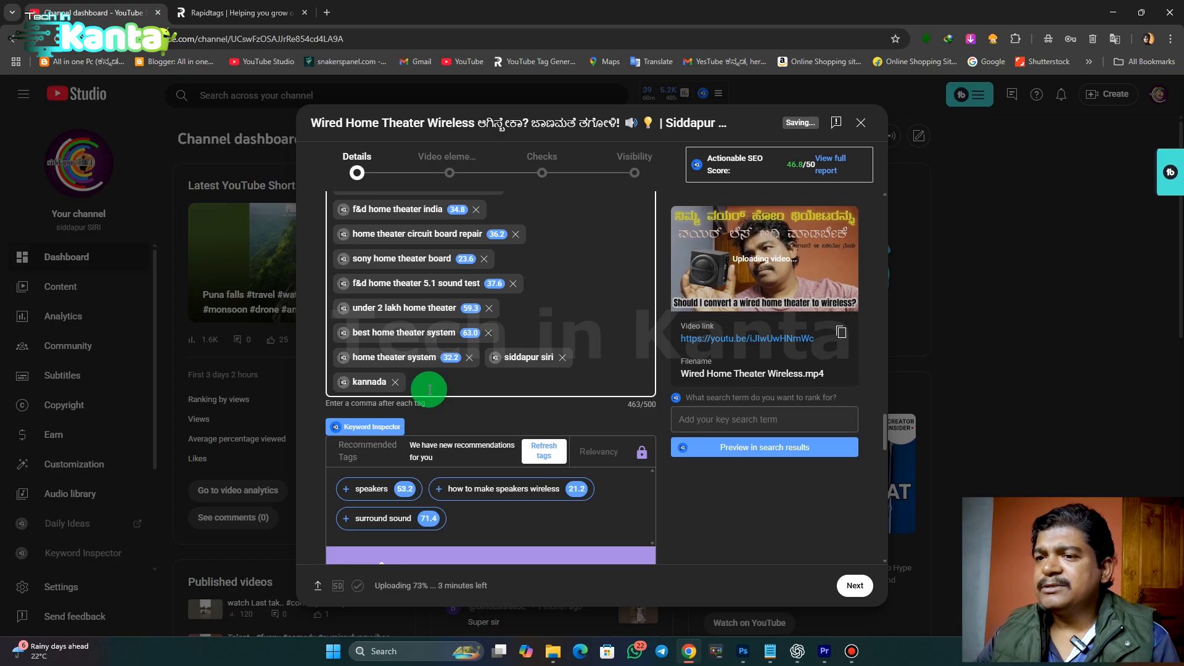
Step: Add the tags "siddapur" and "siri", plus the recommended tag "surround sound", to the video's tag list
text(s)
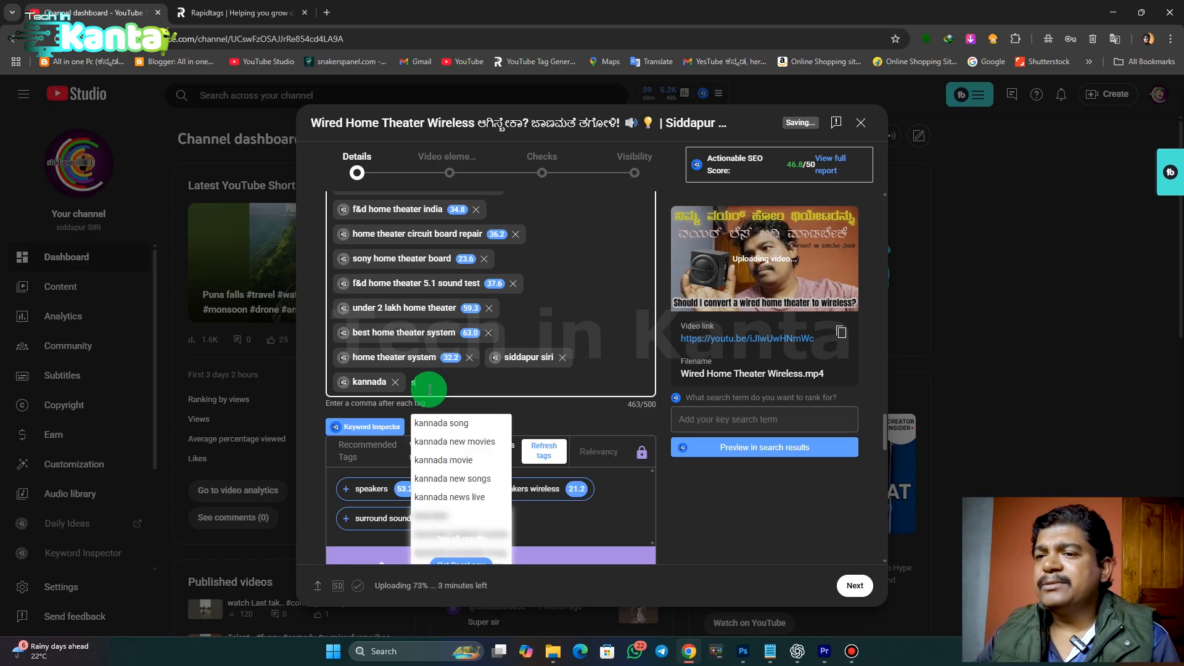
text(iddapur)
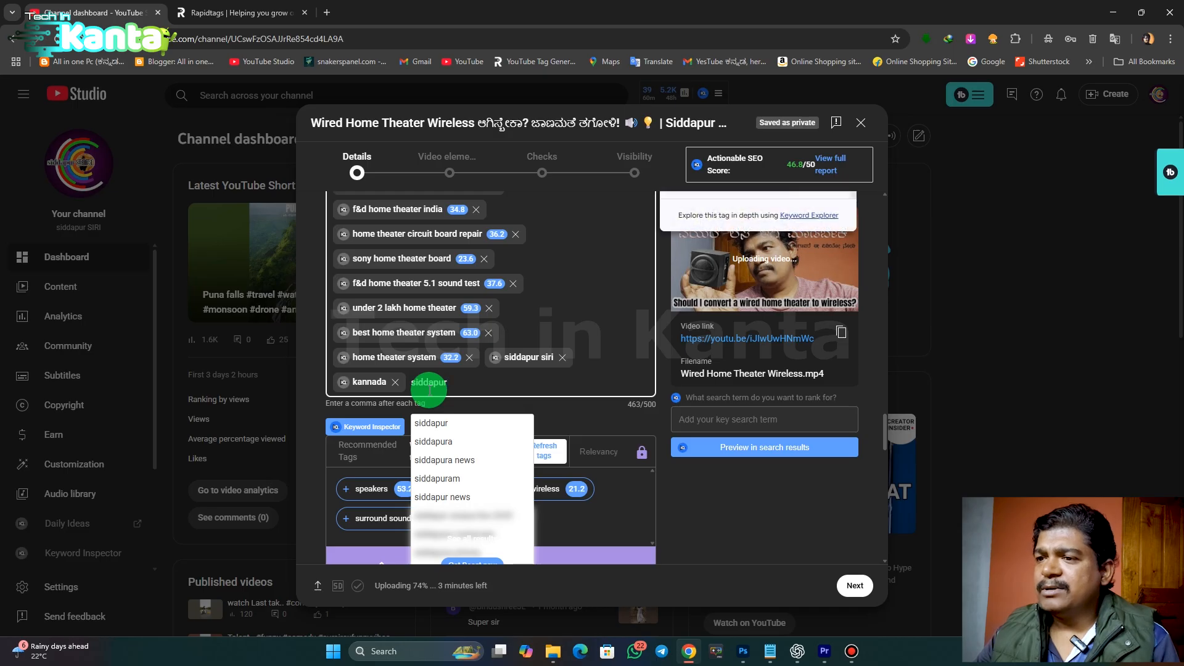
key(Return)
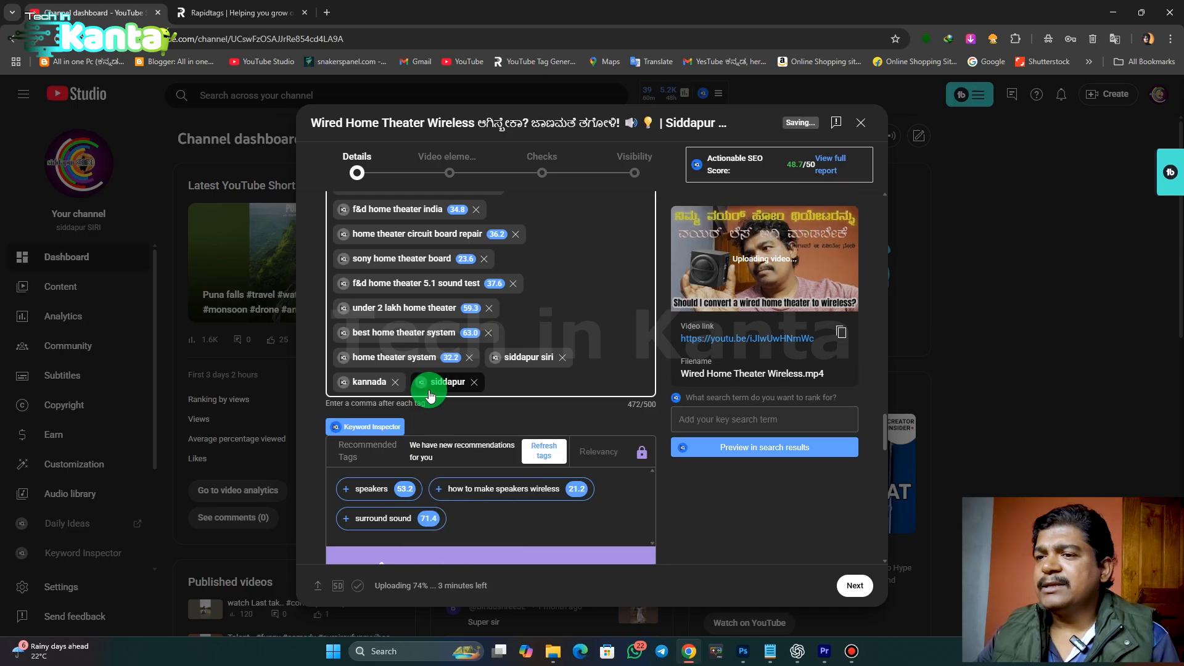
text(si)
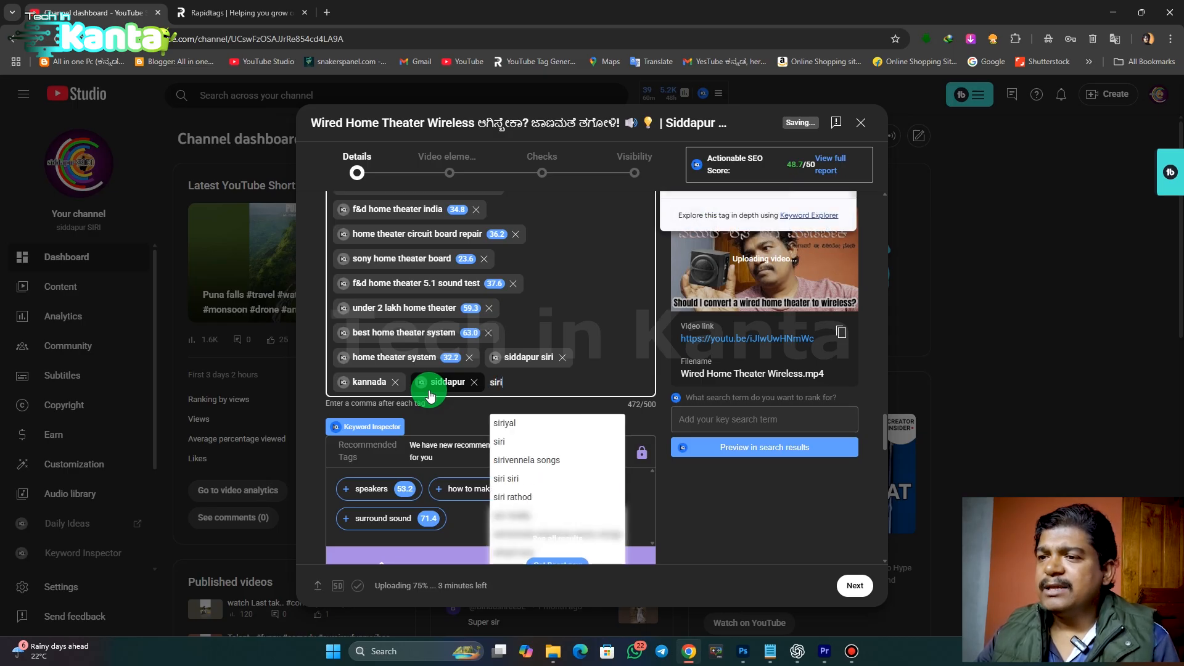
text(ri)
key(Return)
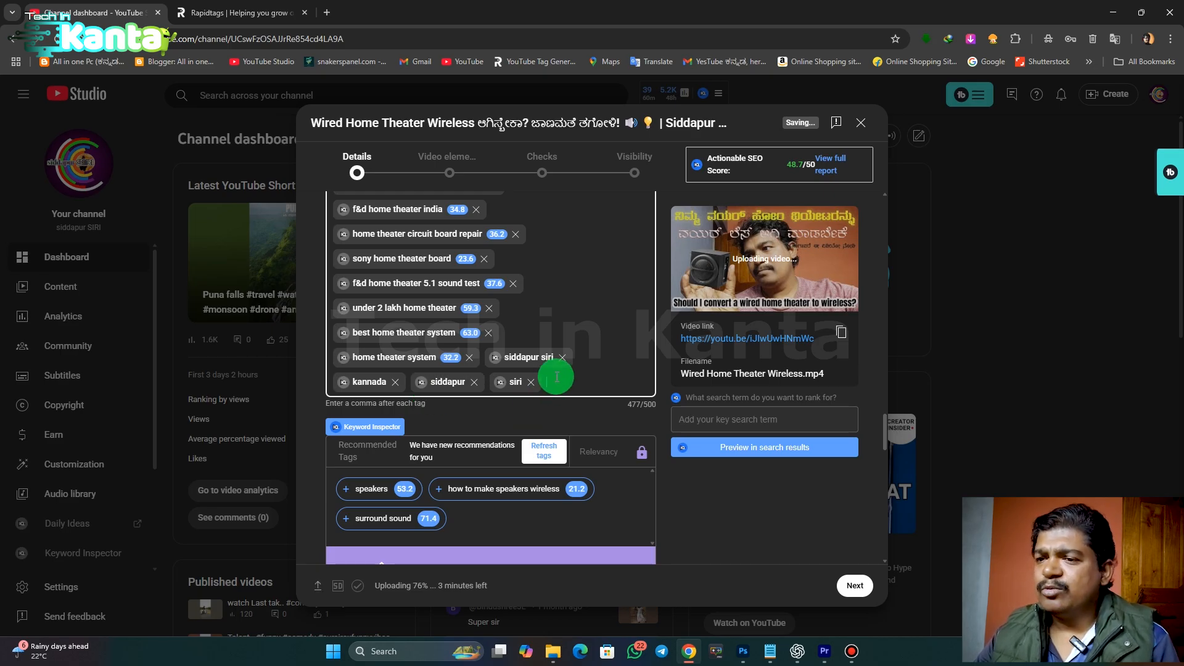
click(593, 370)
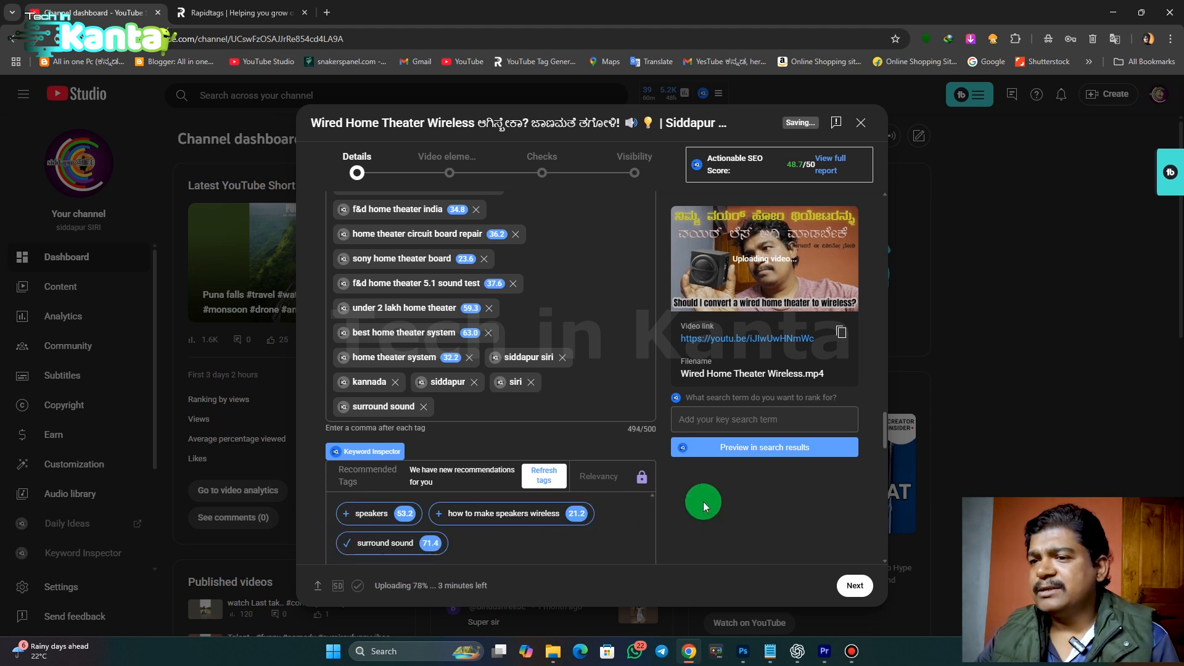
Step: Set the video's recording date to Jul 30, 2025
scroll(703, 501, down, 4)
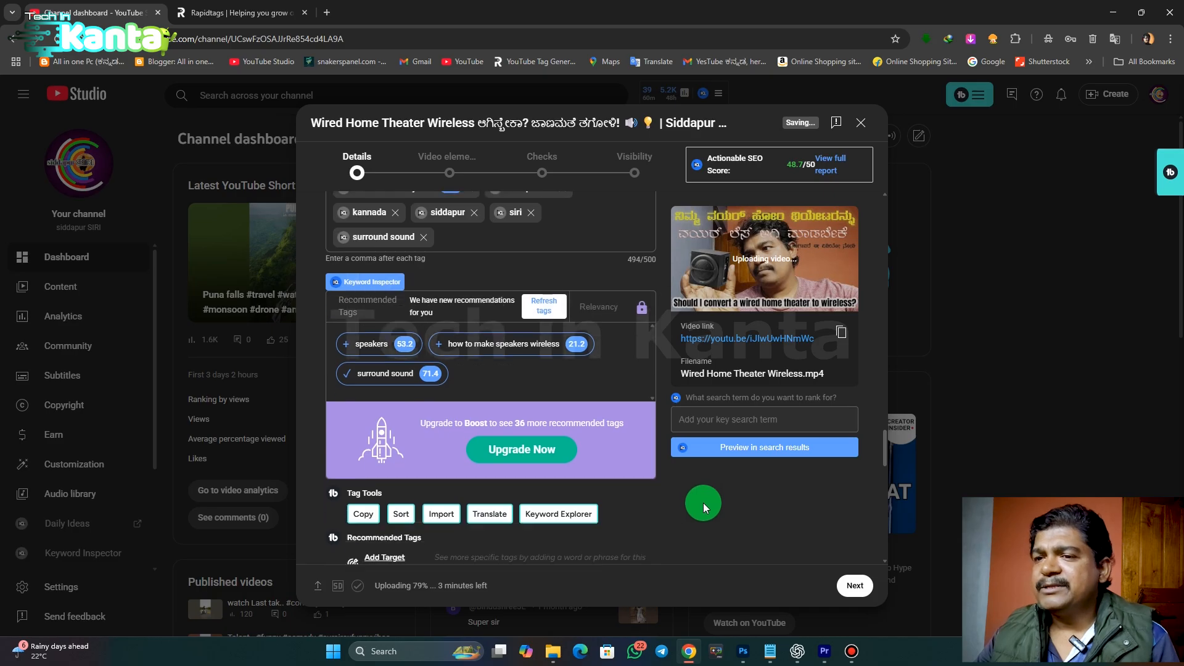
scroll(703, 502, down, 6)
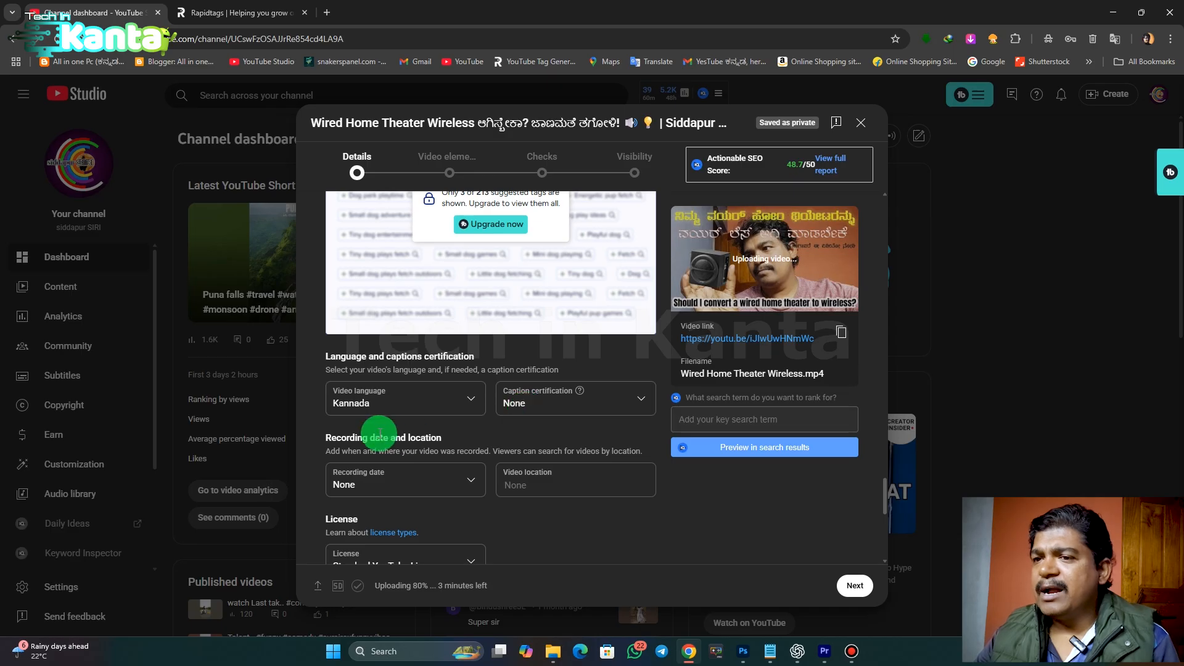
scroll(425, 446, down, 1)
scroll(426, 446, down, 1)
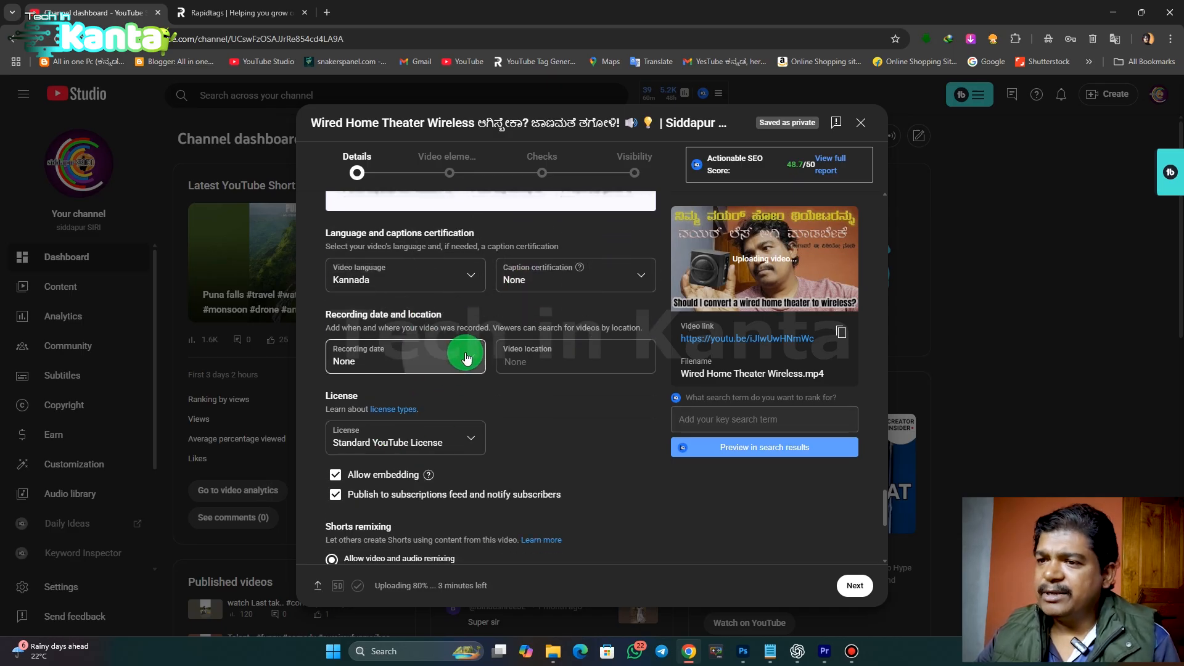
click(464, 356)
click(408, 550)
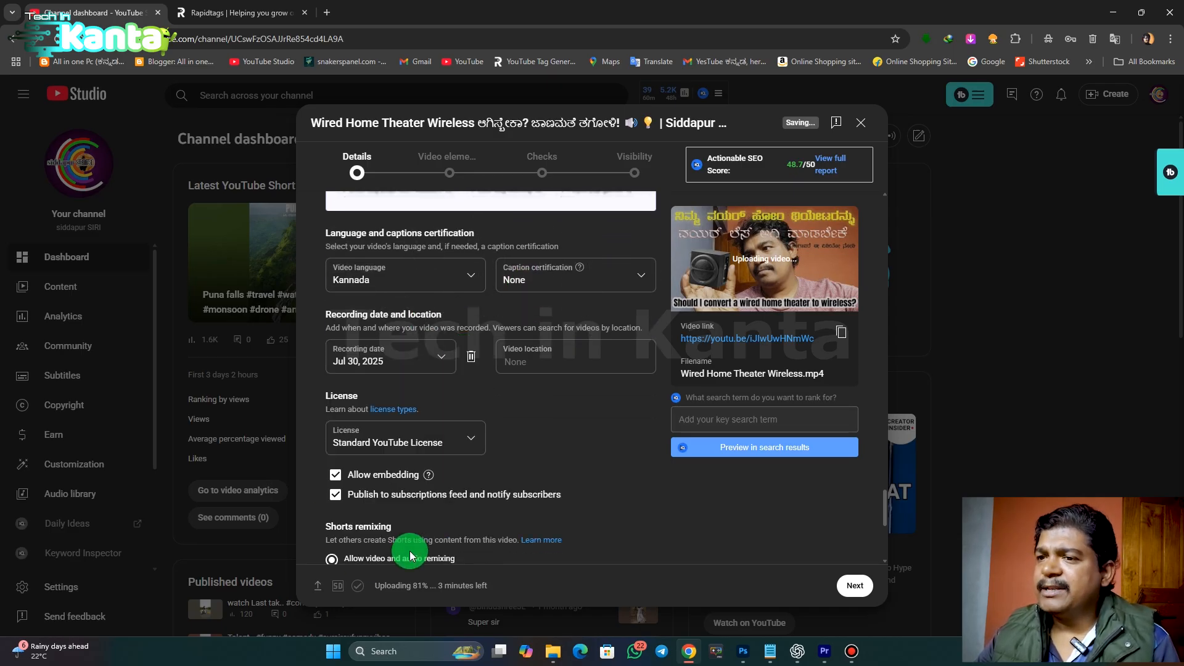
Step: Search for "siddapur" as the video location and choose Siddapur, Karnataka
click(547, 361)
text(sidda)
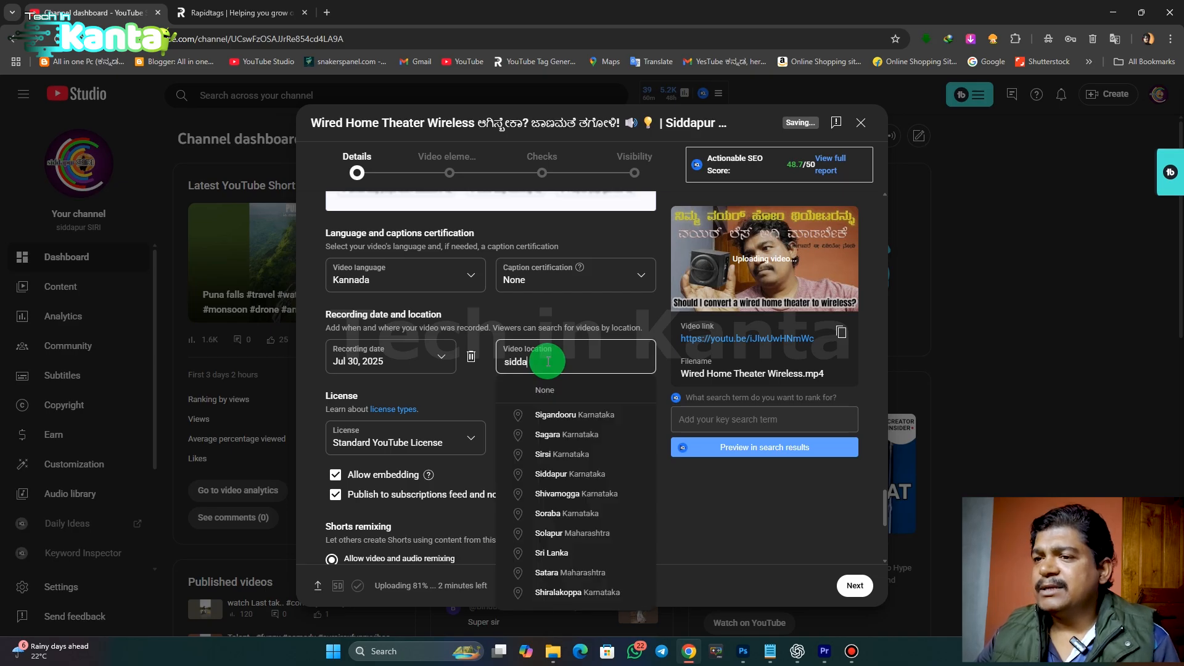
text(pur)
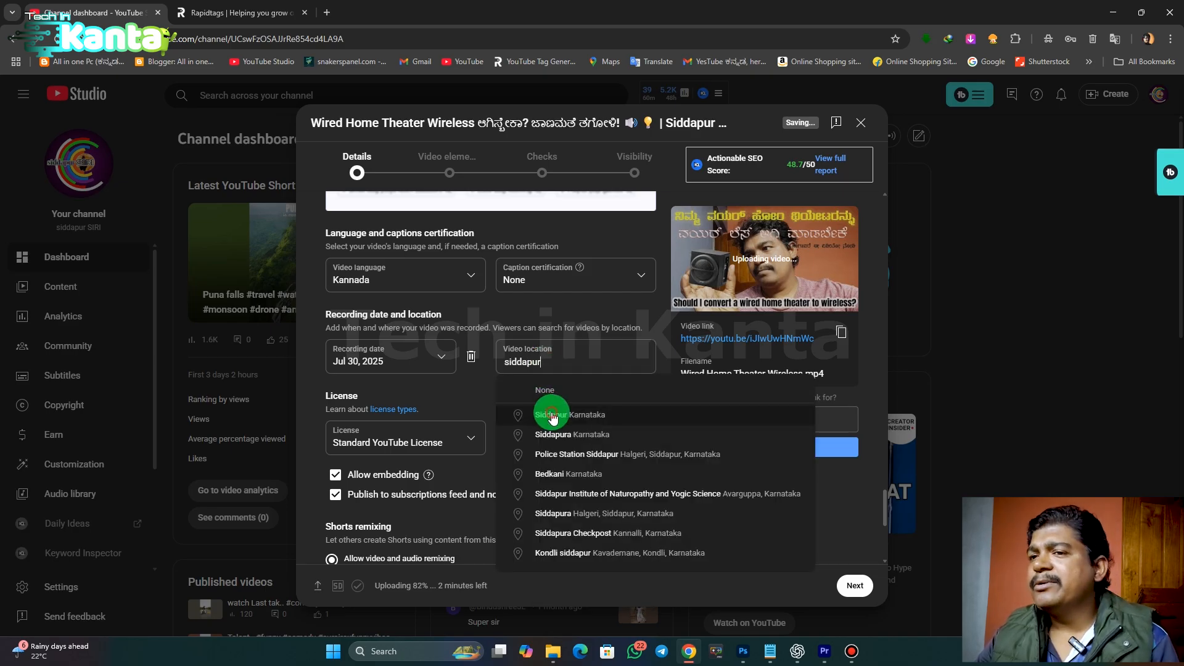
click(553, 416)
Step: Change the video's category to Howto & Style
scroll(552, 414, down, 4)
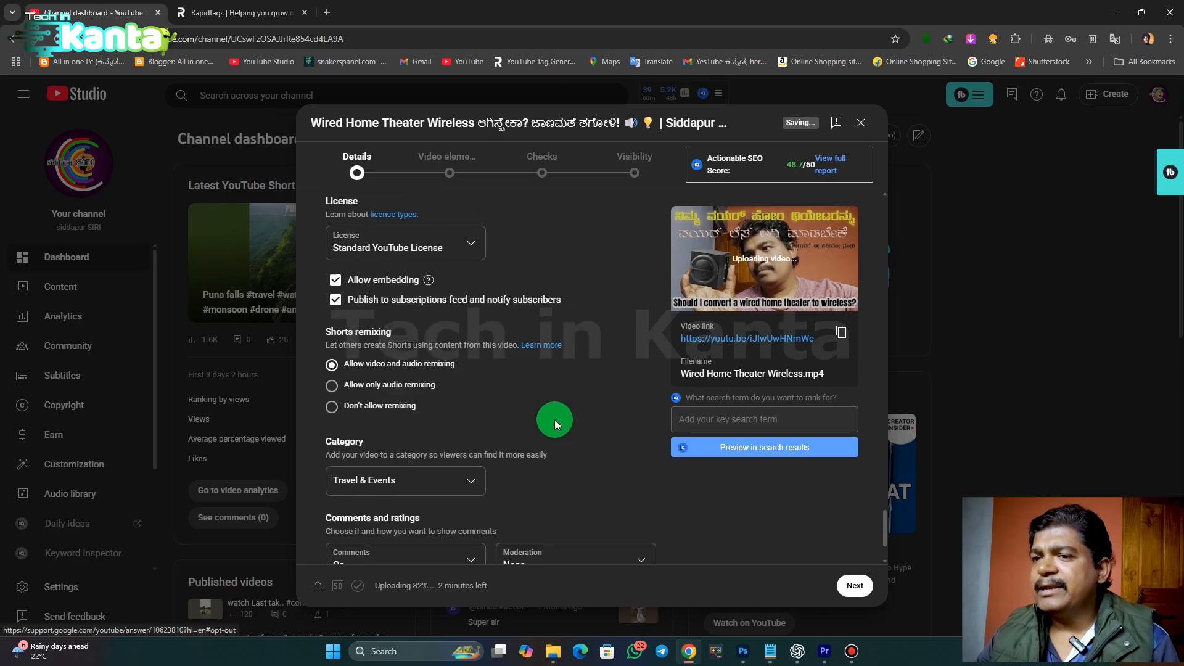
scroll(564, 419, down, 1)
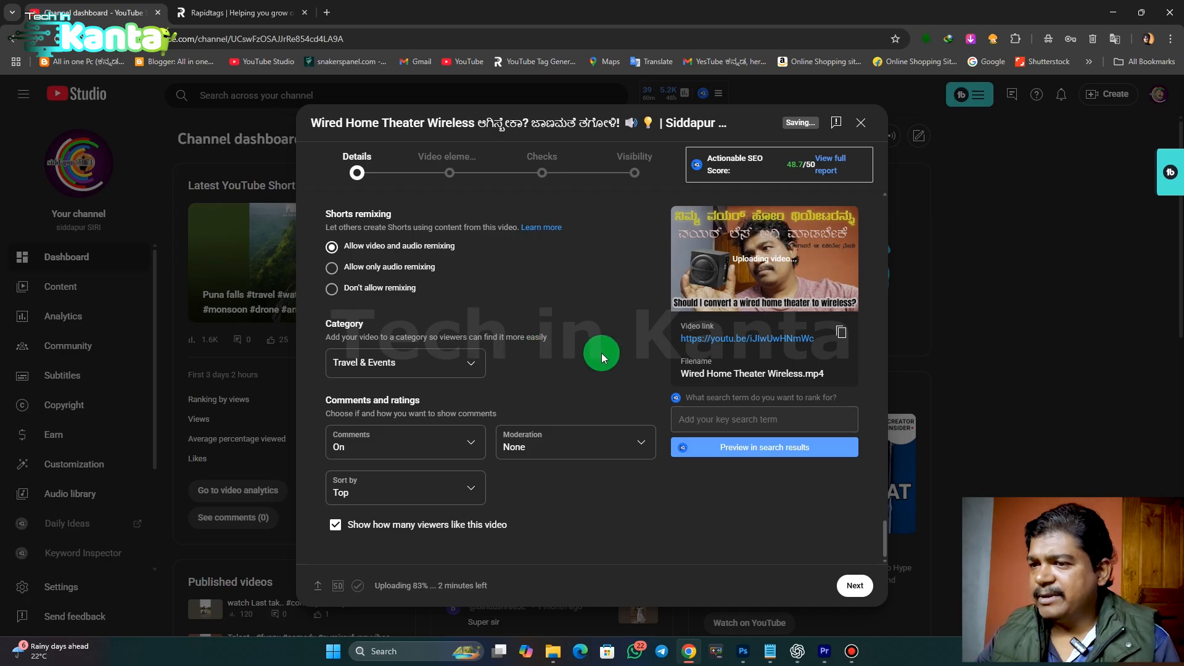
click(473, 369)
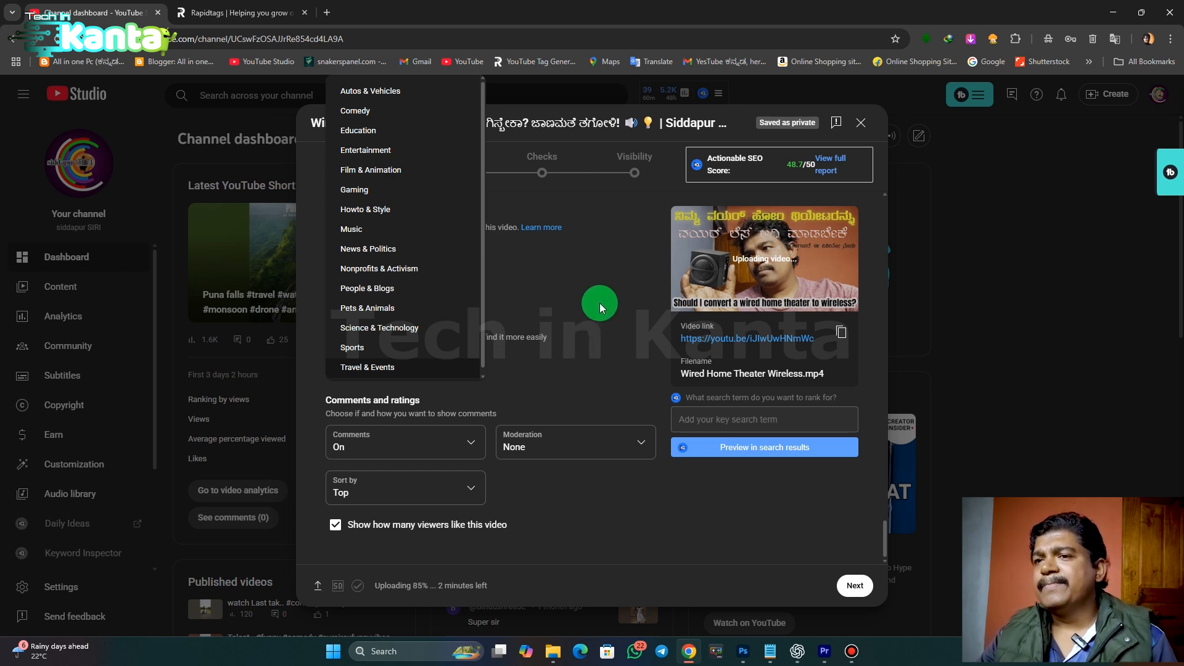
click(381, 208)
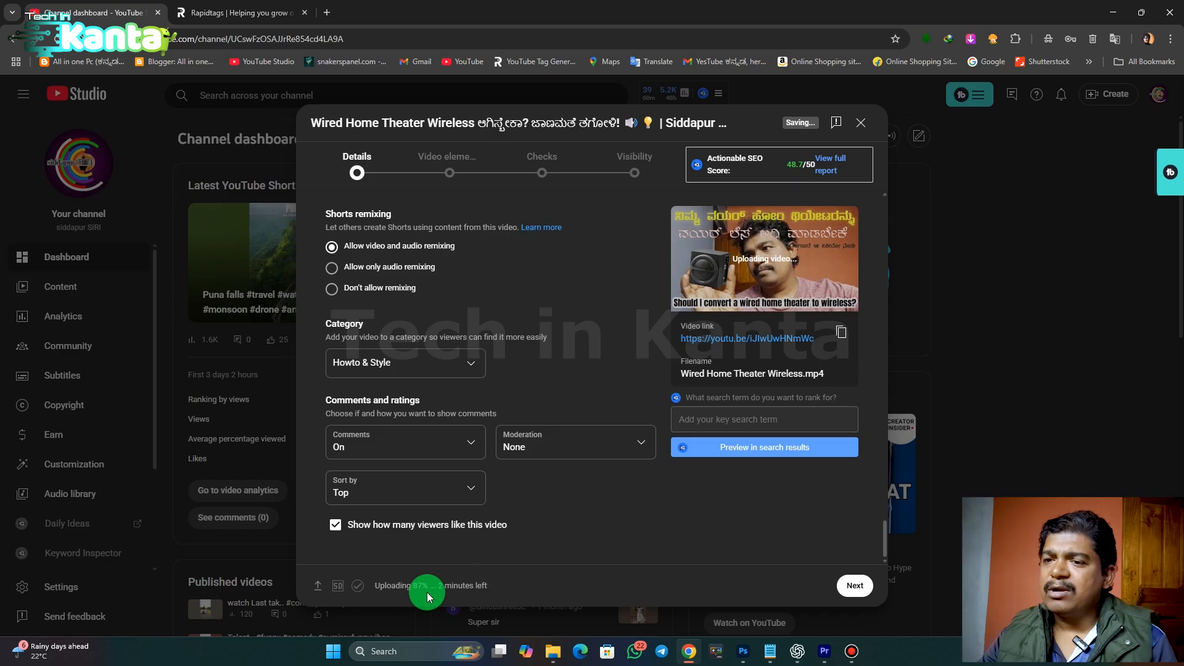
Step: Review the completed video details from the category back up through the tags, playlist, thumbnail and description to the title
scroll(655, 492, up, 8)
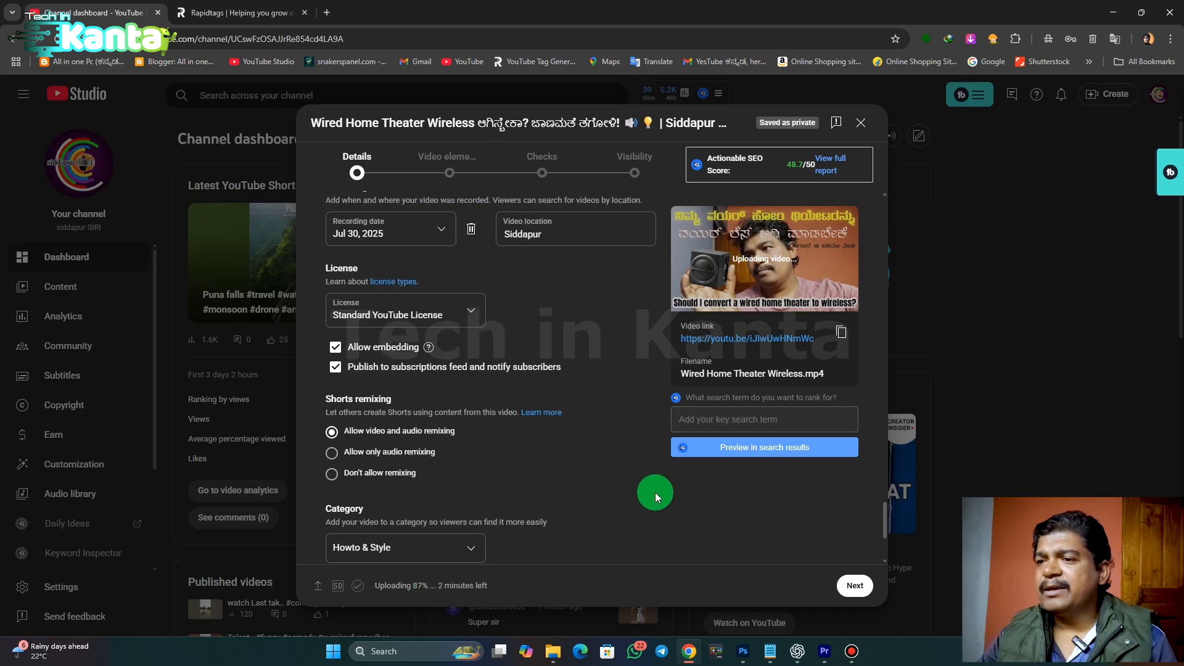
scroll(655, 492, up, 10)
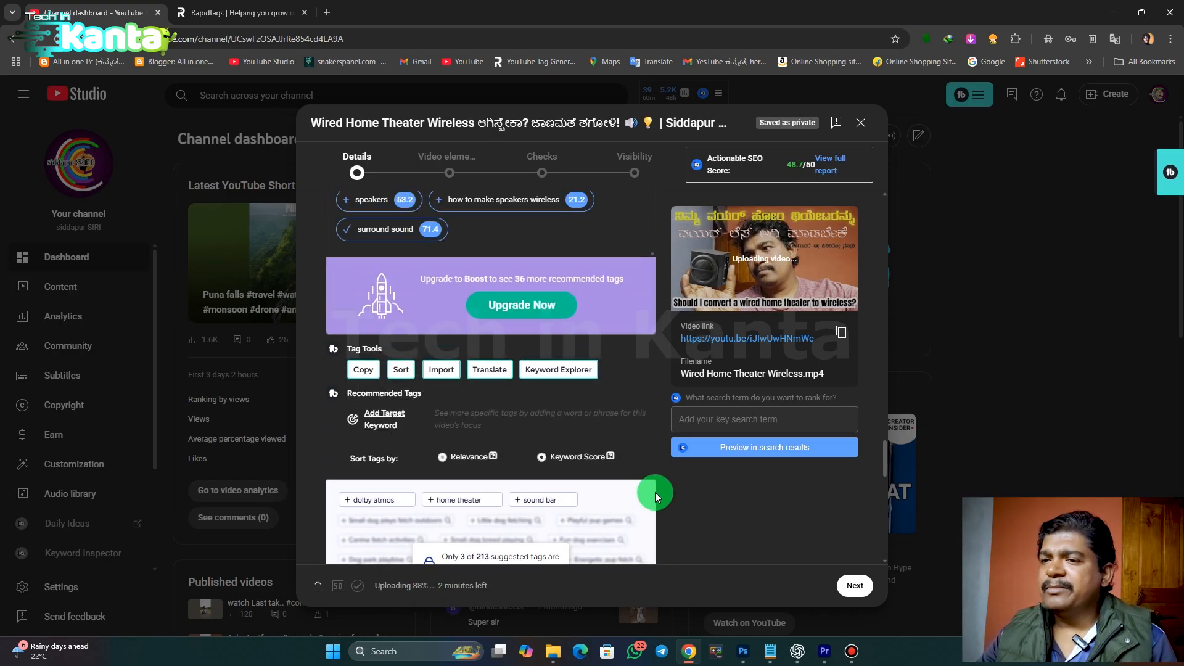
scroll(655, 492, up, 10)
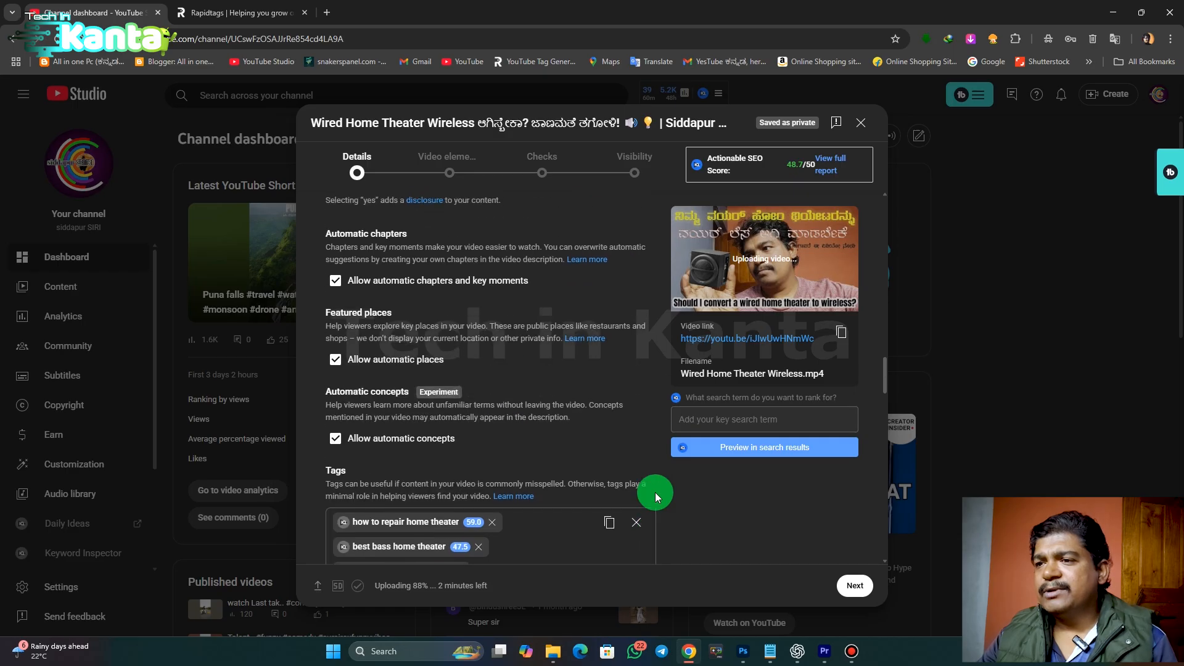
scroll(655, 492, up, 10)
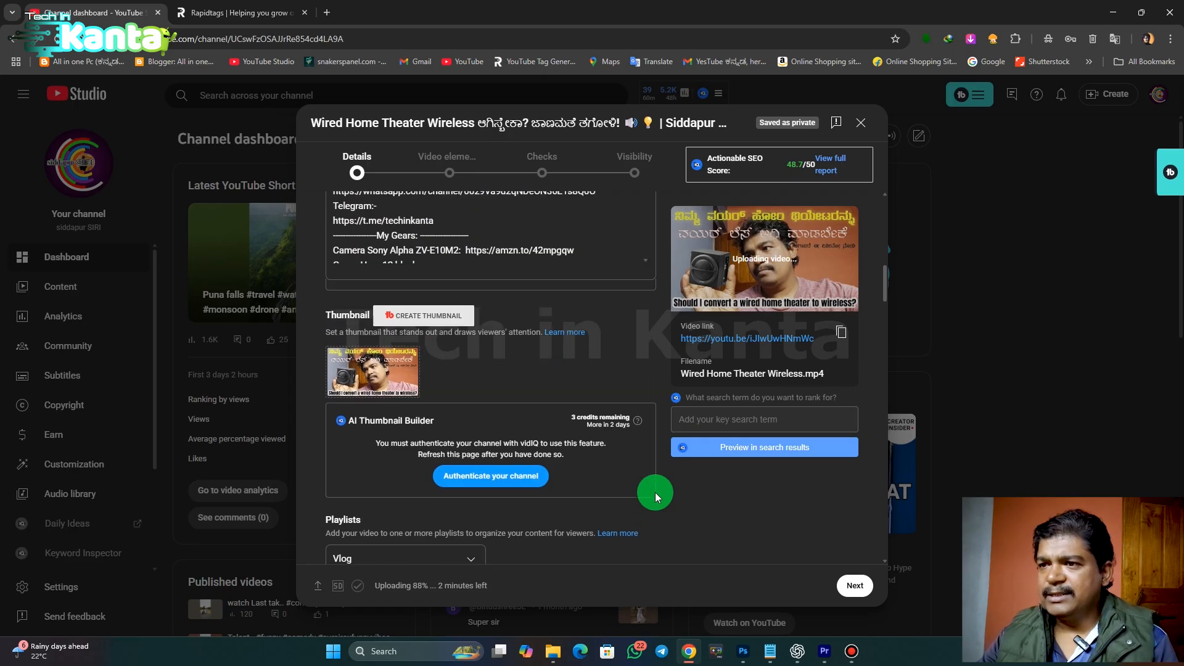
scroll(654, 492, up, 3)
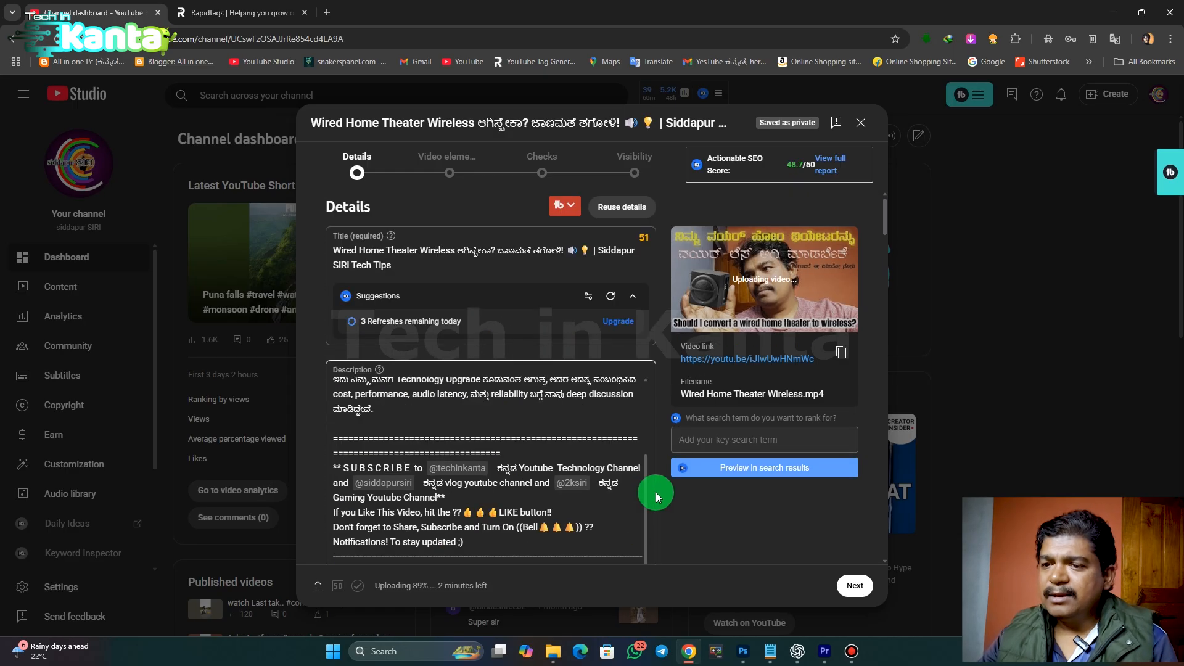
scroll(656, 492, down, 4)
scroll(656, 492, up, 4)
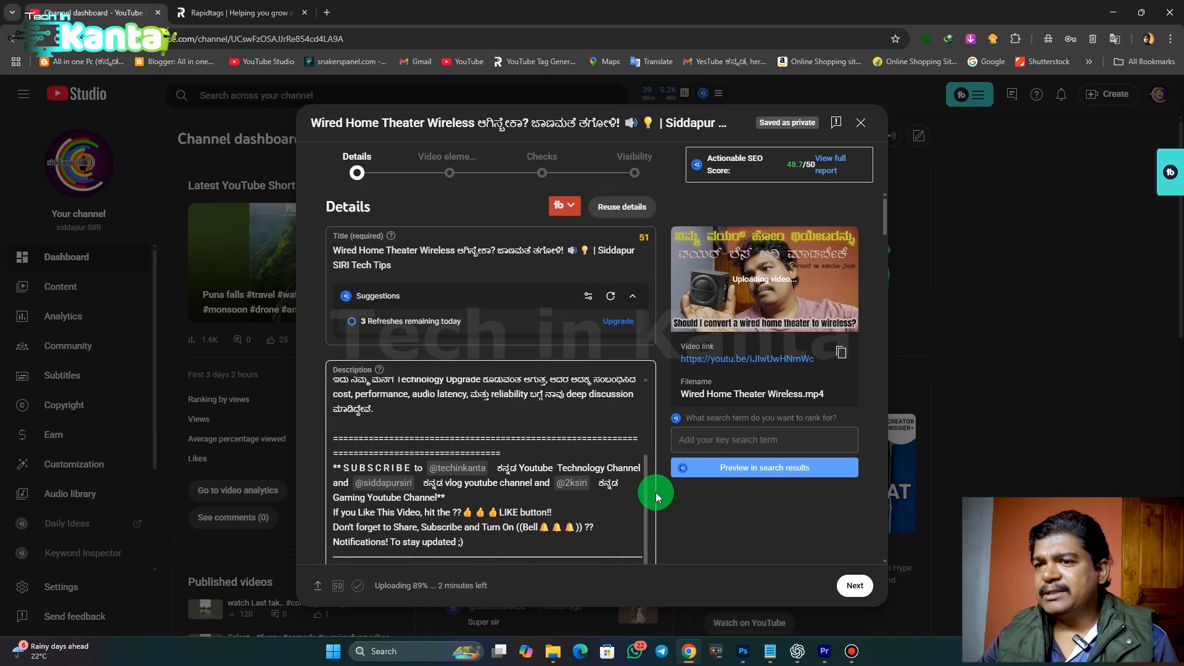
click(531, 272)
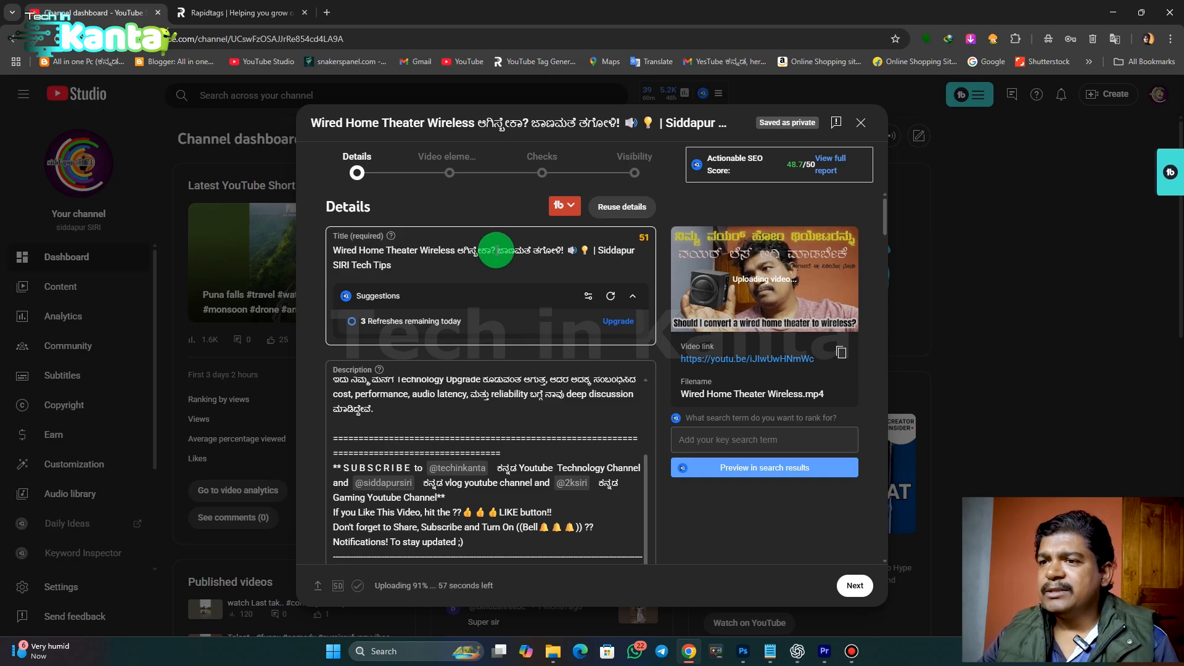
Step: Shorten the video title by deleting the second Kannada phrase and its exclamation mark, between the question mark and the speaker emoji
drag(496, 249, 552, 273)
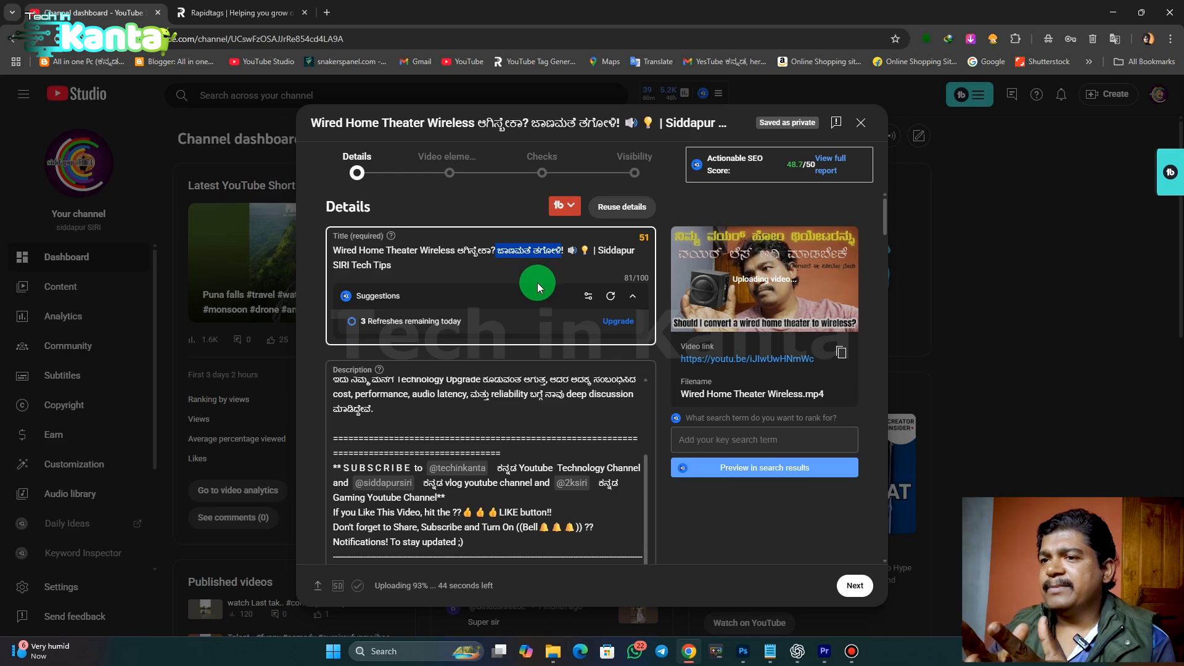
key(BackSpace)
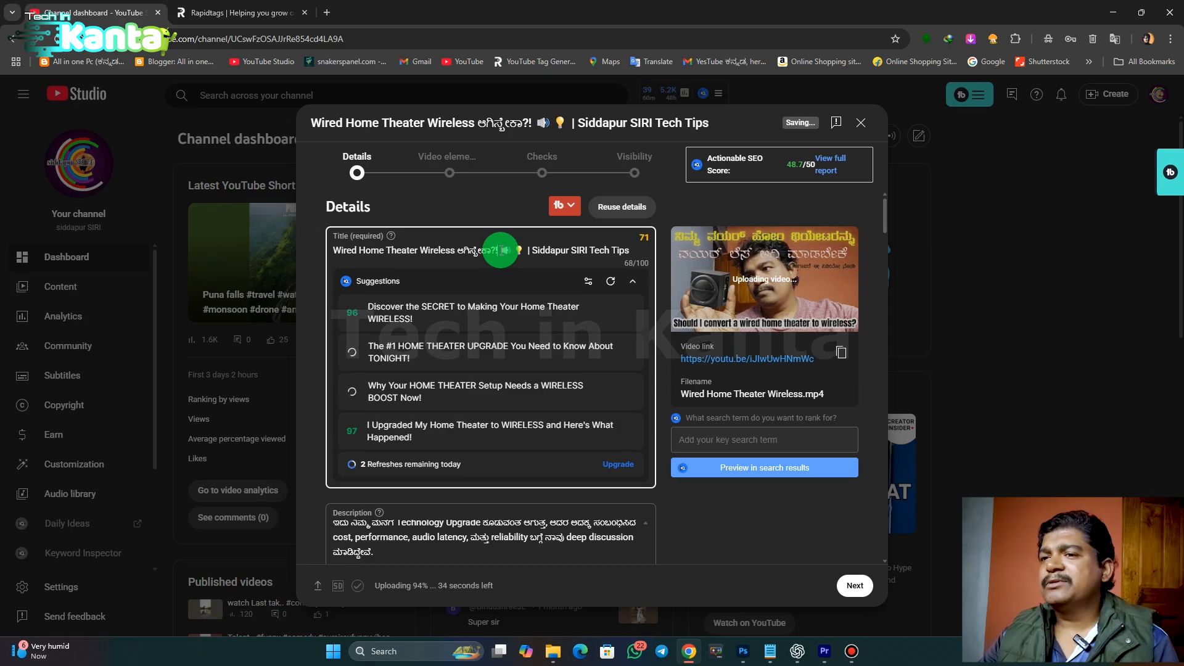
key(BackSpace)
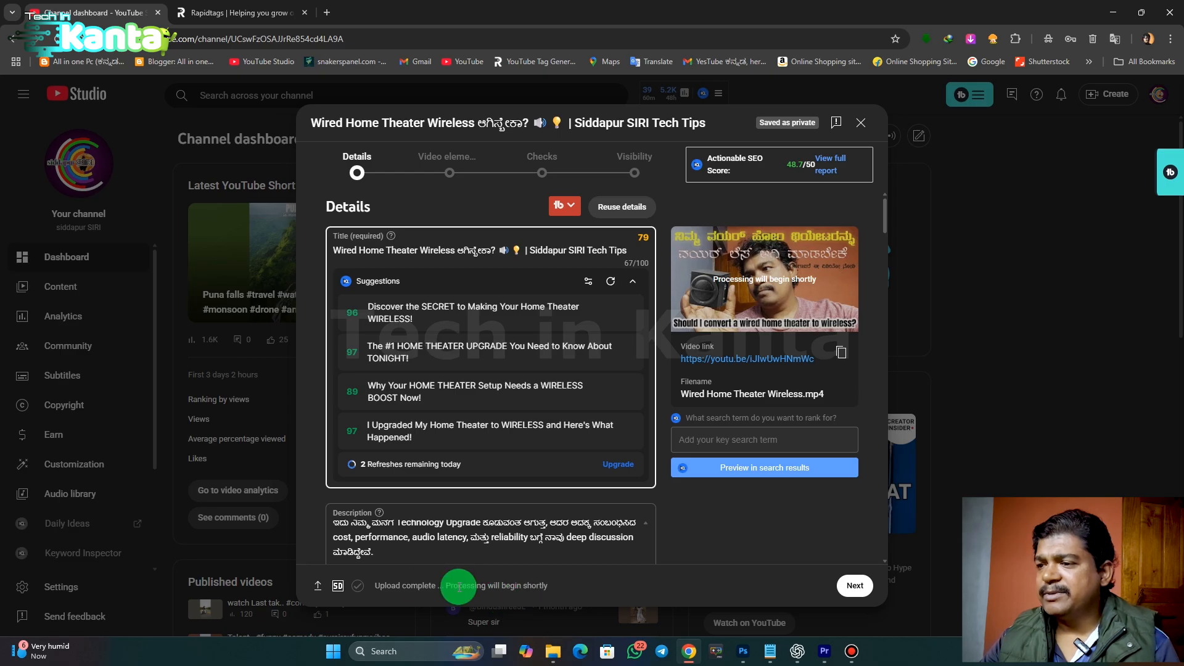
Step: Add an end screen with the two-video layout, moving Most recent upload to the frame's right edge and levelling Best for viewer with it
click(854, 587)
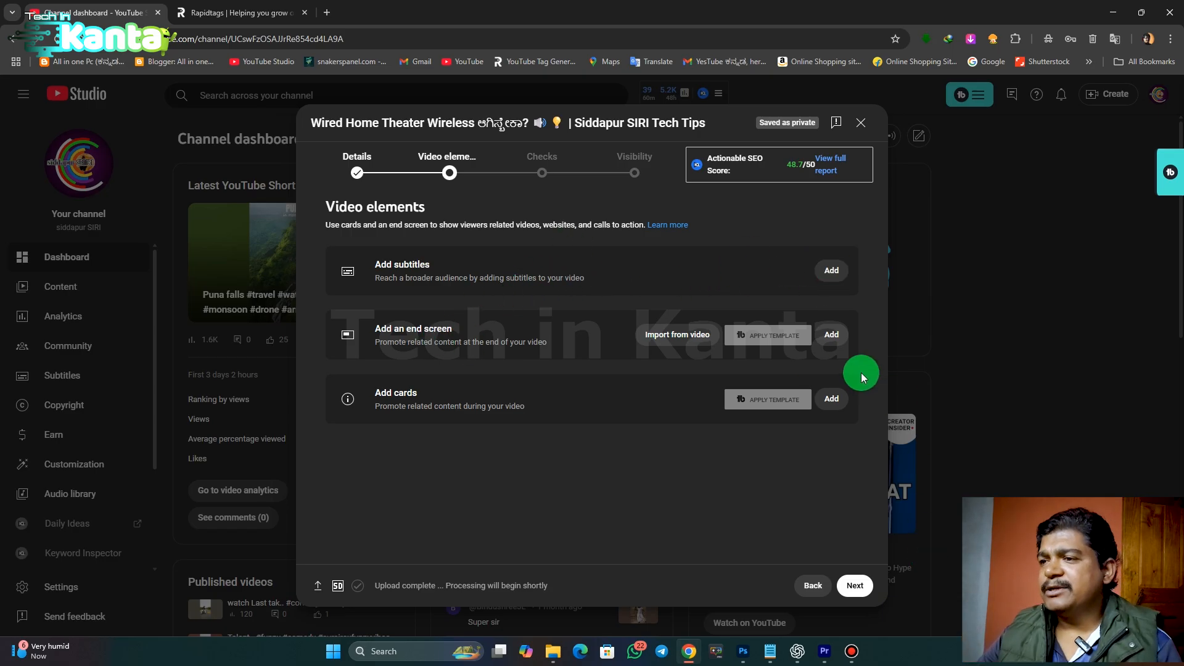
click(839, 338)
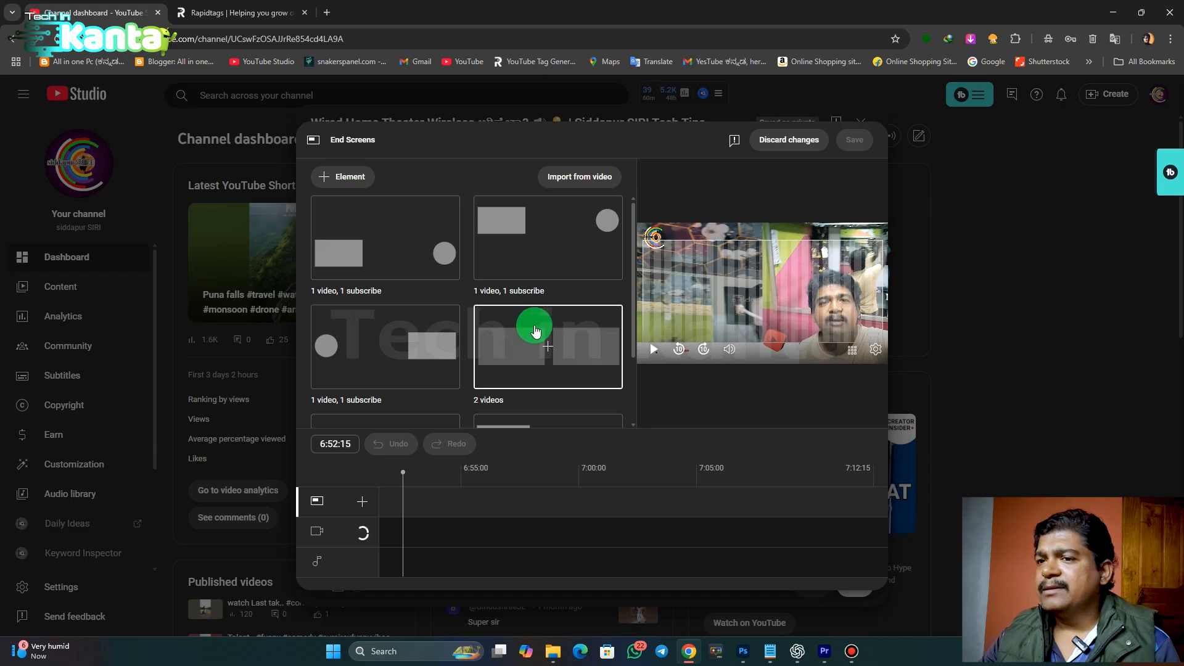
click(527, 351)
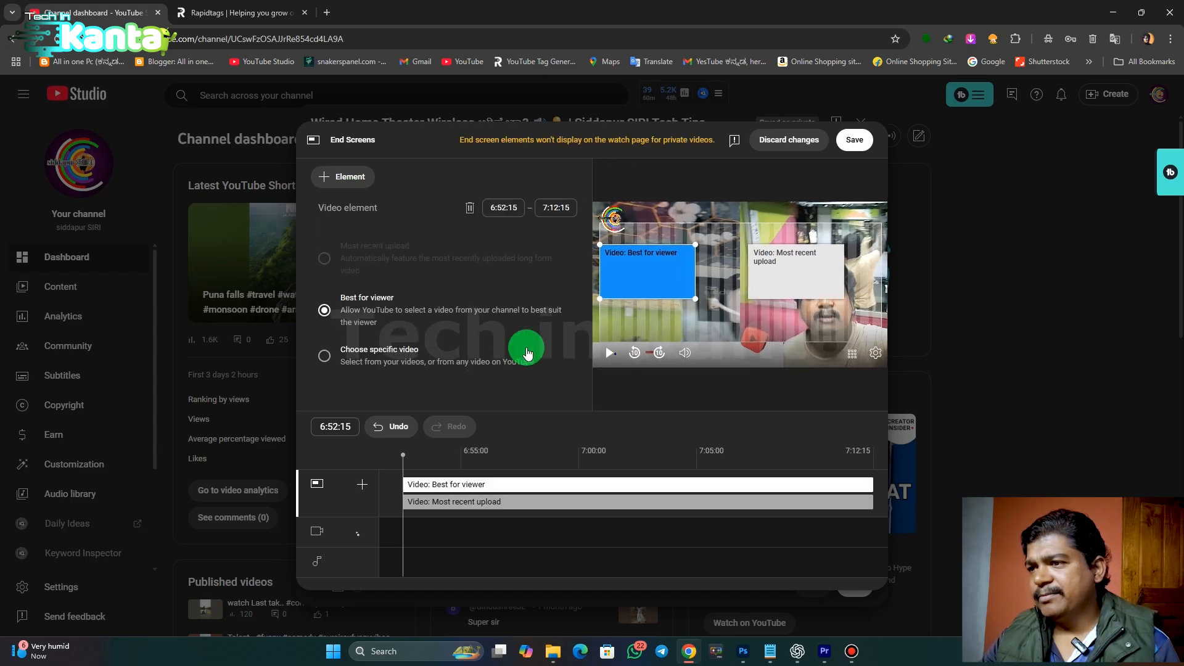
drag(822, 279, 859, 285)
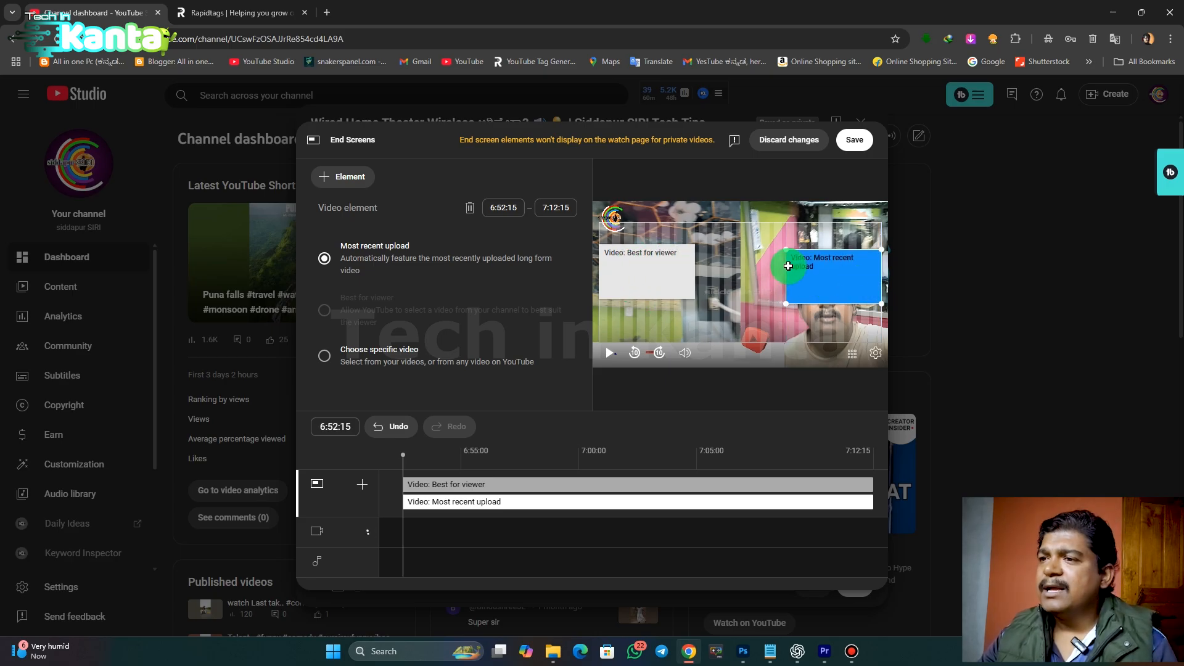
drag(642, 273, 642, 276)
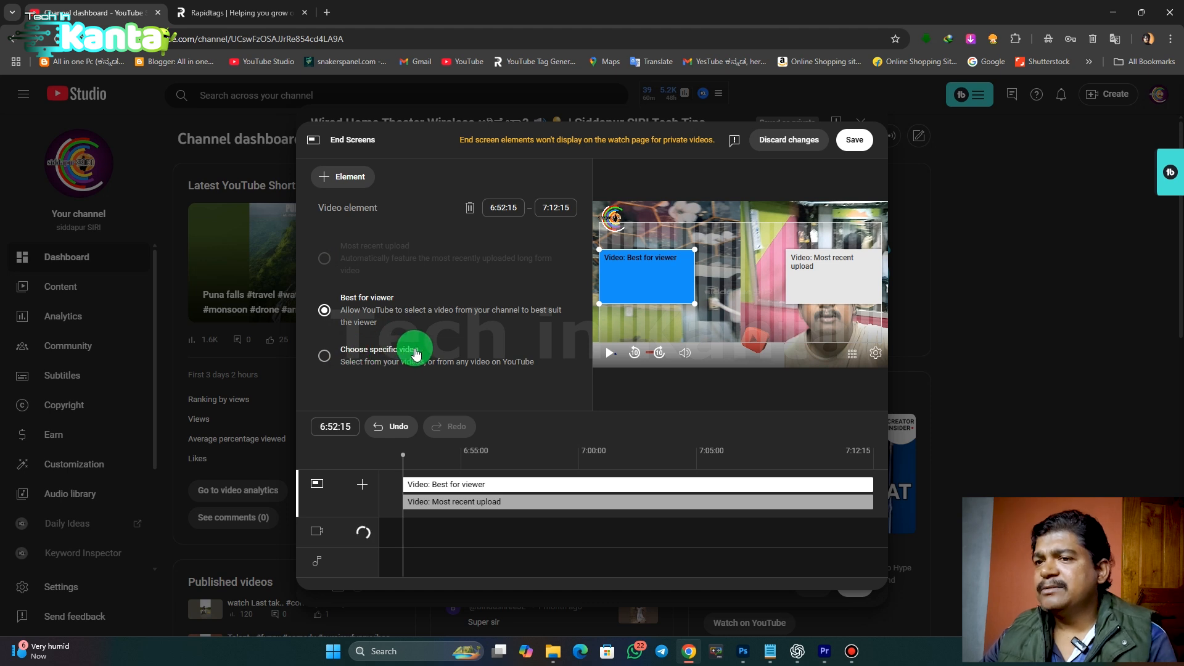
click(325, 357)
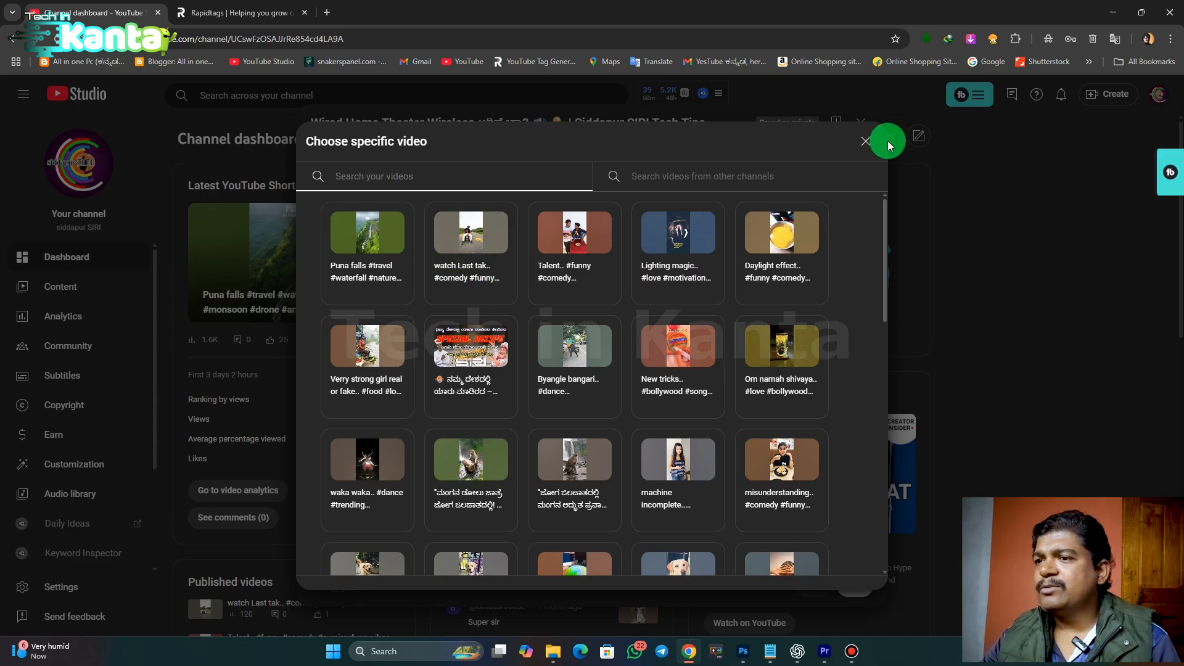
click(866, 141)
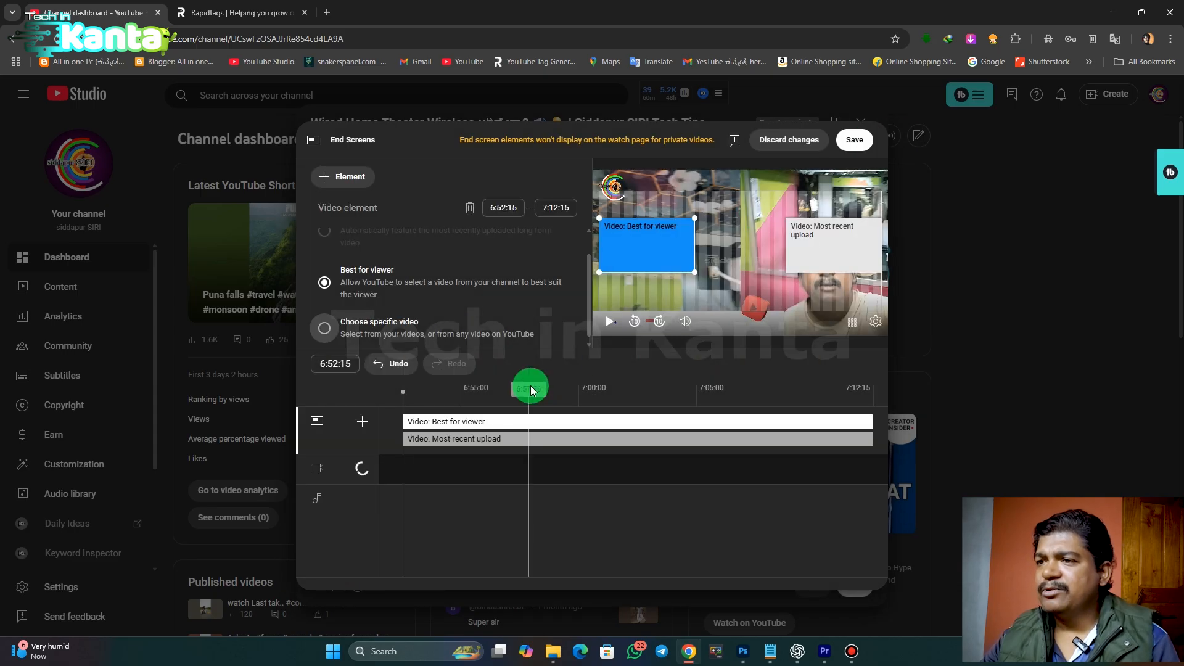
click(363, 423)
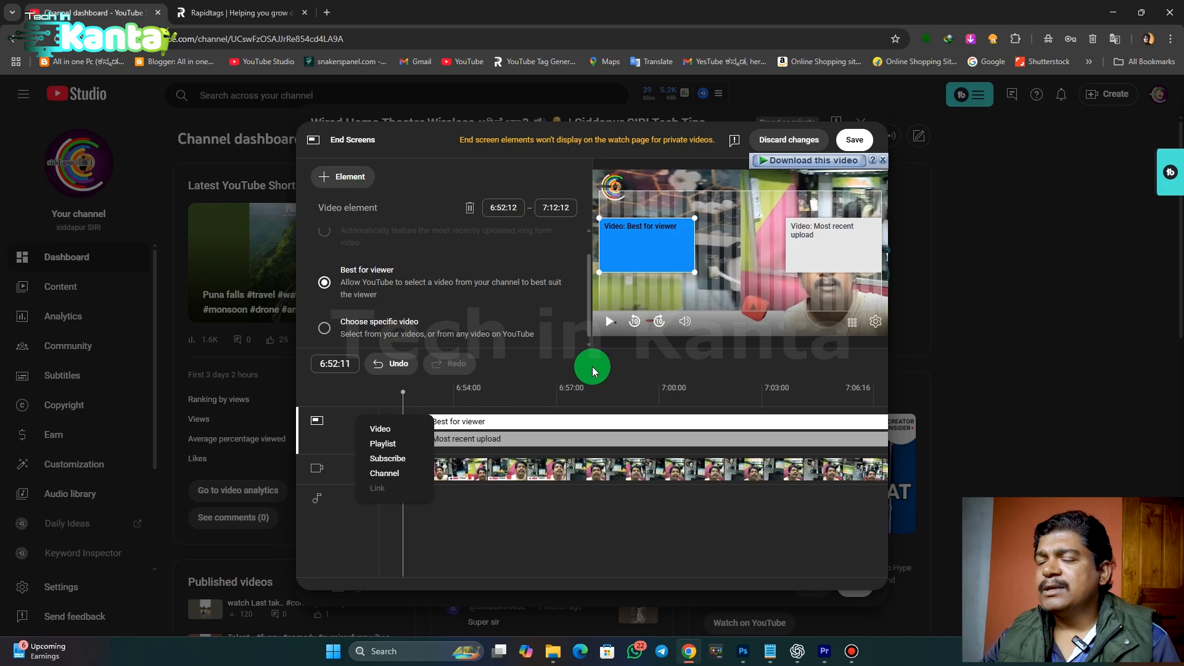
click(489, 264)
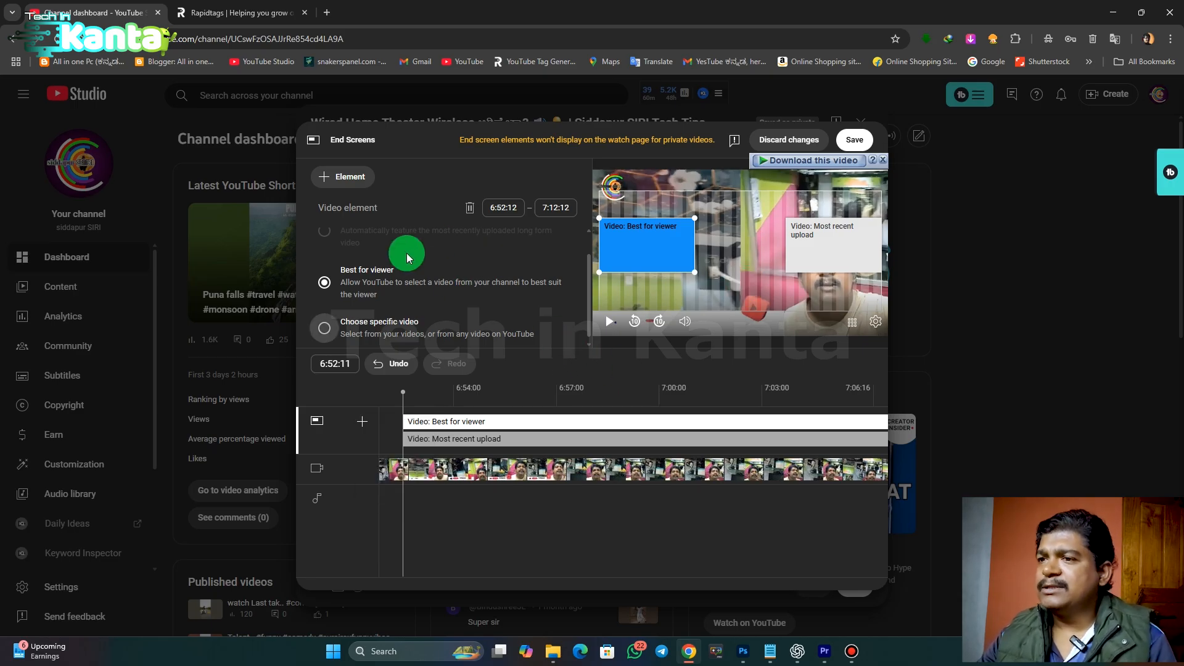
Step: Save the end screen and add a video card at 1:59:23 linking to the channel's Kannada-titled "SPECIAL RE..." video
click(854, 142)
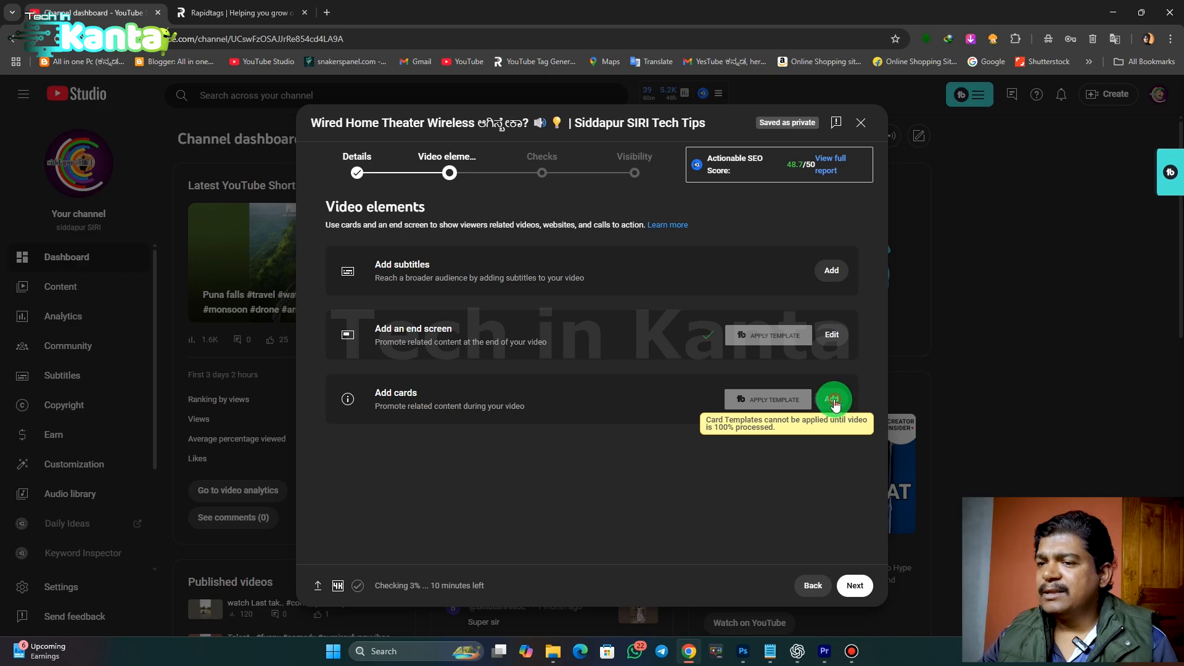
click(833, 400)
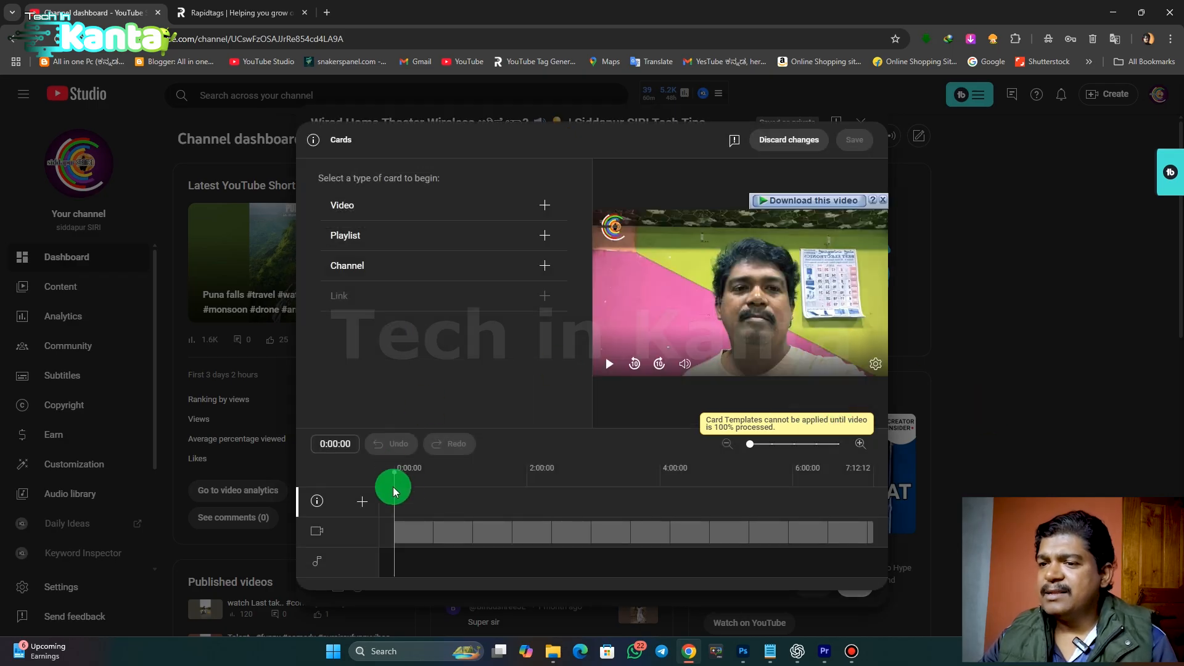
drag(393, 473, 525, 466)
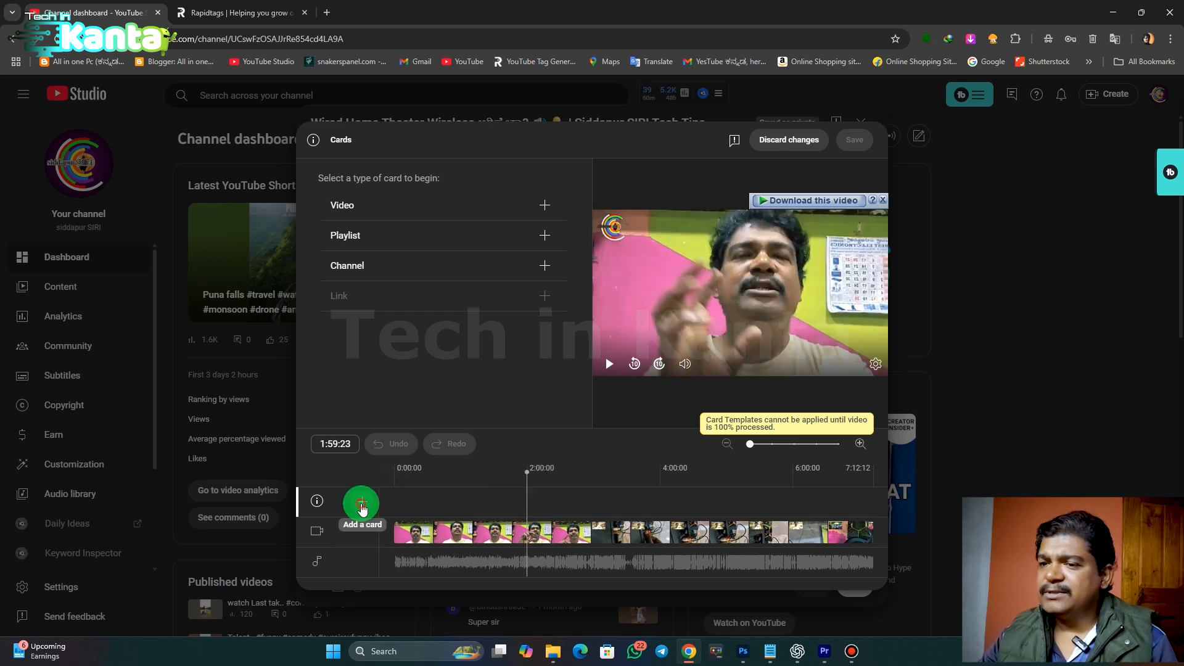
click(362, 502)
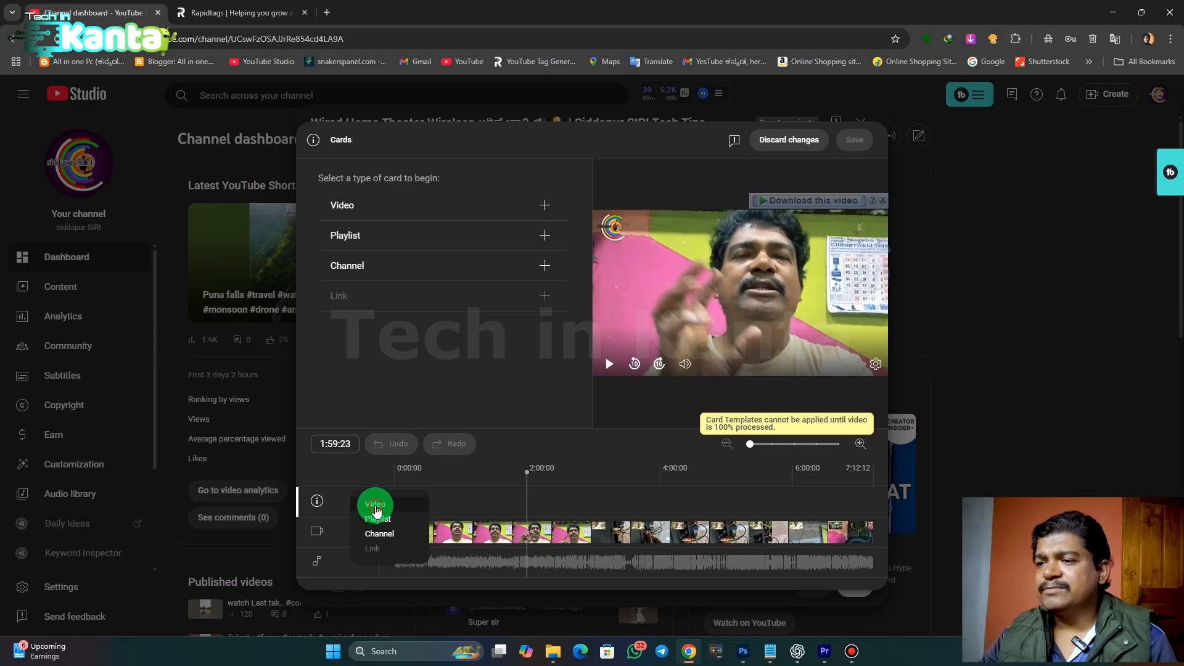
click(374, 505)
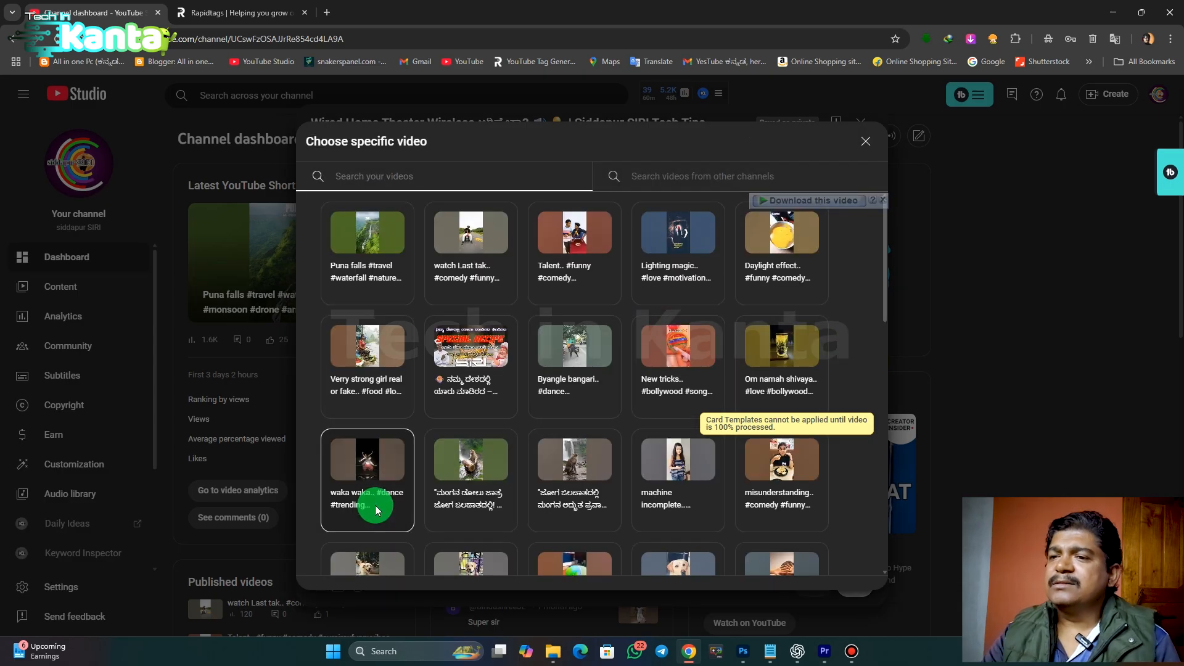
click(467, 369)
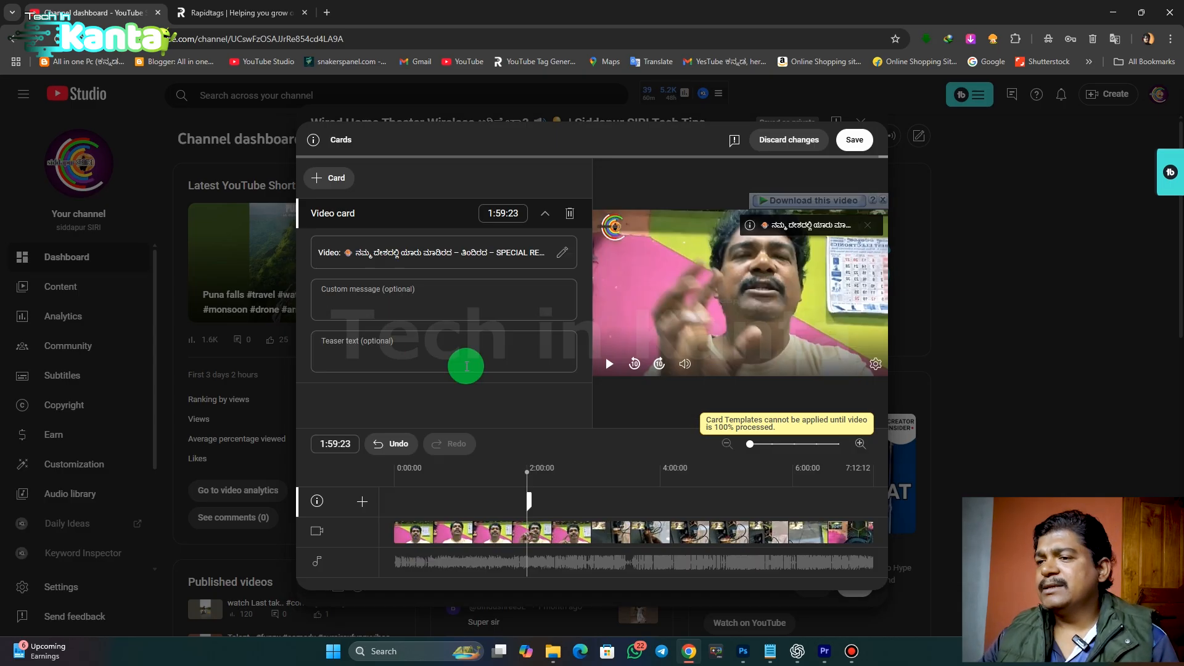
Step: Add a playlist card at 3:59:23 linking to the Vlog playlist
click(660, 487)
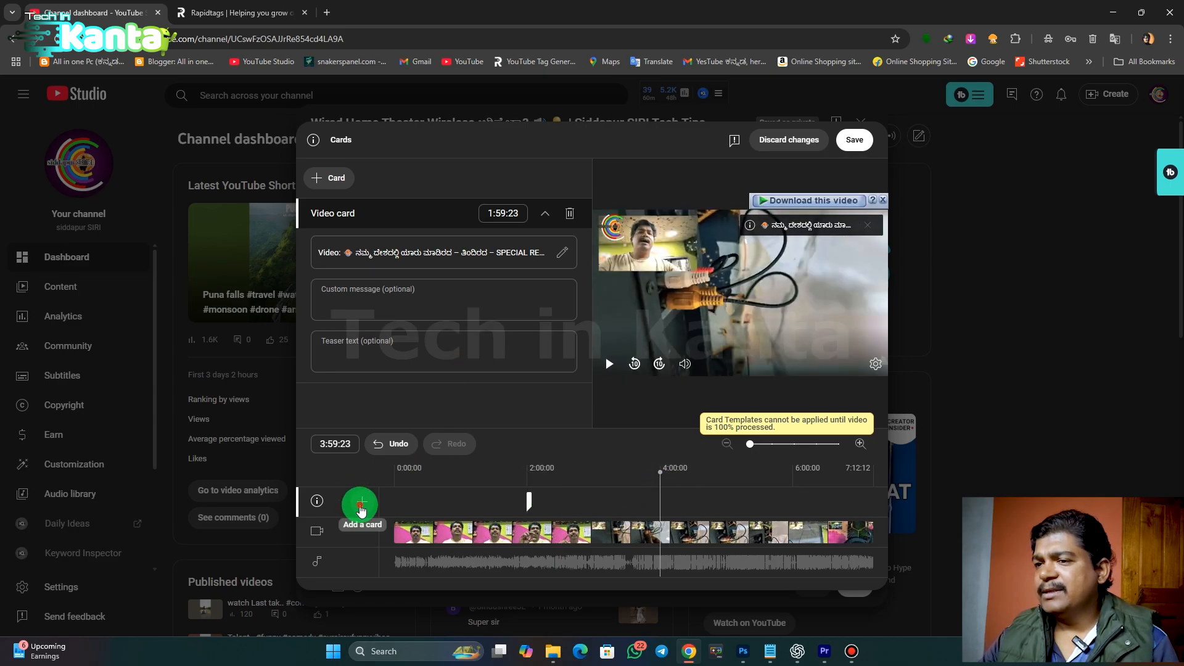
click(361, 502)
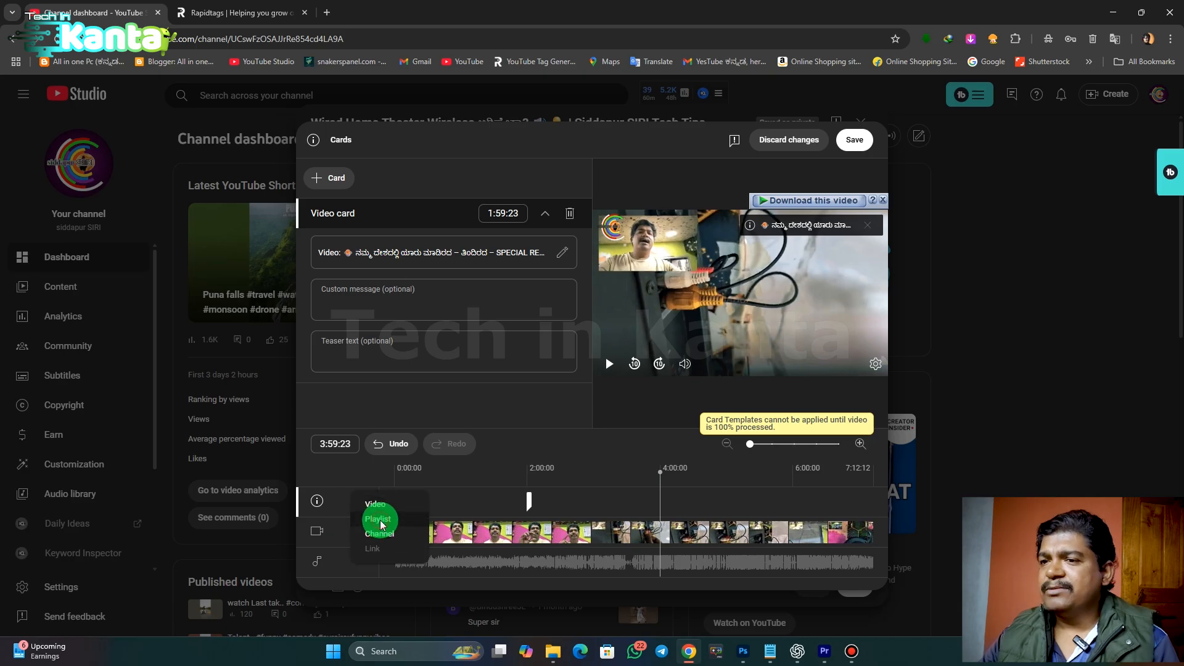
click(379, 521)
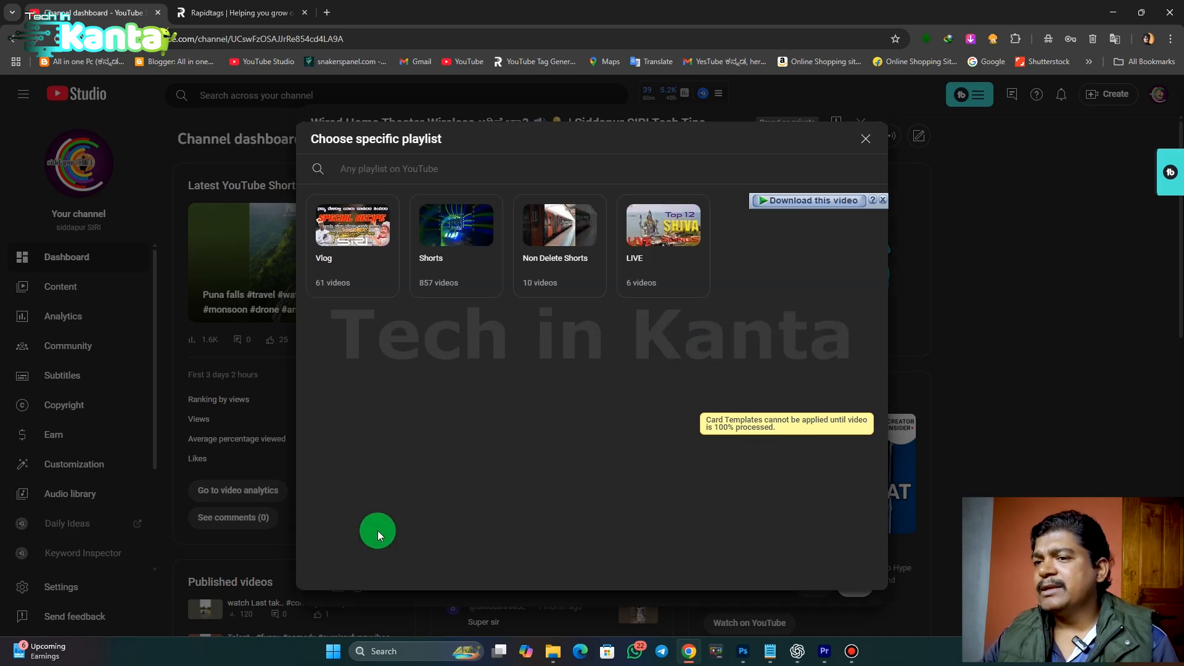
click(340, 252)
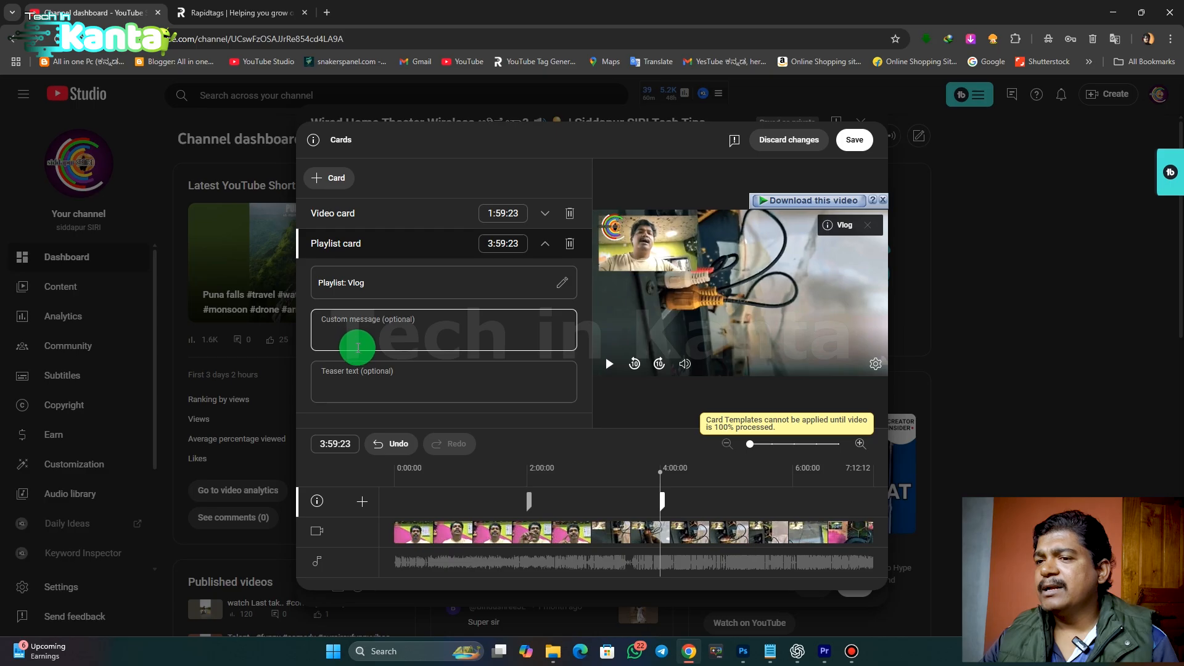
Step: Add a channel card at 5:59:23, searching for "2ksiri" and choosing the 2KSIRI channel
click(793, 482)
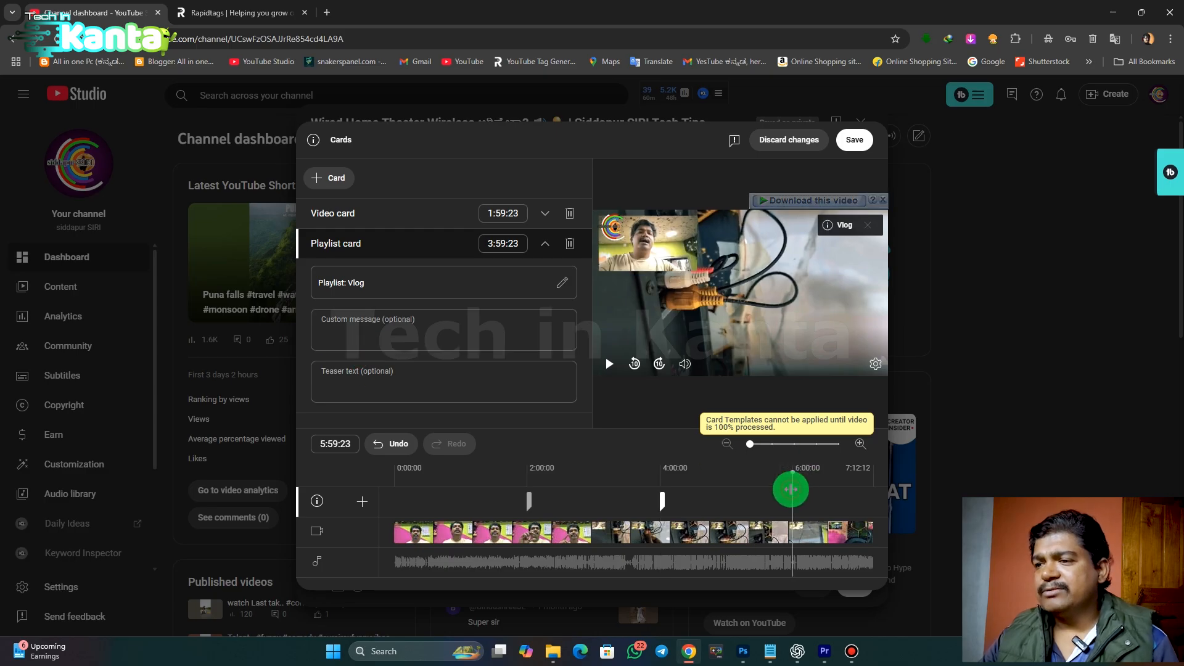
click(362, 501)
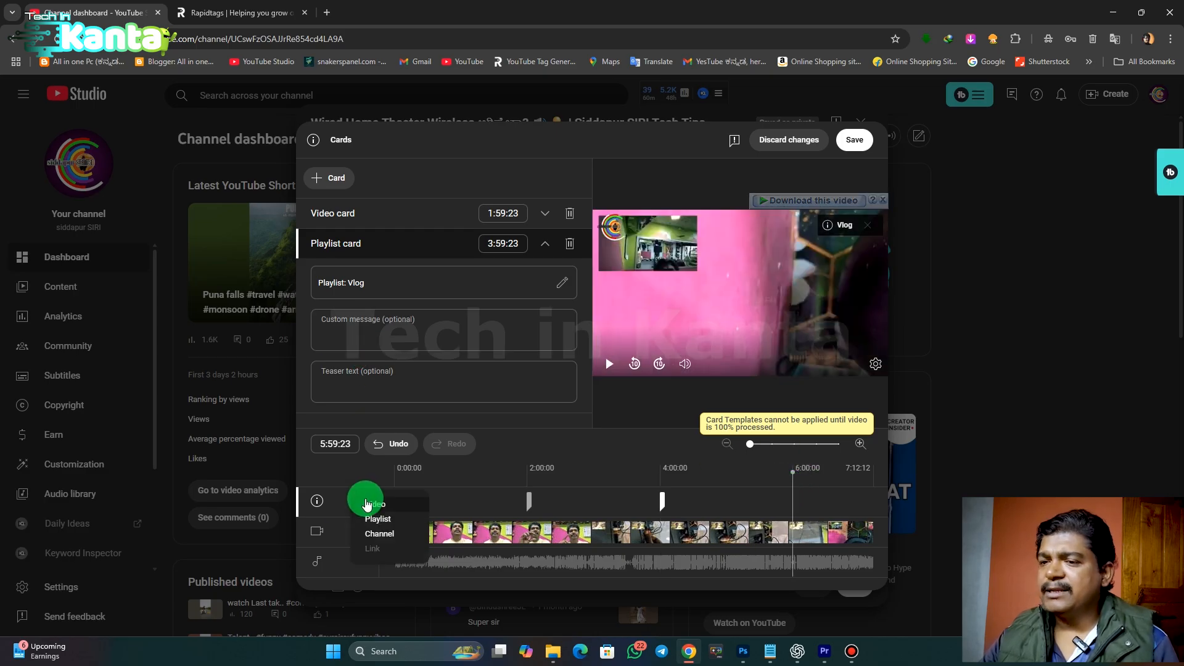
click(374, 534)
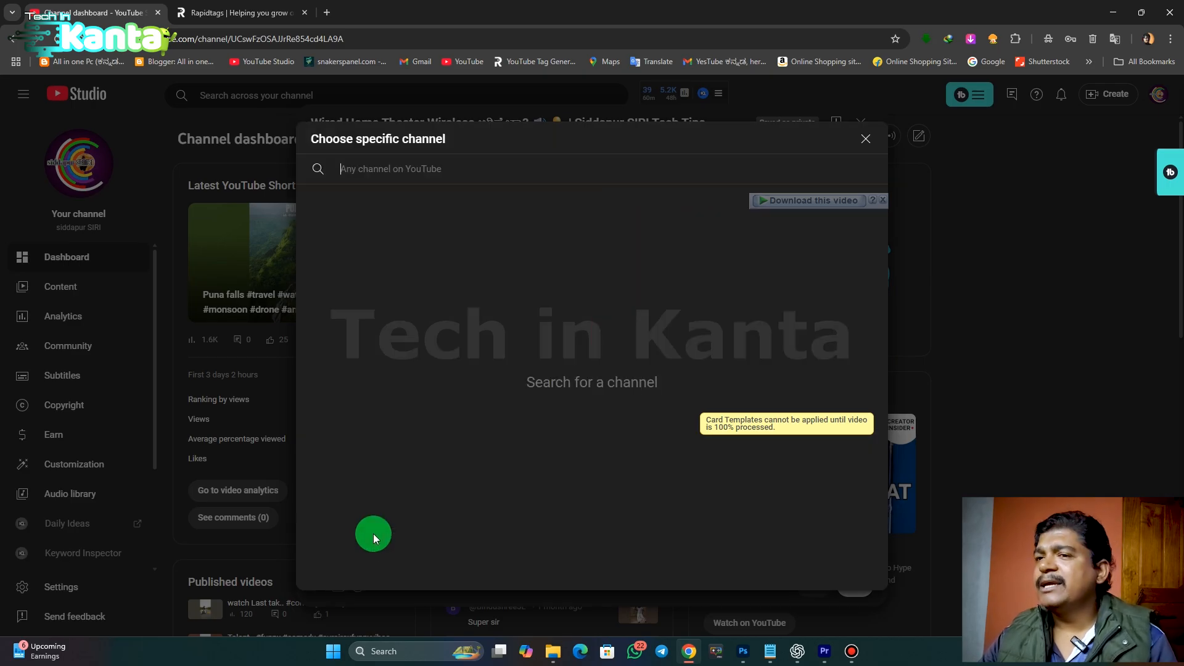
click(423, 171)
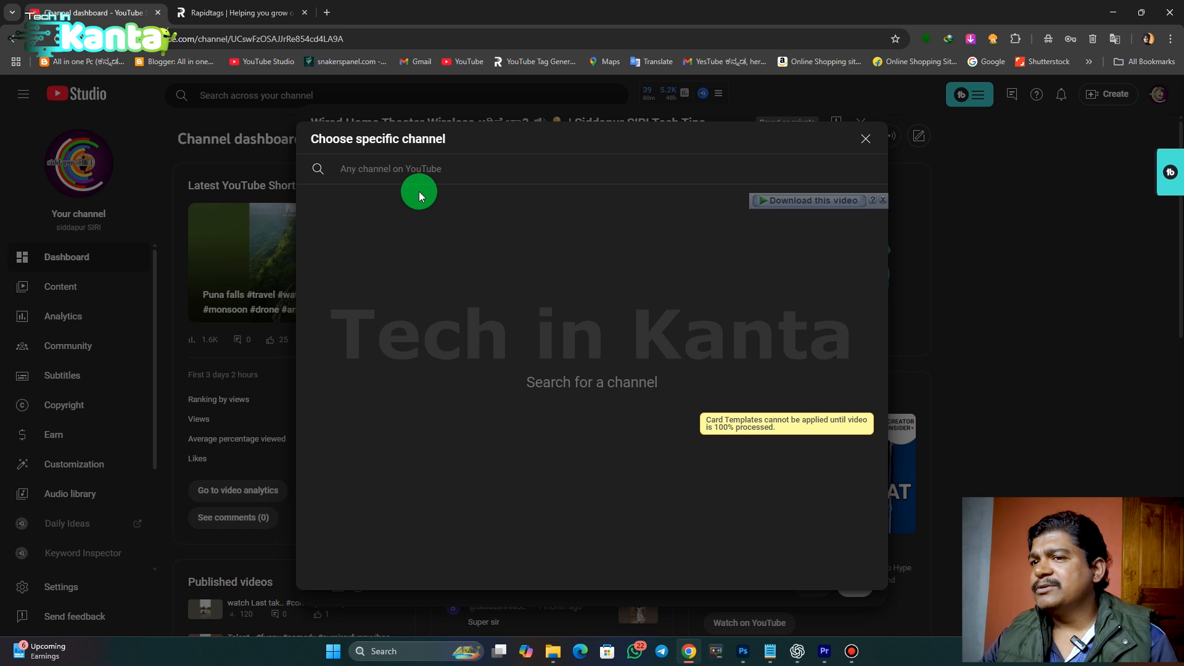
text(2)
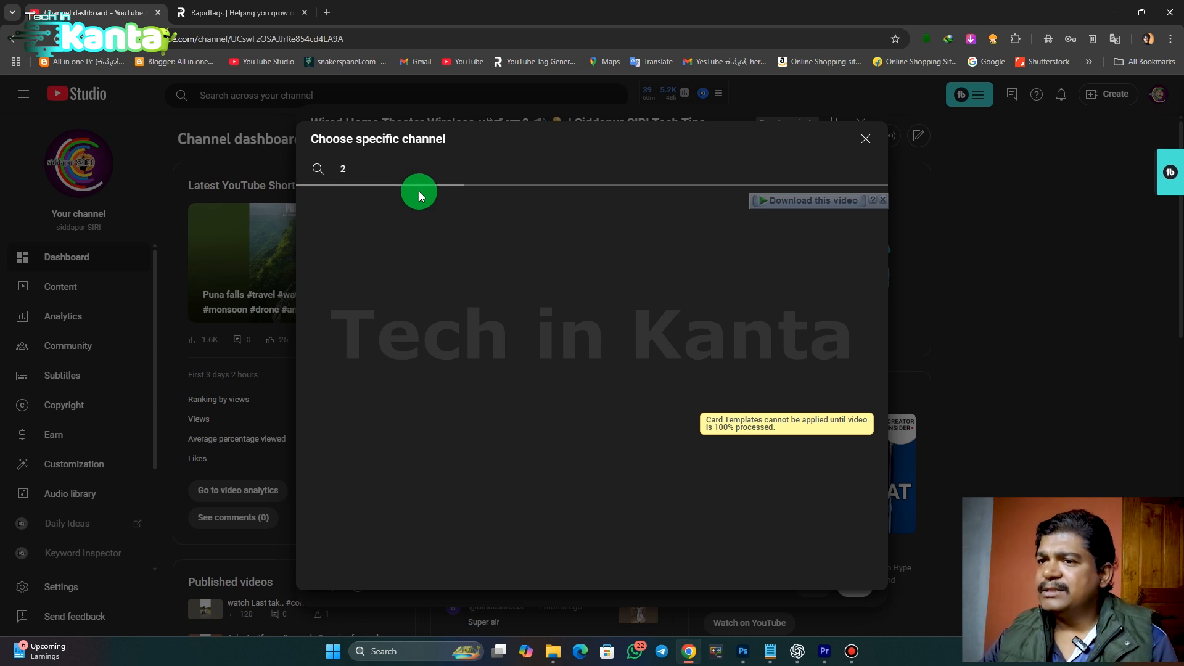
text(ksiri)
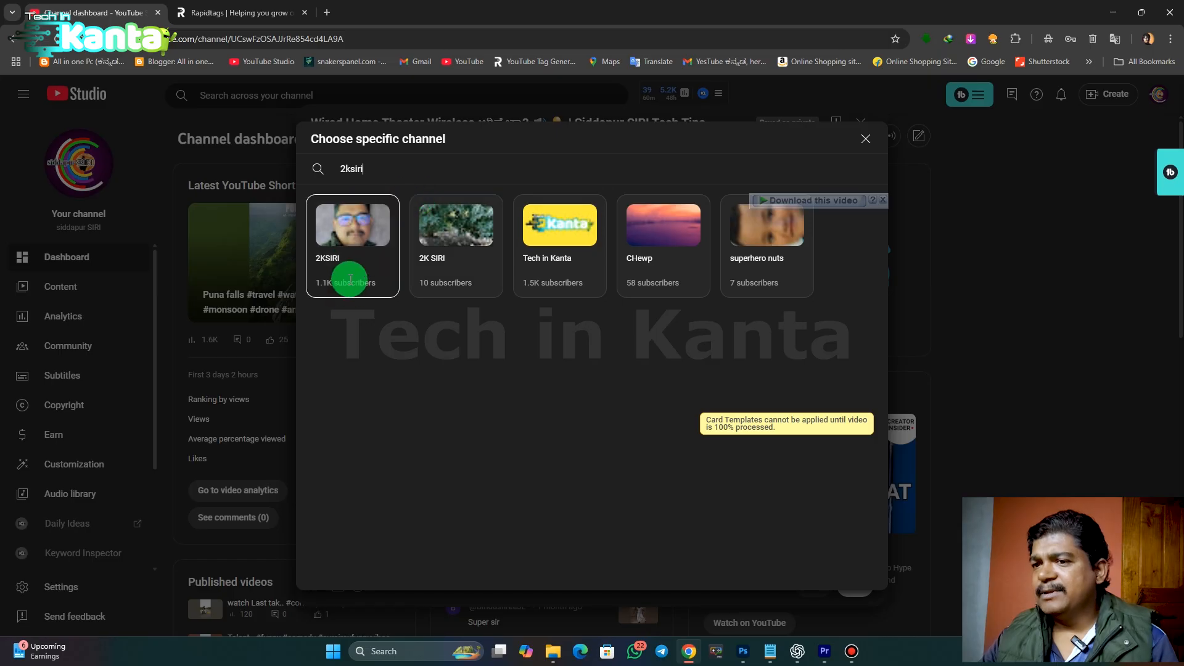
click(350, 279)
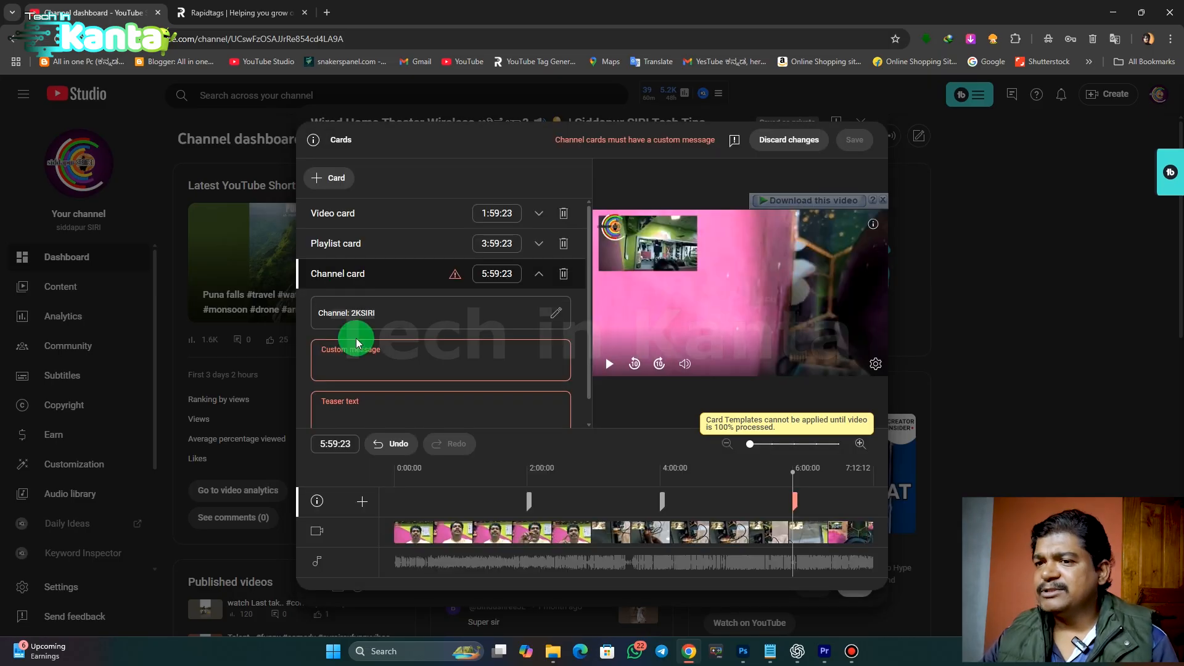
Step: Enter "Gaming Channel" as the 2KSIRI channel card's custom message and copy that text
click(342, 358)
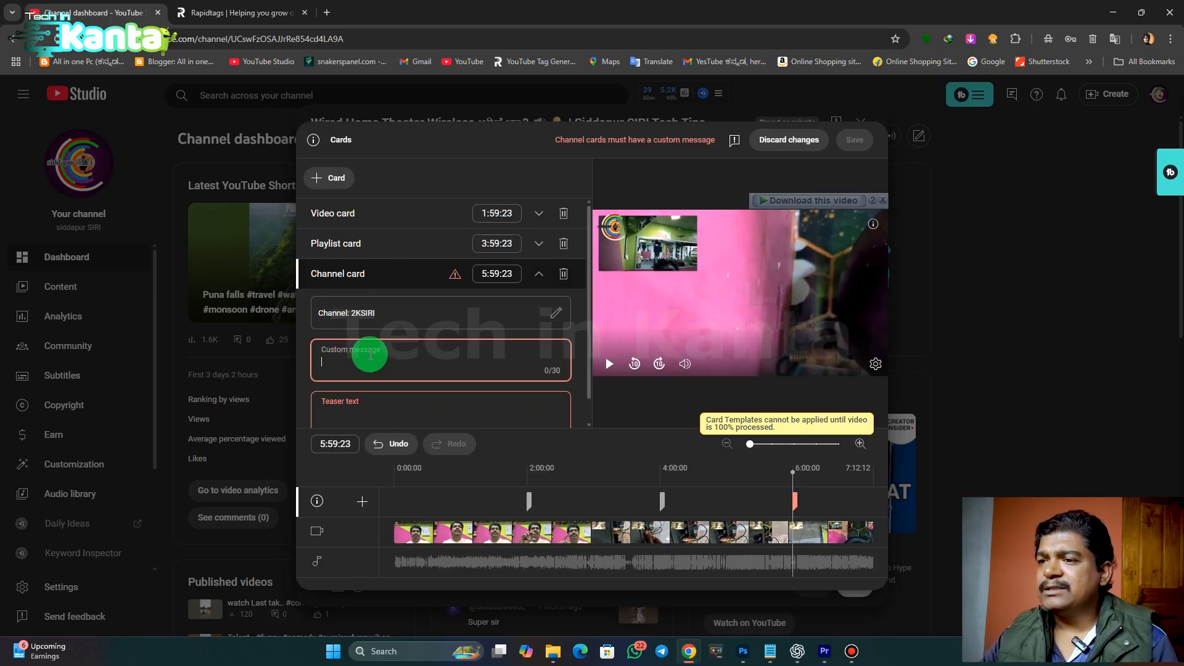
text(Gaming Channel)
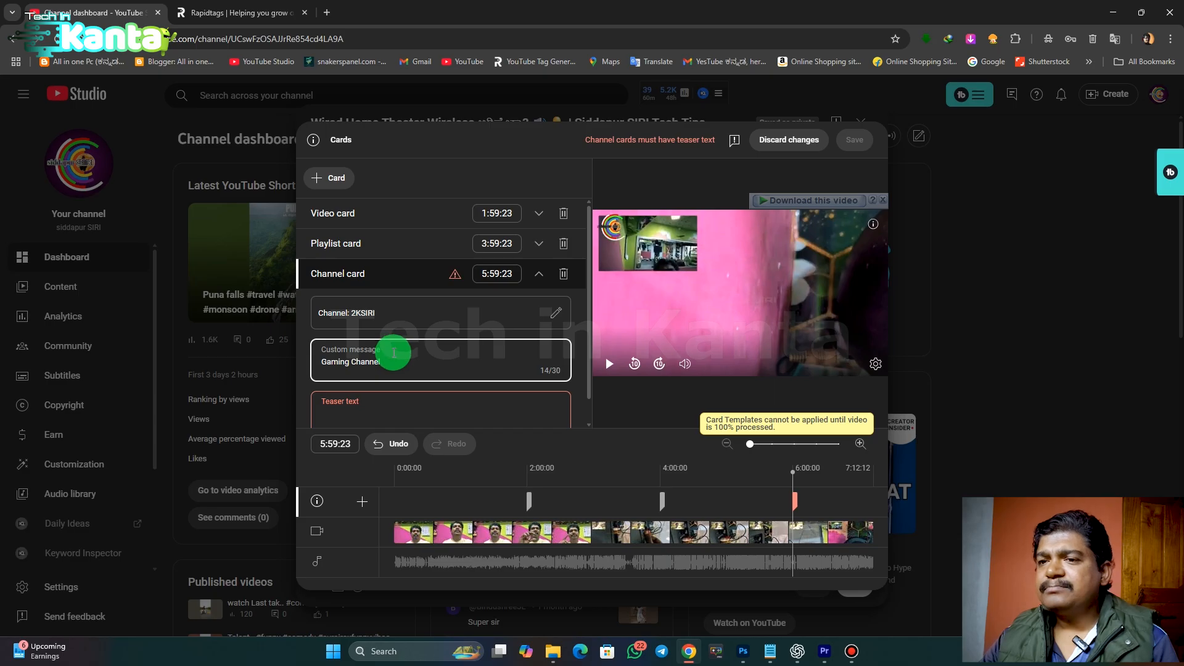
click(366, 413)
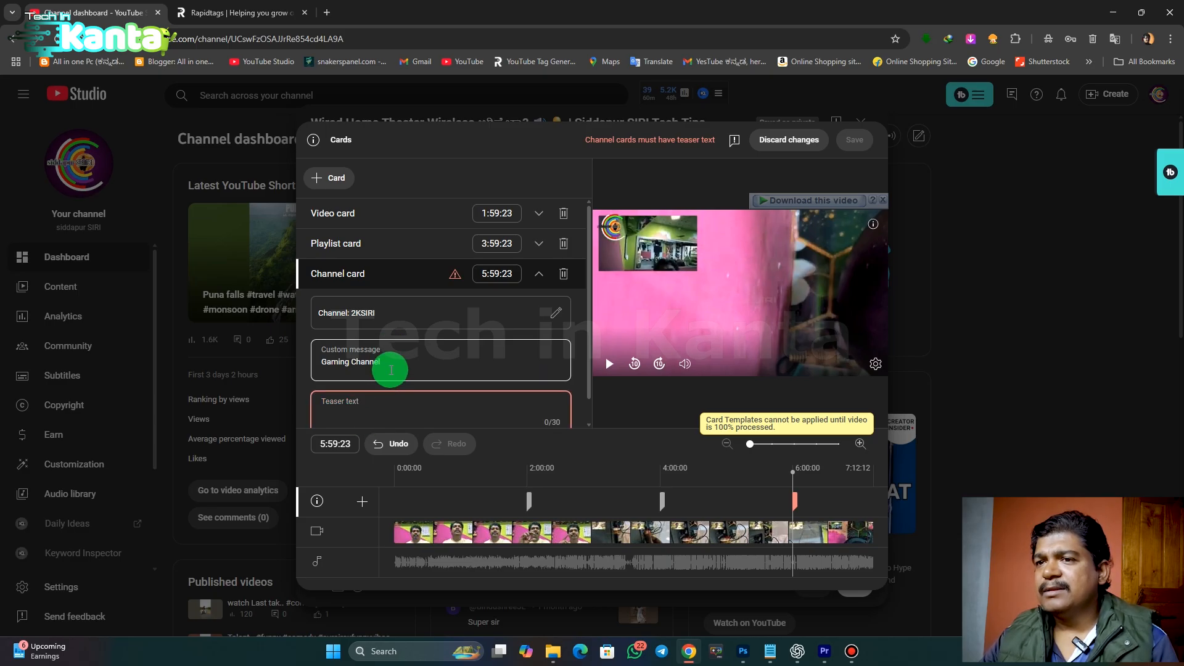
double_click(373, 362)
drag(332, 362, 332, 362)
right_click(332, 362)
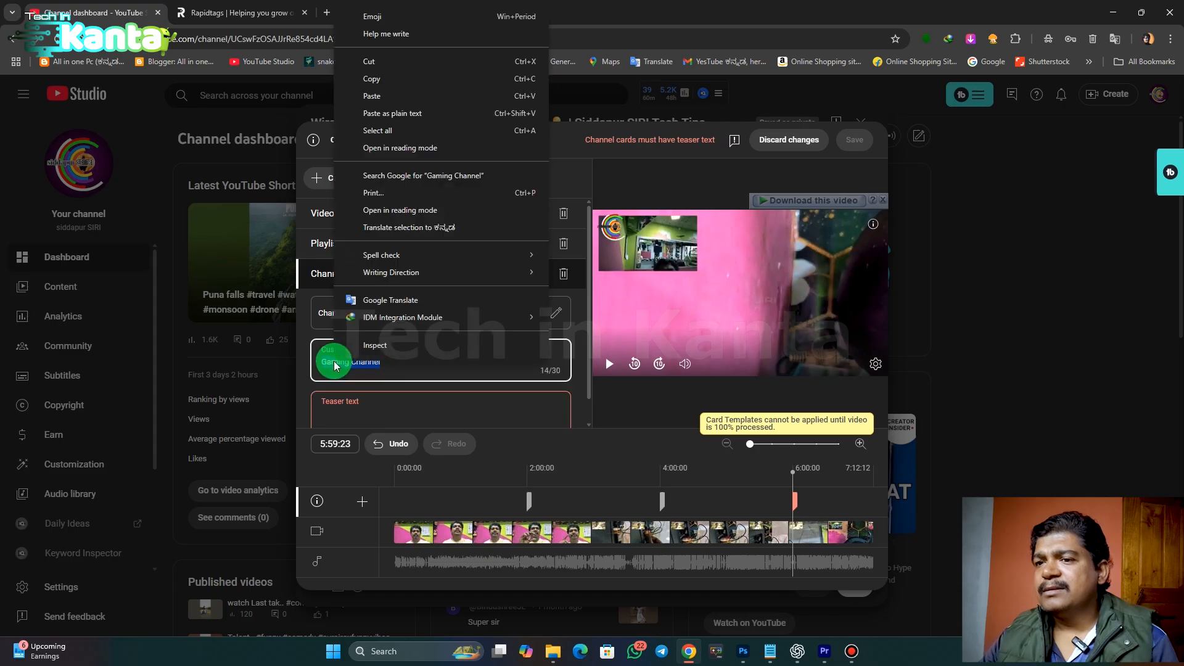
click(383, 84)
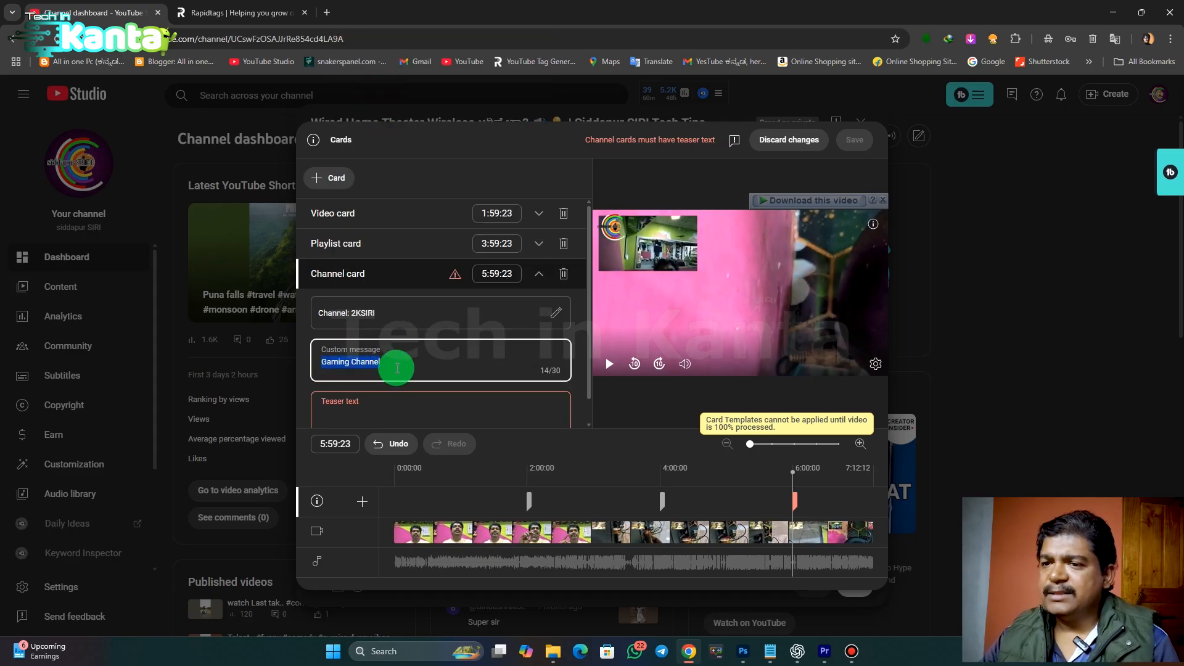
Step: Try to paste the copied message into the channel card's teaser text
click(336, 404)
drag(327, 407, 400, 412)
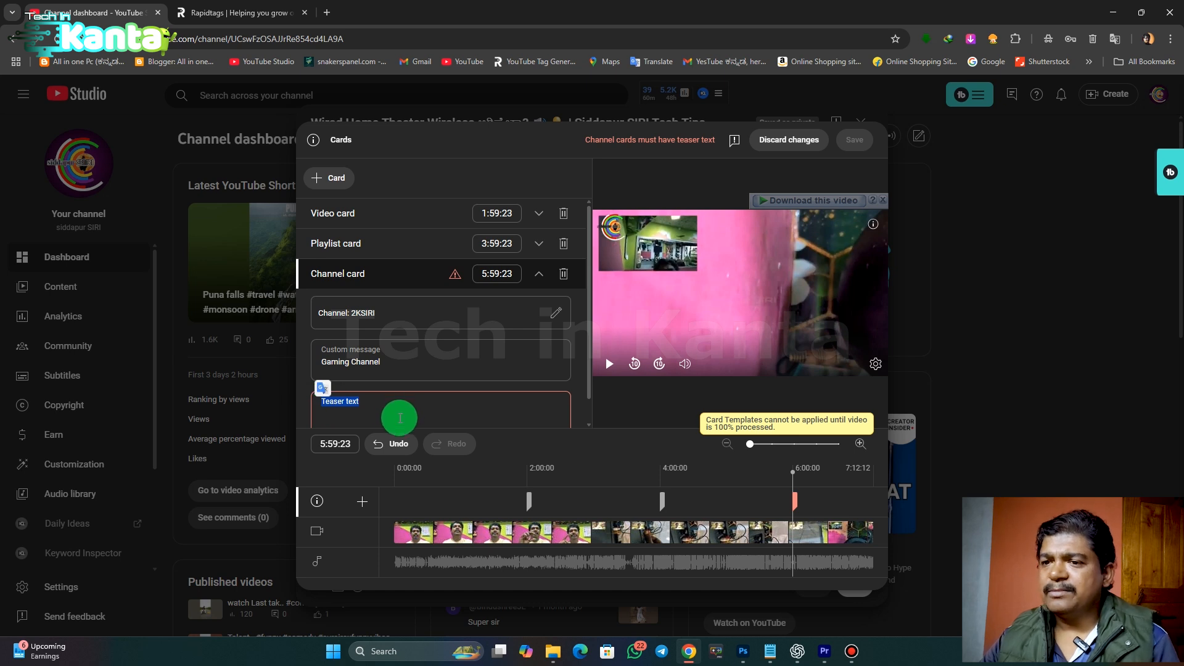
right_click(352, 406)
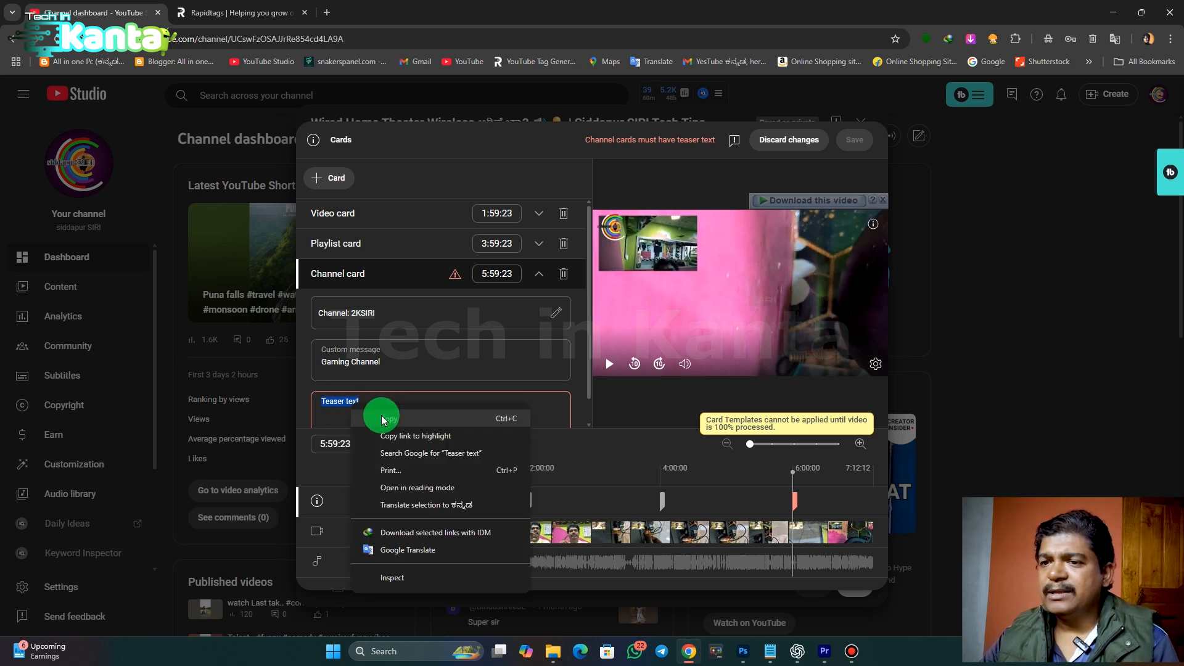
click(415, 397)
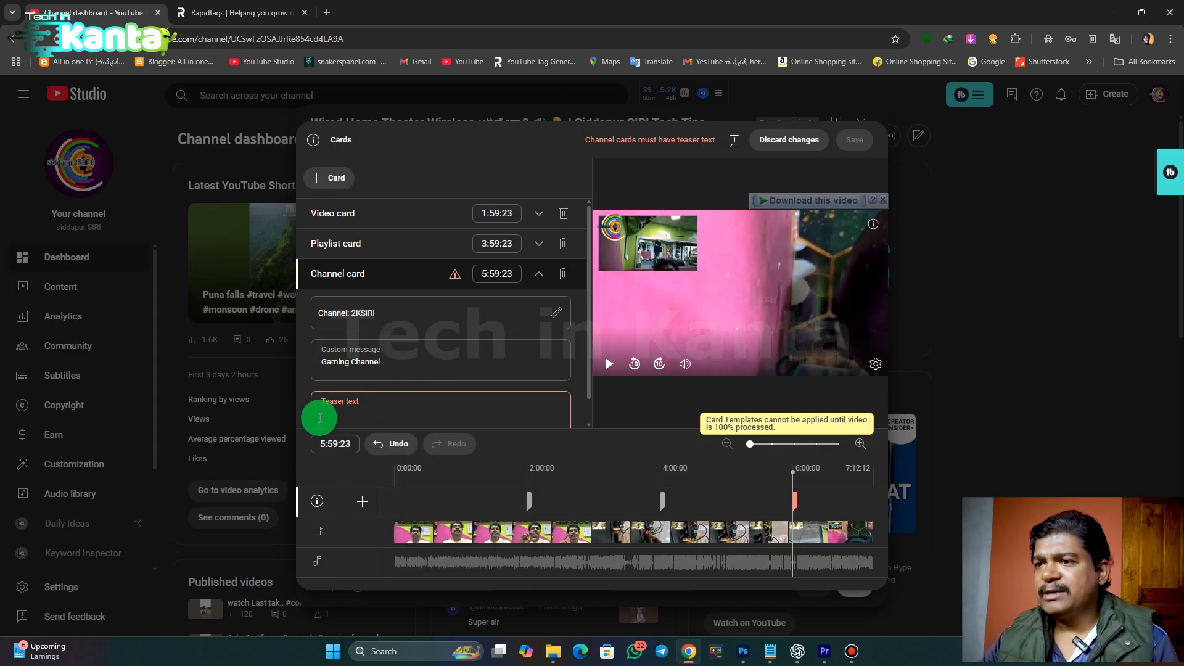
Step: Delete the channel card at 5:59:23 and the video card at 1:59:23
key(Delete)
click(376, 348)
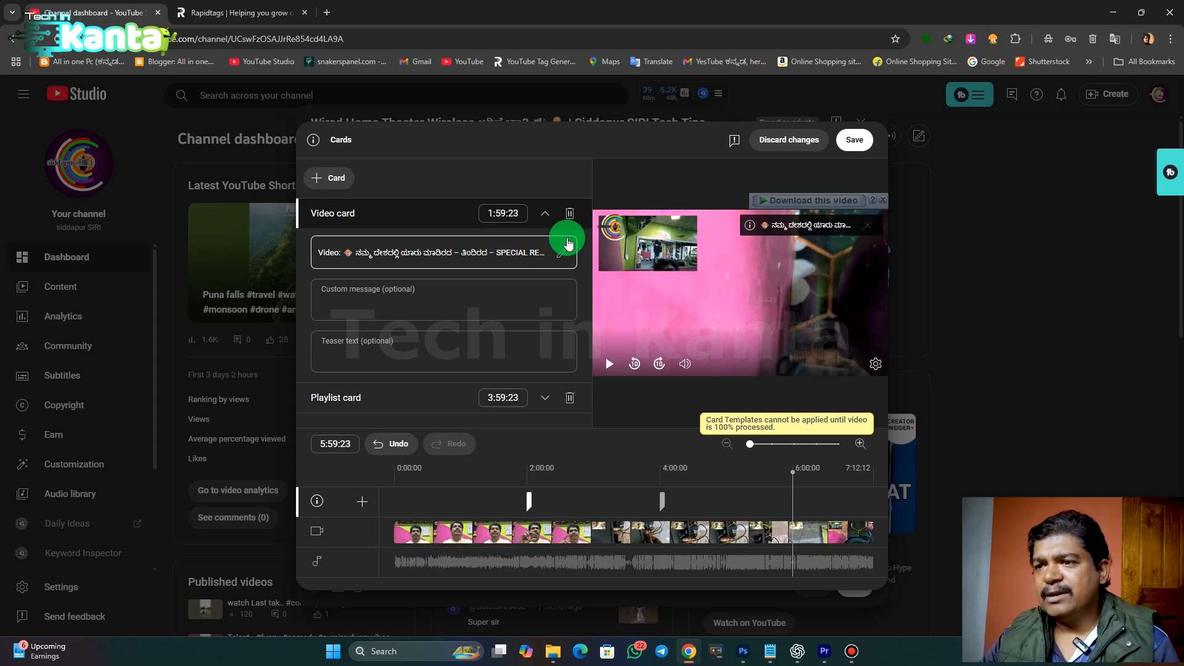
click(316, 185)
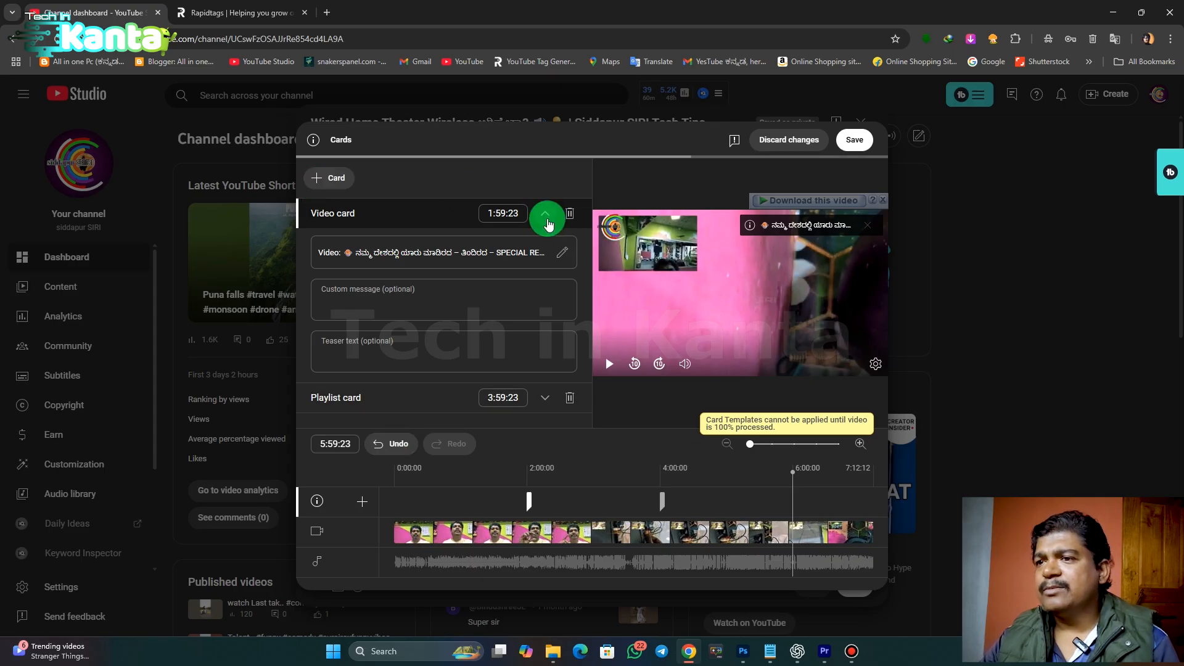
click(569, 219)
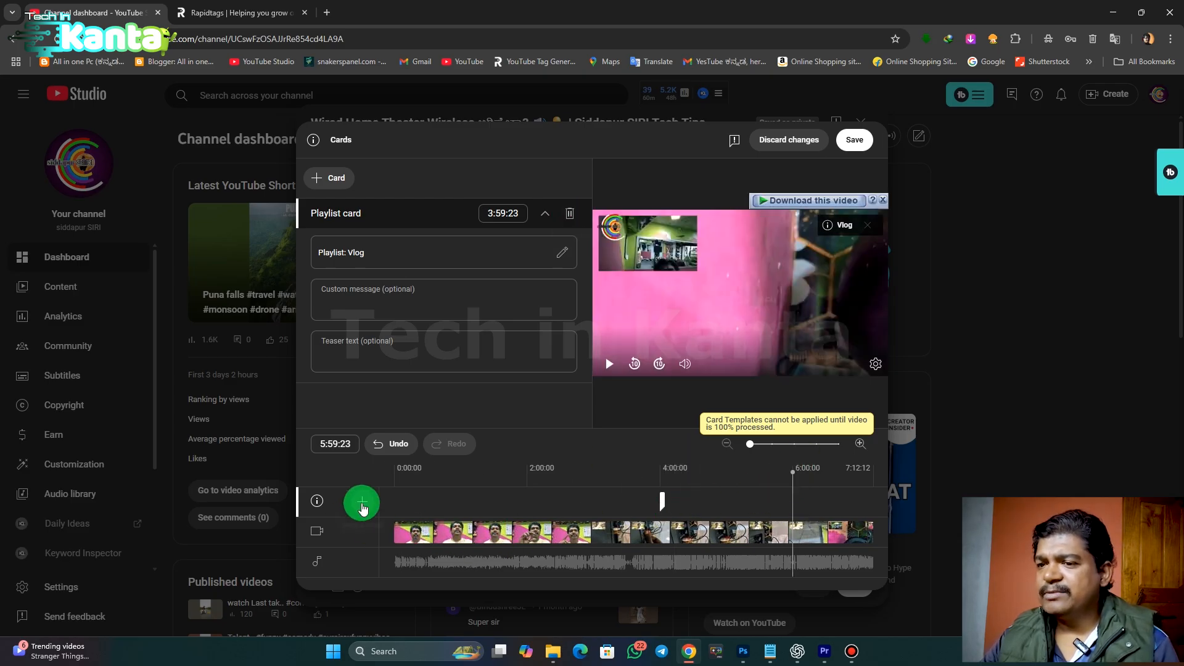
Step: Add a new channel card at 5:59:23, searching for "2ksiri" and choosing the 2KSIRI channel
click(362, 507)
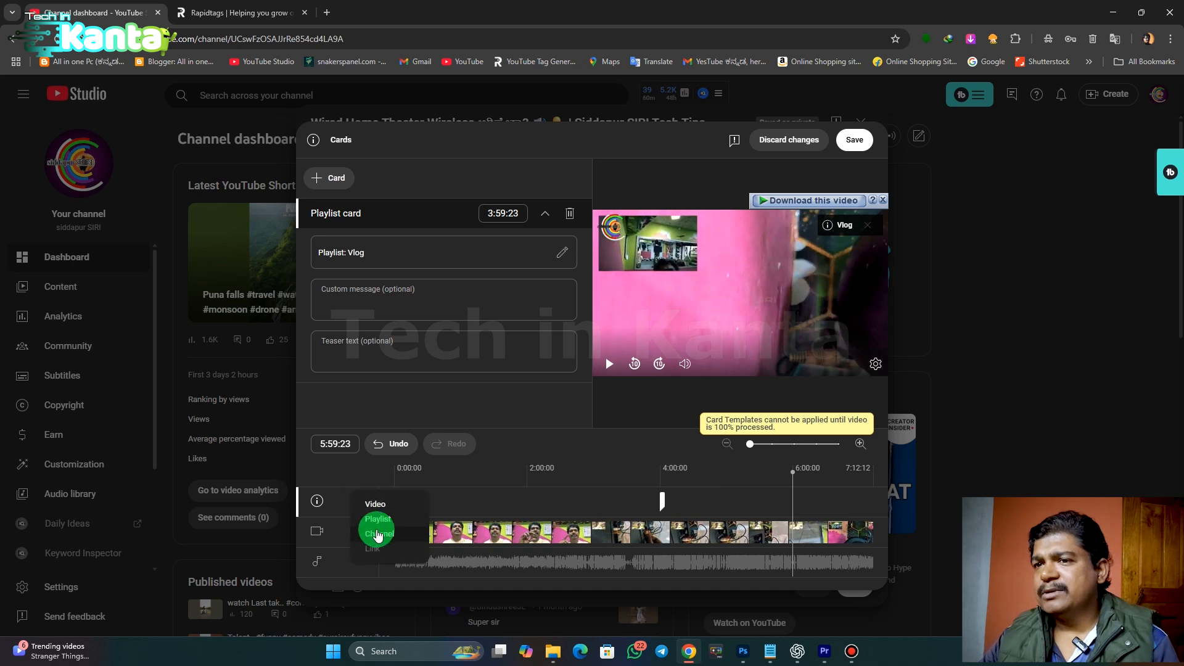
click(379, 535)
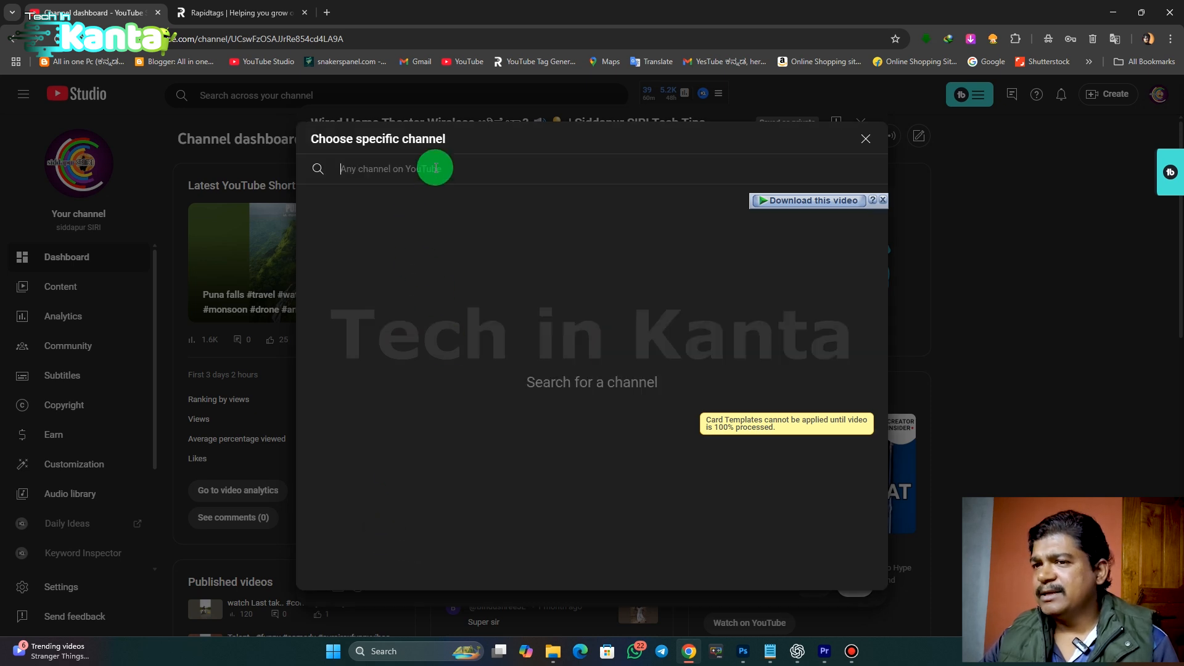
text(2k)
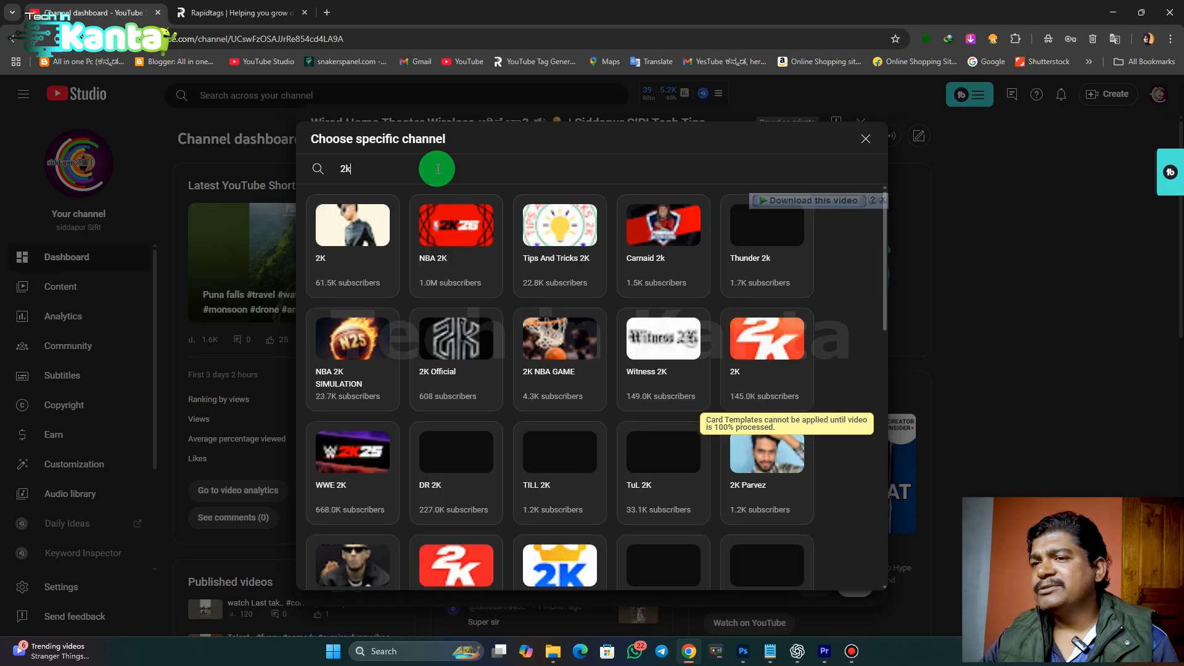
text(siri)
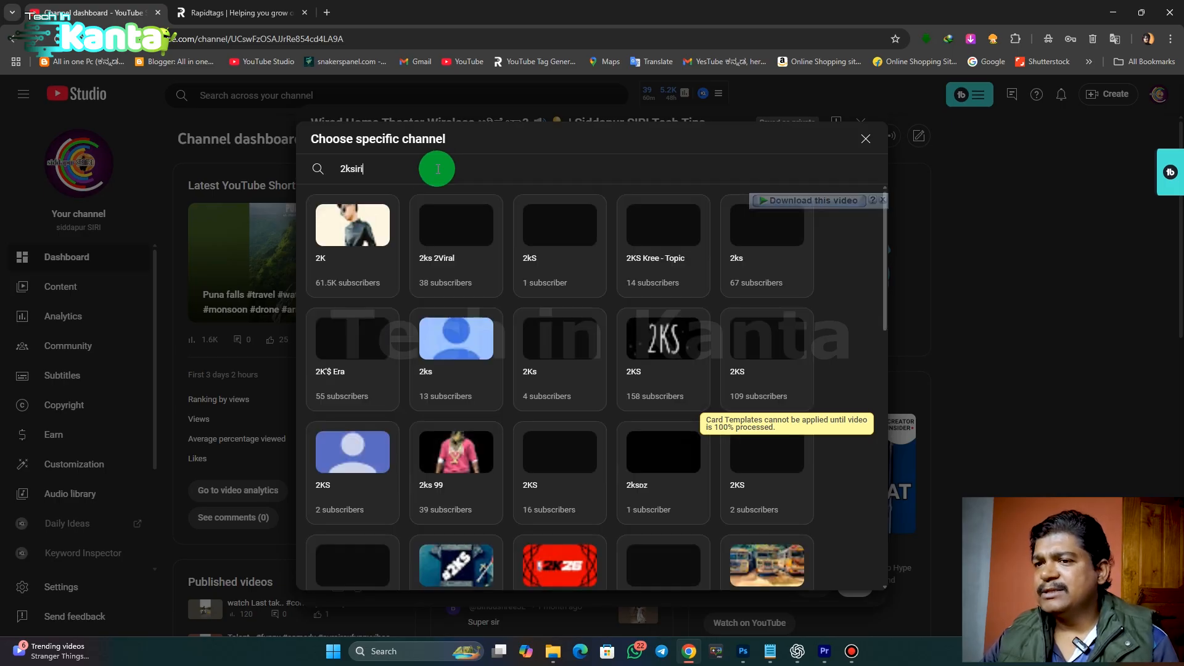
click(359, 196)
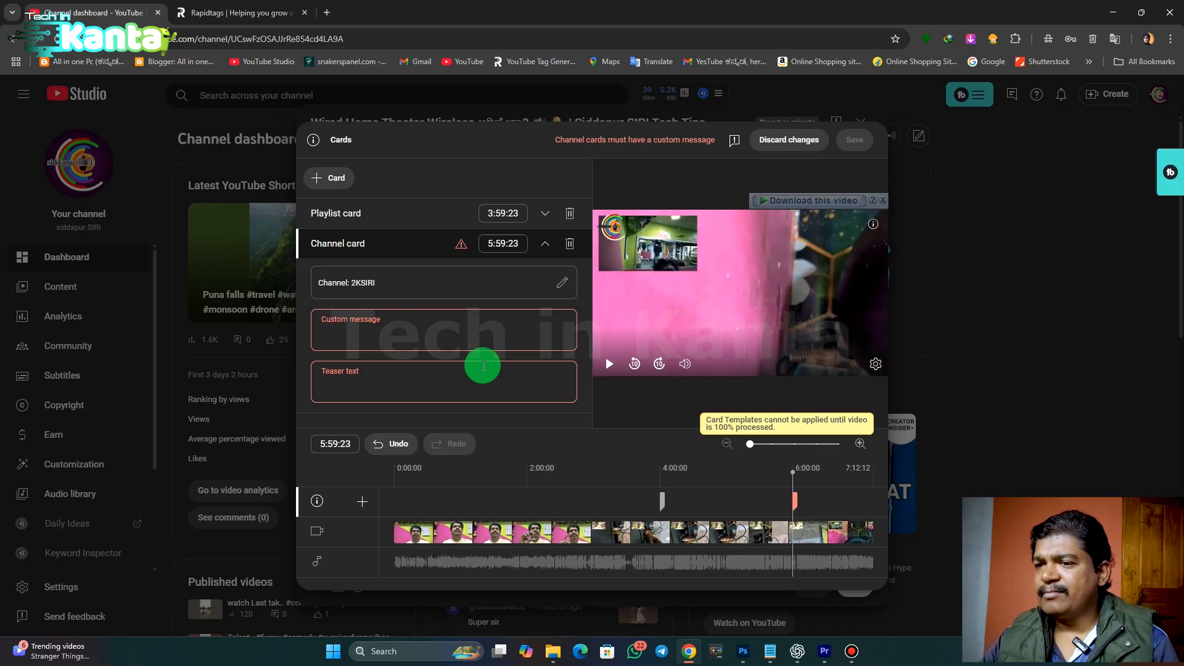
Step: Paste "Gaming Channel" as both the custom message and the teaser text of the new channel card
click(338, 338)
right_click(338, 338)
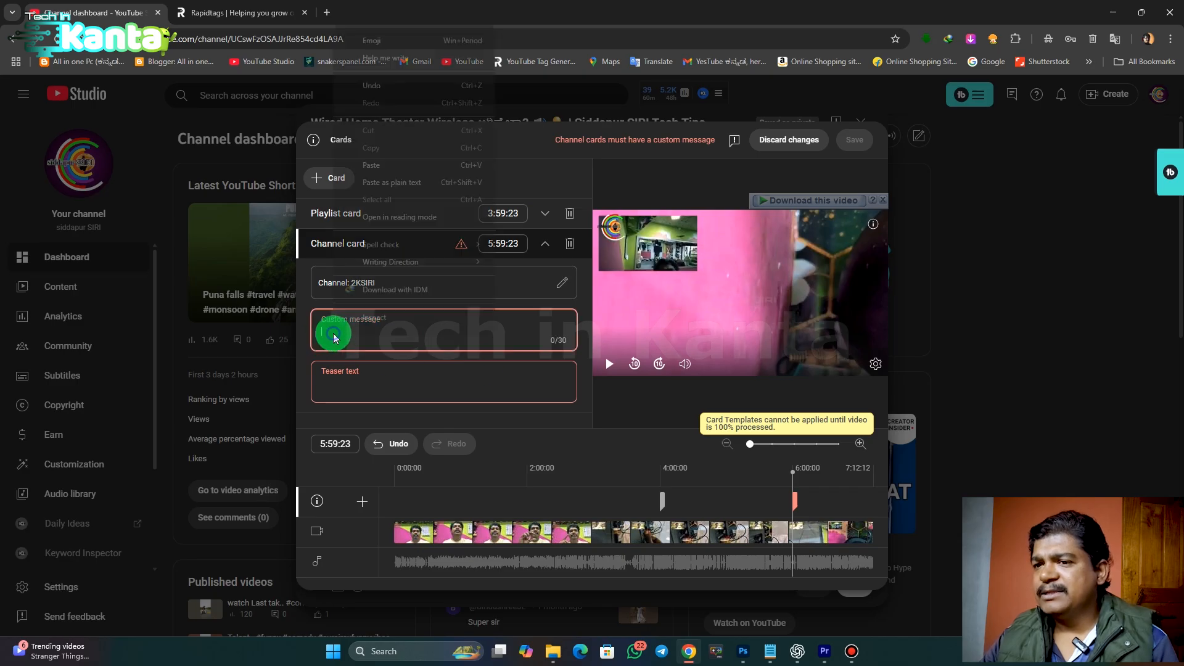
click(375, 165)
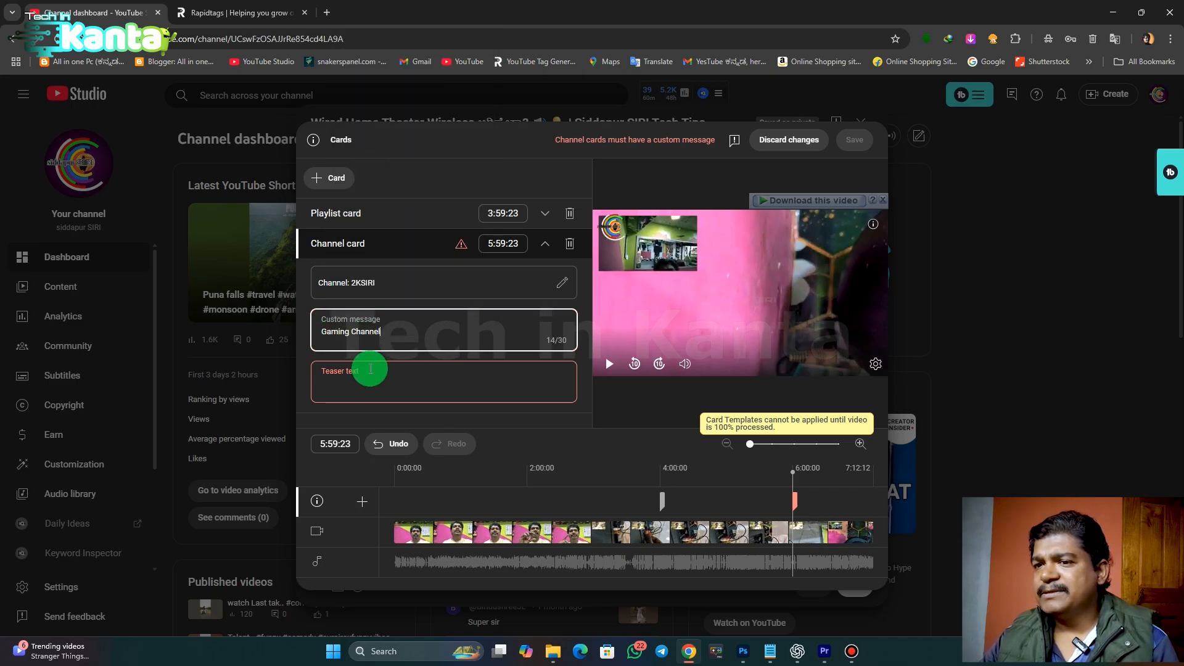
click(335, 378)
right_click(336, 377)
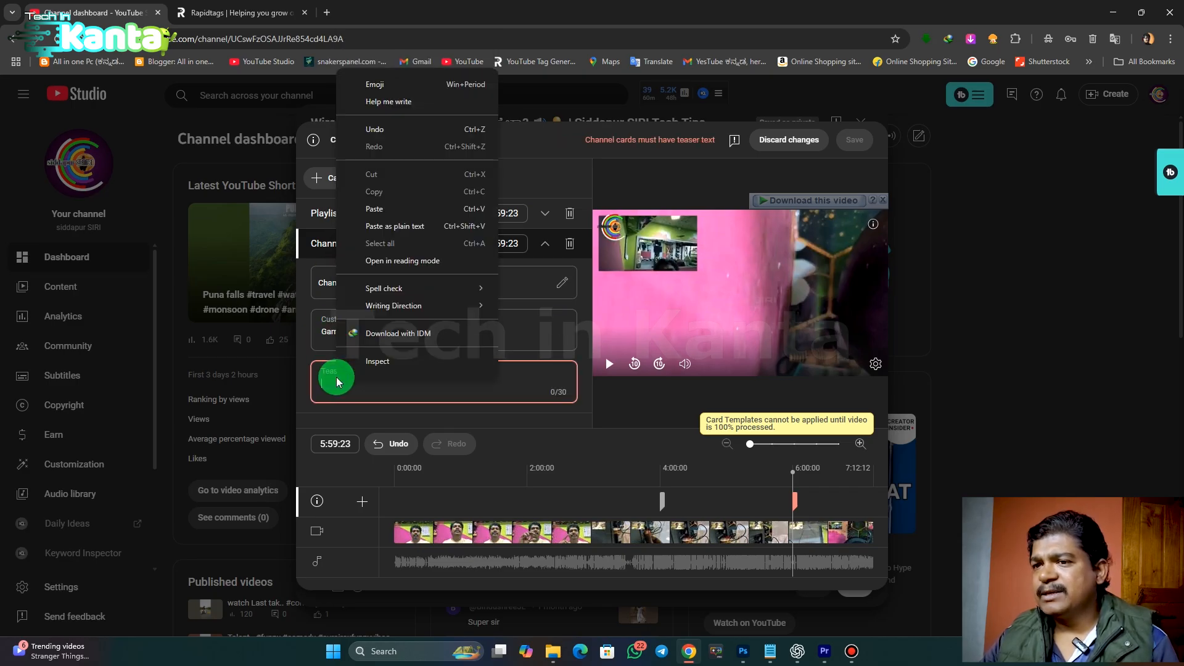
click(374, 208)
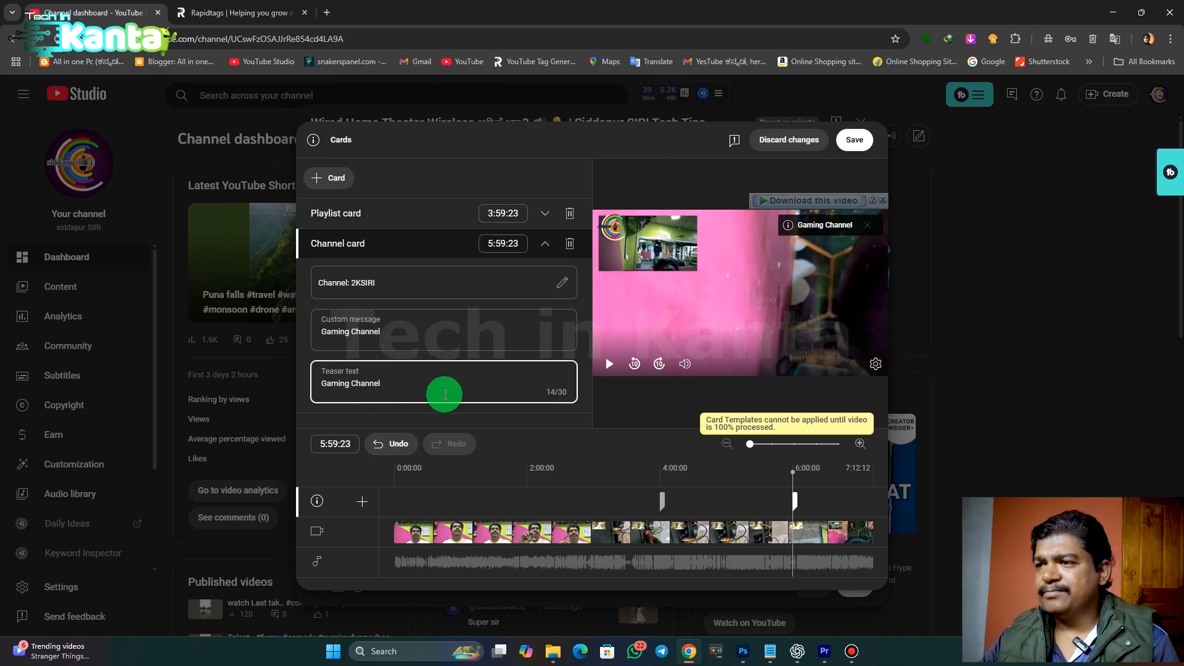
Step: Save the cards and continue past the copyright checks to the Visibility stage
click(857, 144)
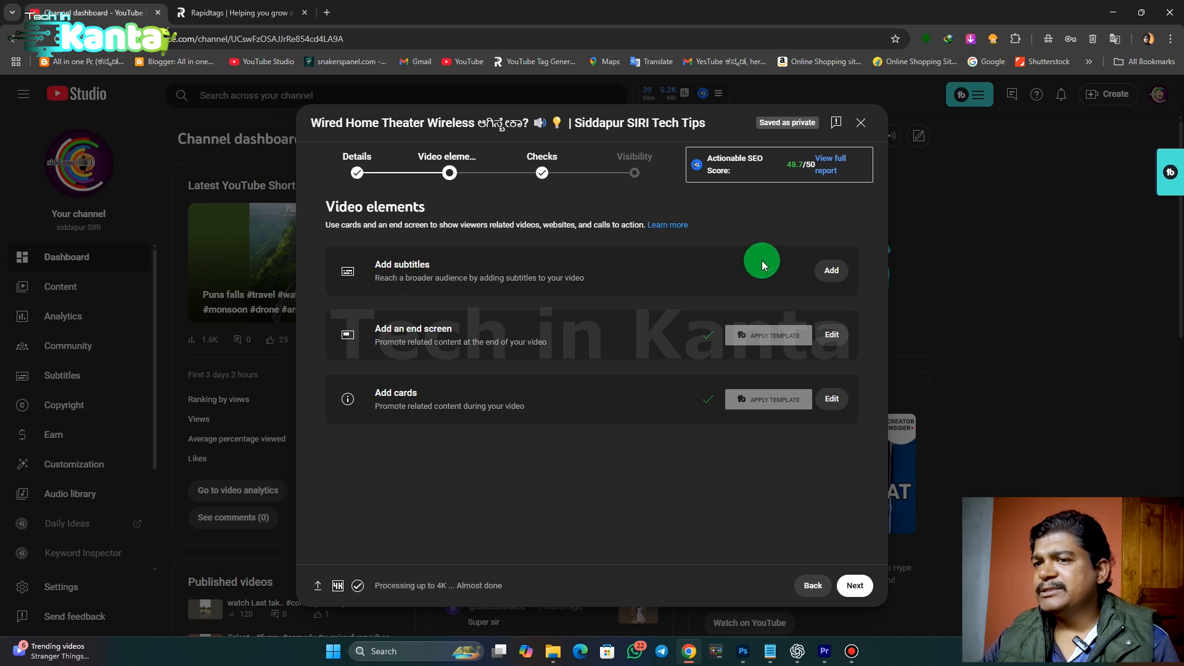
click(854, 586)
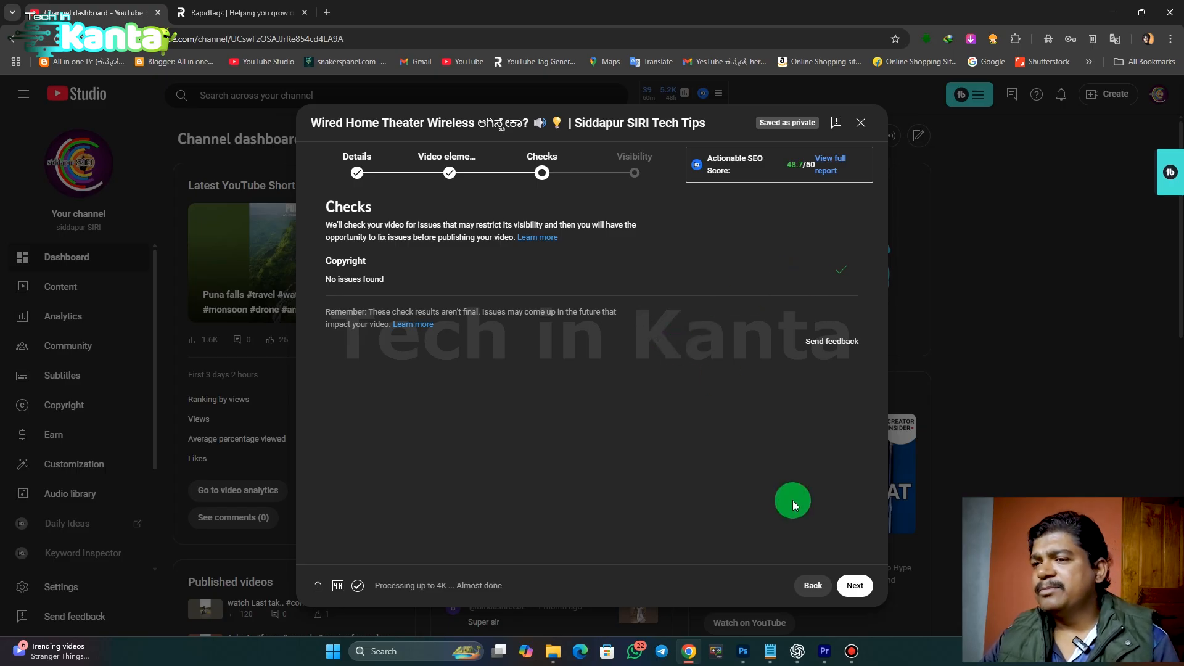
click(854, 591)
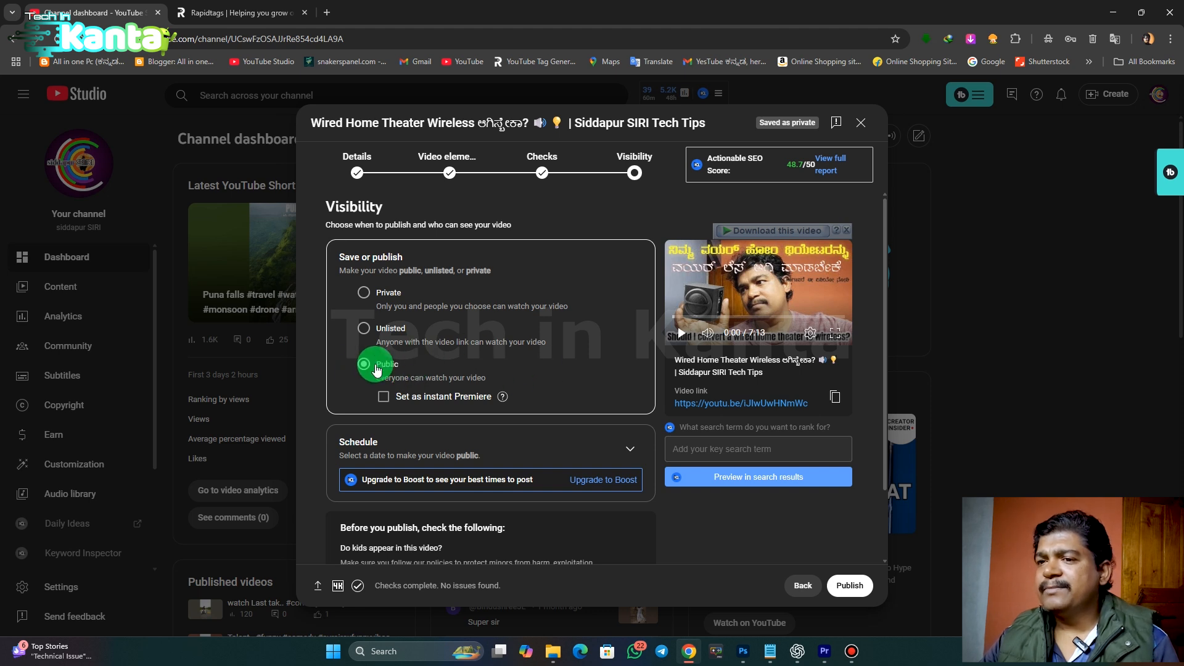
Step: Try setting the public video as an instant Premiere
click(383, 398)
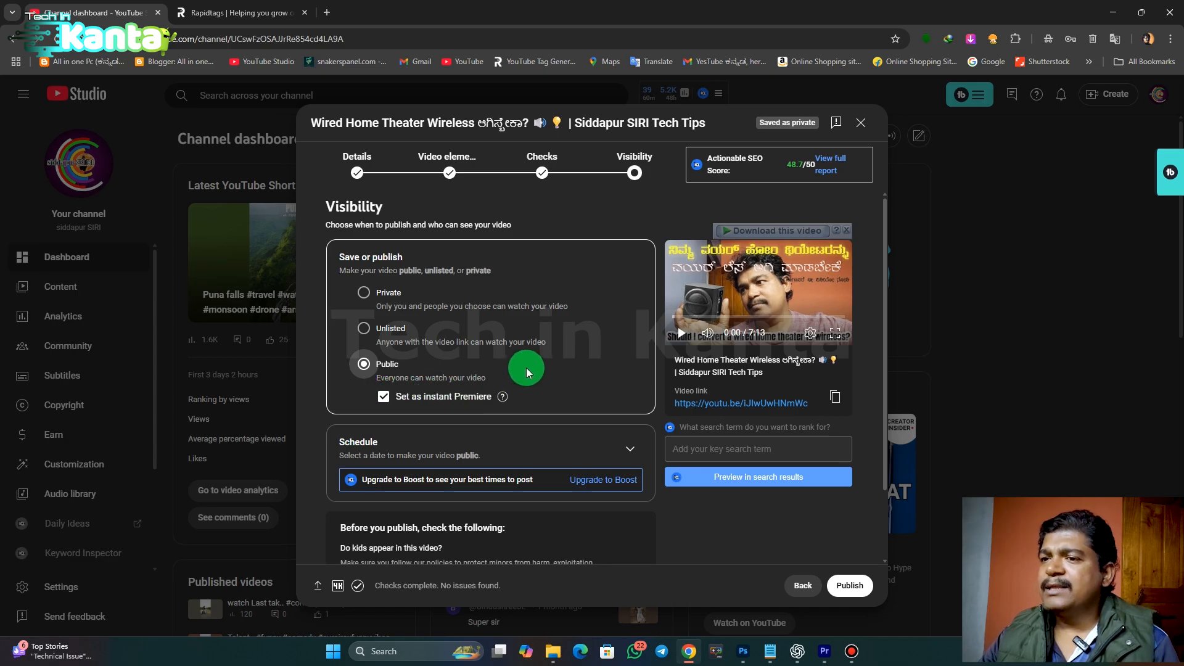
scroll(527, 367, down, 2)
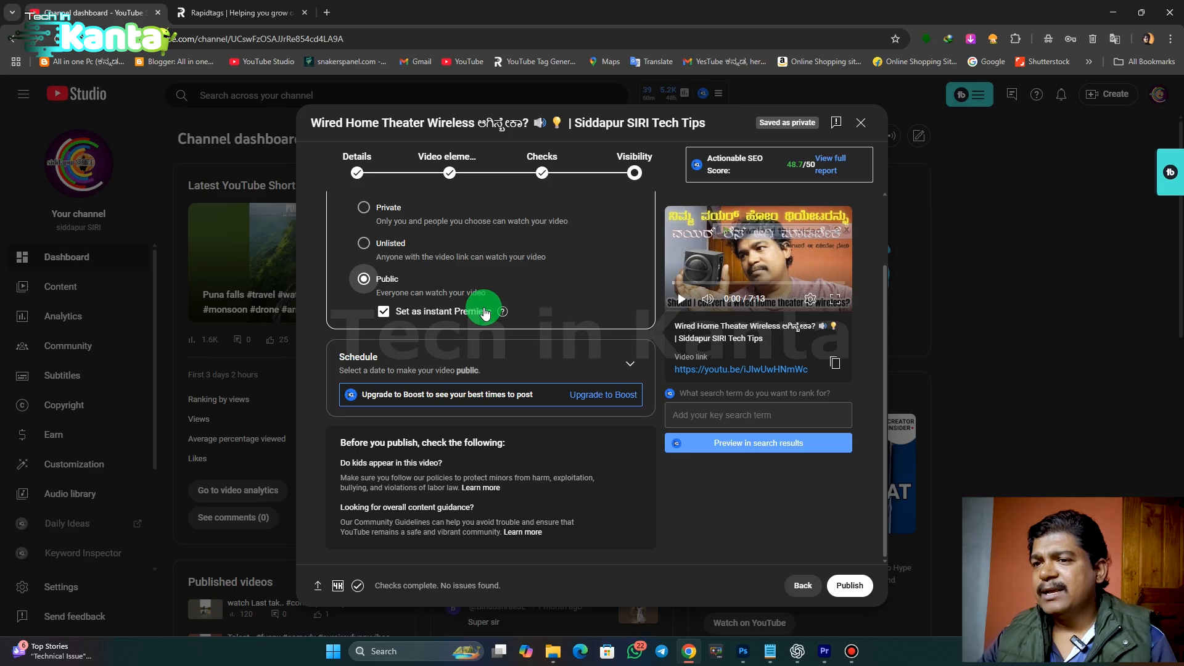
click(456, 314)
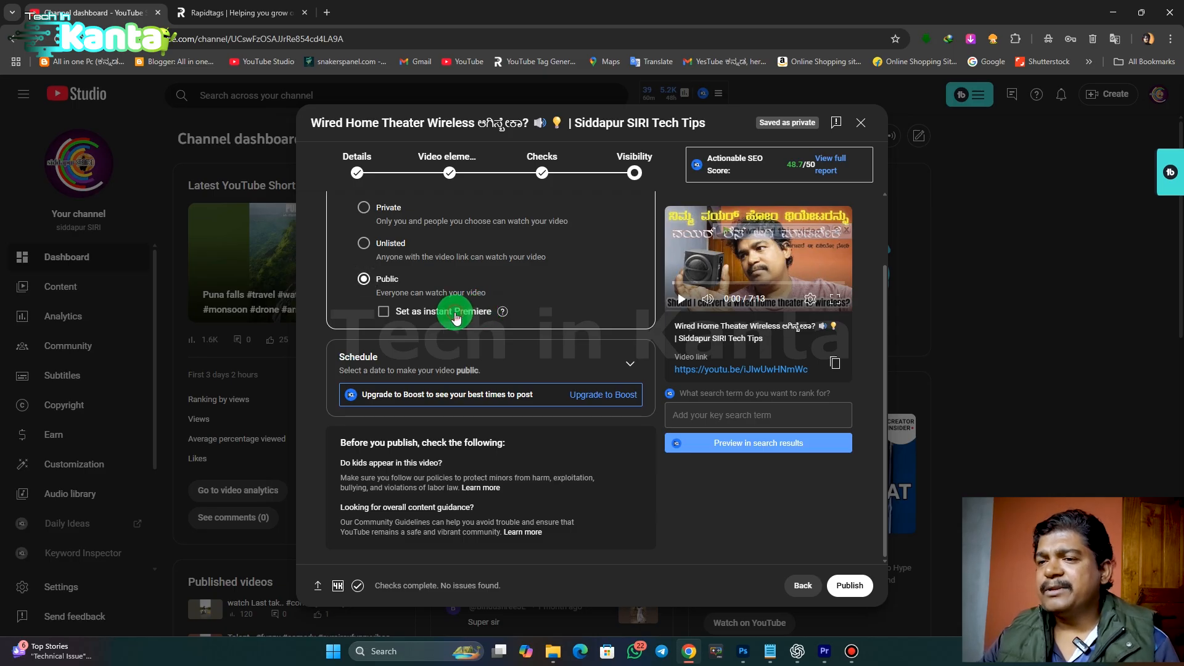
click(456, 314)
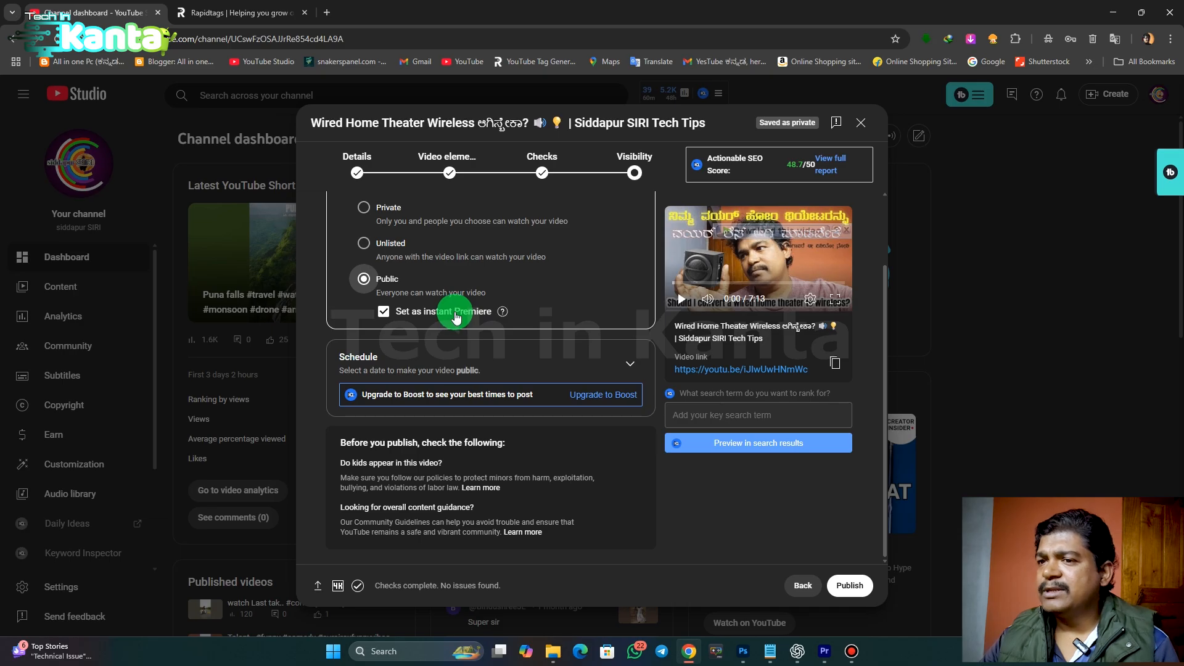
click(364, 280)
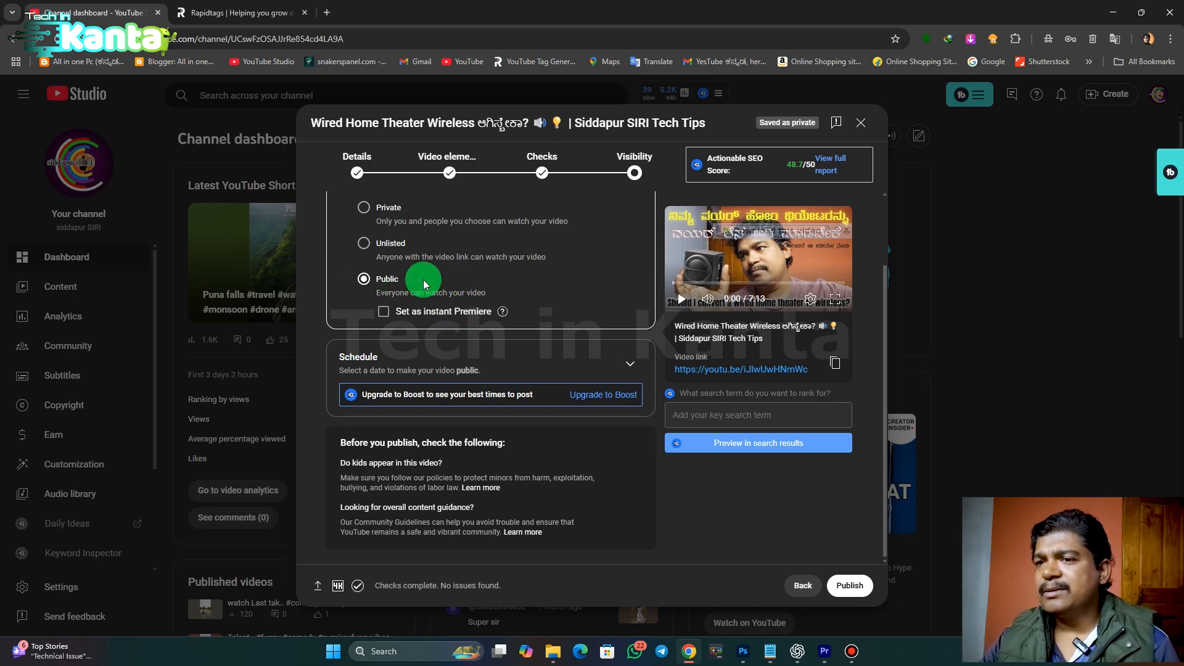
Step: Switch the video to scheduled public release and set its publishing time to 8:00 AM
click(630, 365)
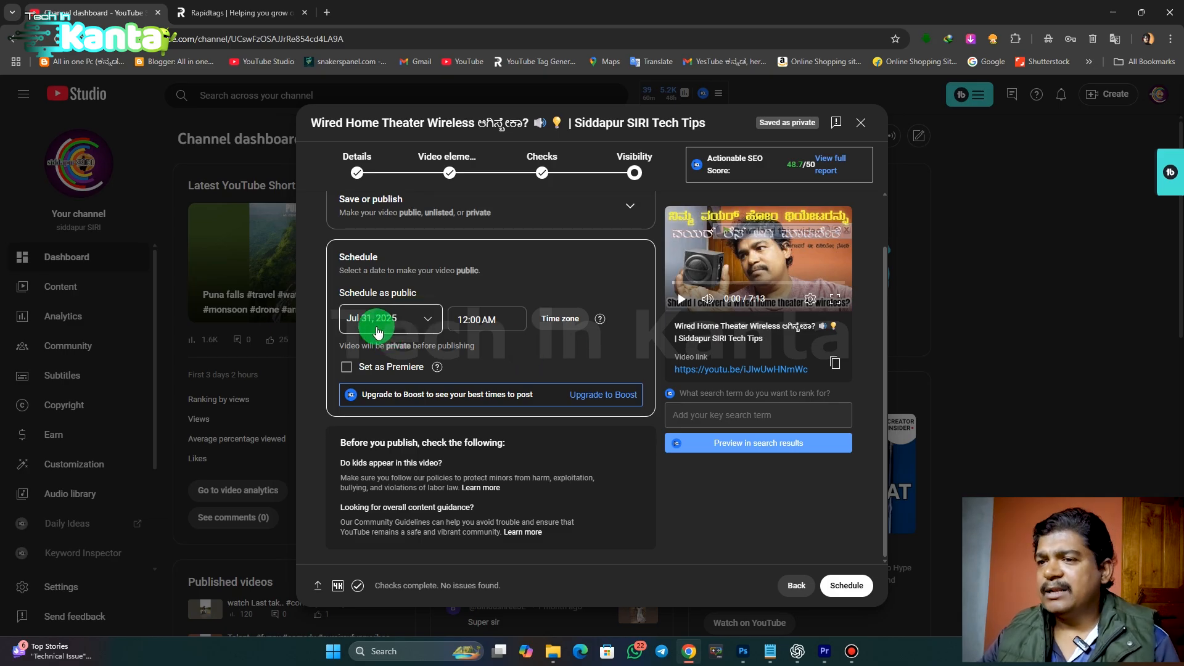
click(464, 318)
text(08)
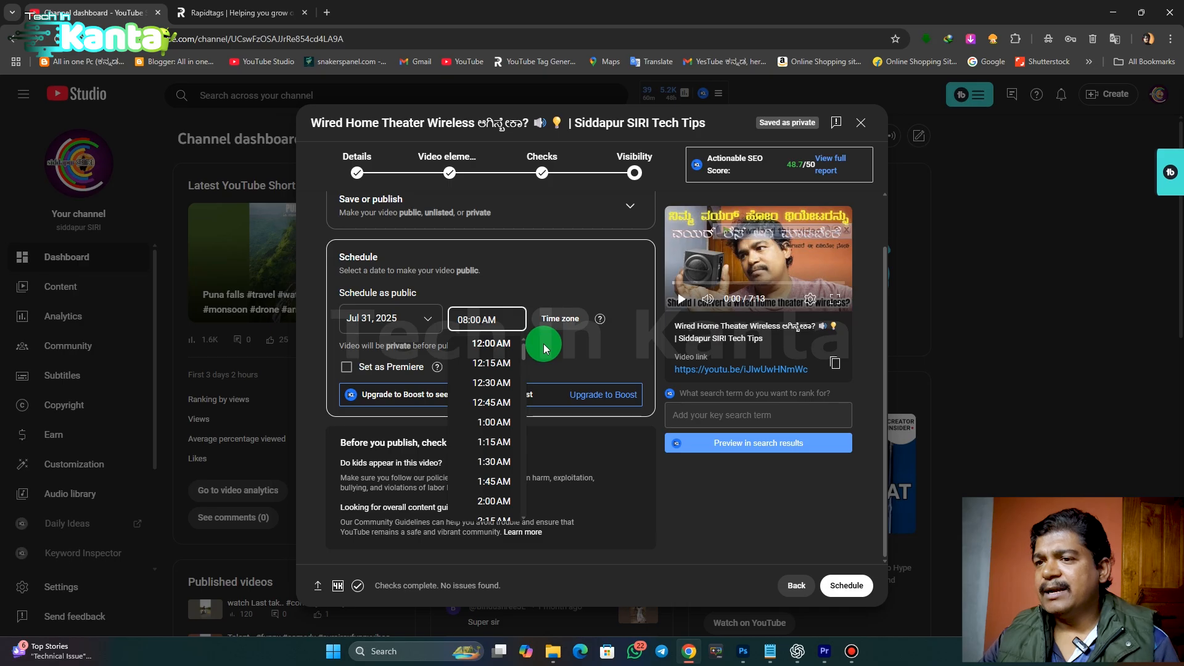
click(542, 343)
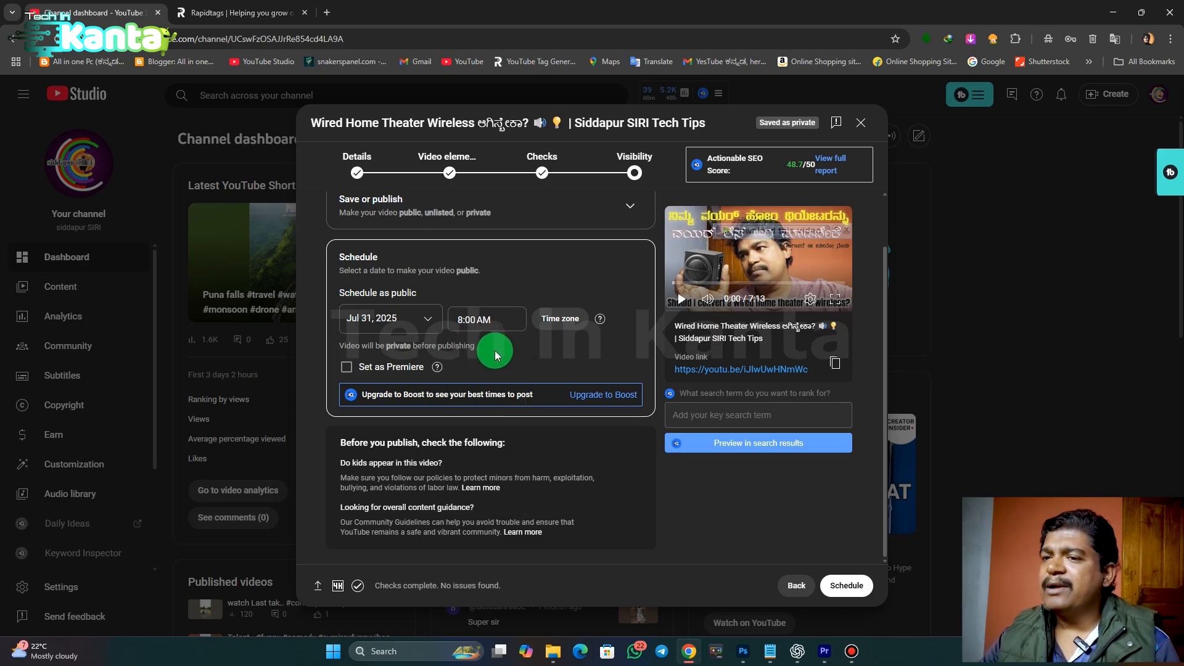
Step: Set the scheduled video as a Premiere and choose the Cinematic countdown theme in its setup
click(346, 367)
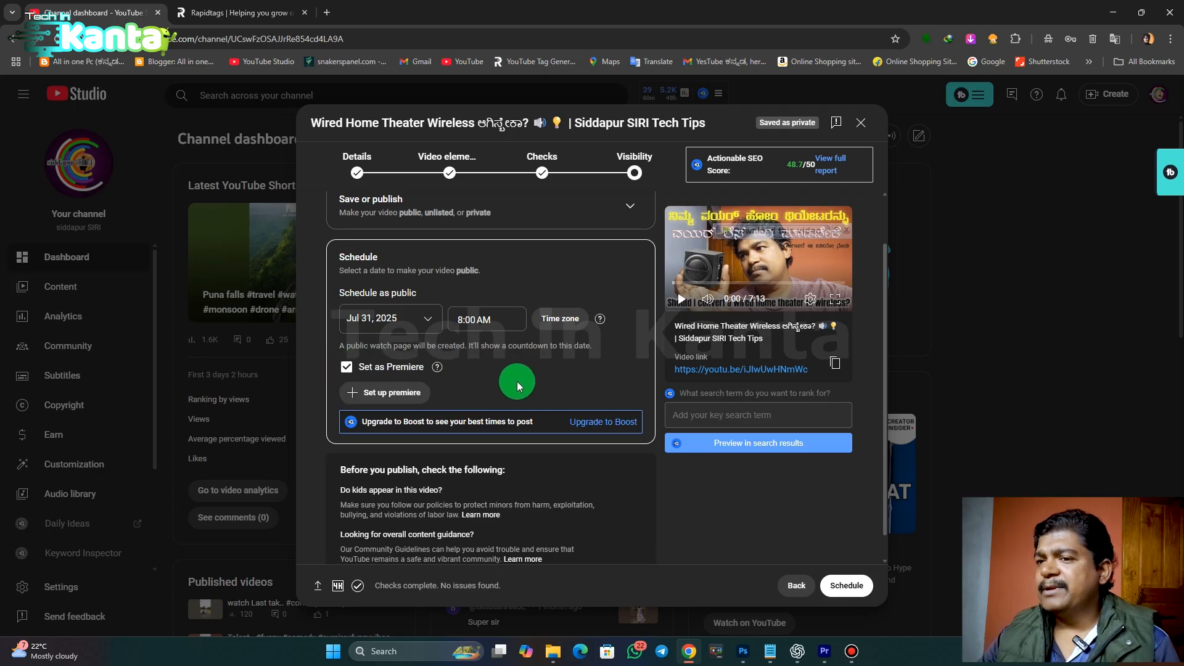
click(375, 397)
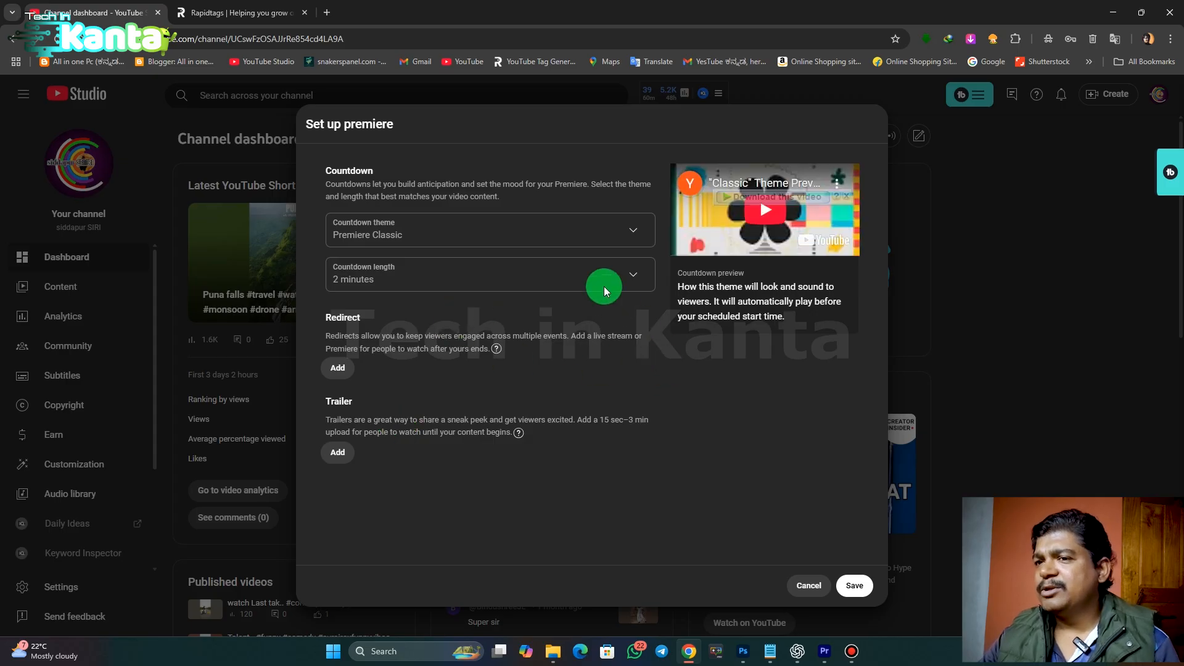
click(633, 233)
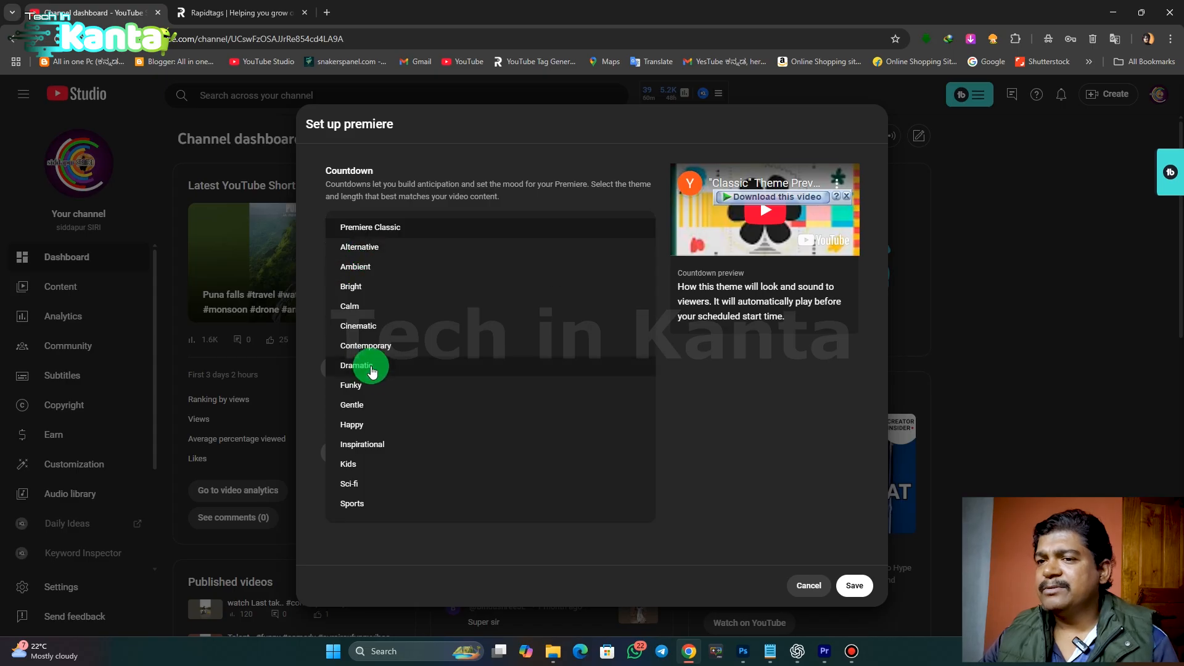
click(365, 334)
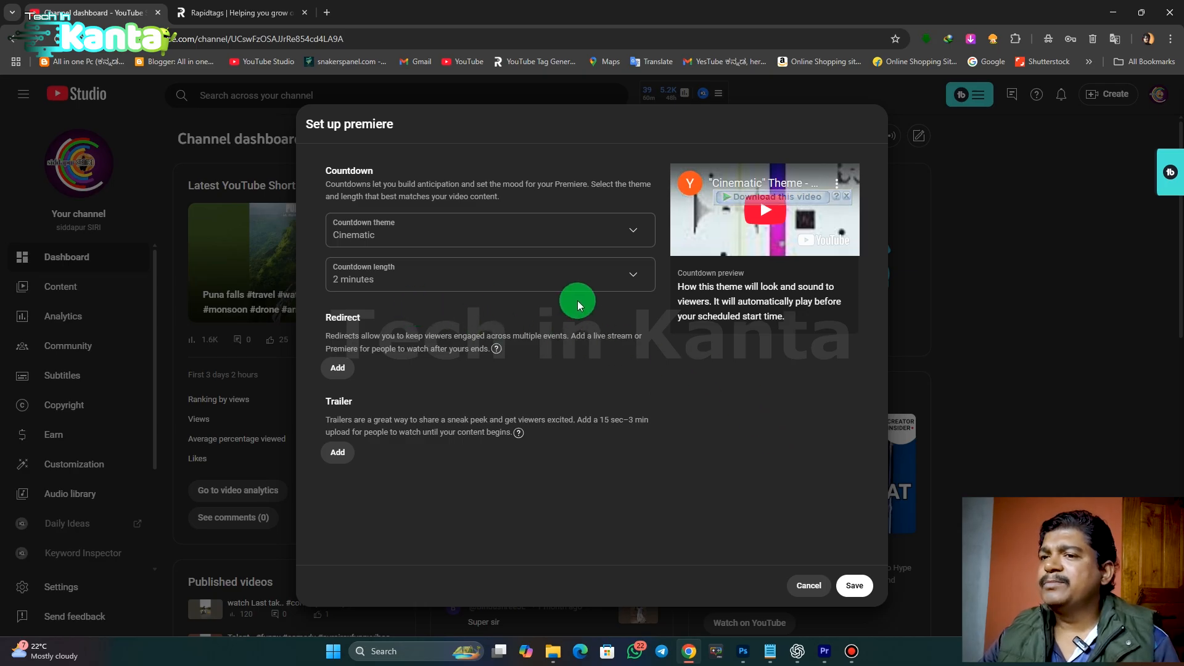
Step: Save the Premiere setup with the 2-minute countdown and schedule the video
click(633, 279)
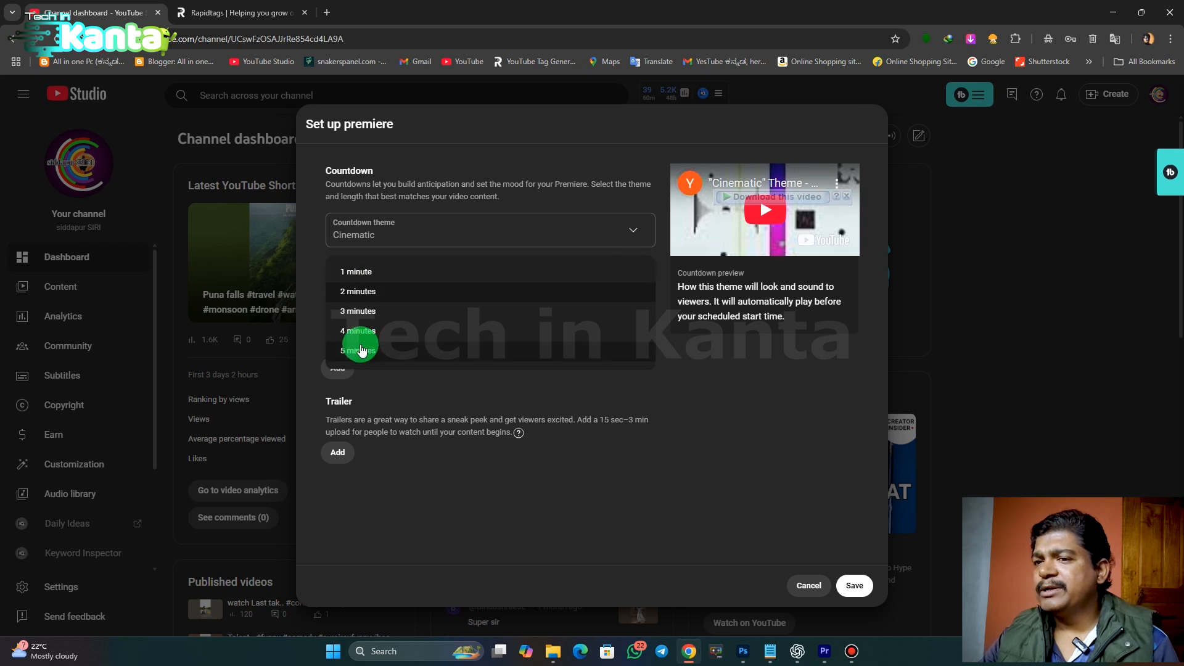
click(723, 408)
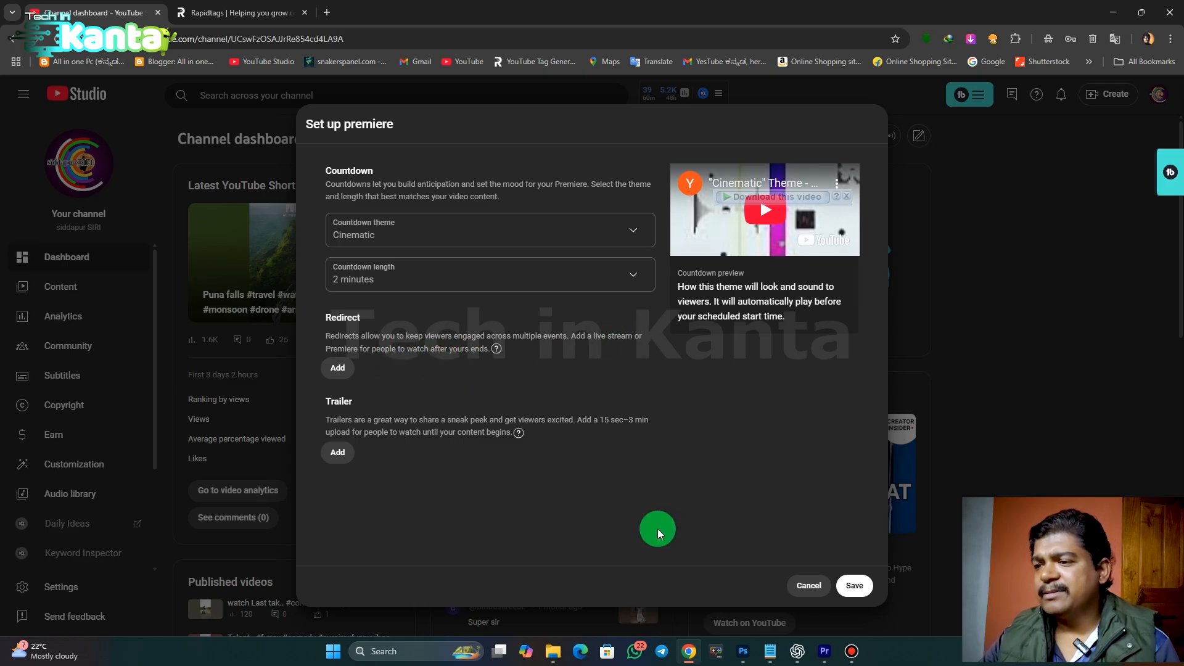
click(859, 585)
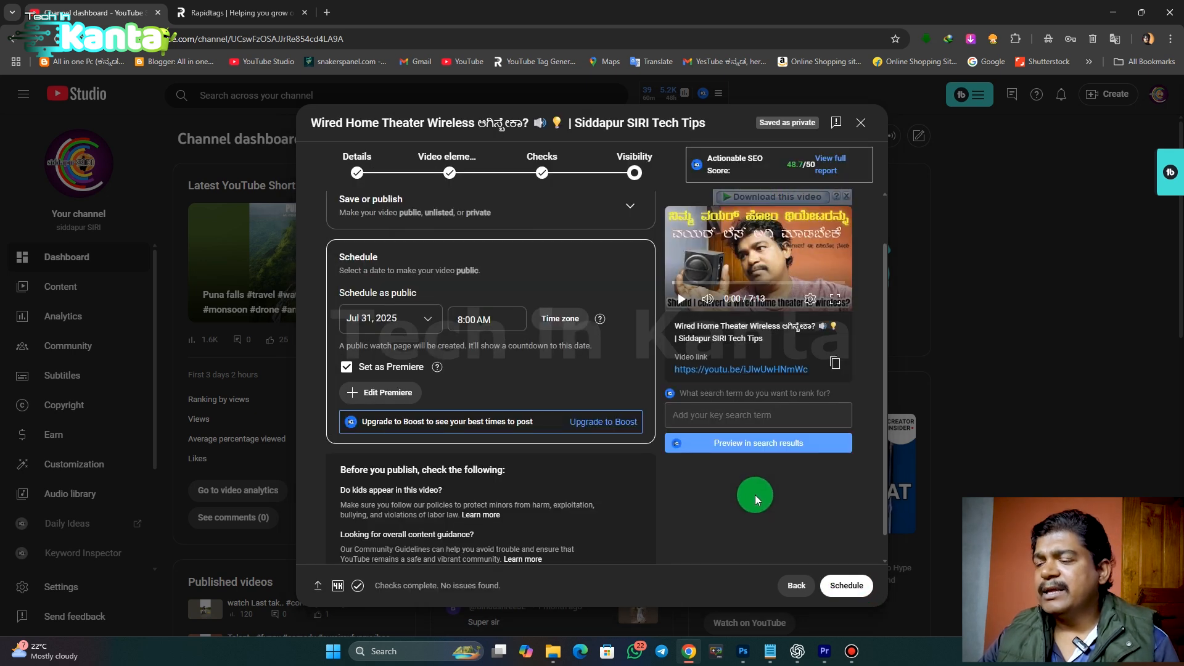
scroll(755, 495, down, 1)
scroll(724, 489, up, 2)
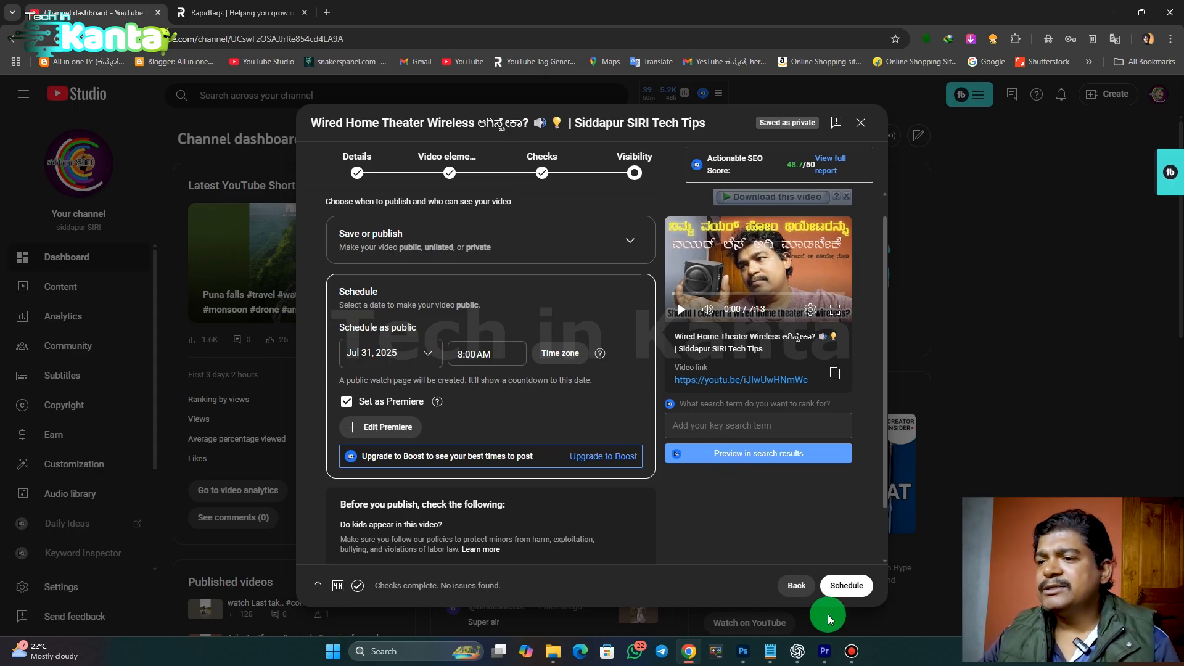
click(846, 585)
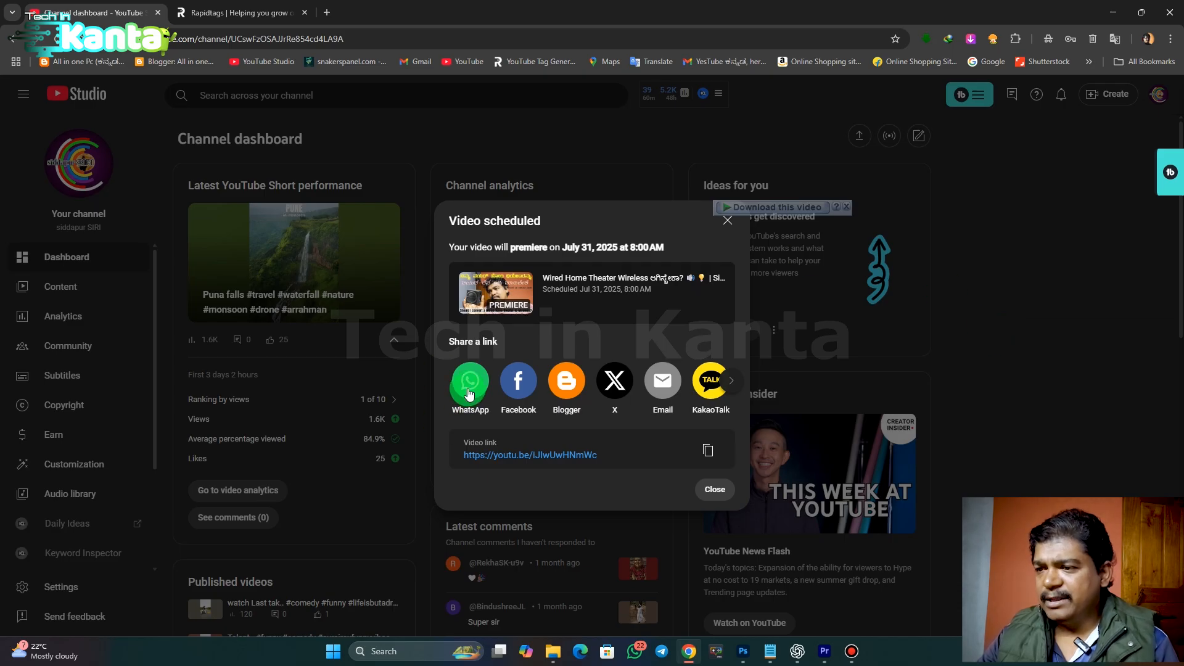
Step: Copy the scheduled video's link and paste it on a new line below the title in siddapur SIRI.txt in Notepad
click(707, 456)
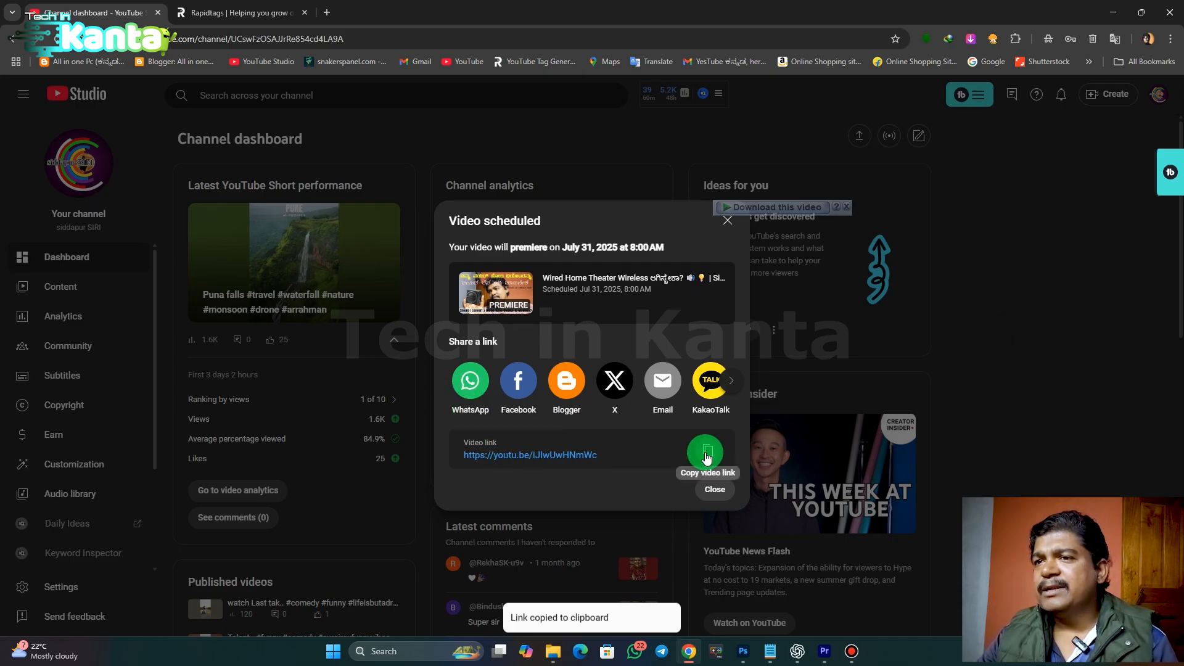
click(769, 655)
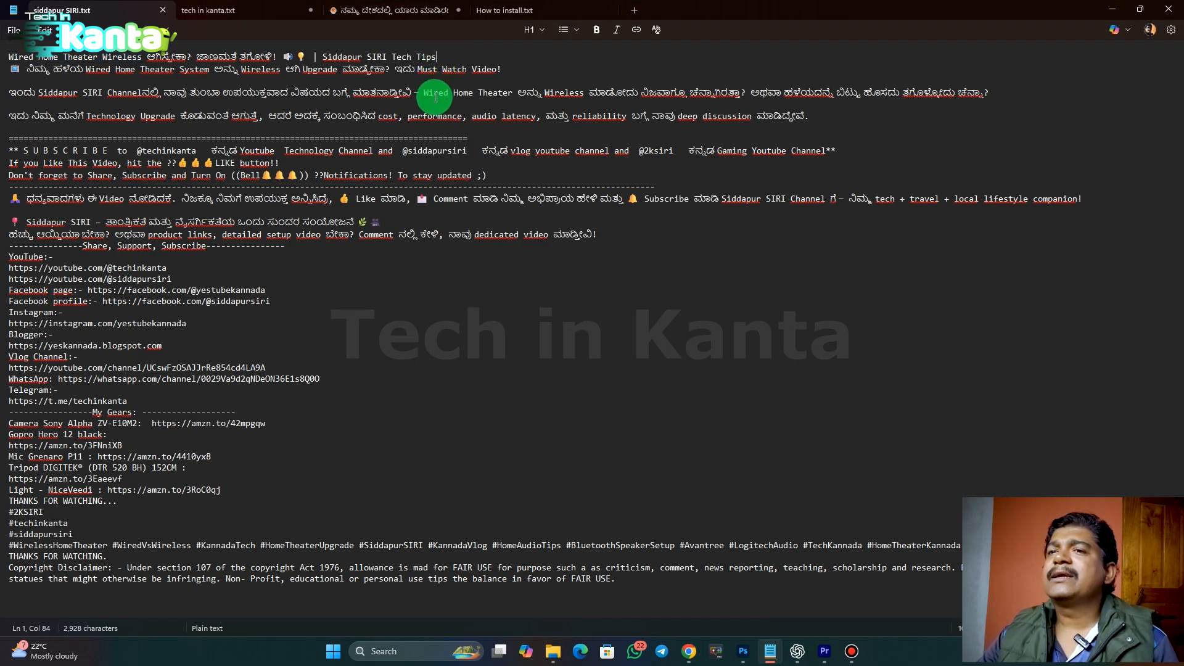
key(Return)
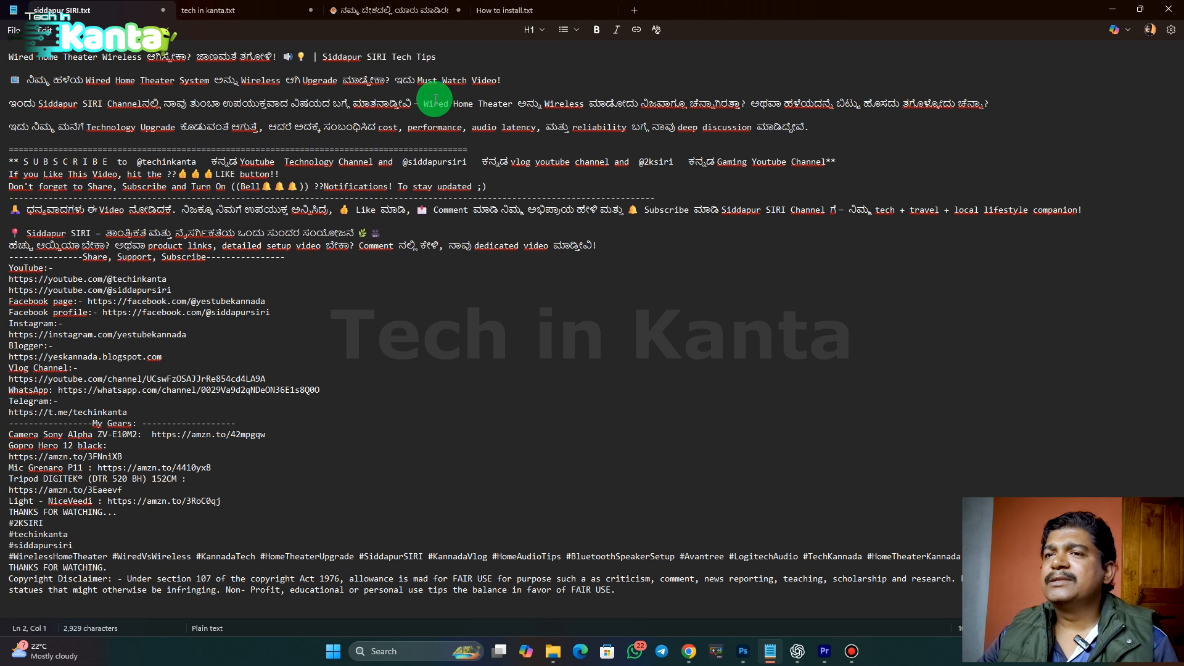
key(ctrl+v)
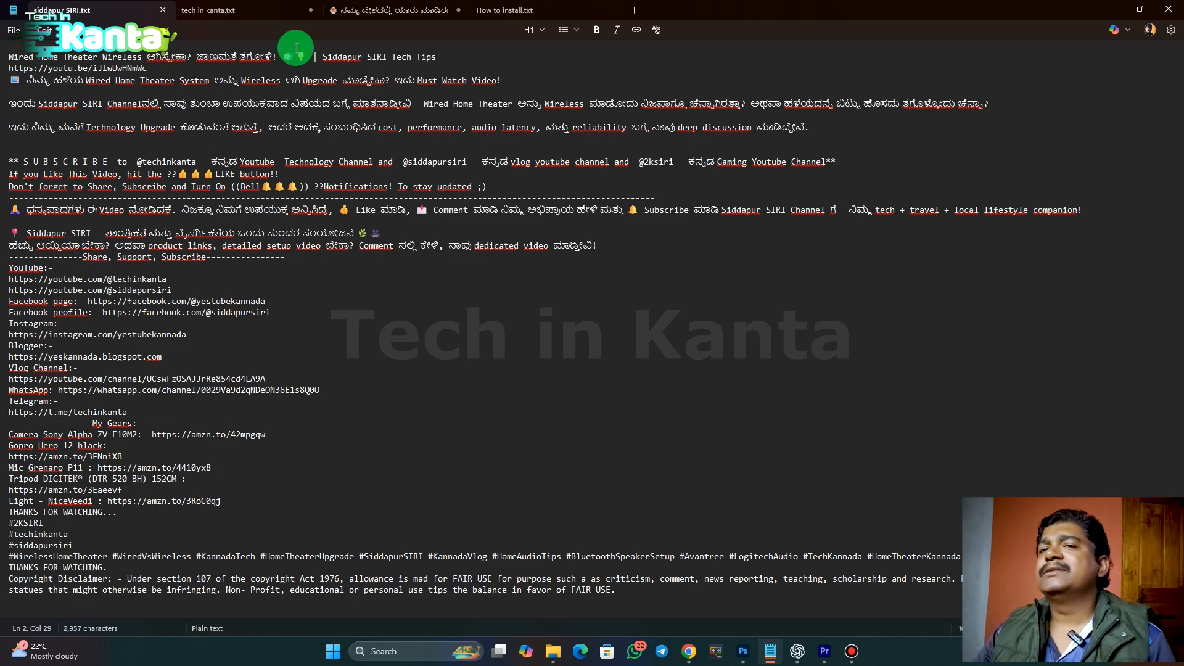
Step: Copy the video's full title line from siddapur SIRI.txt and return to YouTube Studio
drag(455, 53, 10, 54)
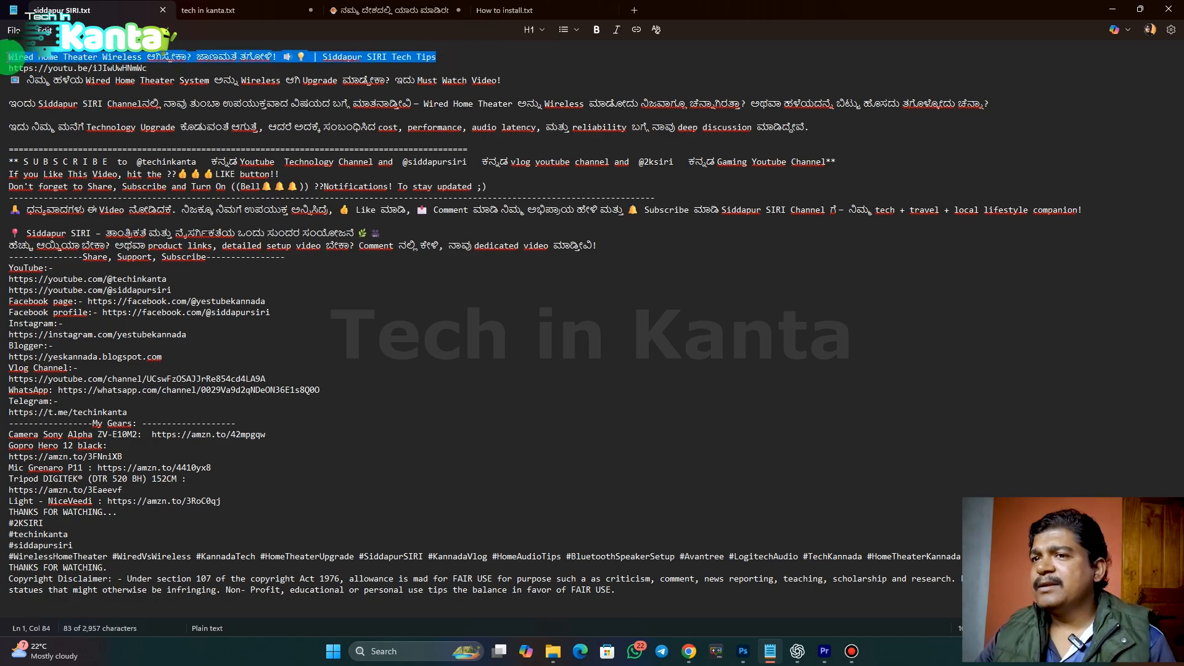
right_click(285, 56)
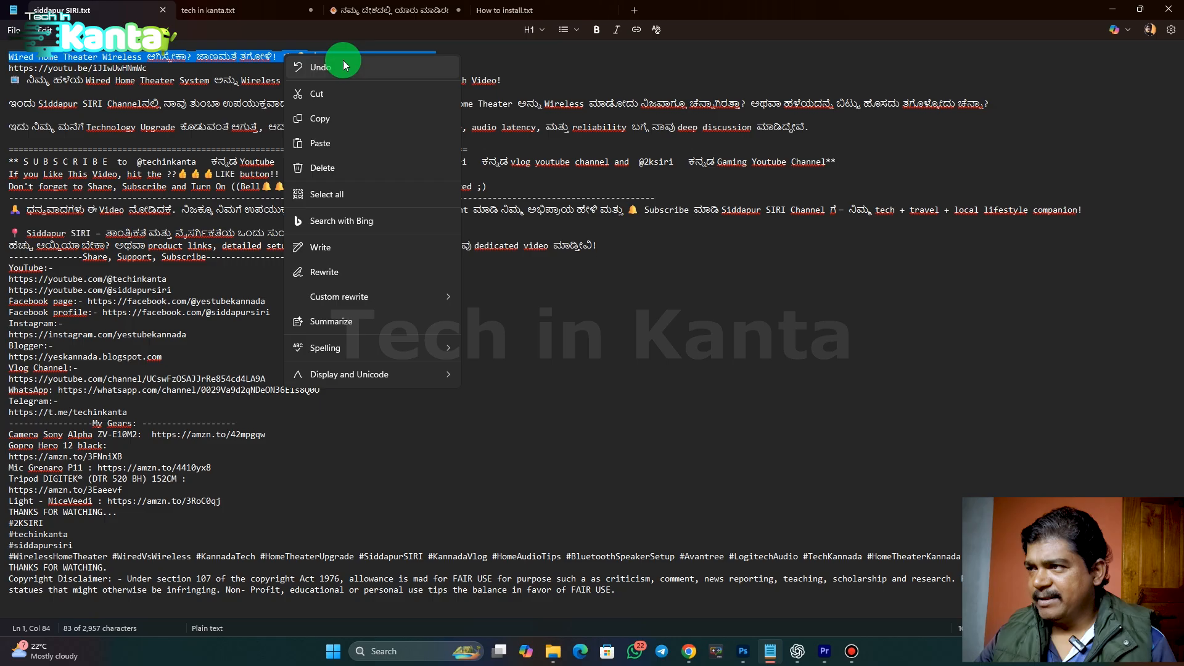
click(321, 118)
click(1113, 15)
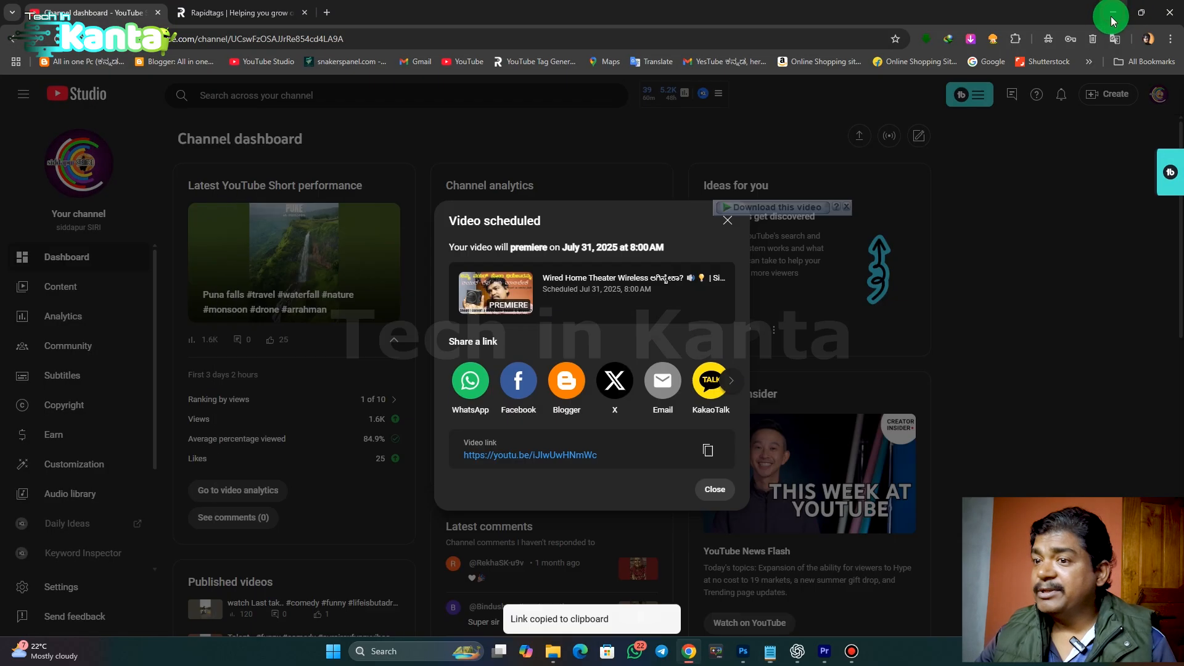
Step: Open the video's WhatsApp share page and start a Facebook post of it with the copied title as its text
click(469, 385)
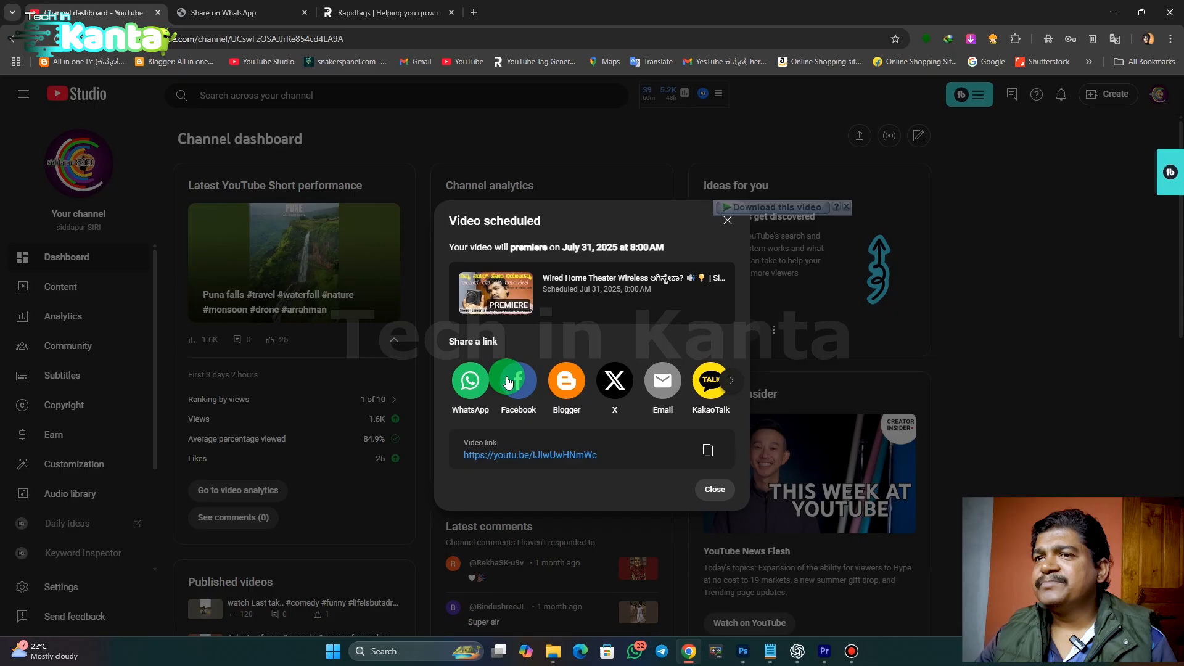
click(523, 380)
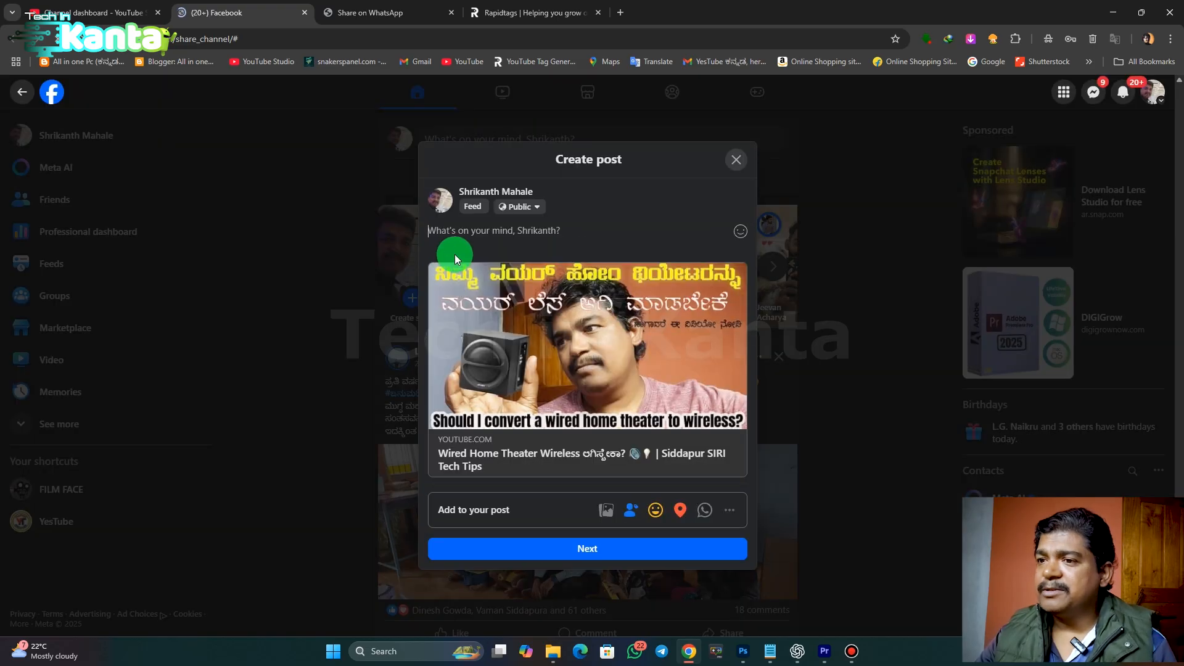
right_click(461, 242)
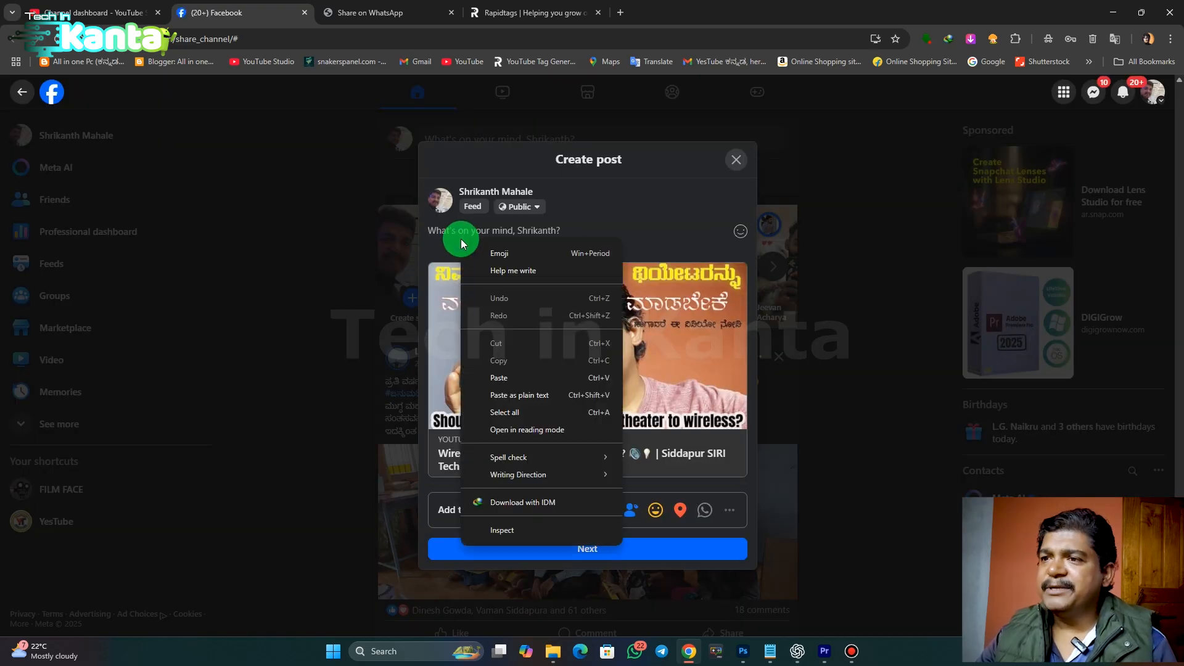
click(501, 378)
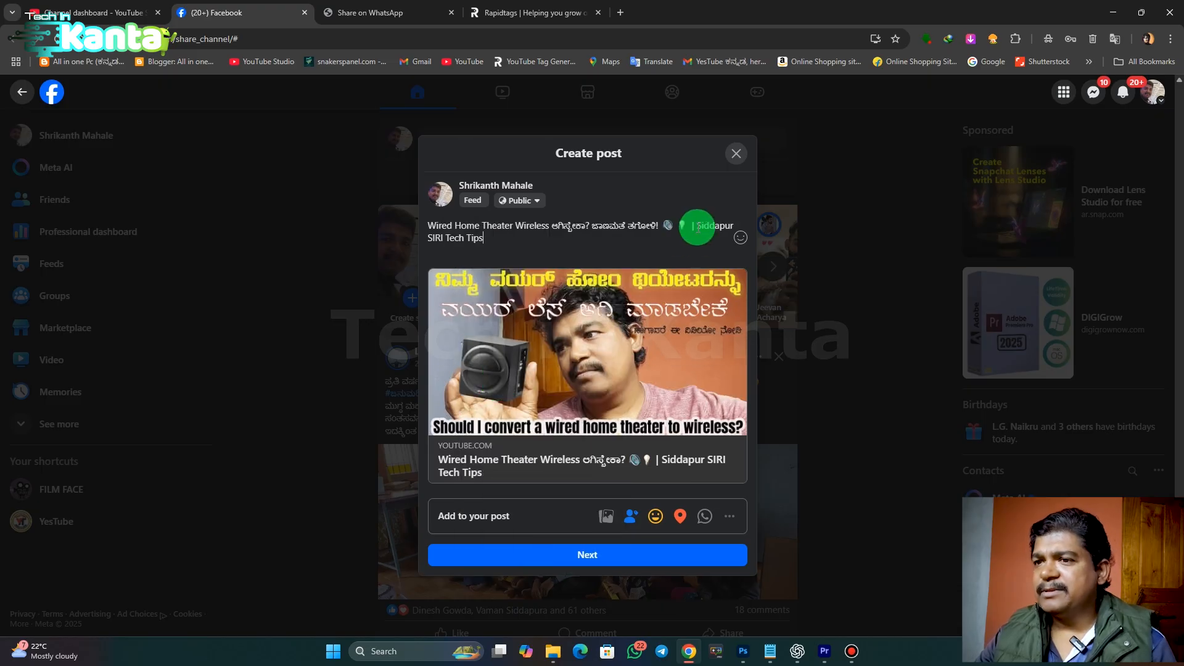
Step: Edit the end of the Facebook post text to include the hashtags #siddapura and #siddapurSIRI before Tech Tips
click(697, 226)
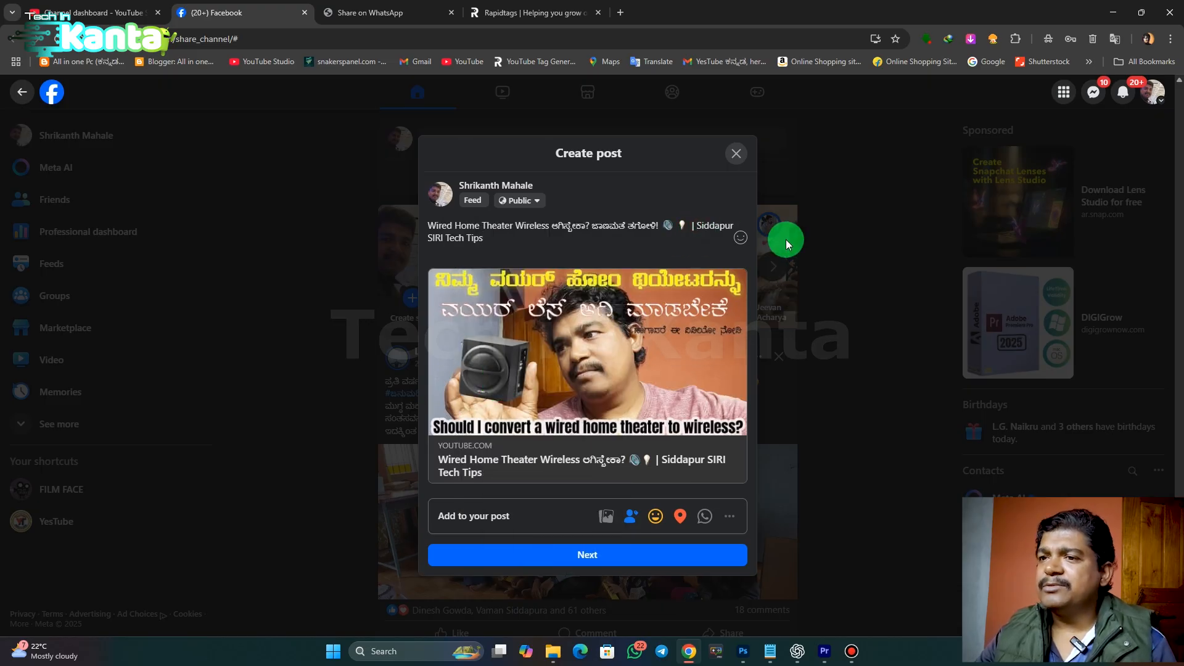
text(#Siddapur)
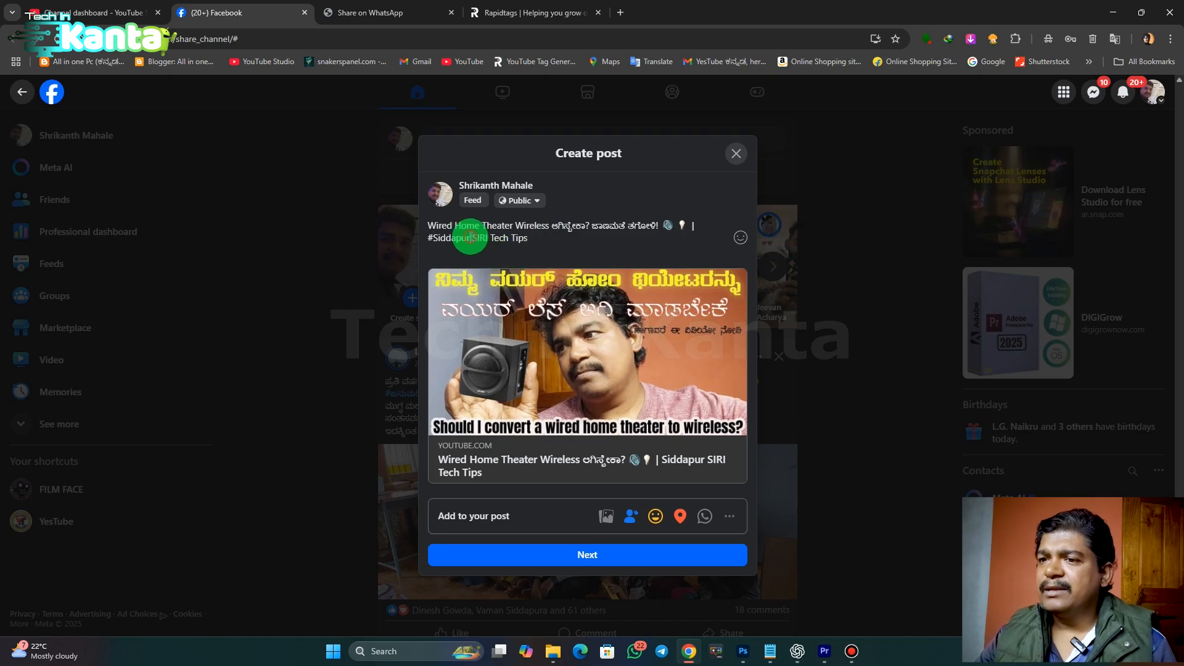
click(471, 238)
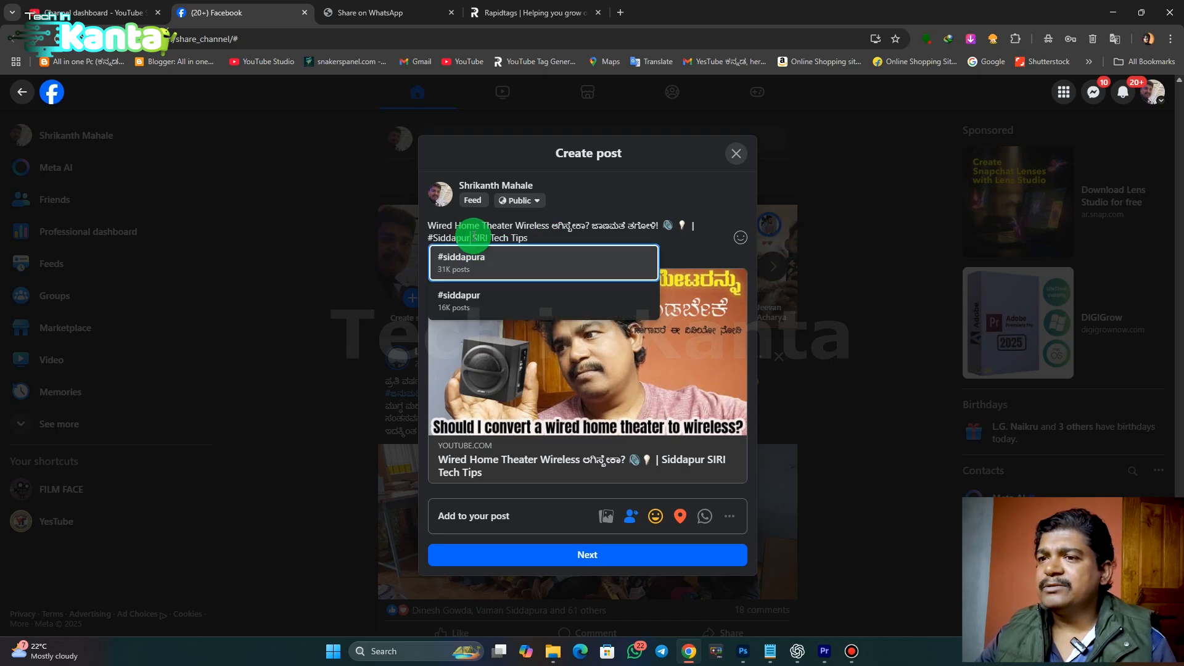
click(472, 263)
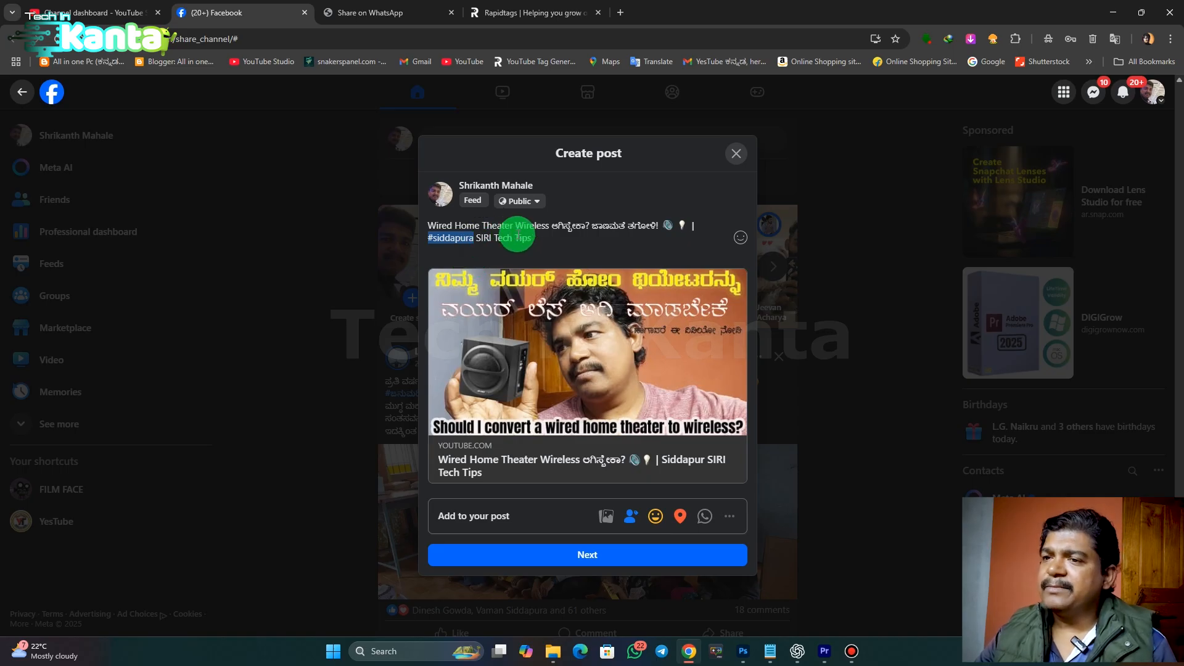
text(#)
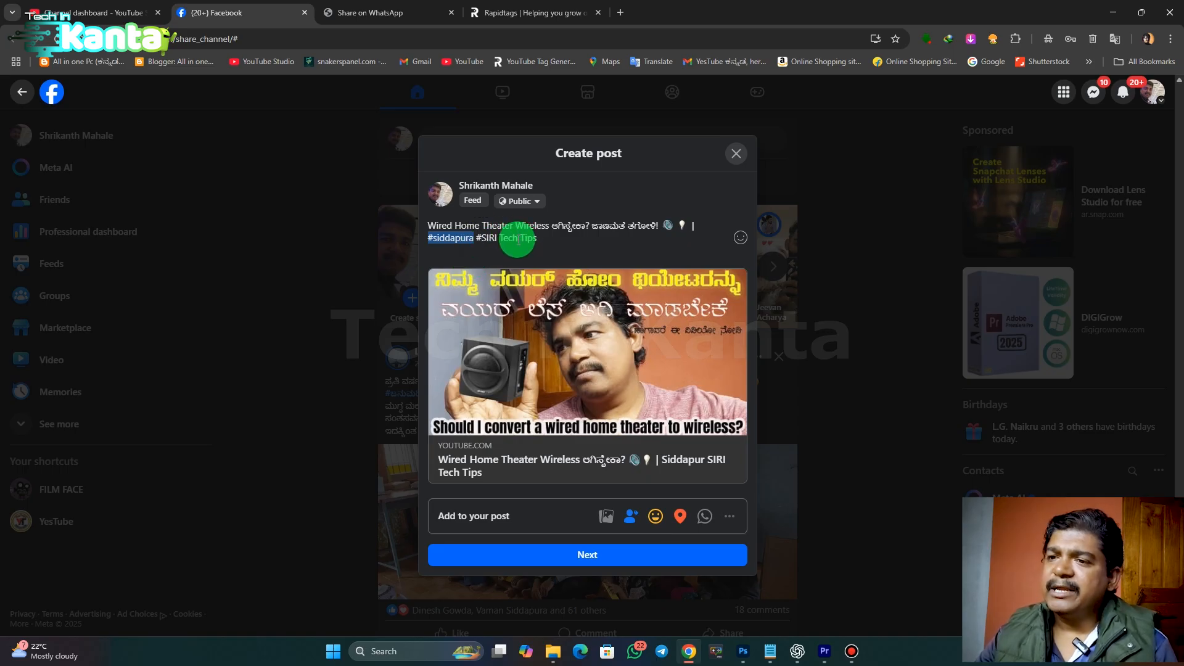
text(sidda)
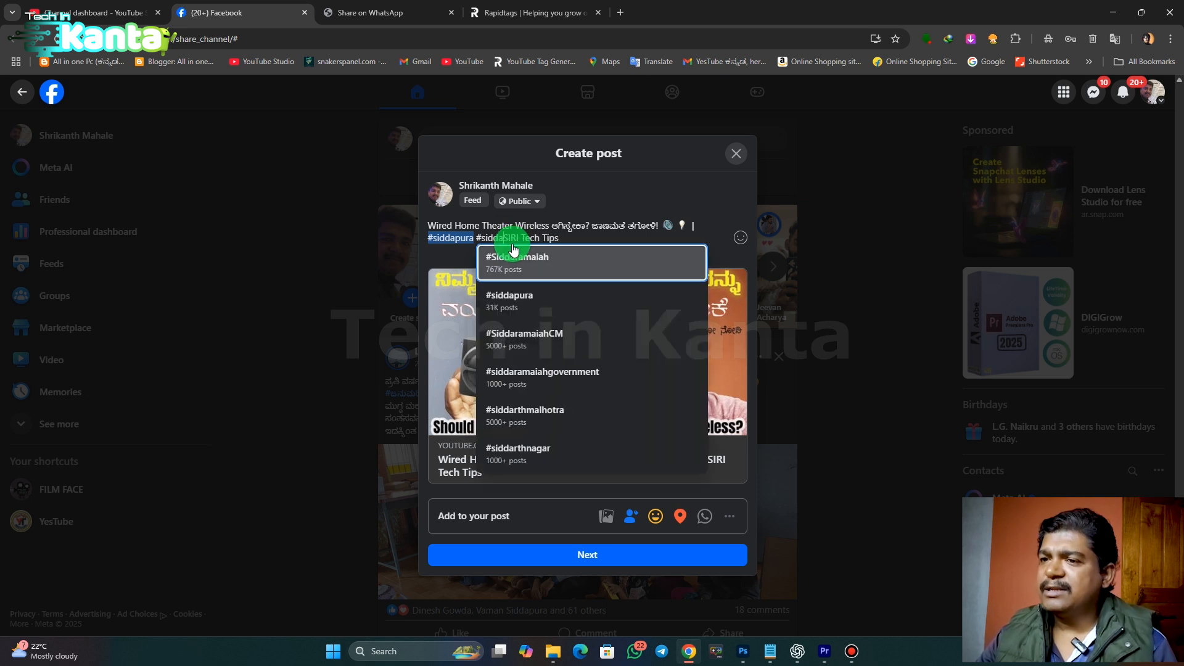
text(pur)
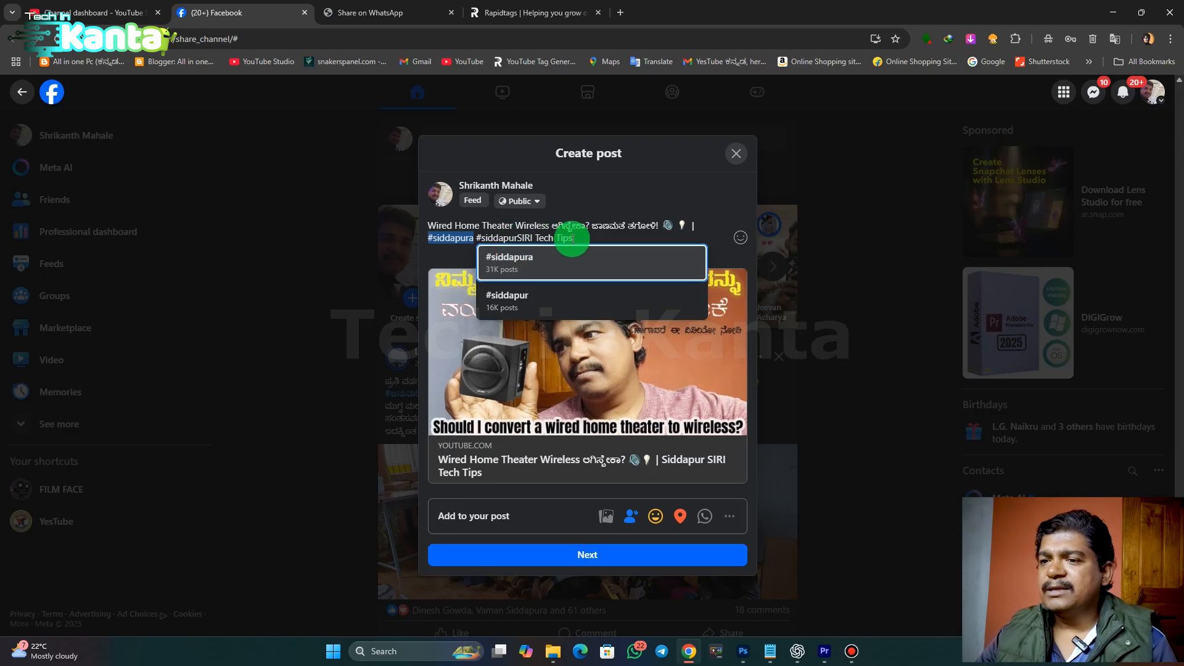
click(576, 237)
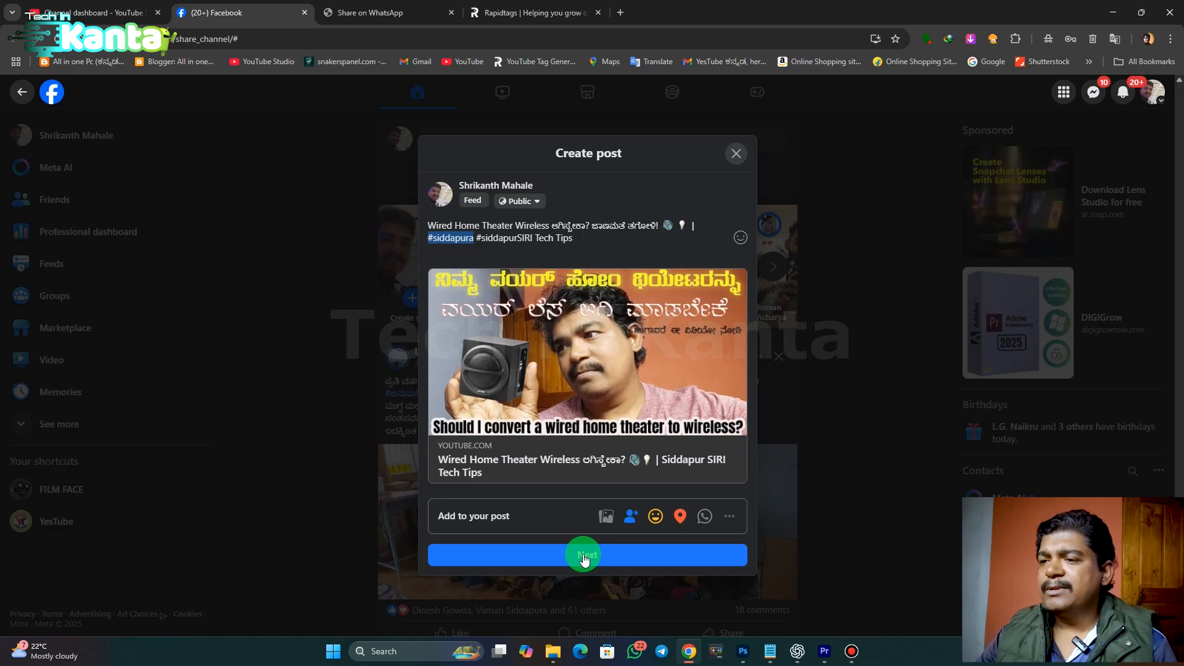
Step: Add Siddapur as the Facebook post's location and share the post publicly
click(681, 518)
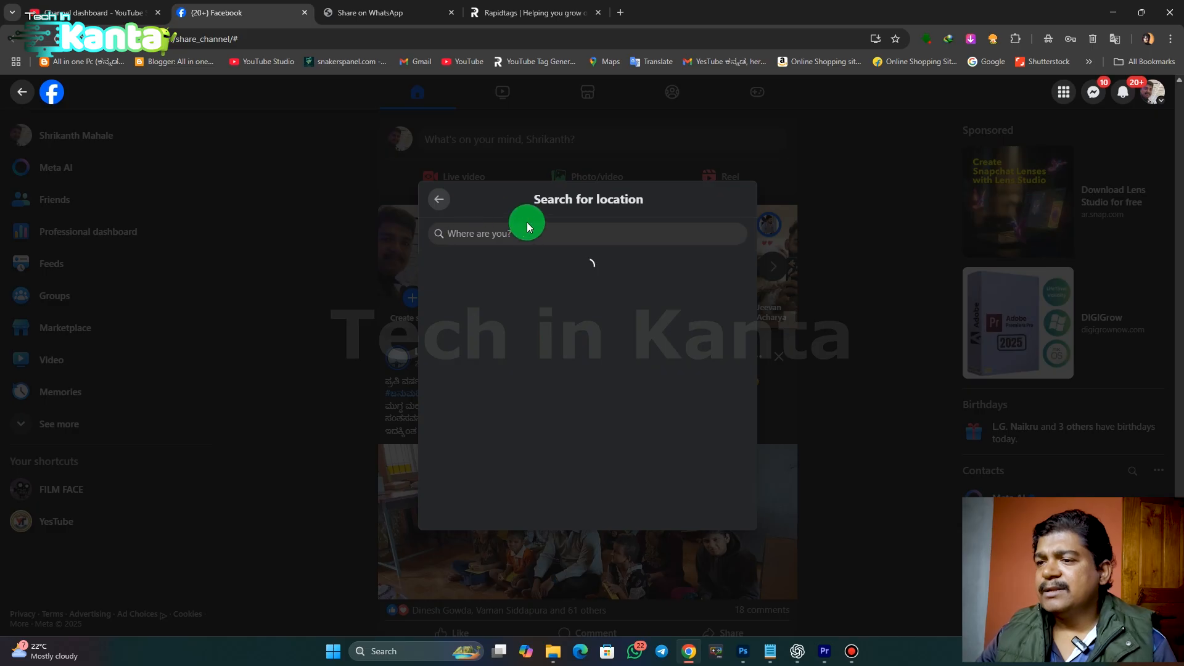
click(491, 289)
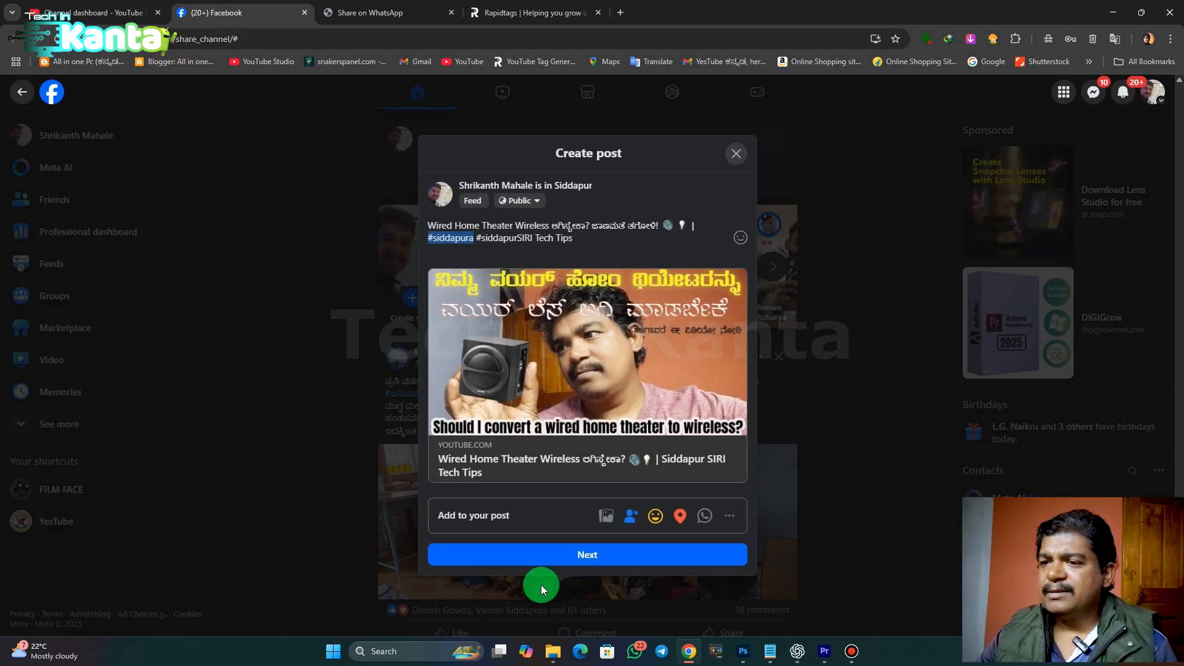
click(582, 554)
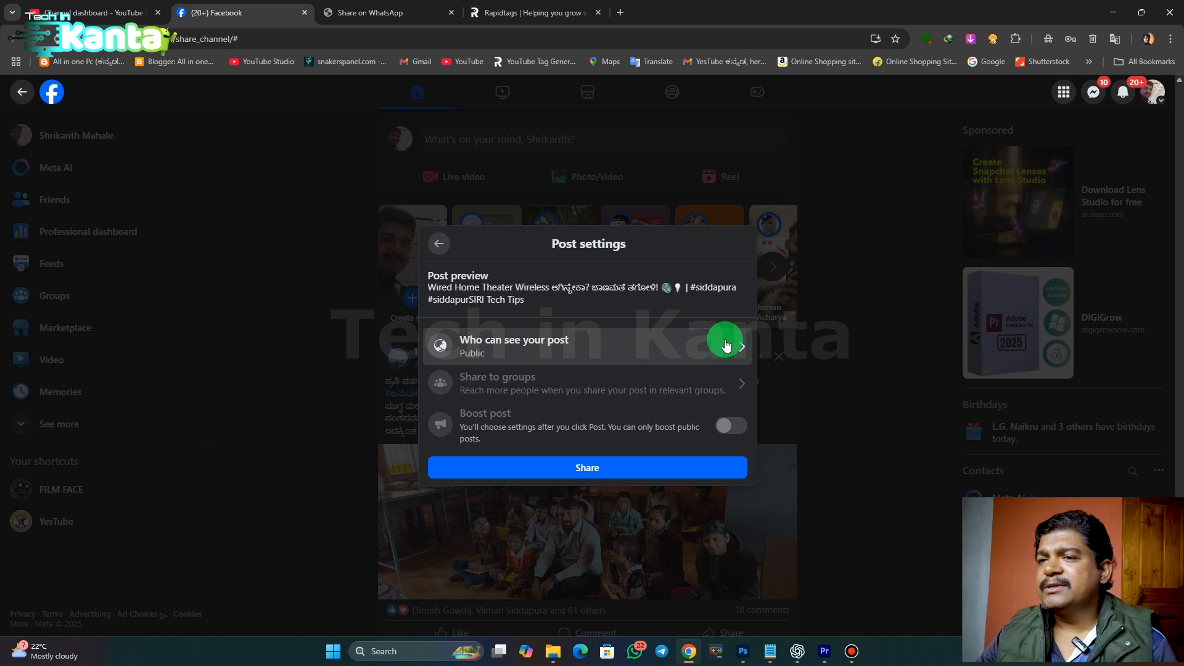
click(589, 469)
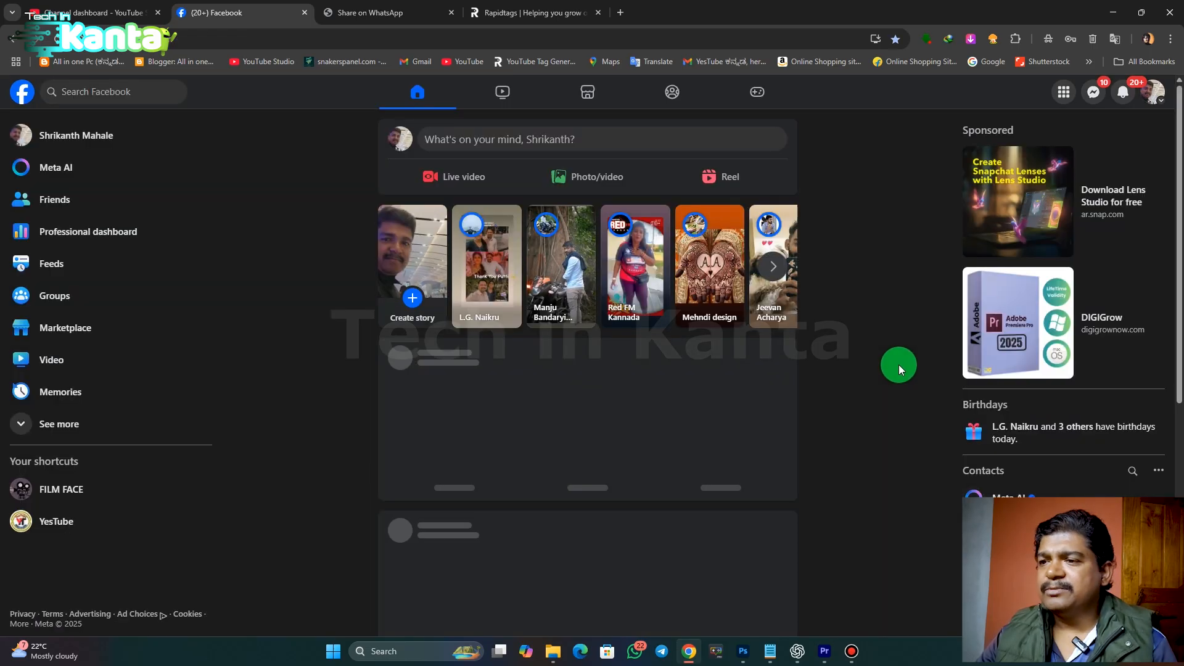
Step: Check the shared post in the Facebook feed, and close the Video scheduled dialog in YouTube Studio
scroll(864, 462, down, 2)
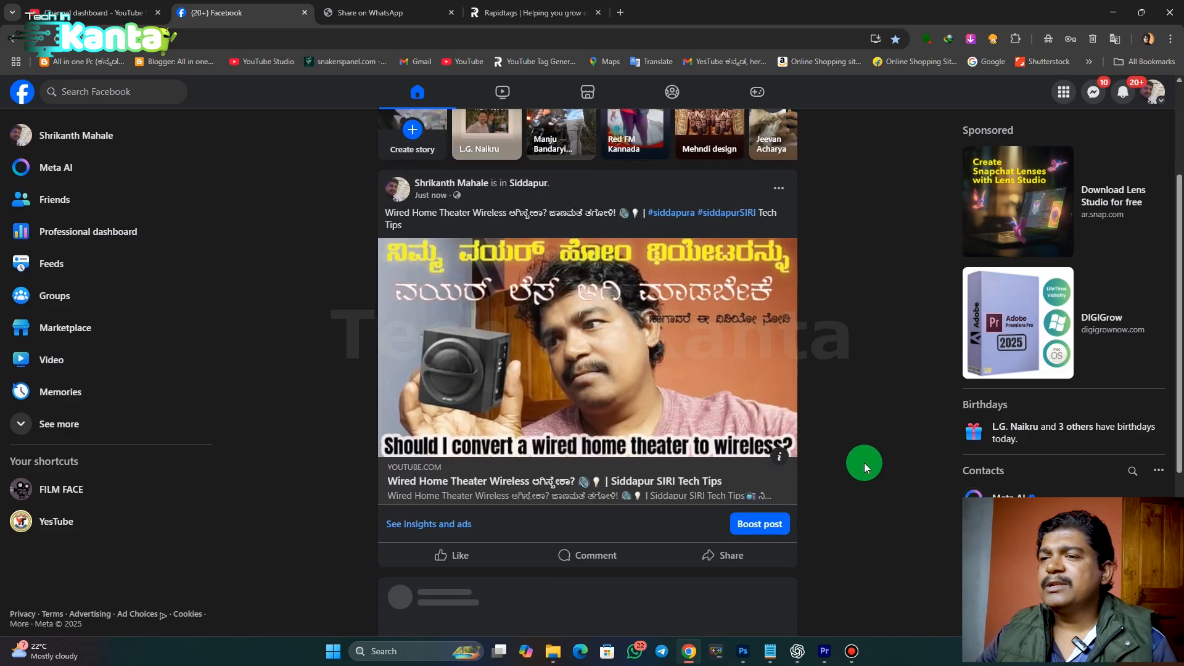
scroll(864, 463, up, 2)
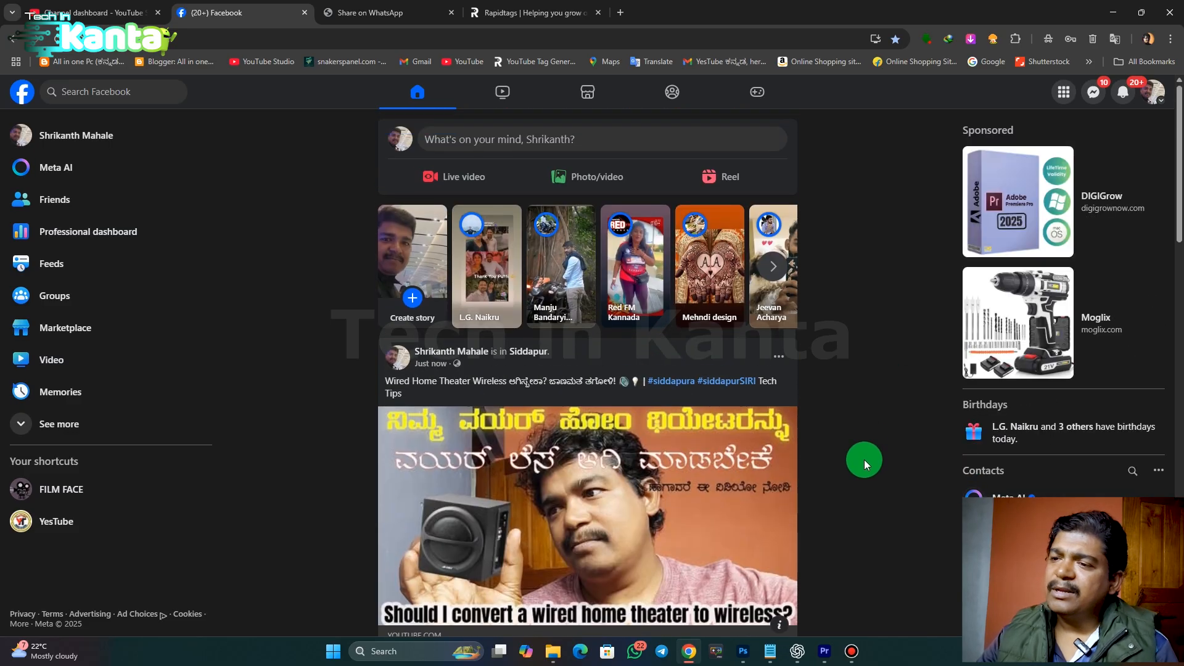
click(62, 7)
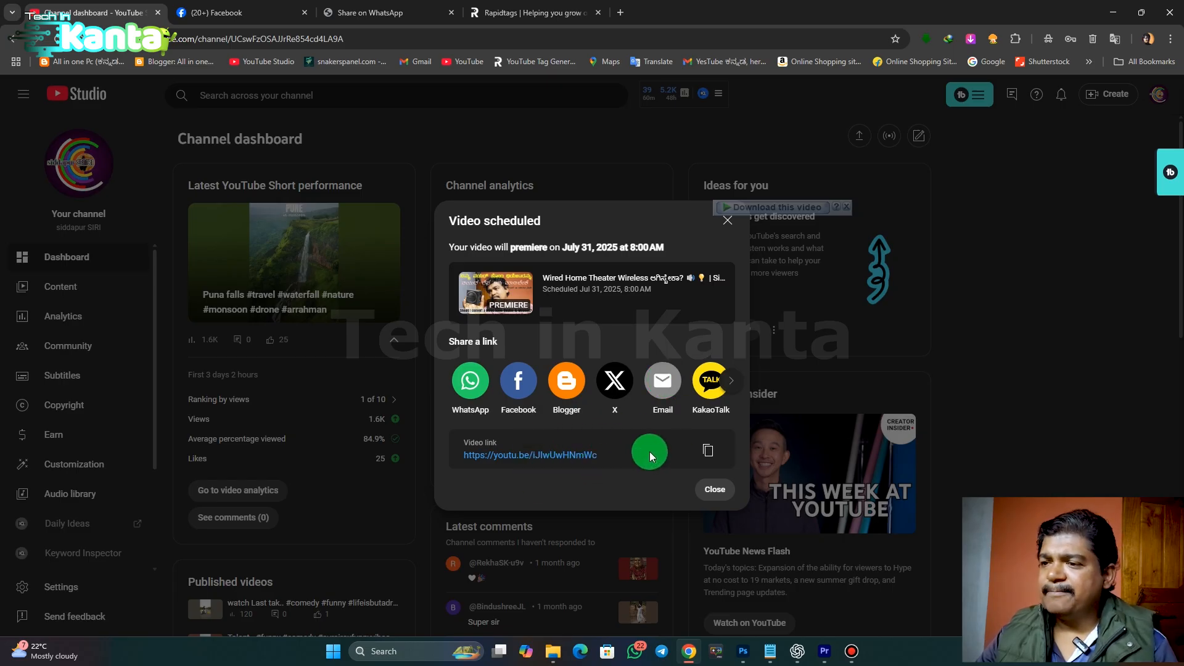
click(712, 491)
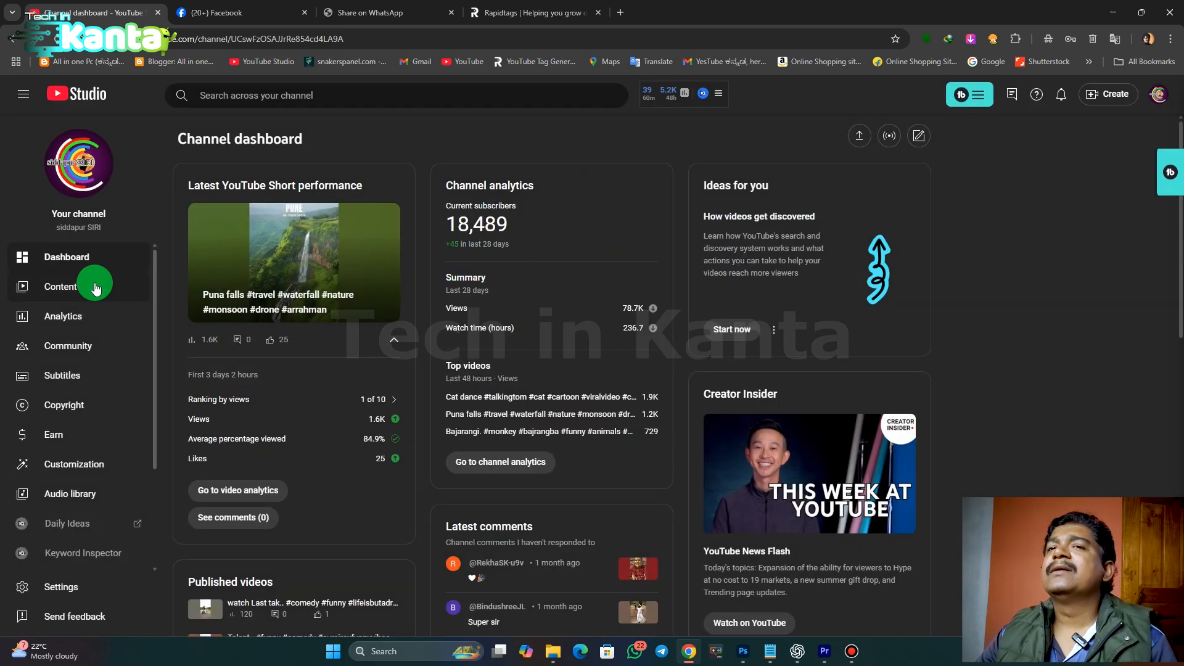
Step: Switch to the siddapur SIRI.txt notes and copy the Wired Home Theater video's title line and YouTube link
key(alt+Tab)
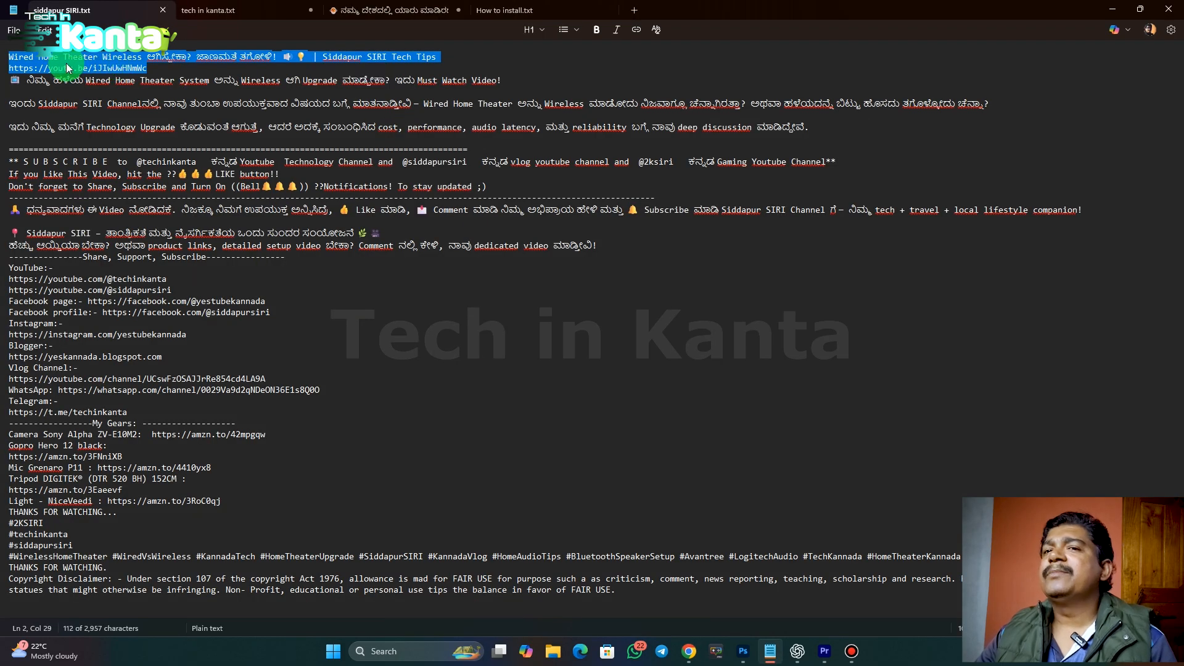
click(151, 68)
drag(151, 68, 5, 57)
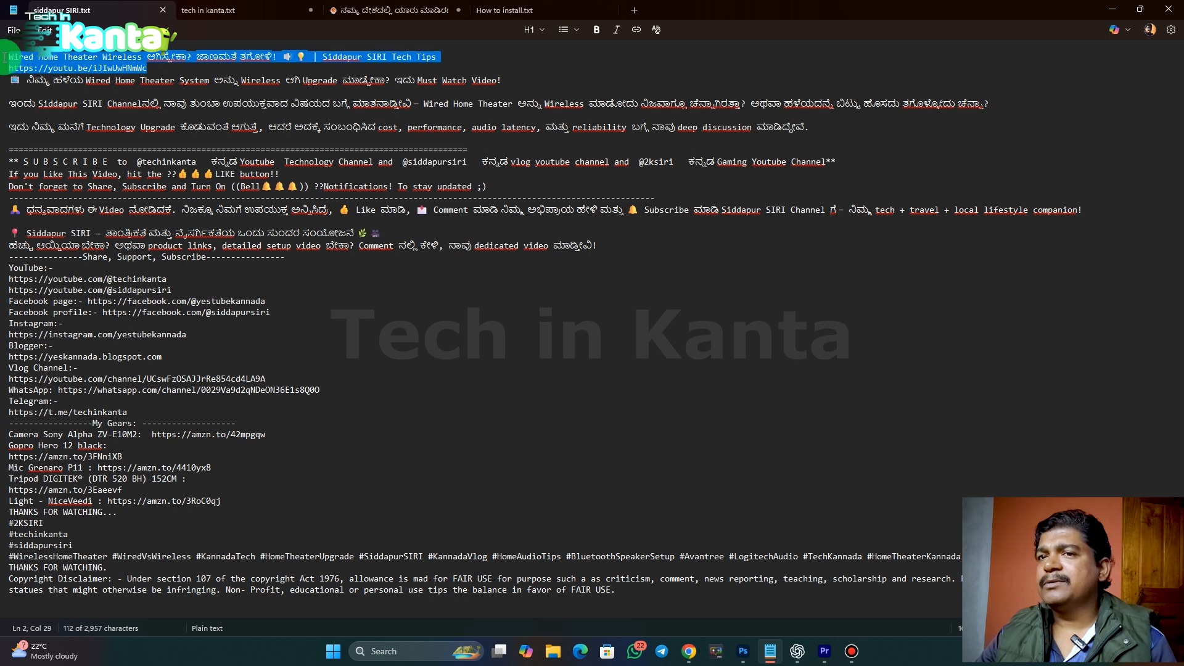
right_click(55, 58)
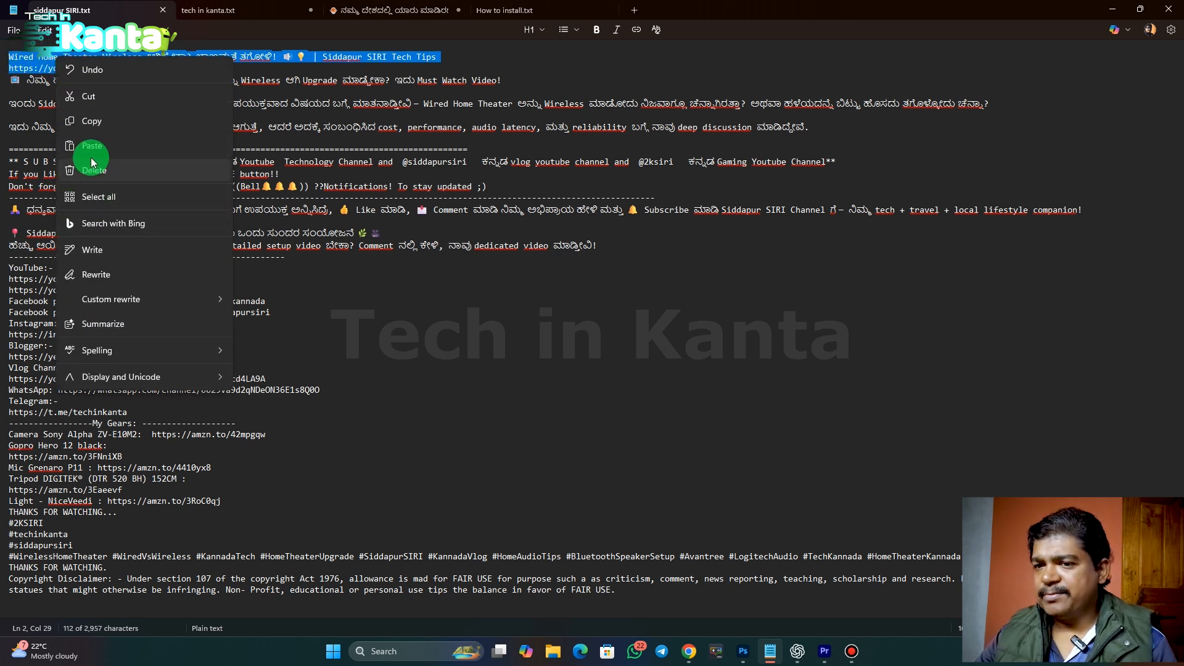
click(95, 120)
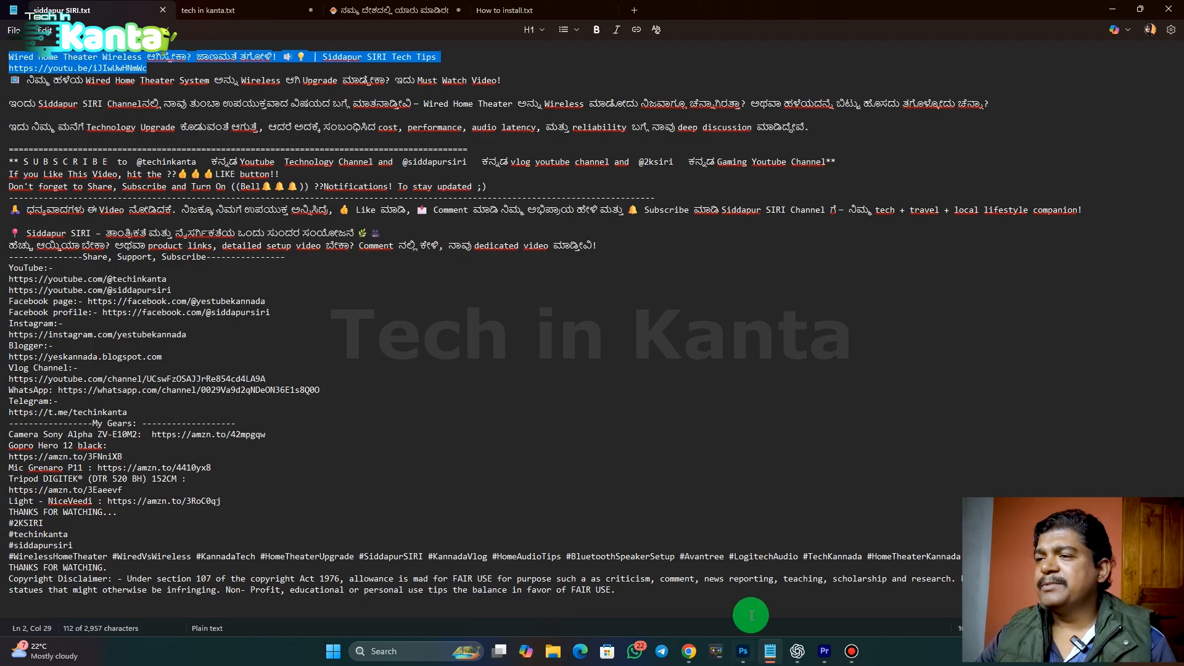
Step: Minimize the notes, switch to Telegram and open the siddapur SIRI channel
click(663, 652)
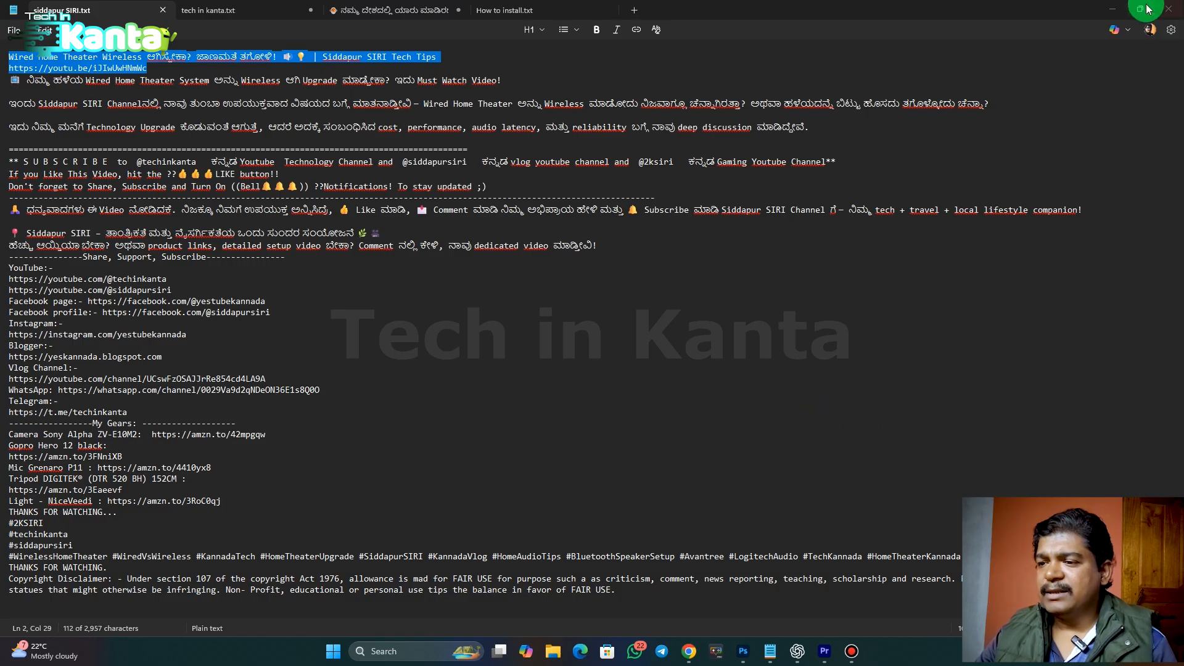
click(1110, 13)
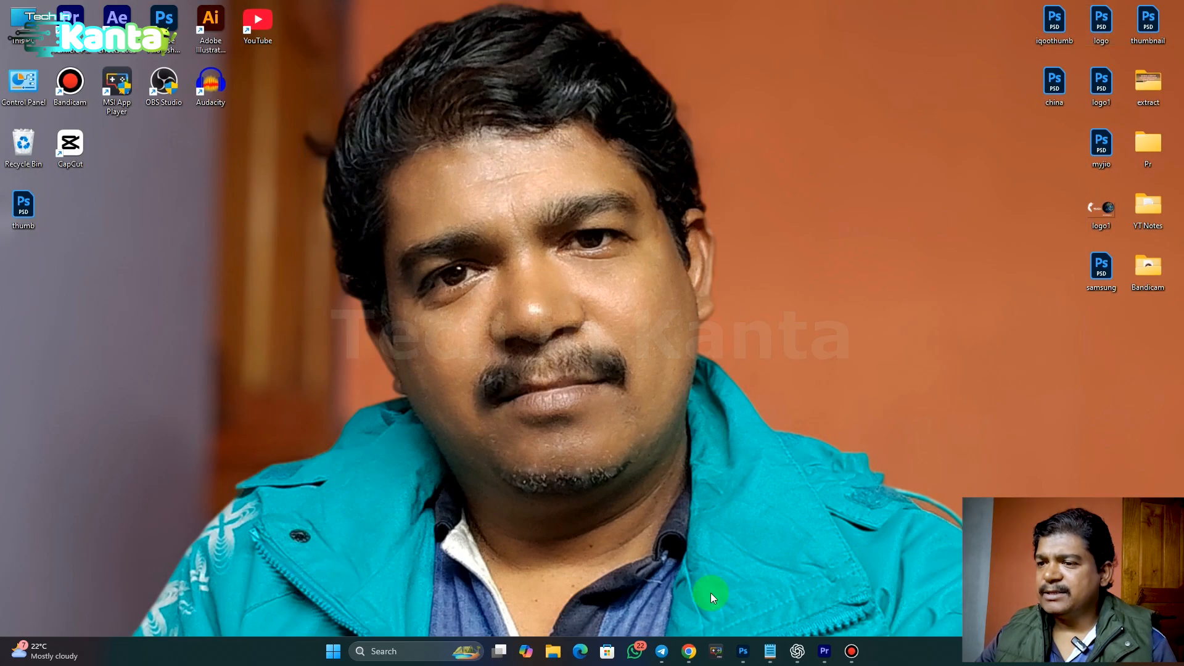
click(662, 651)
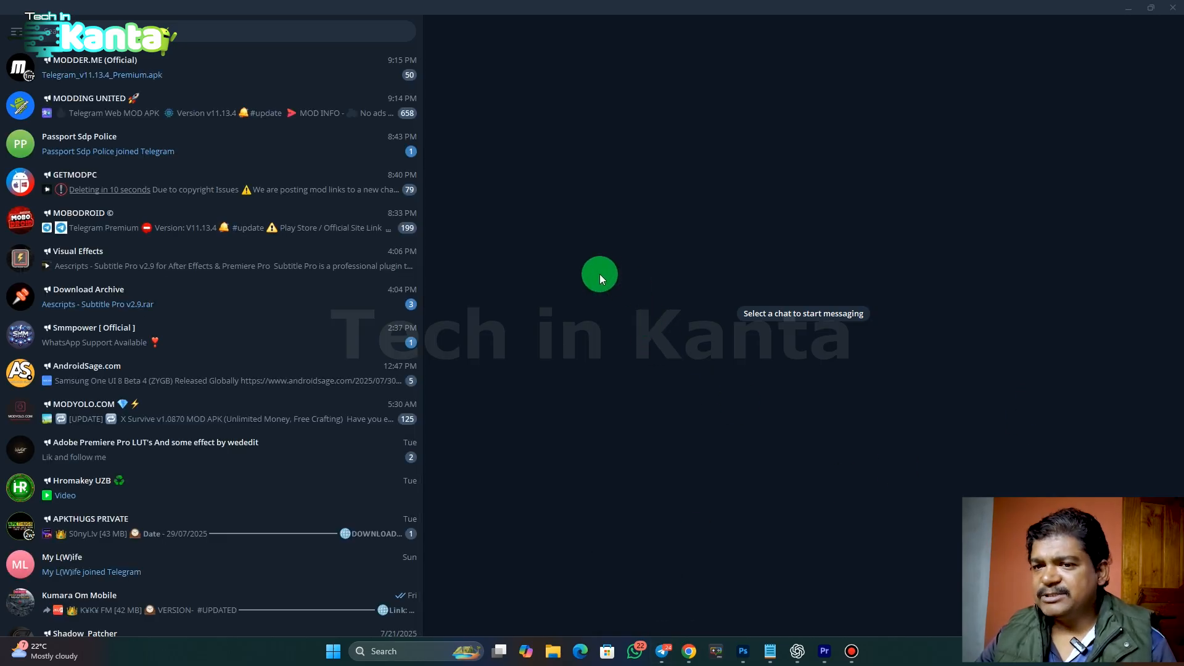
scroll(148, 401, down, 2)
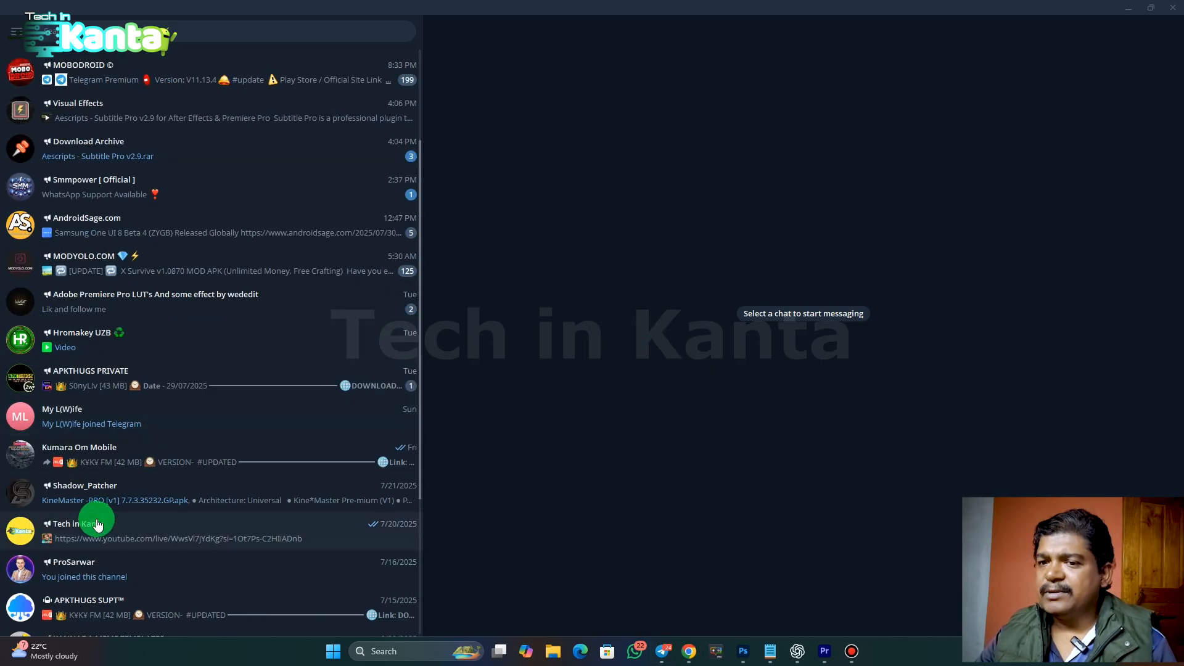
scroll(97, 520, down, 3)
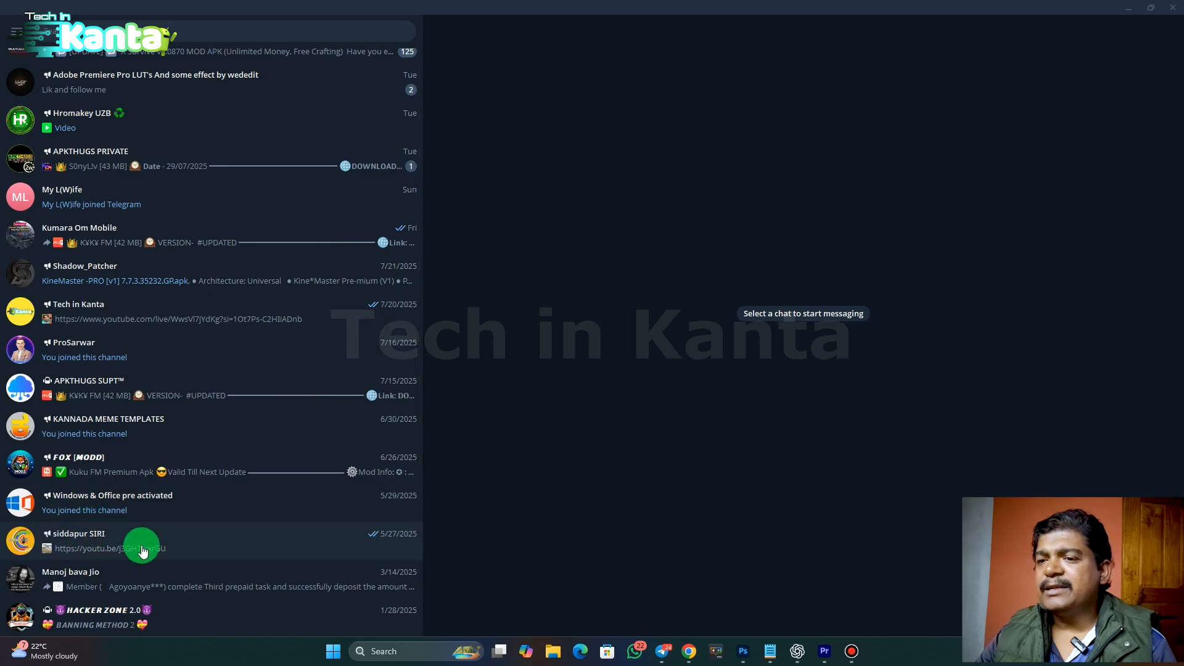
click(127, 546)
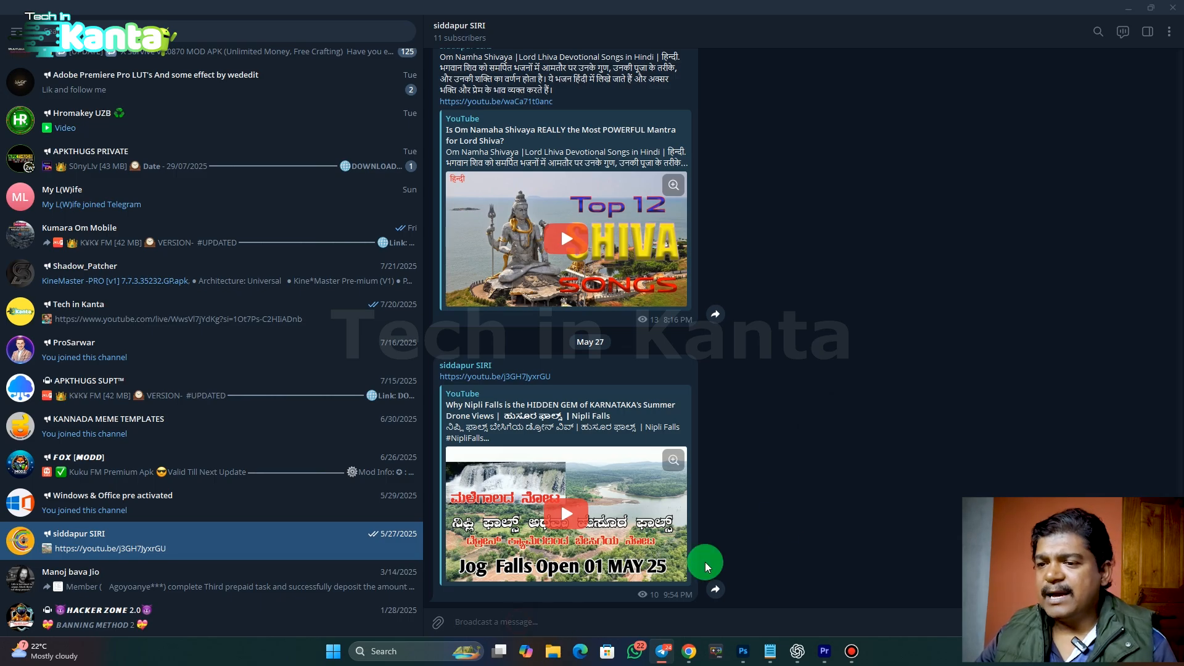
Step: Paste the copied video title and link into the siddapur SIRI channel's broadcast message and send it
right_click(505, 624)
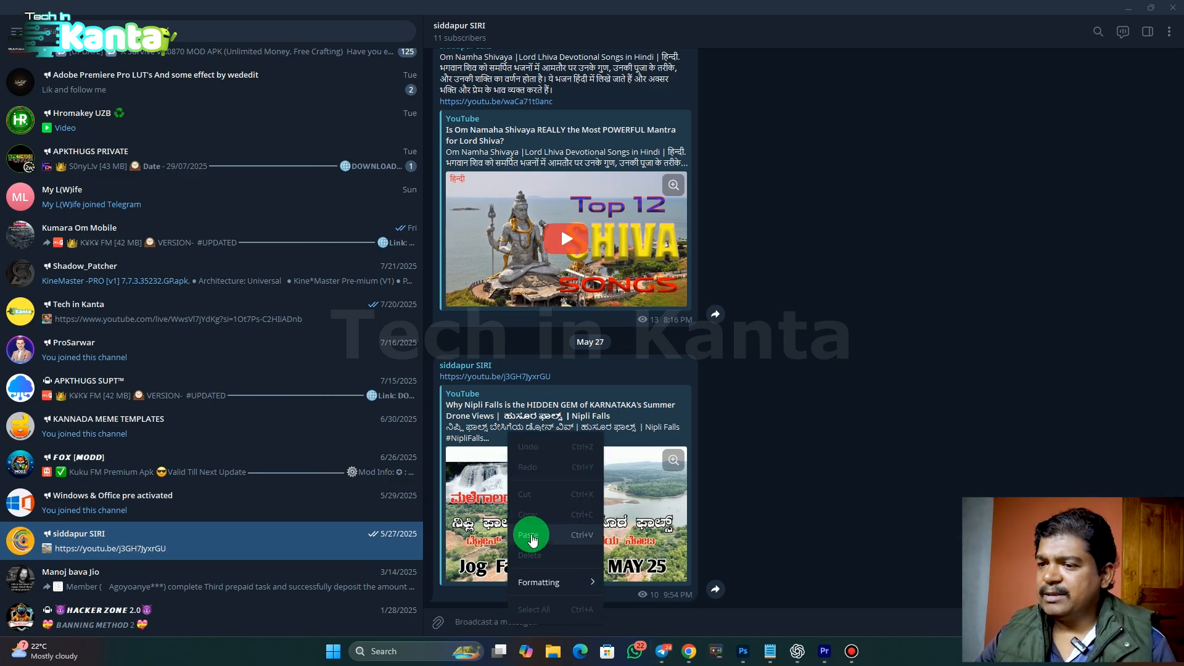
click(533, 539)
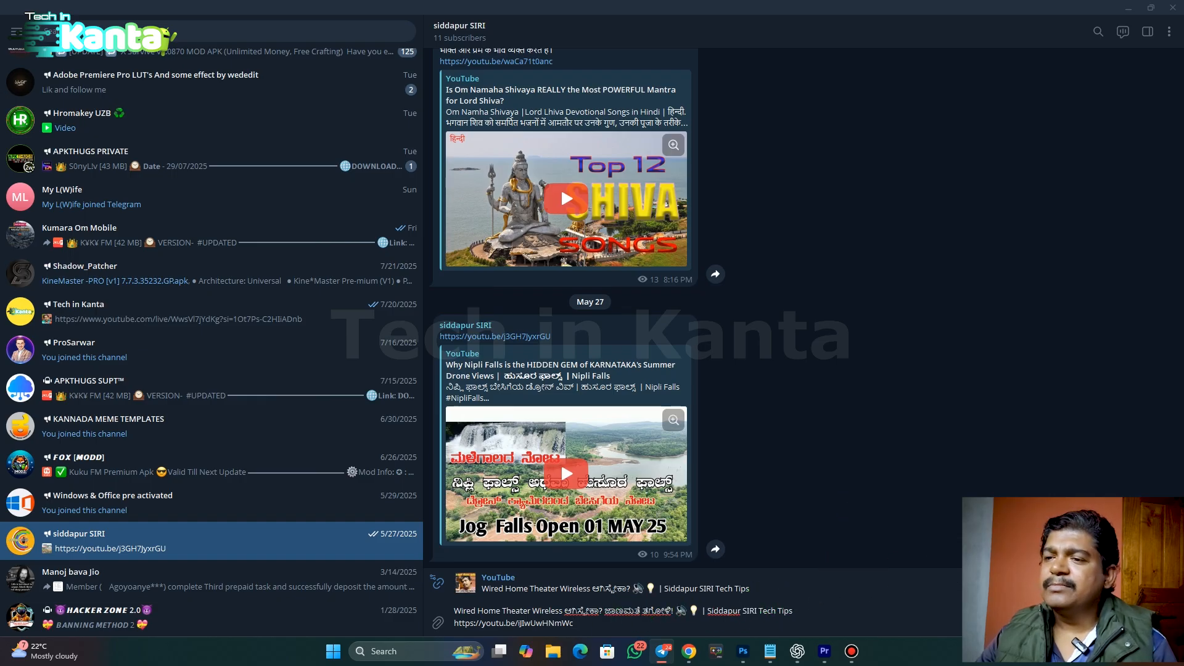
key(Return)
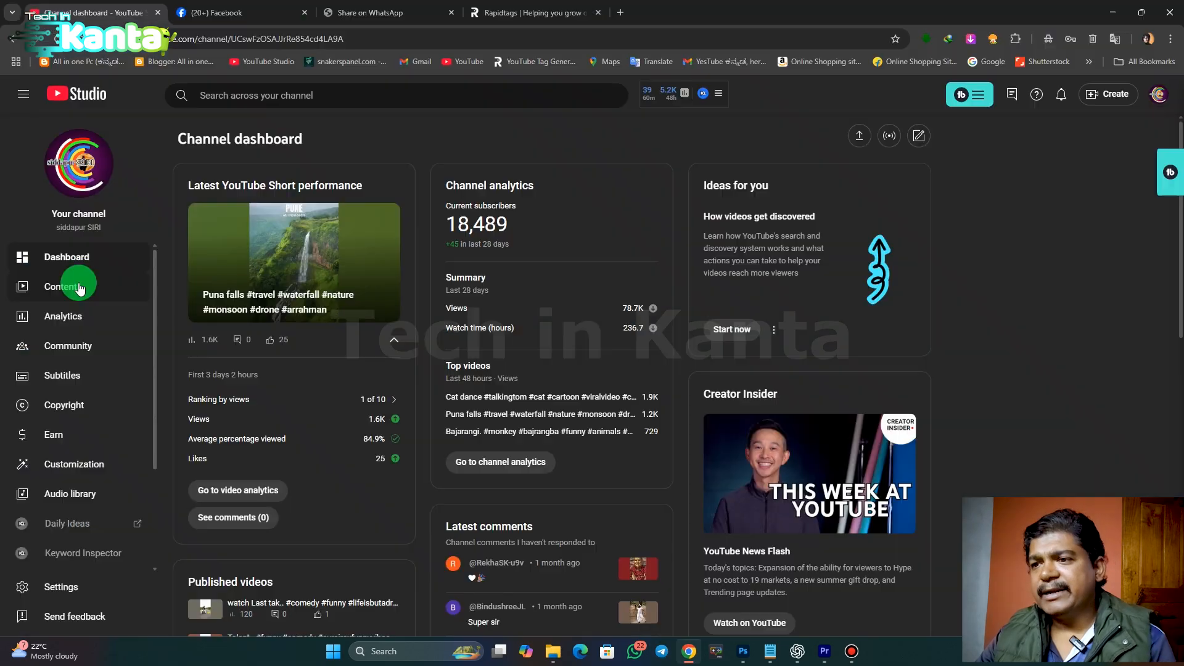
Step: Go back to YouTube Studio and open the subtitles page of the Wired Home Theater Wireless video
click(78, 284)
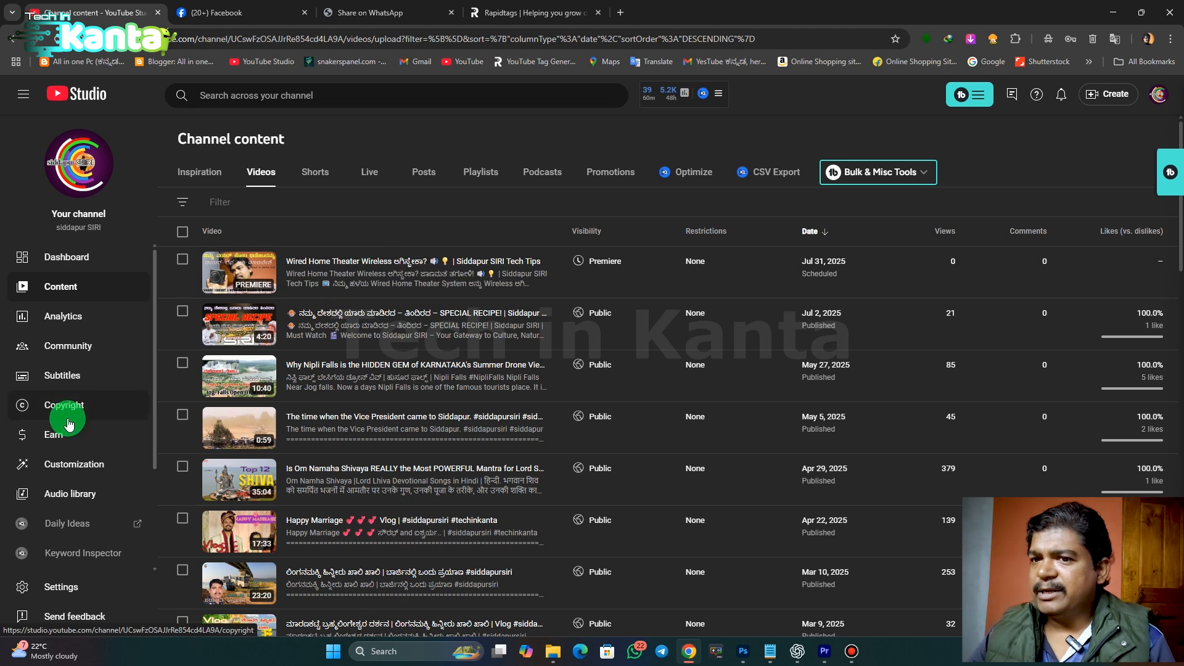
click(62, 381)
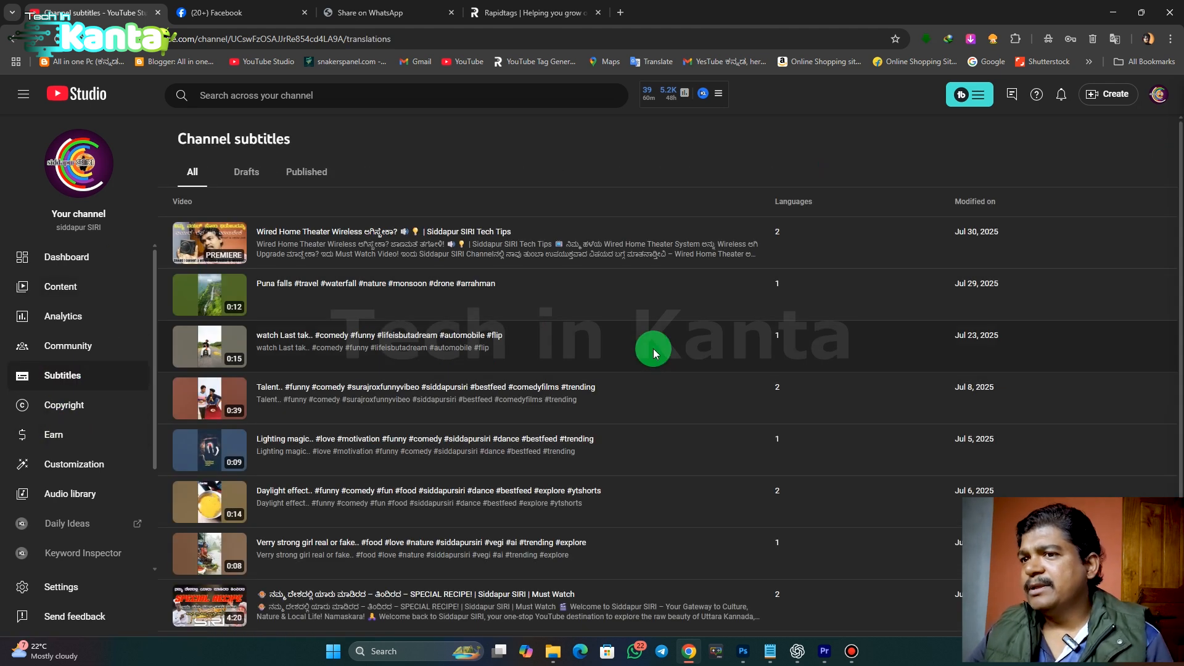
click(345, 233)
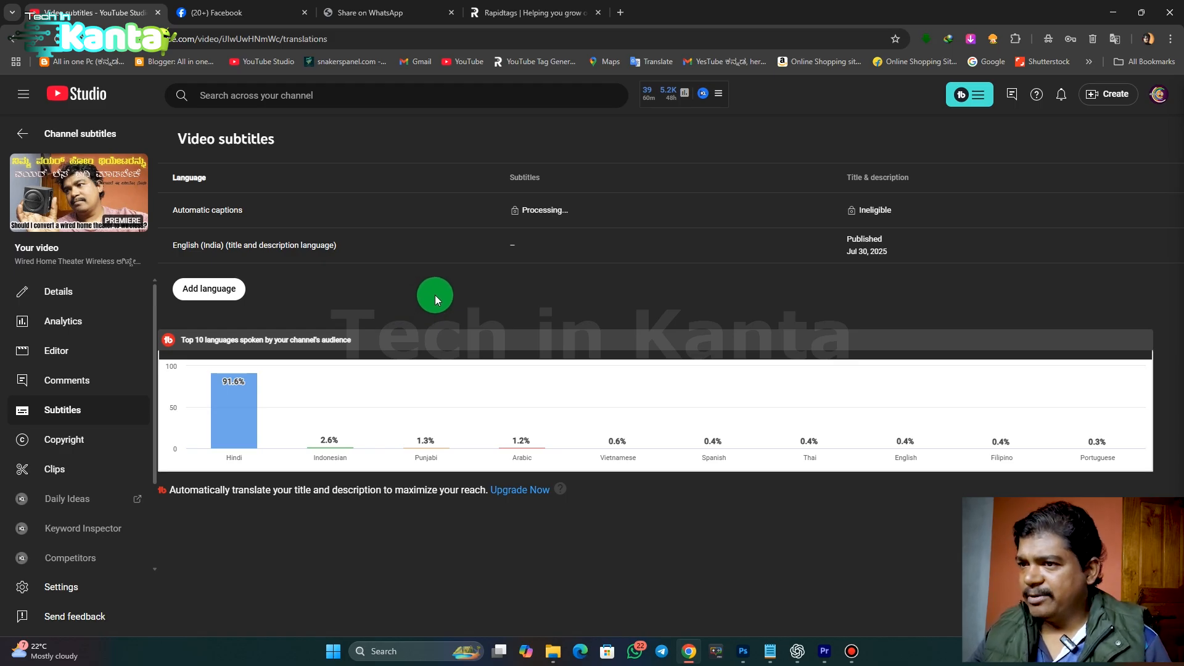
Step: Check the automatic captions' status, the languages that can be added and the caption options for English (India)
mouse_move(534, 219)
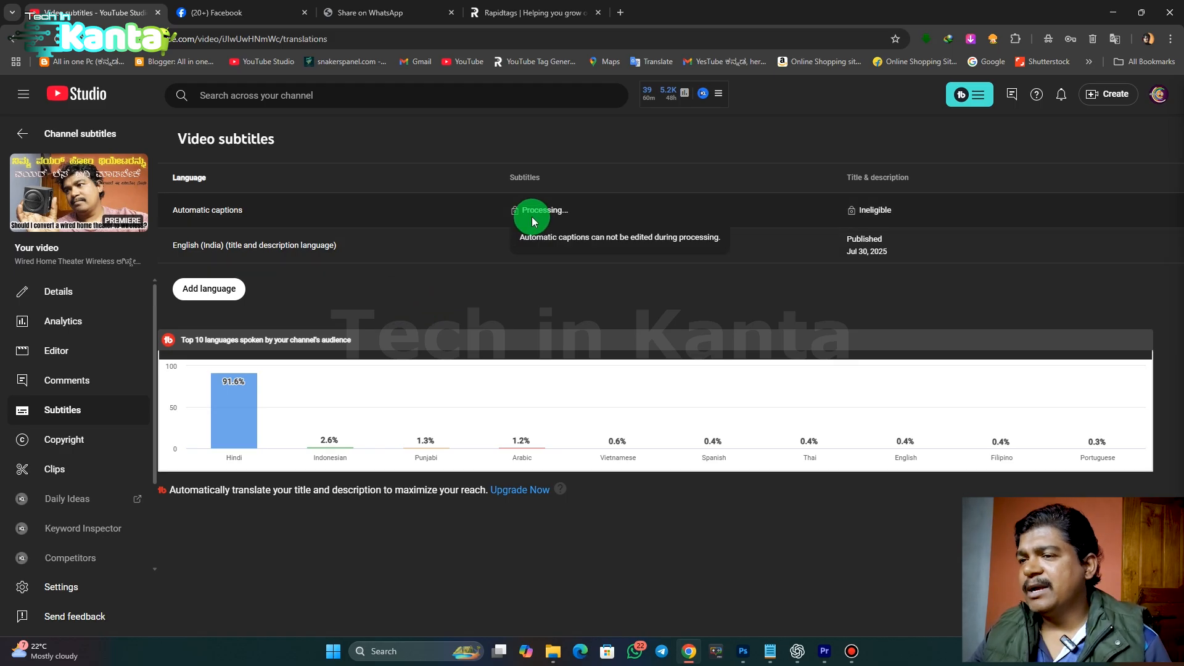
click(205, 291)
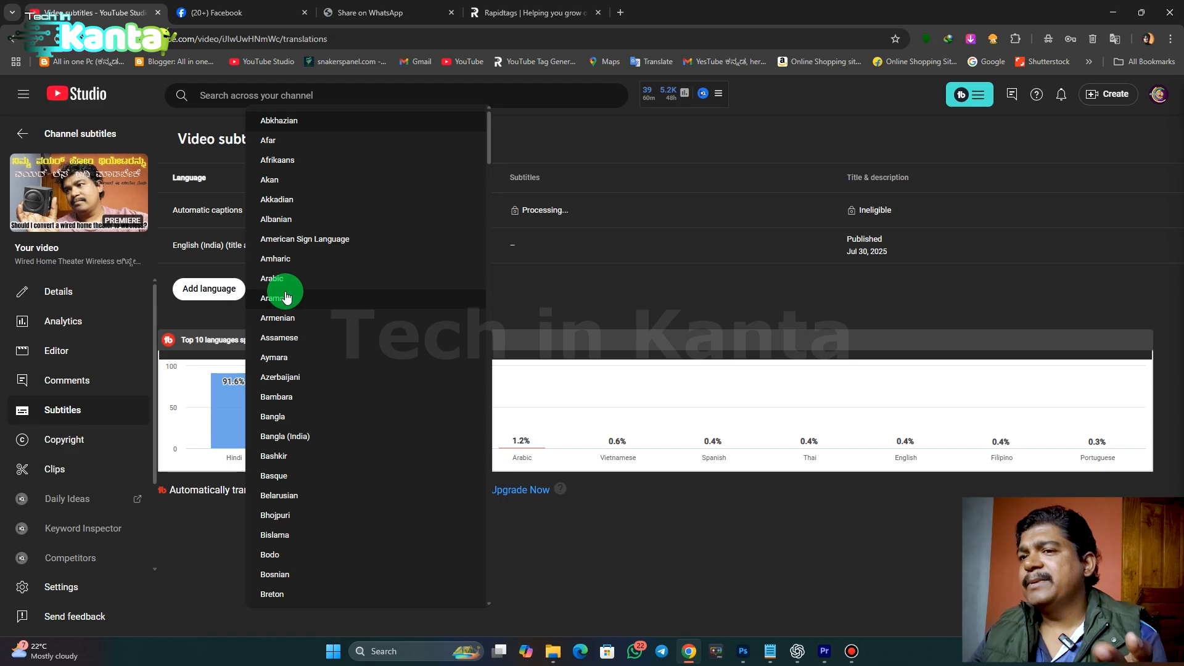
click(530, 282)
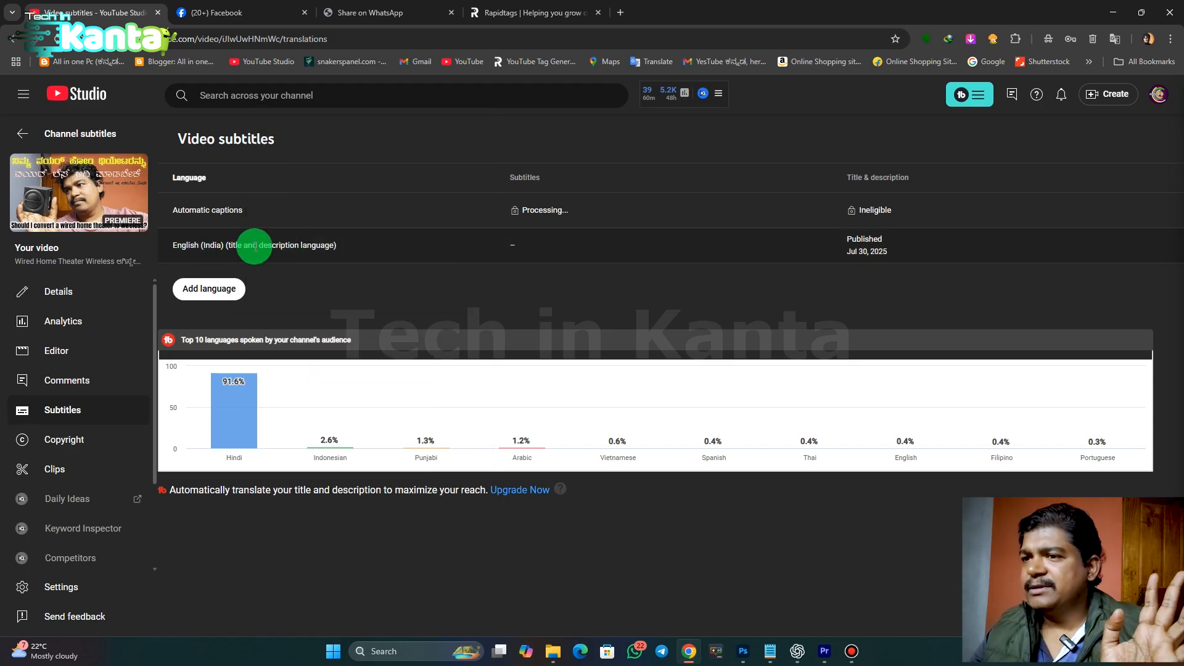
mouse_move(518, 250)
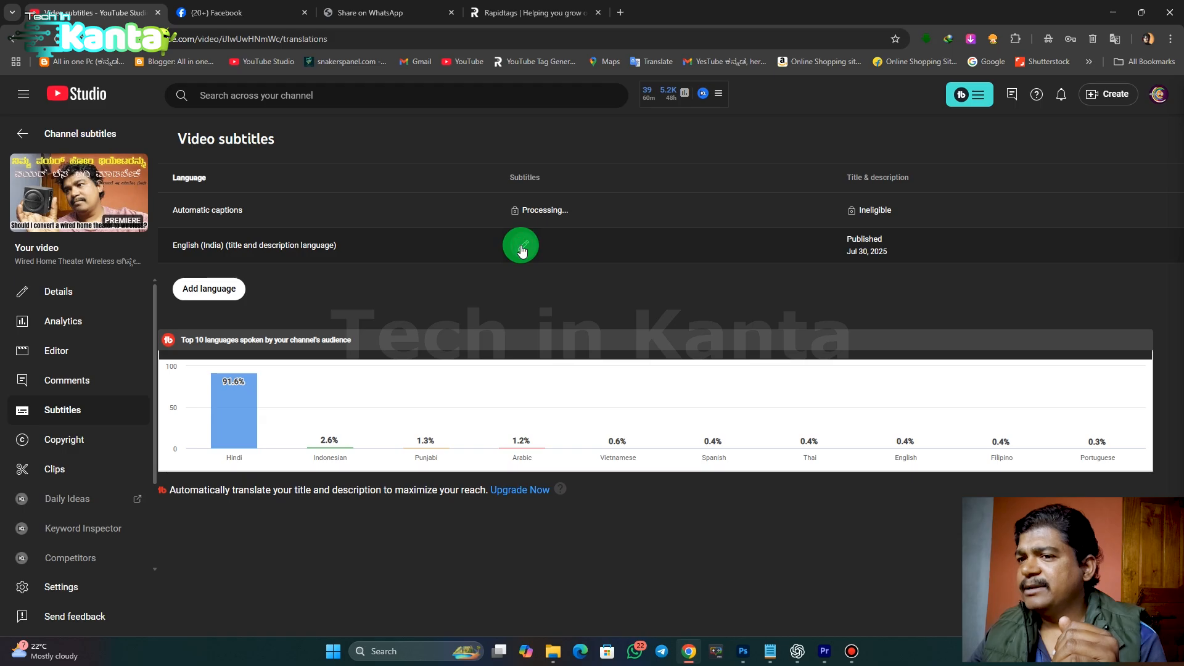
click(518, 249)
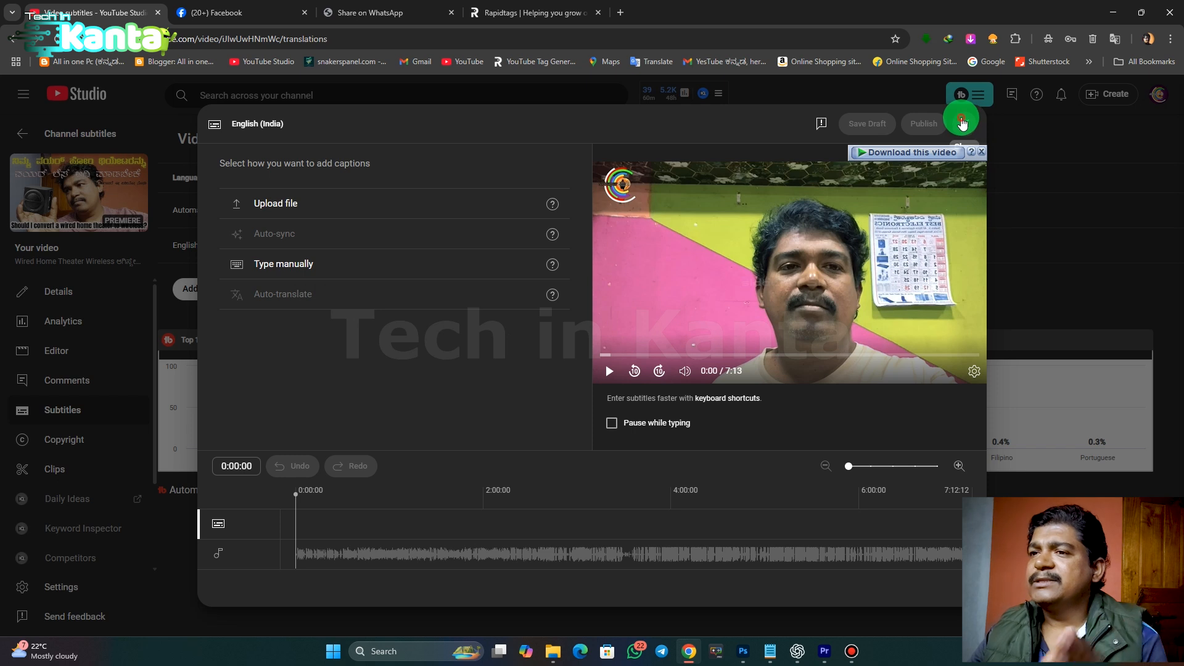
click(965, 123)
mouse_move(545, 214)
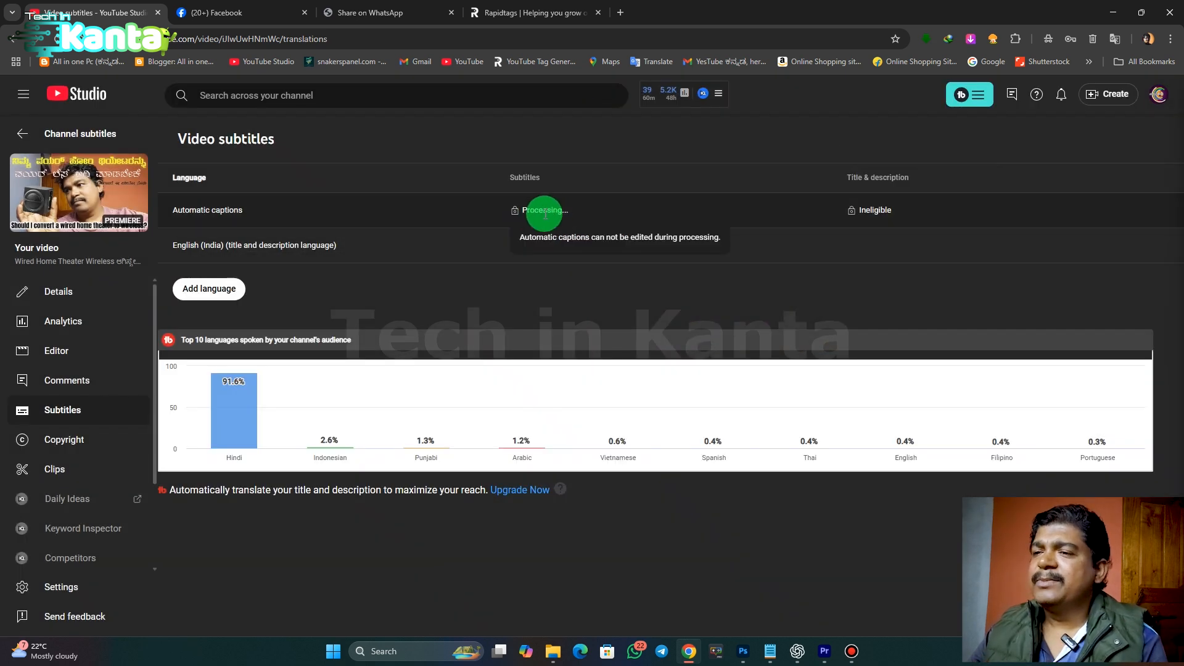
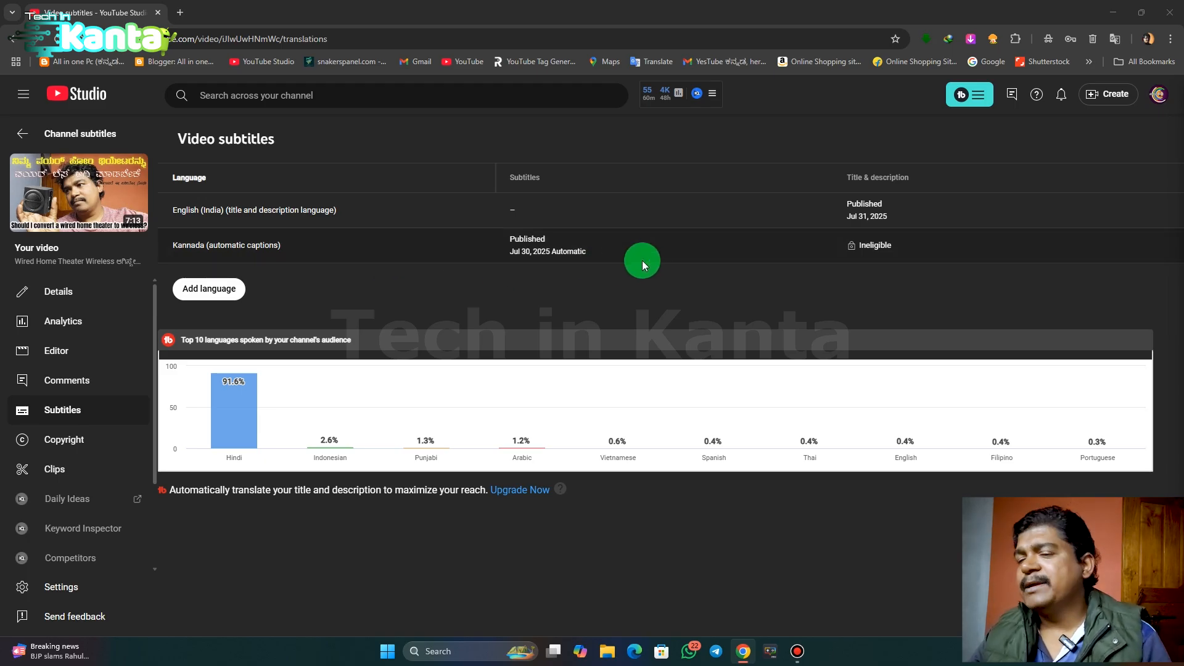
Step: Duplicate the Kannada automatic captions for editing and publish them as the video's Kannada subtitles
mouse_move(527, 248)
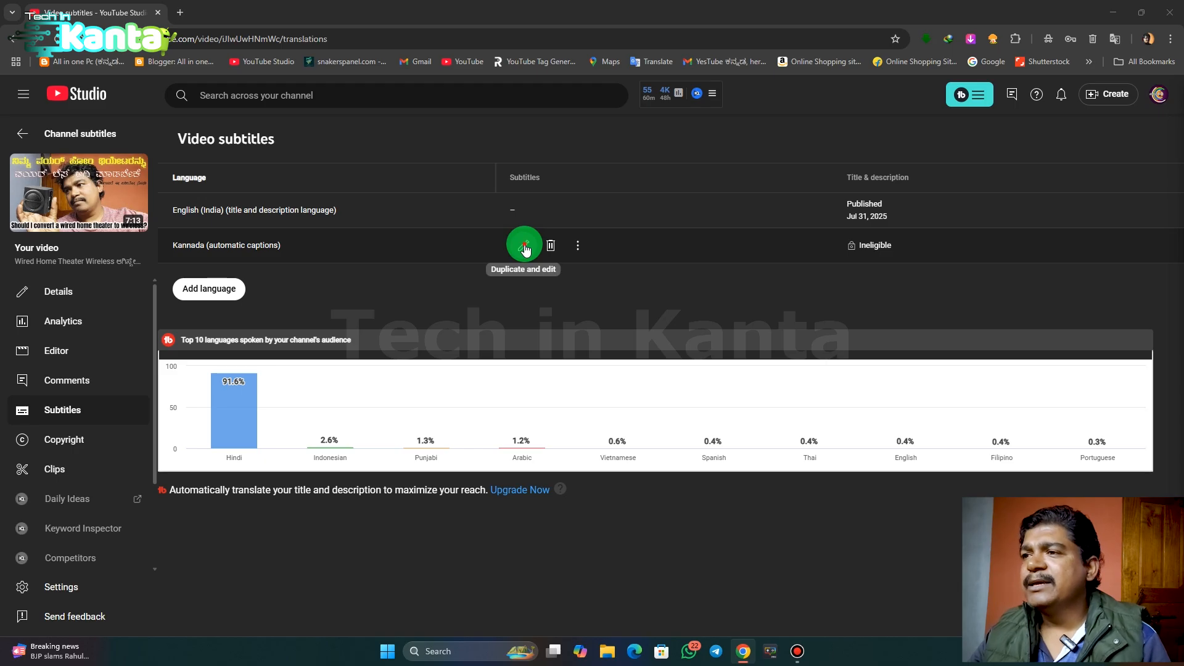
click(525, 248)
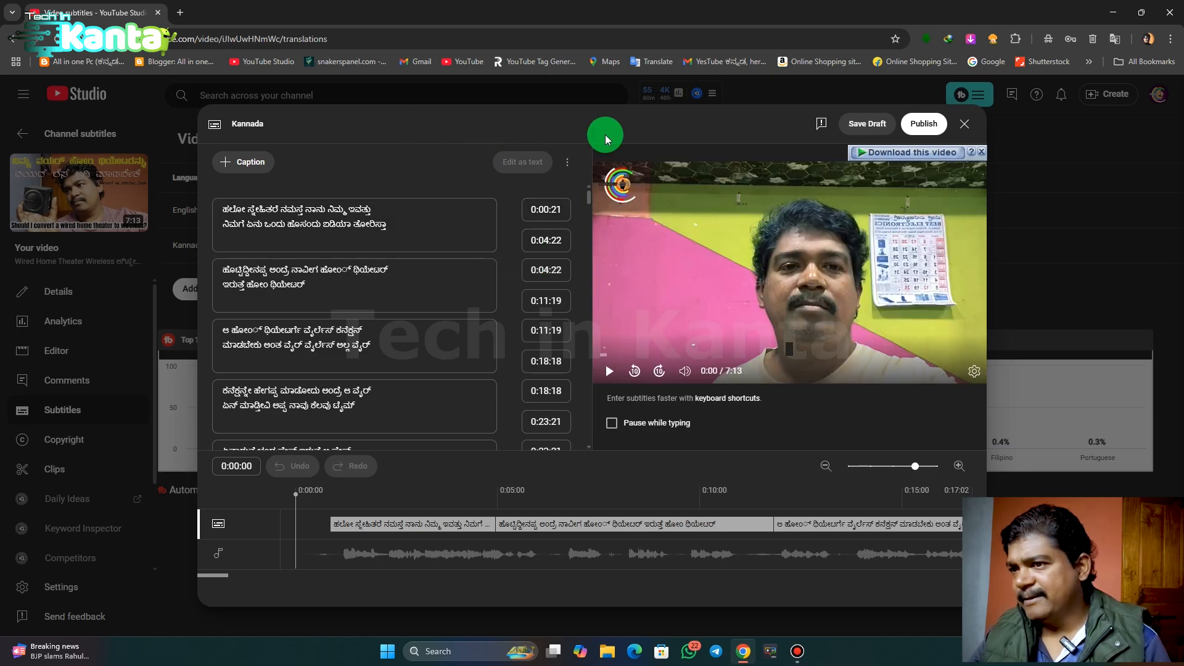
click(919, 126)
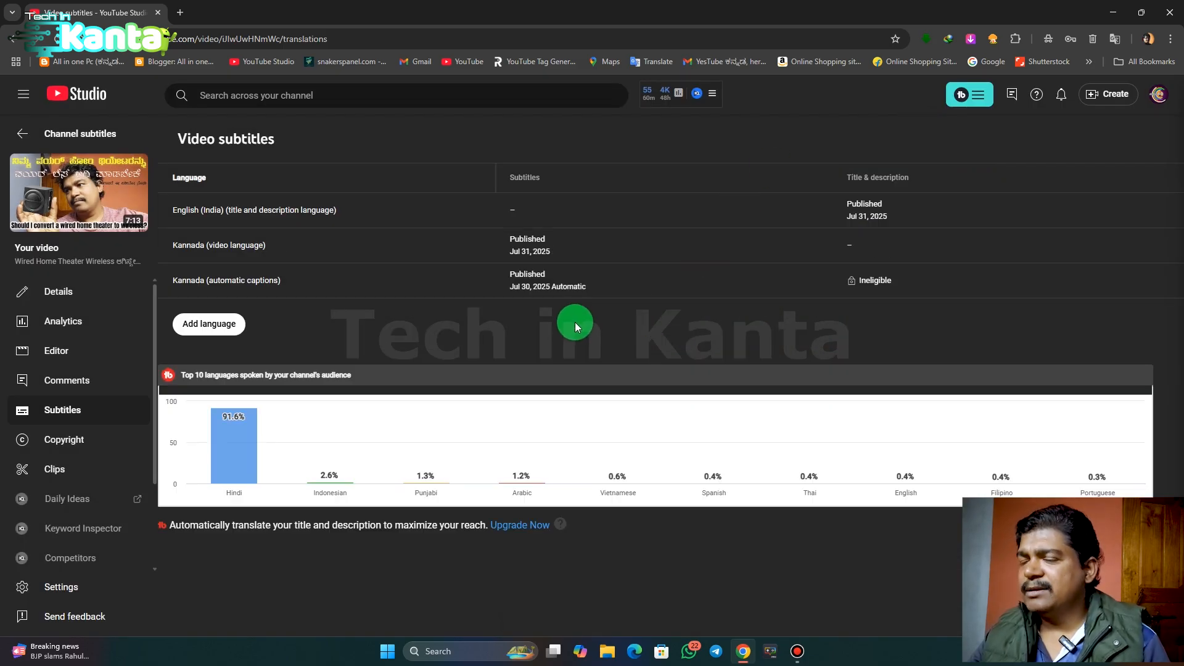
Step: Add English (India) subtitles to the video using auto-translate and publish them
mouse_move(524, 210)
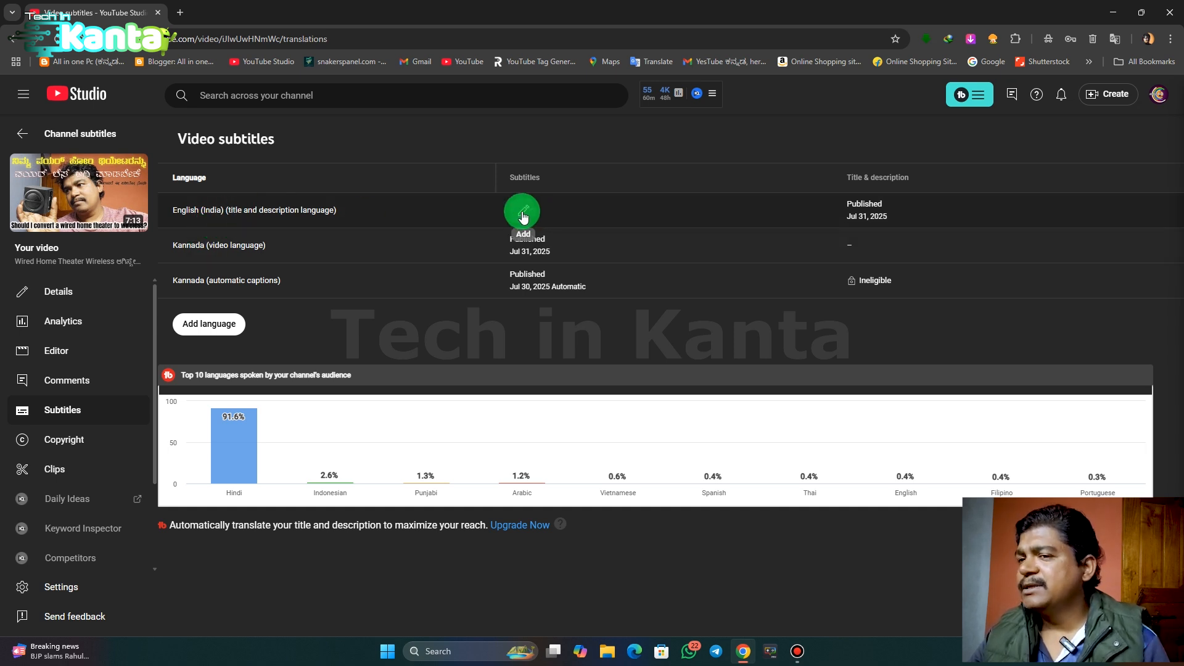
click(523, 213)
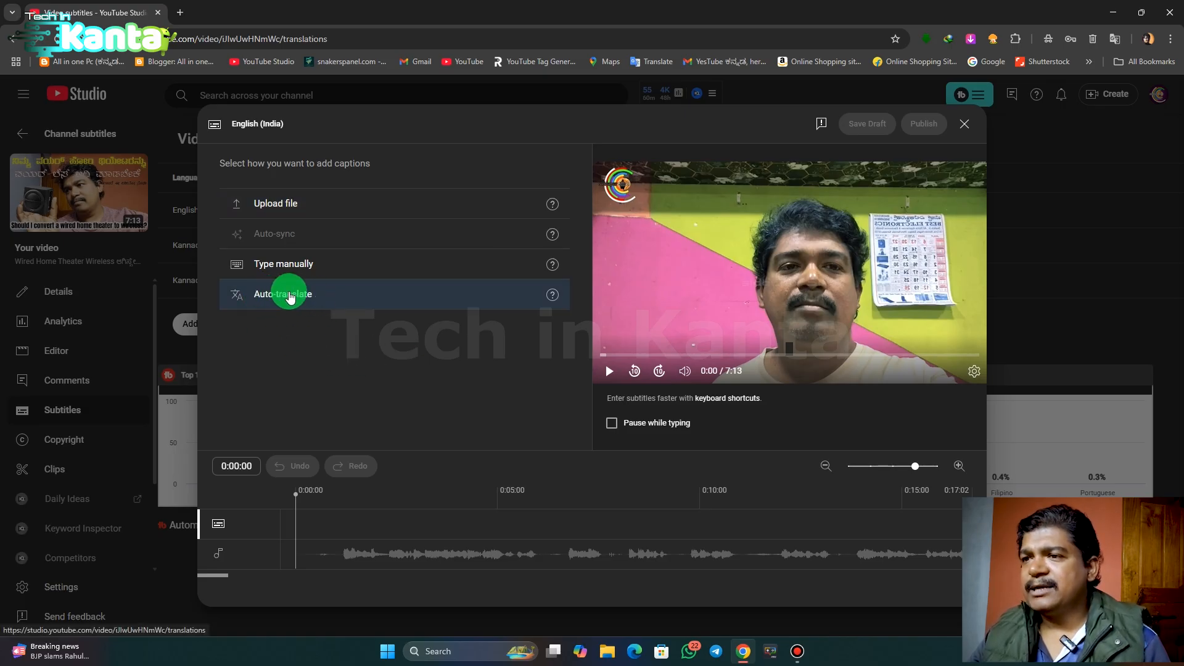
click(288, 298)
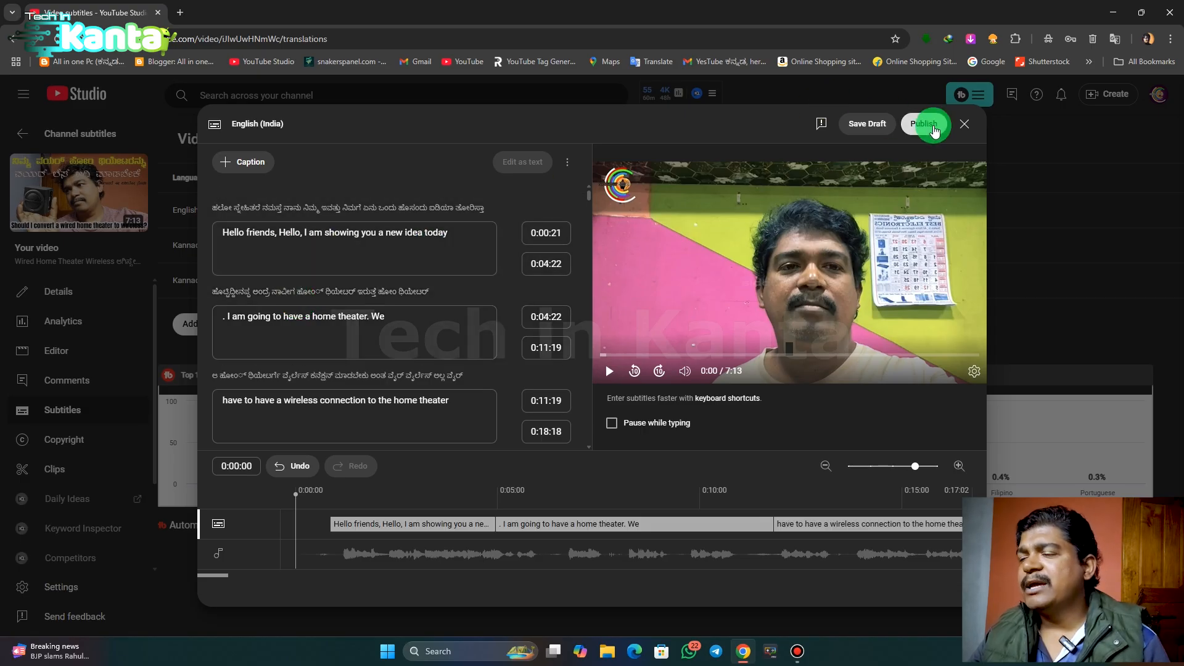
click(935, 128)
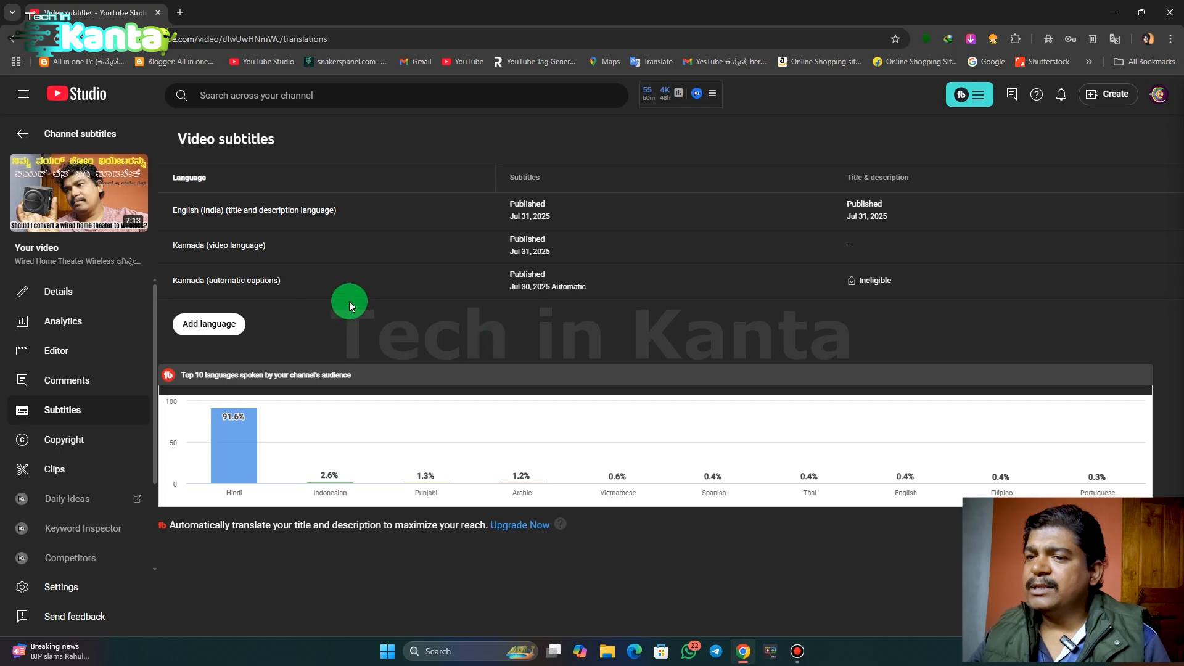
Step: Add Hindi as a subtitle language for the video, generate its captions with auto-translate and publish them
click(215, 331)
scroll(304, 456, down, 4)
scroll(304, 469, down, 13)
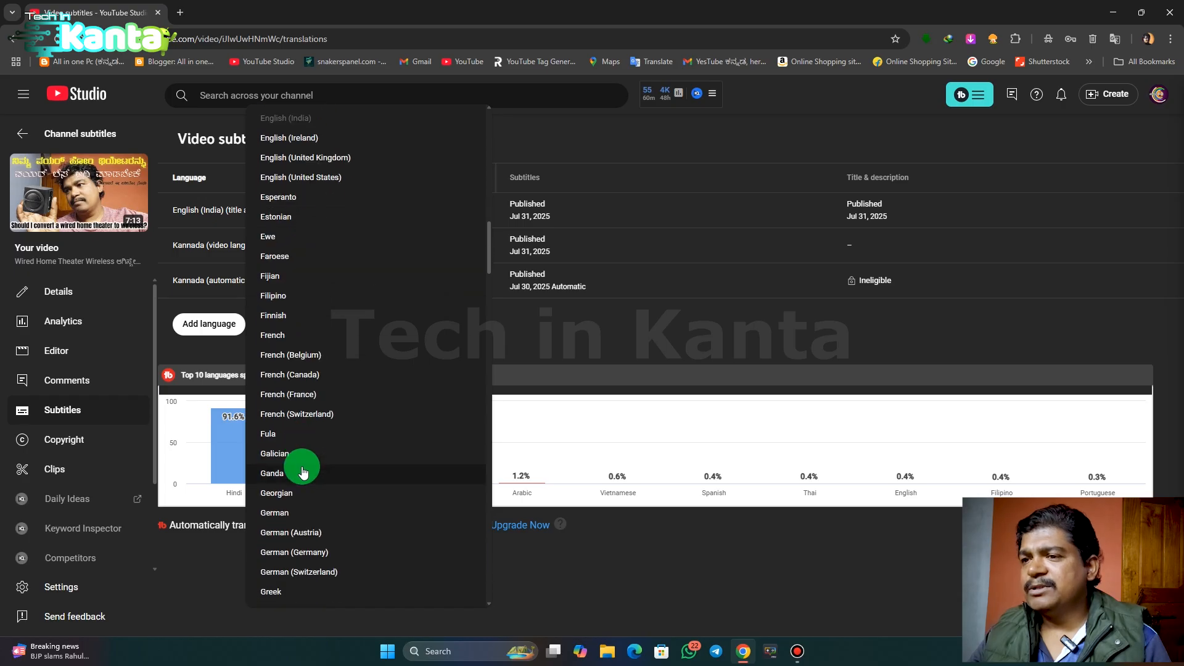
scroll(279, 476, down, 5)
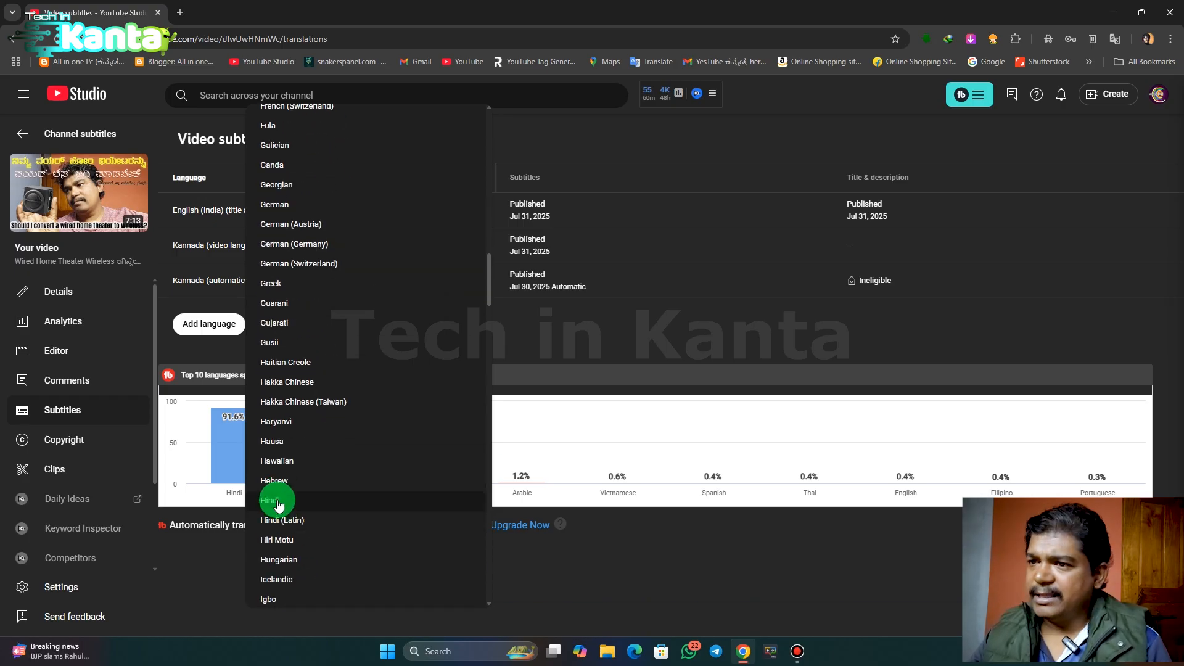
click(277, 501)
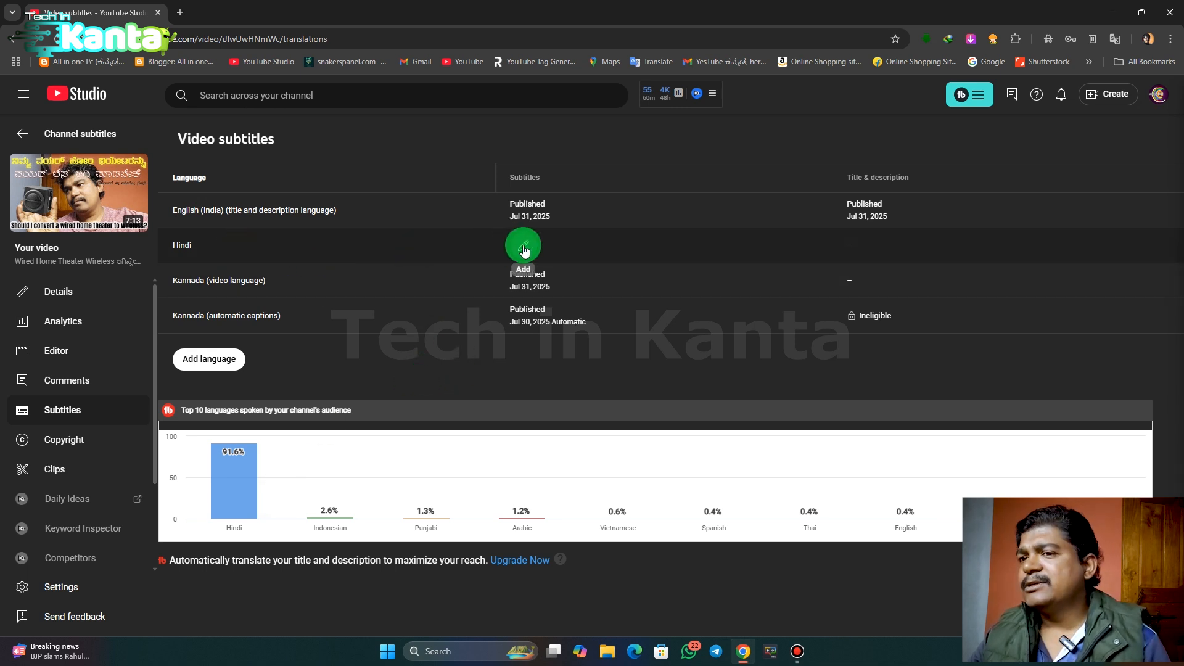
click(522, 249)
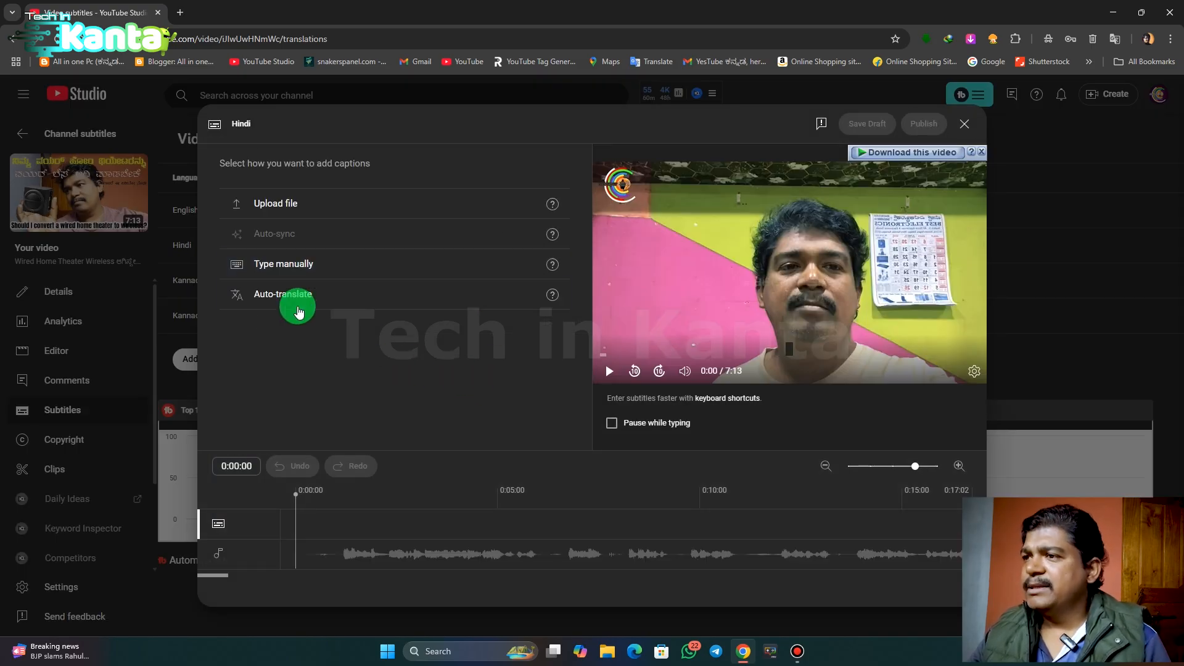
click(297, 296)
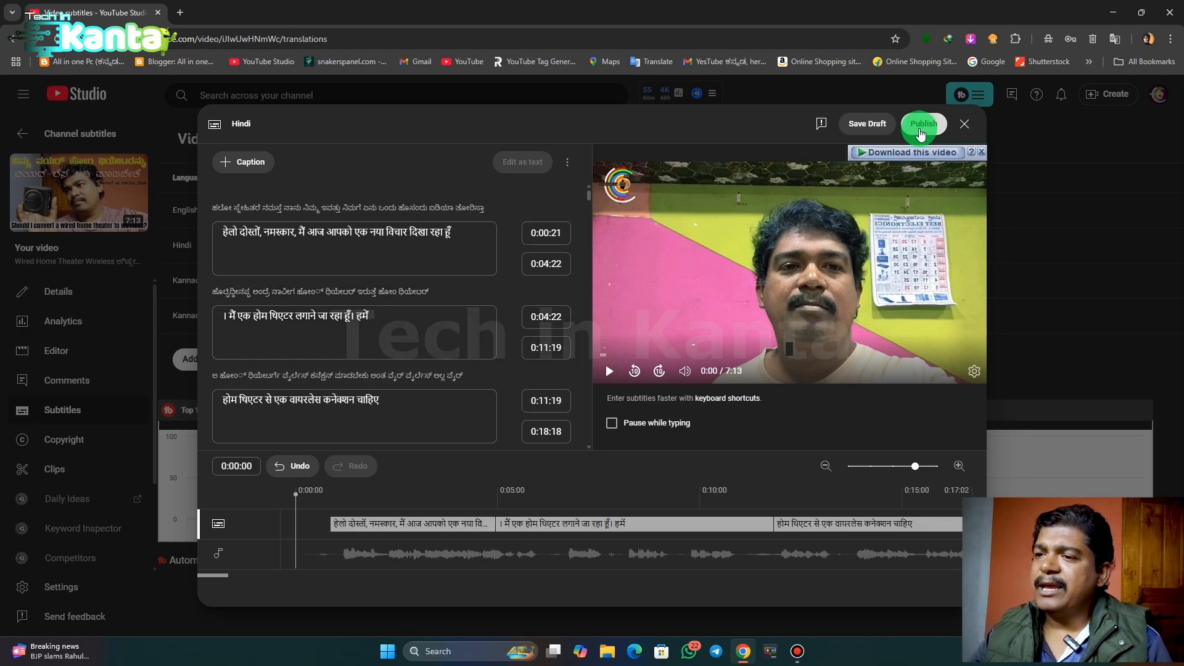
click(920, 124)
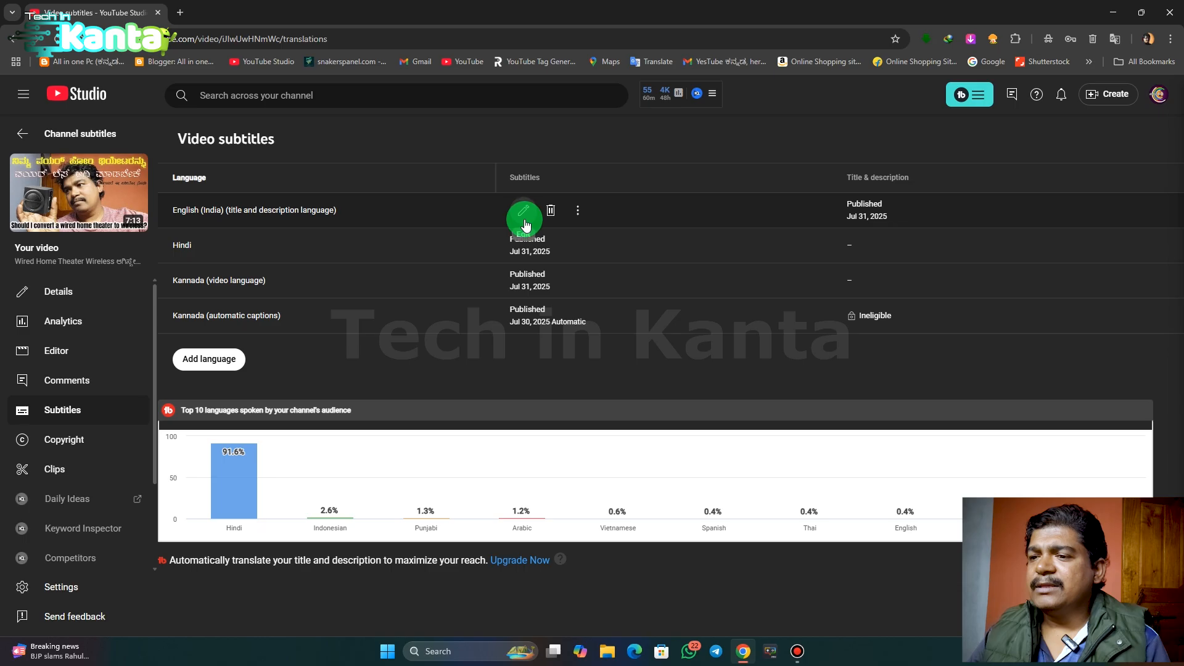
Step: Download the English (India) subtitles in .srt format and check the captions.srt file in the Downloads folder
click(578, 213)
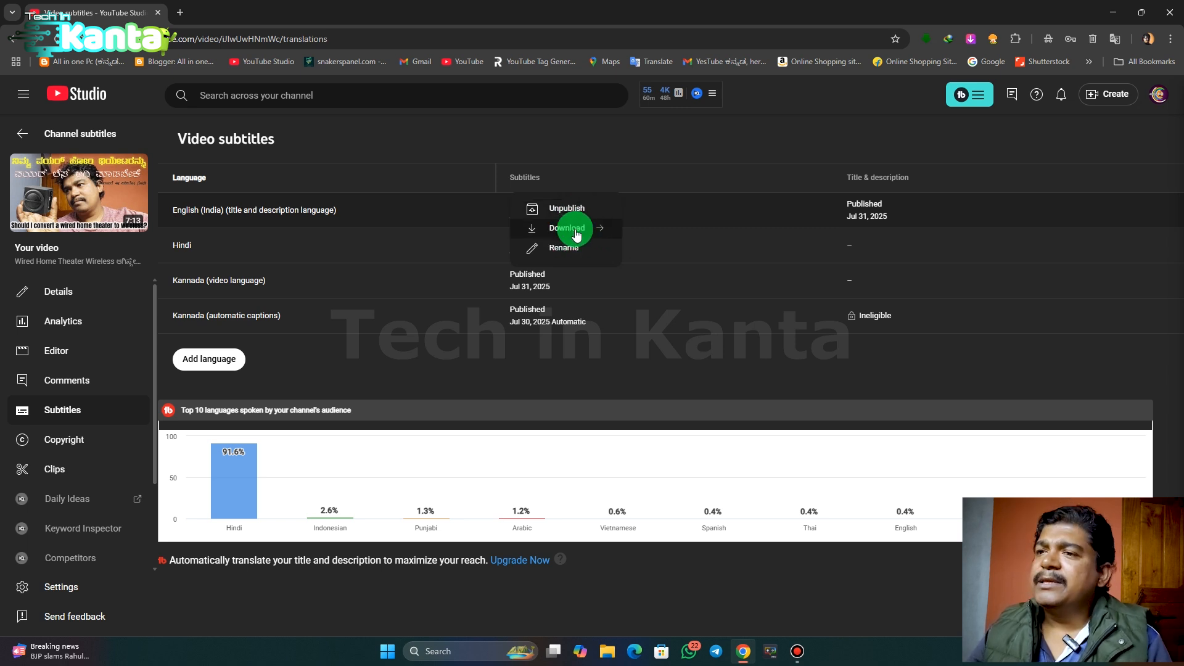
click(576, 233)
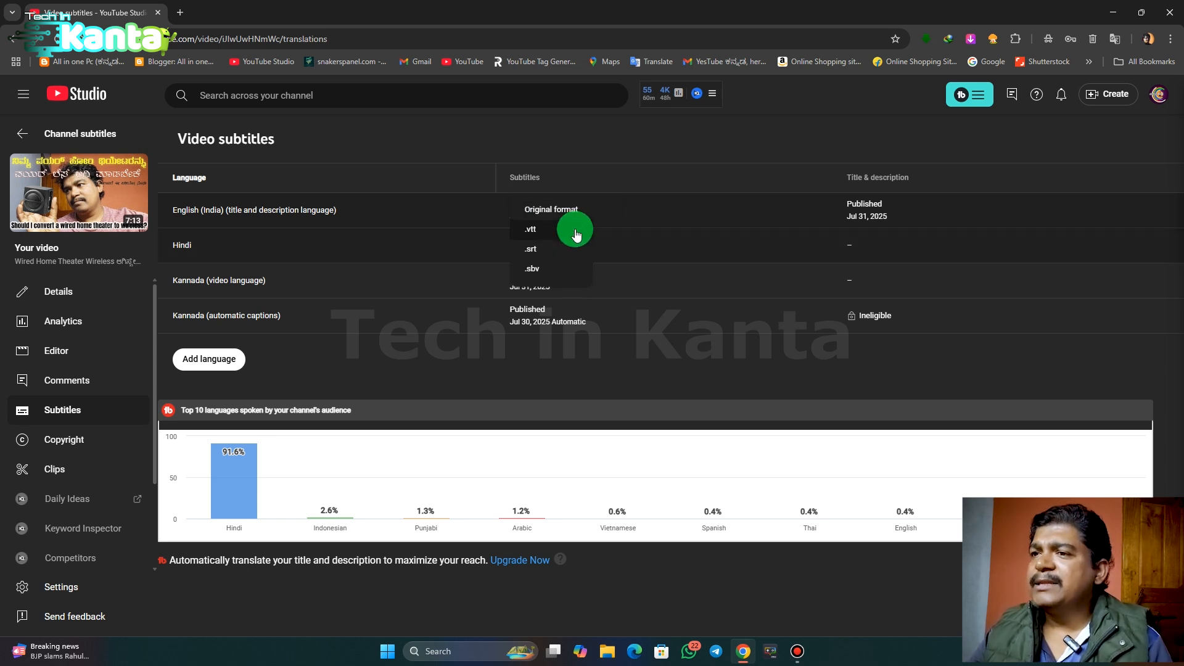
click(534, 250)
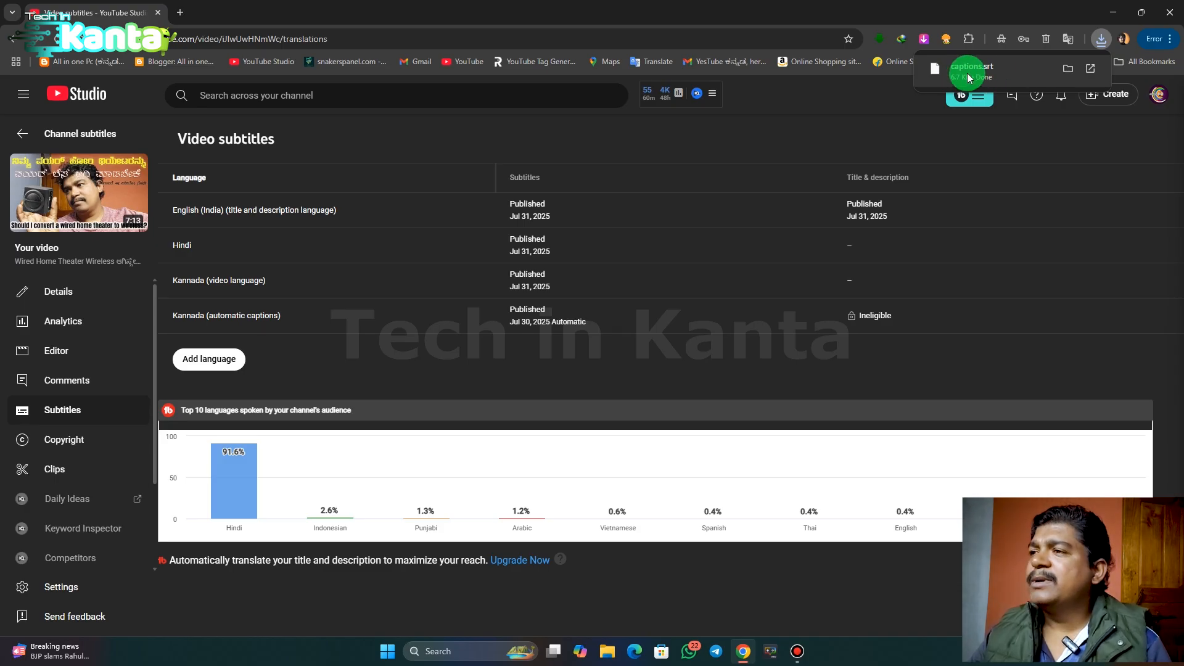
click(1065, 72)
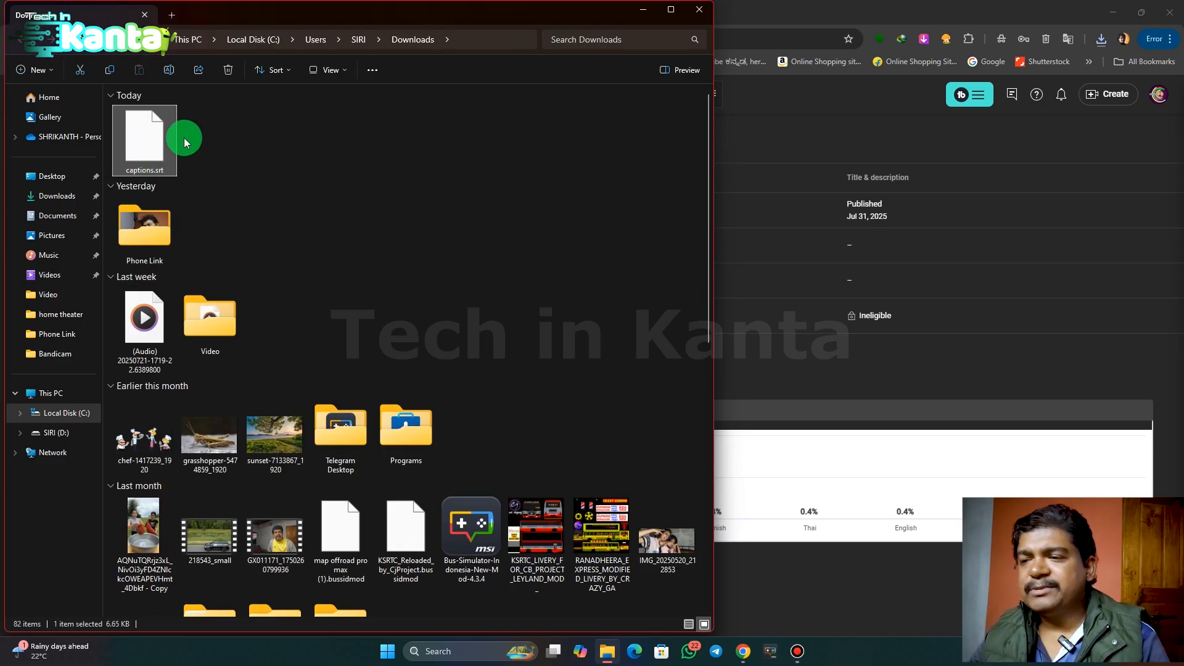
click(700, 11)
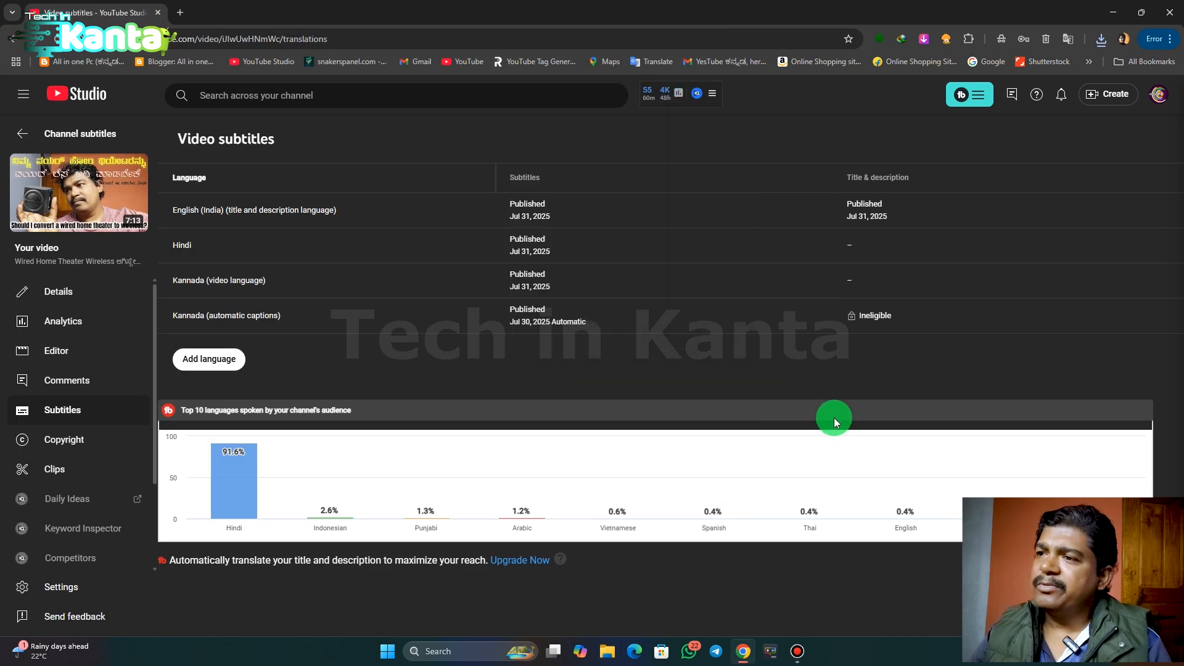